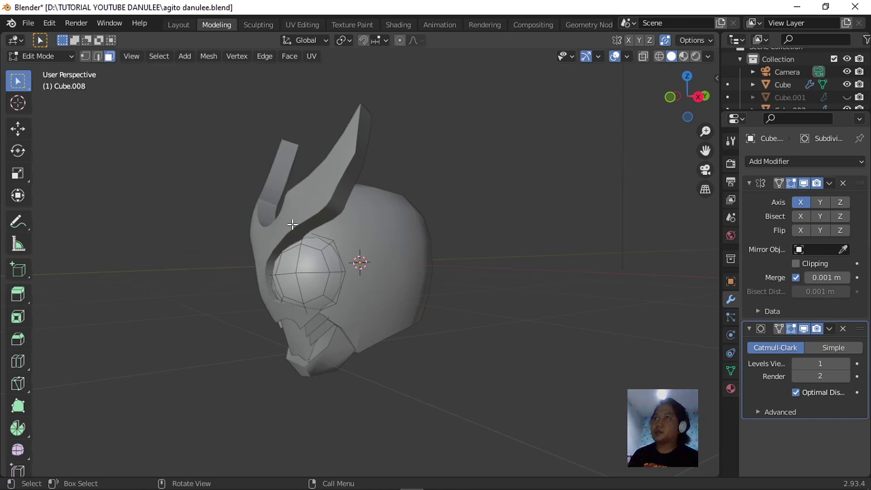
Start PureRef as a reference board over the helmet model and open a Chrome window.
scroll(348, 340, up, 2)
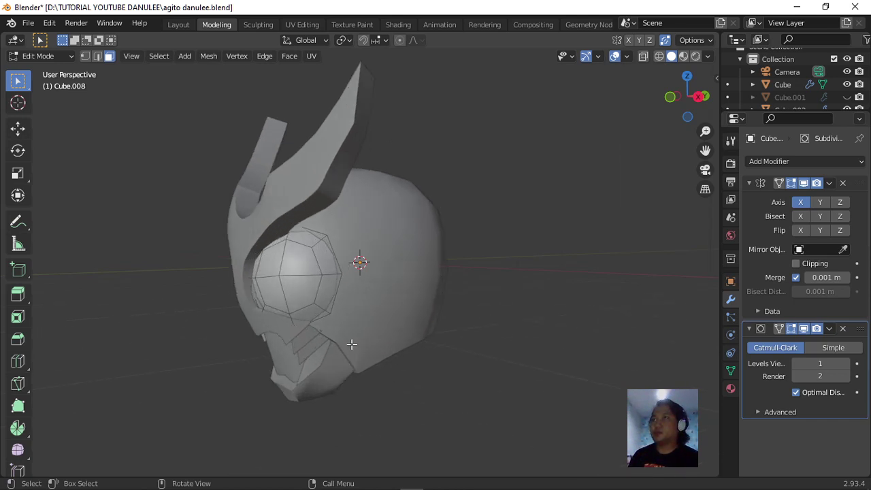
middle_drag(347, 346, 416, 340)
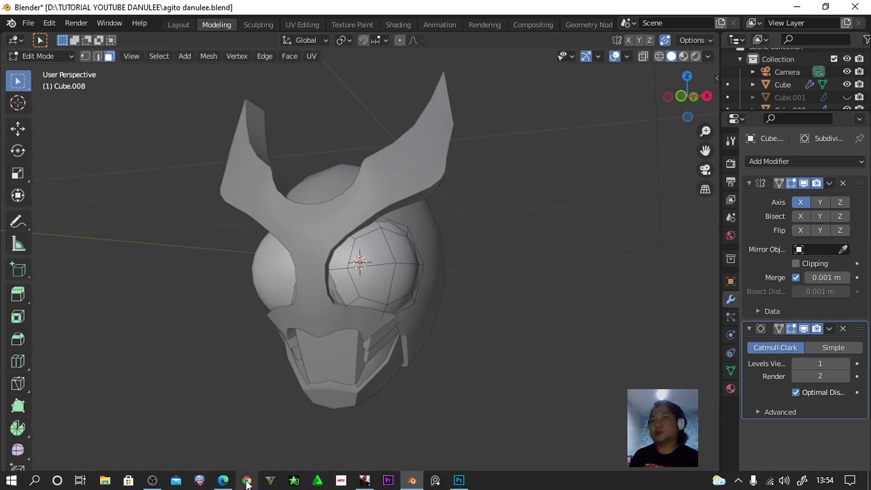
click(436, 481)
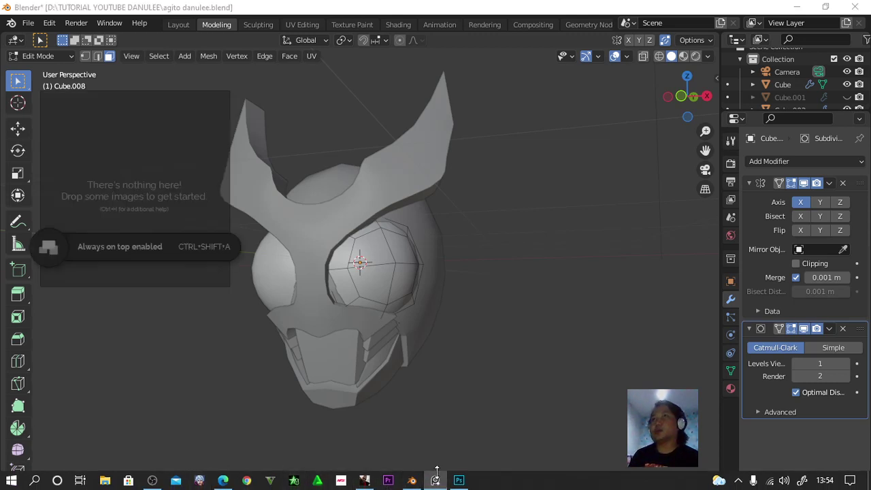
right_click(153, 184)
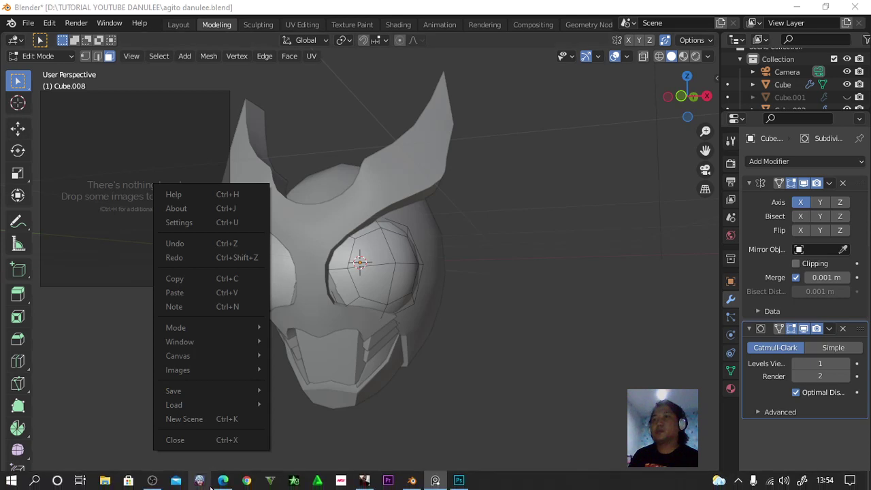
mouse_move(224, 480)
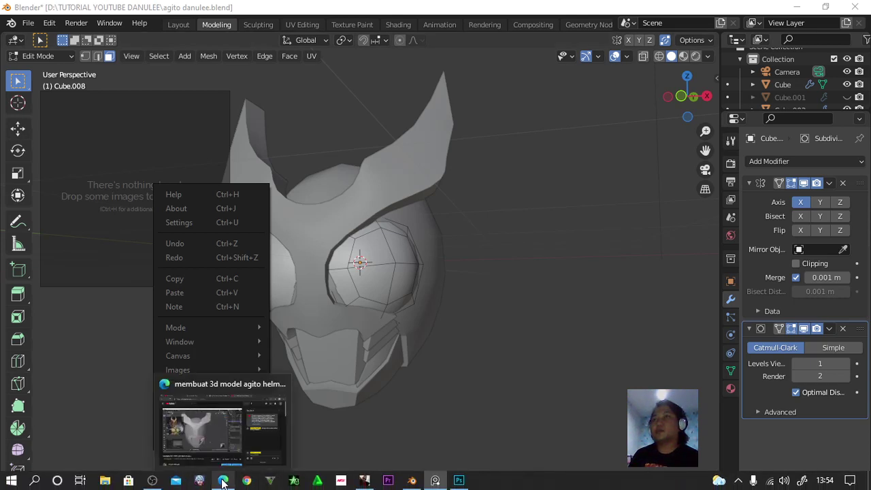
click(247, 482)
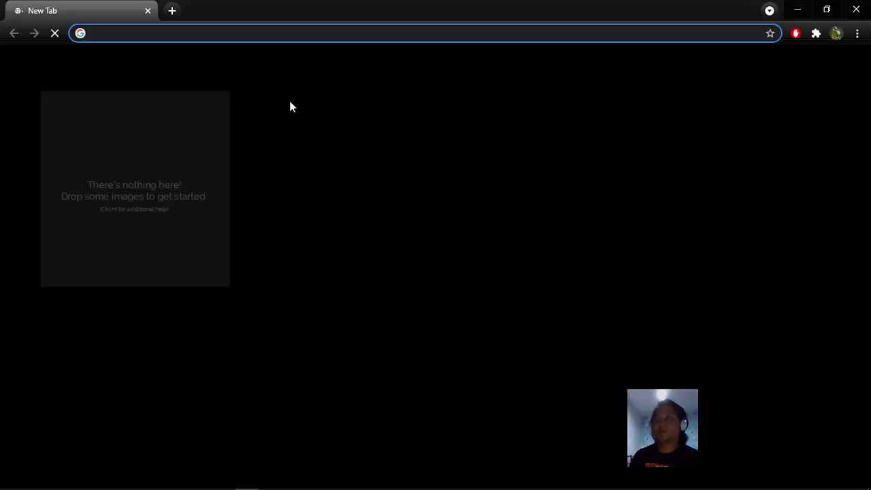
Search Google Images for "kamen rider agito".
text(kamen r)
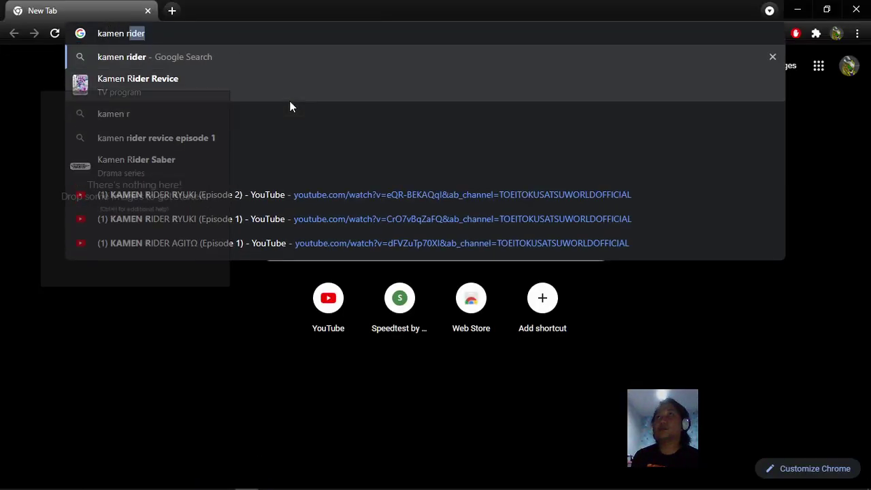
text(od)
key(BackSpace)
key(BackSpace)
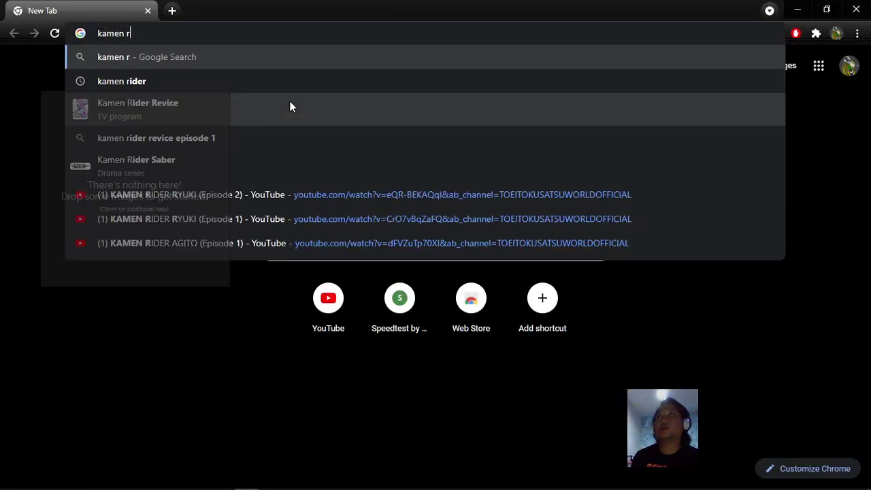
text(ider agoi)
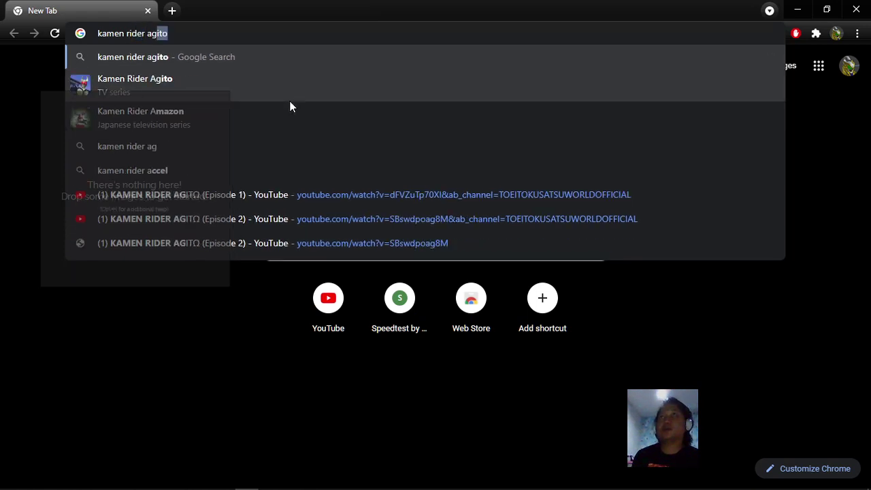
key(BackSpace)
key(BackSpace)
text(ito)
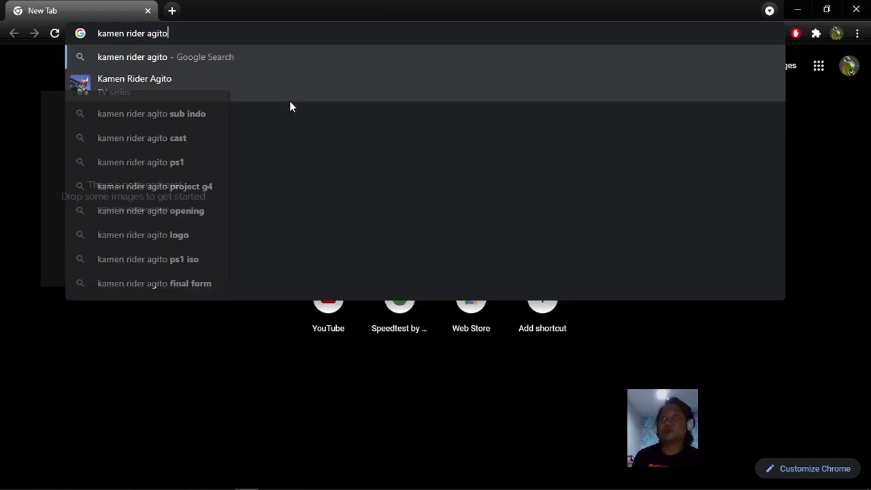
key(Return)
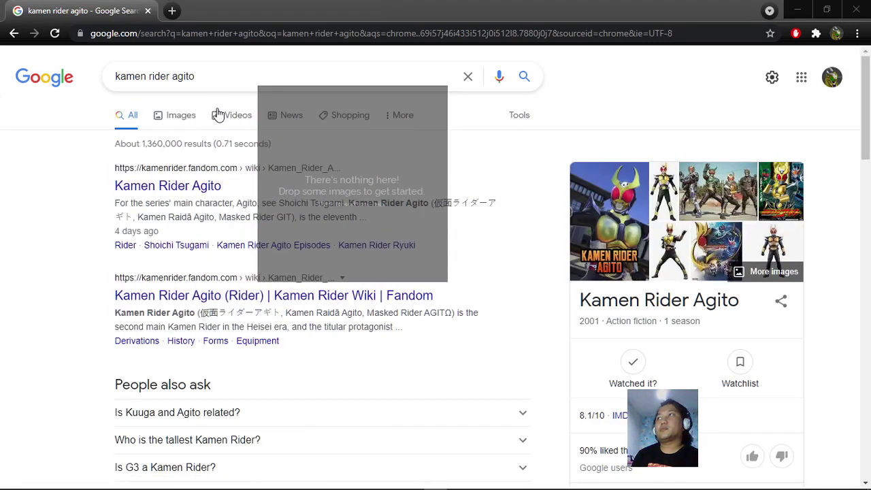
click(181, 116)
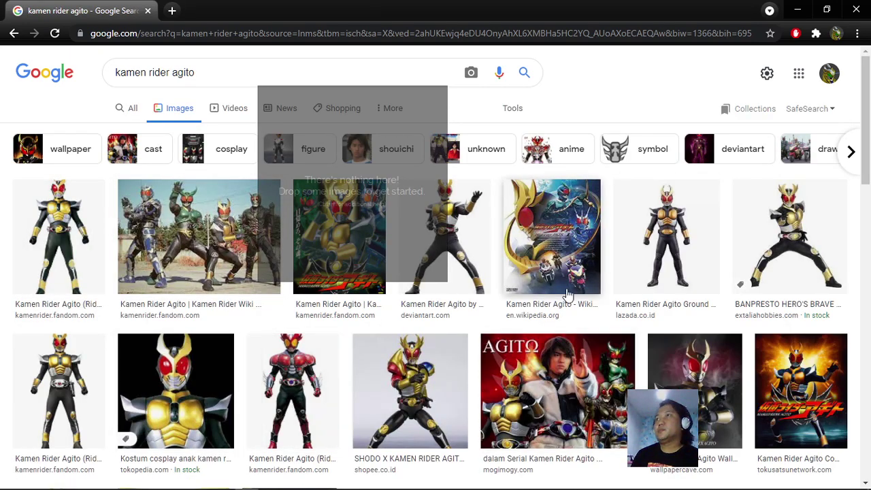
Open the front-view Agito costume picture with the black background and add it to the PureRef board.
click(201, 393)
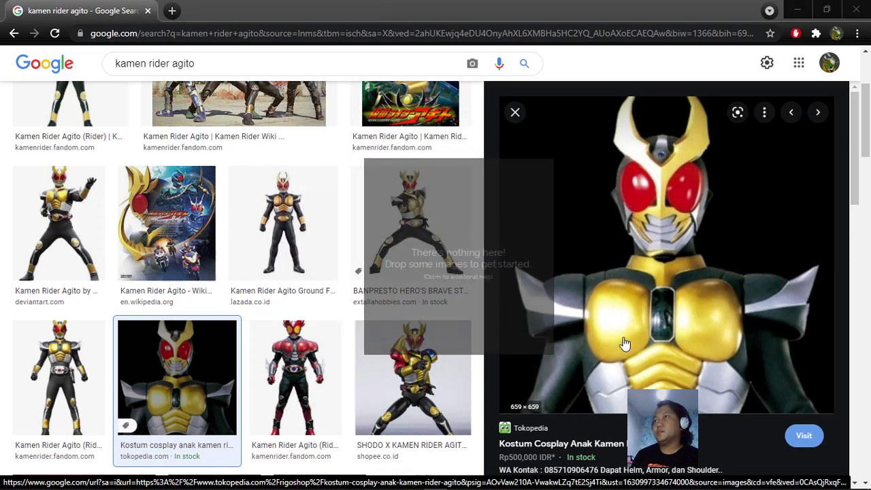
drag(624, 339, 485, 313)
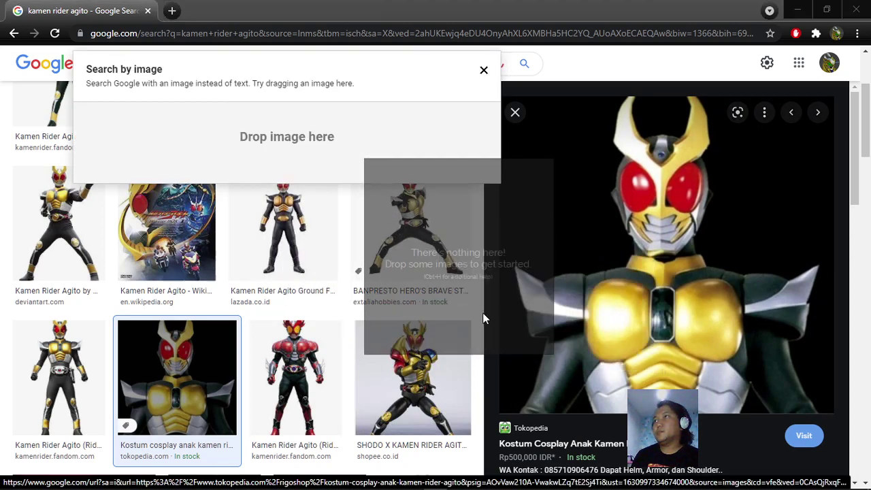
scroll(492, 279, down, 2)
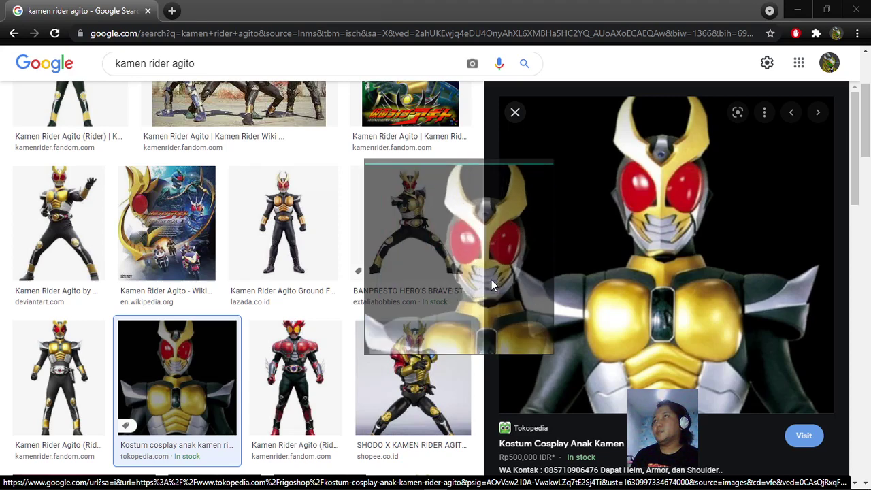
Switch back to Blender, enlarge the helmet in the reference picture and place the reference board beside the helmet model.
click(411, 480)
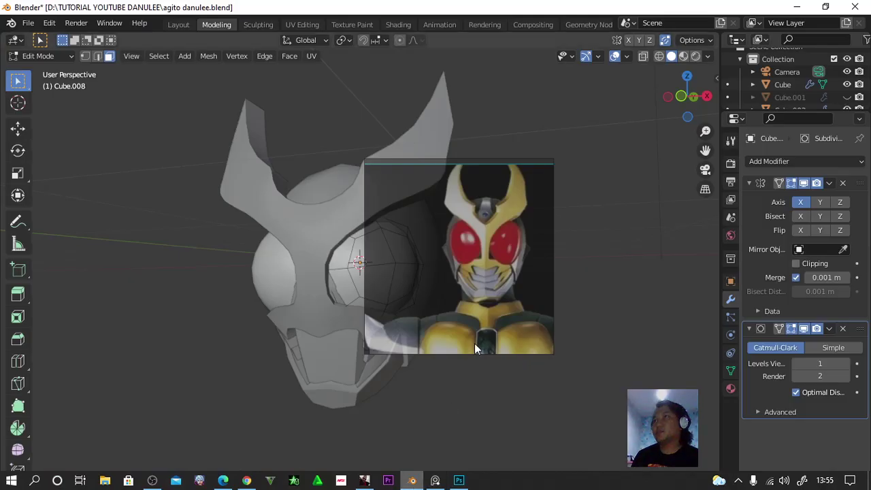
scroll(503, 285, up, 2)
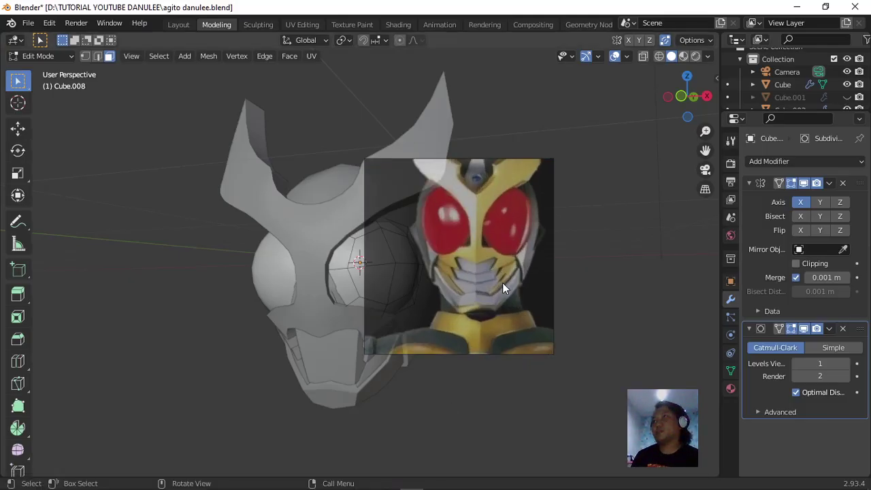
scroll(502, 283, down, 1)
drag(501, 273, 154, 240)
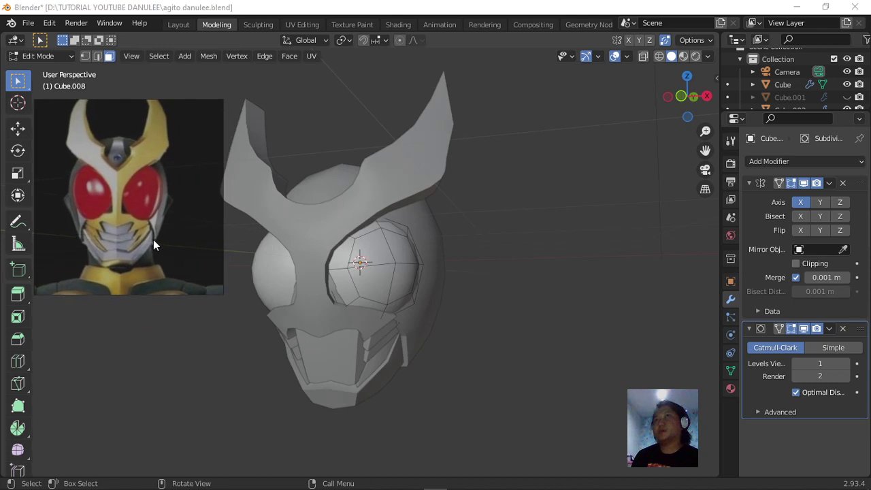
Enable PureRef's Transparent To Mouse mode for the reference board and accept the confirmation.
right_click(153, 239)
mouse_move(199, 145)
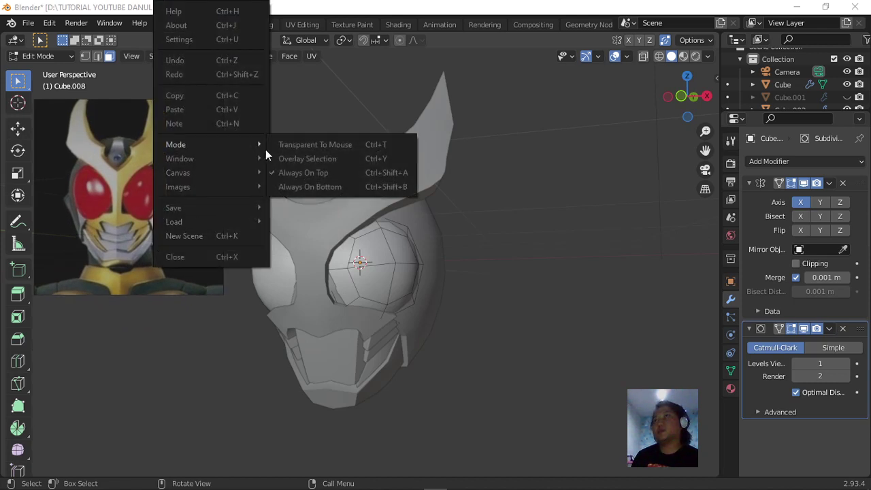
click(313, 145)
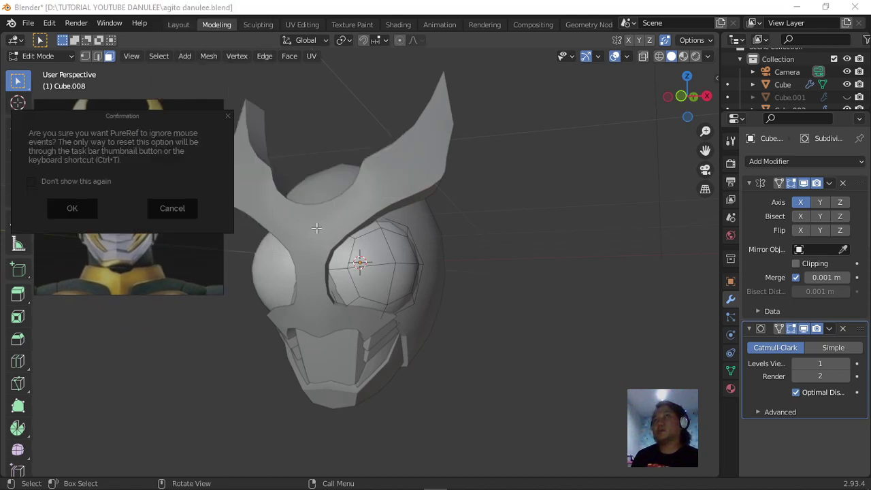
click(71, 208)
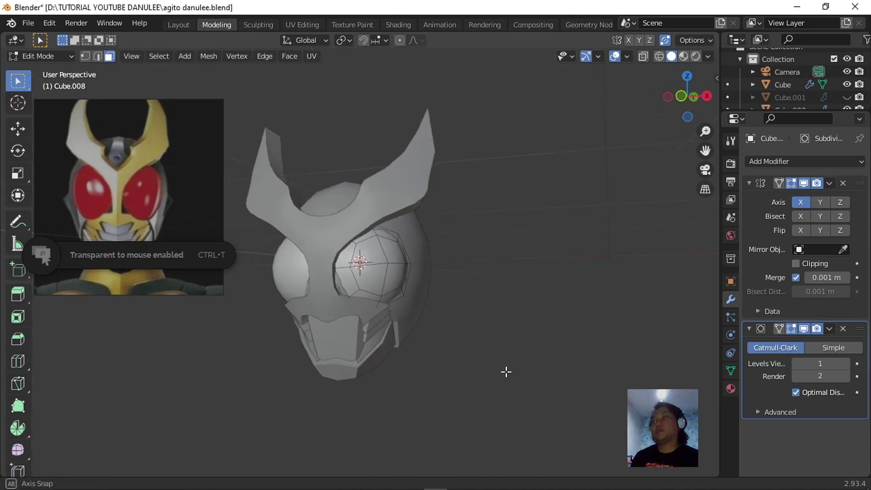
Switch mesh editing from the eye to the horned crest and slide its top centre vertex down toward the forehead.
mouse_move(505, 371)
middle_down()
mouse_move(451, 379)
mouse_move(418, 365)
mouse_move(527, 369)
mouse_move(501, 368)
mouse_move(512, 366)
middle_up()
key(Tab)
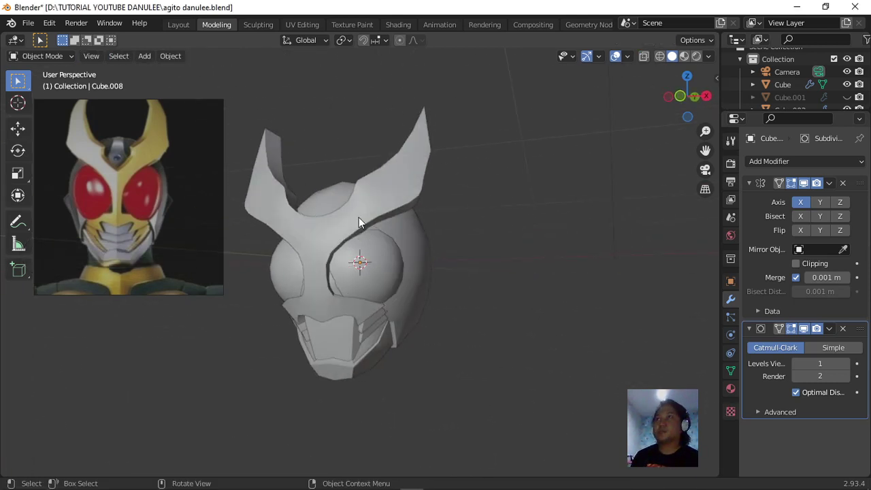
click(358, 217)
key(Tab)
scroll(355, 255, up, 3)
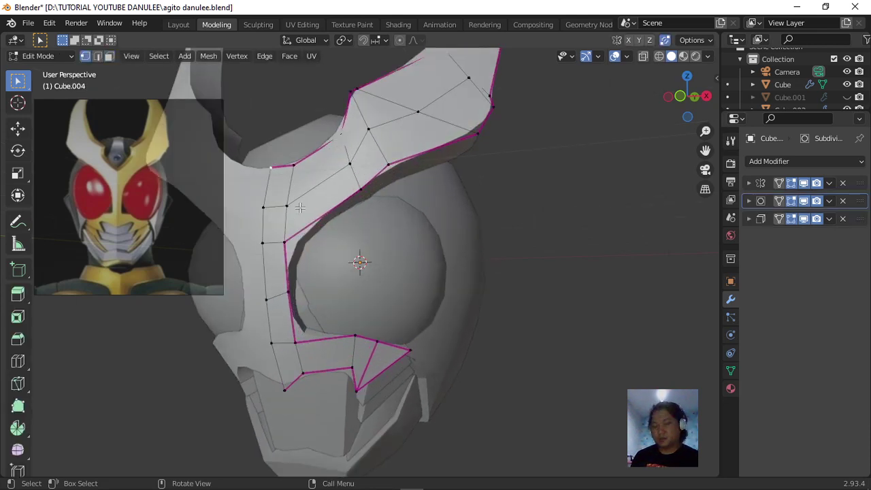
key(shift+v)
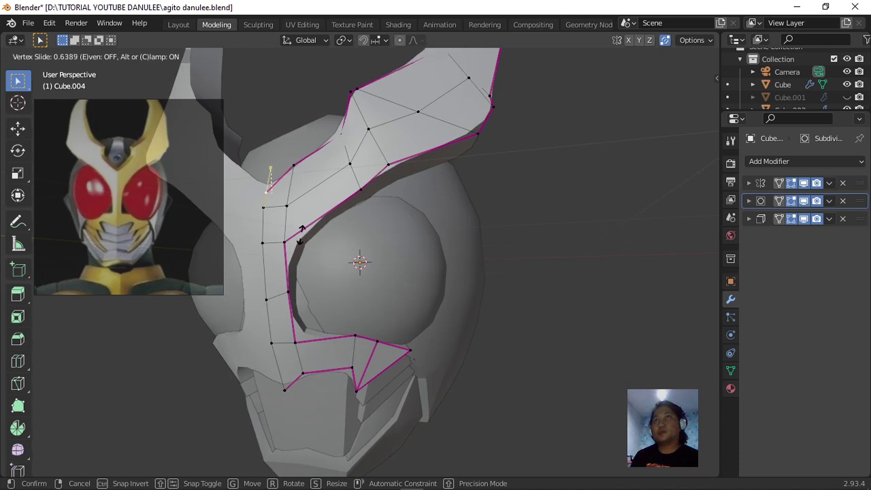
click(301, 231)
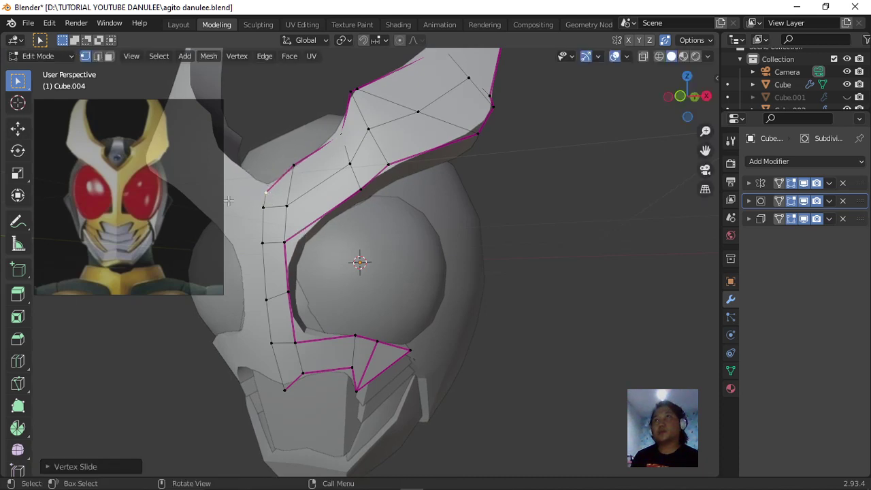
Crease the short centre-line edge directly below the crest's notch vertex.
click(262, 208)
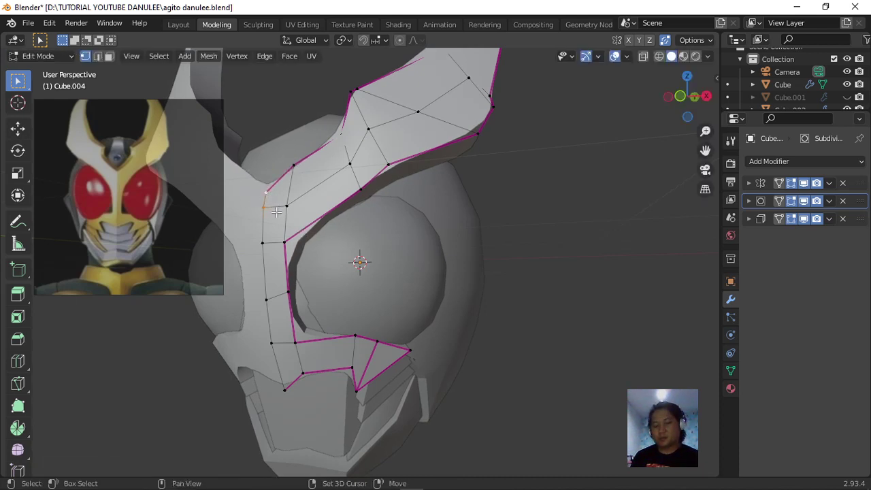
key(shift+e)
click(338, 257)
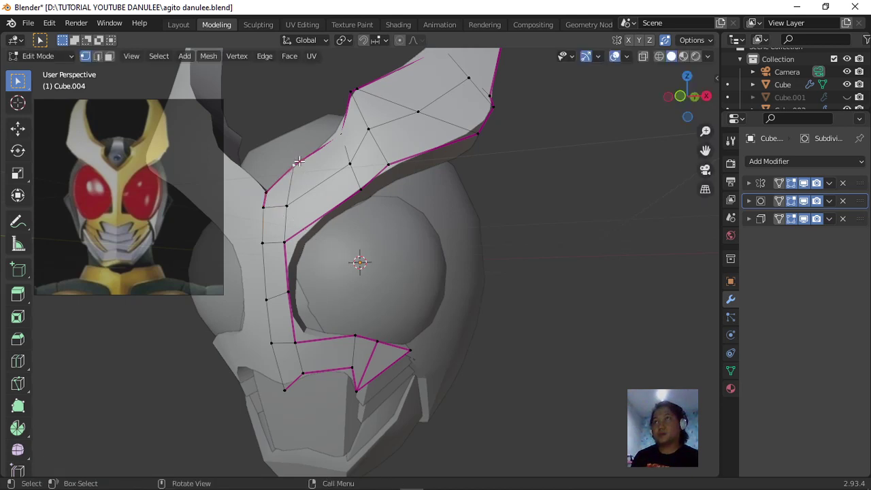
Slide the crest's upper-edge vertex next to the centre notch downward to deepen the V shape between the horns.
key(g)
key(g)
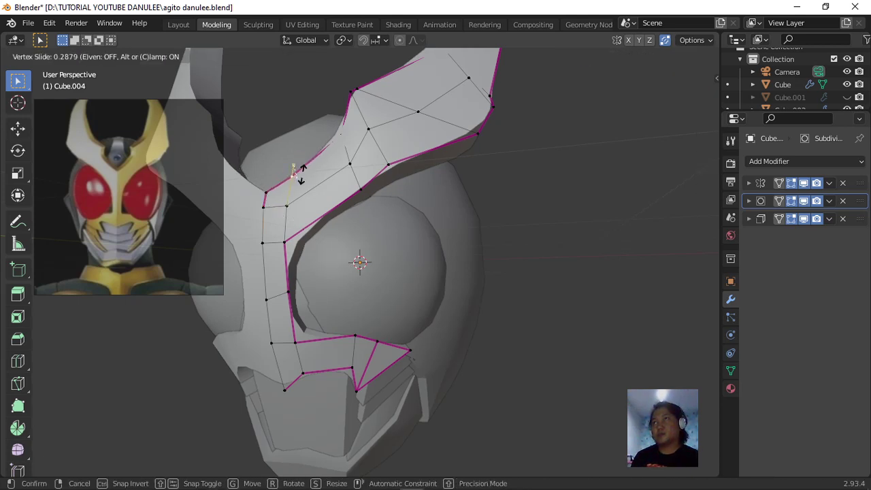
click(267, 226)
click(264, 211)
key(g)
key(g)
click(267, 226)
middle_drag(268, 230, 399, 223)
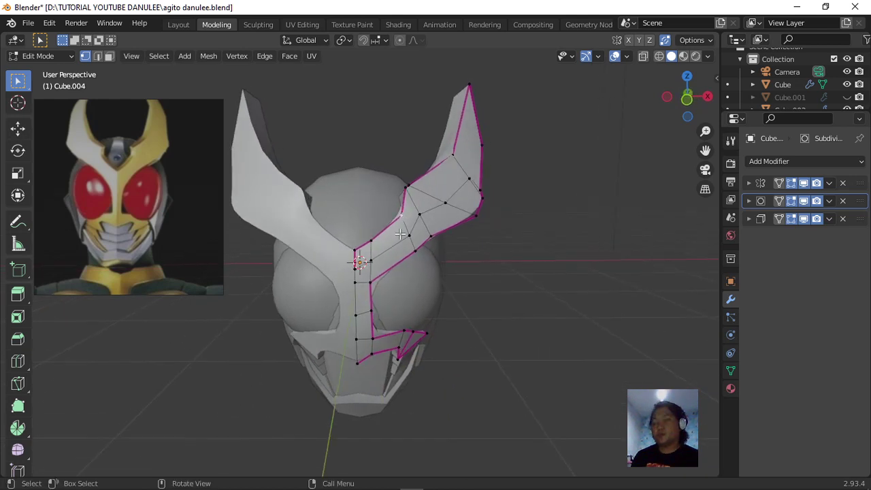
Move the two inner-edge vertices at the base of the horn inward toward the helmet's centre.
key(g)
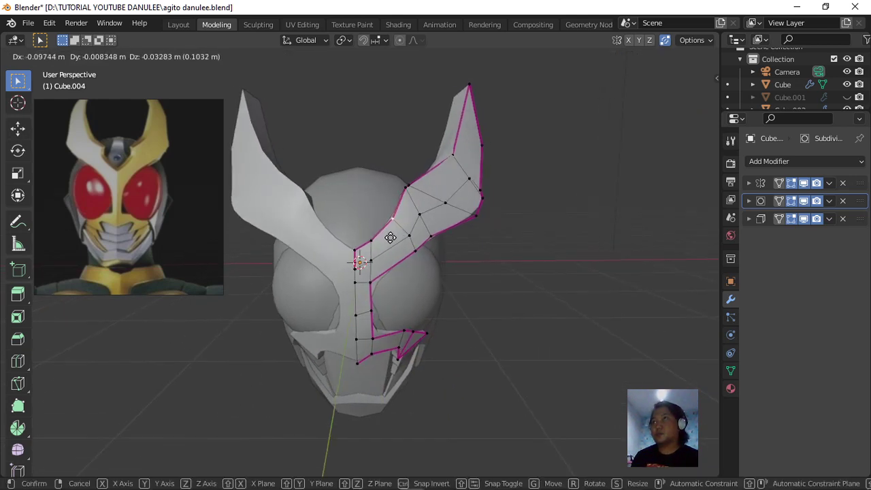
click(391, 236)
click(405, 189)
key(g)
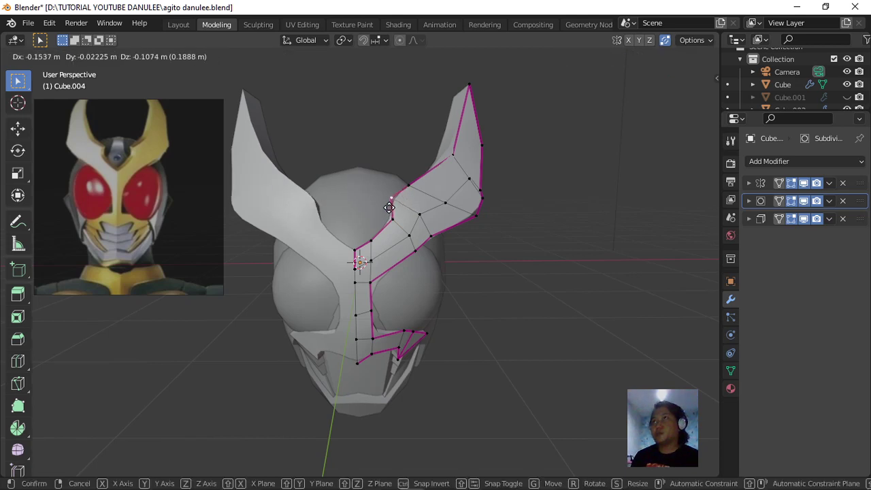
click(389, 205)
Slide the adjacent inner-edge horn vertex down along its edge, close to the corner at the horn's base.
click(409, 184)
key(g)
key(g)
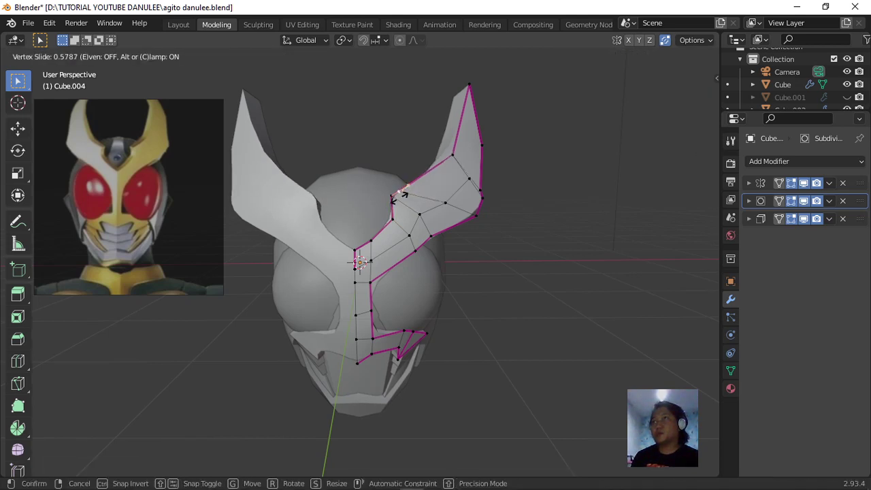
click(395, 198)
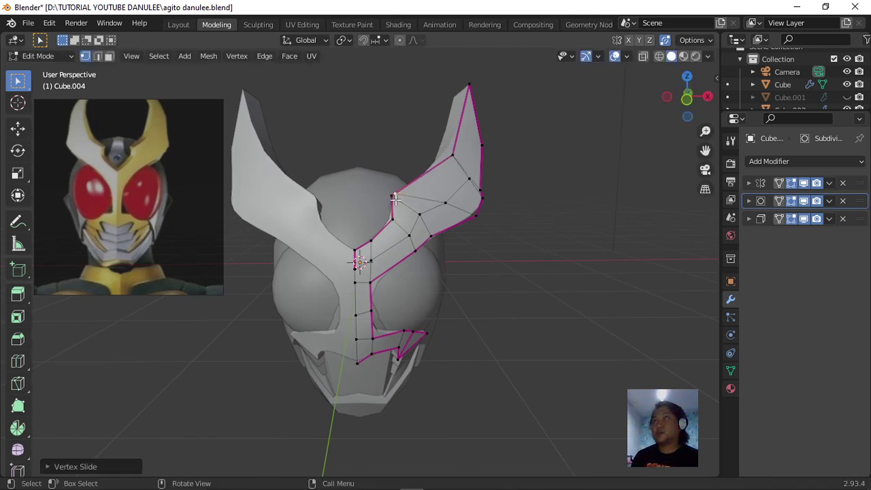
Dissolve the interior vertex in the middle of the horn's wide section.
click(463, 177)
key(g)
click(454, 161)
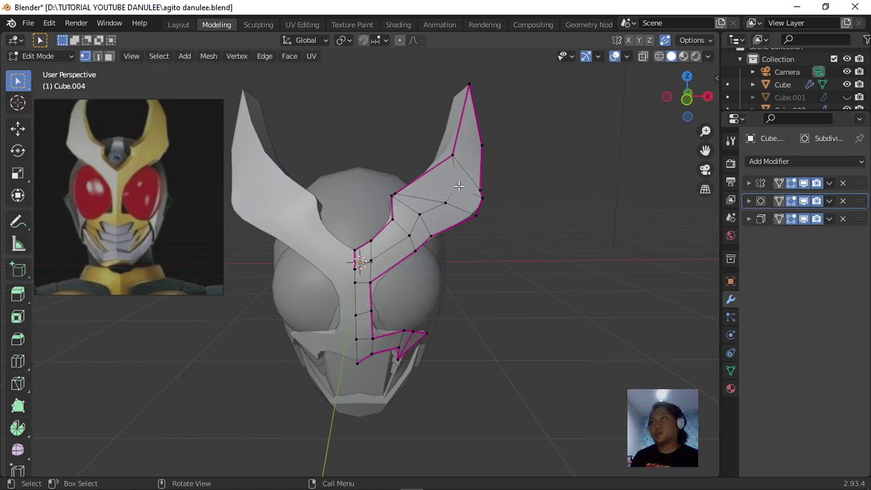
key(x)
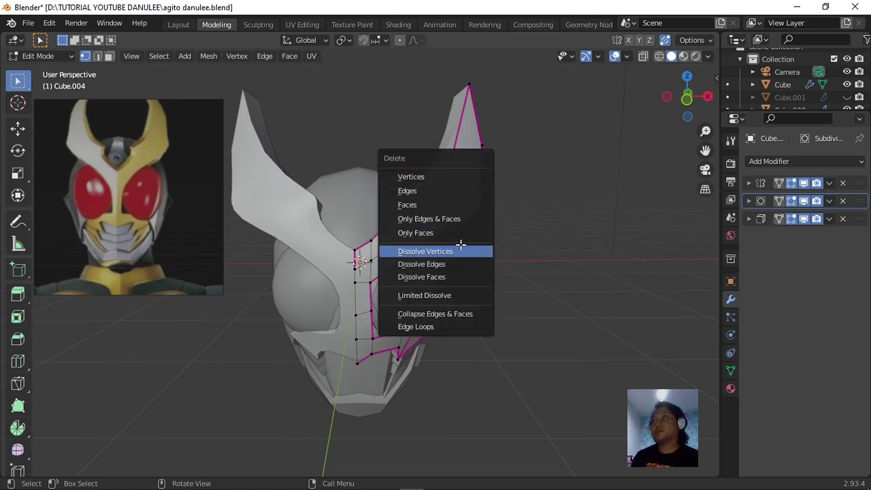
click(461, 249)
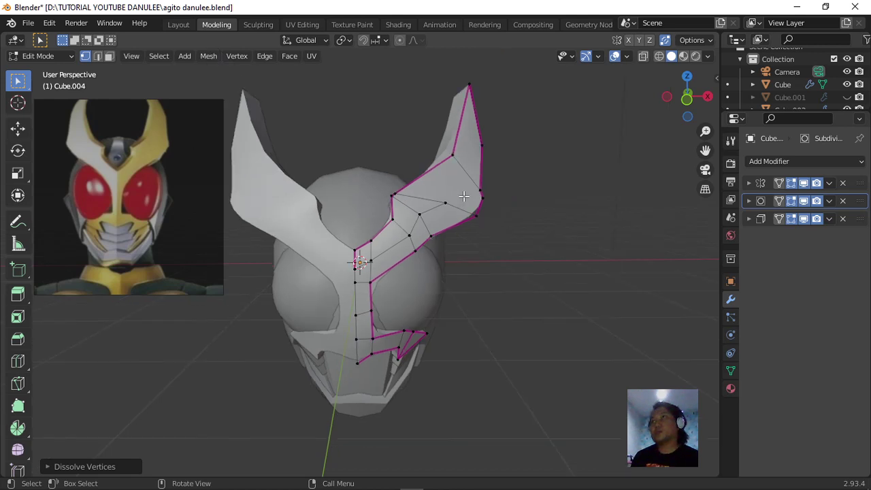
Knife-cut an edge from the horn's inner edge to the remaining interior vertex, and slide the inner-edge vertex above it down toward the cut.
key(k)
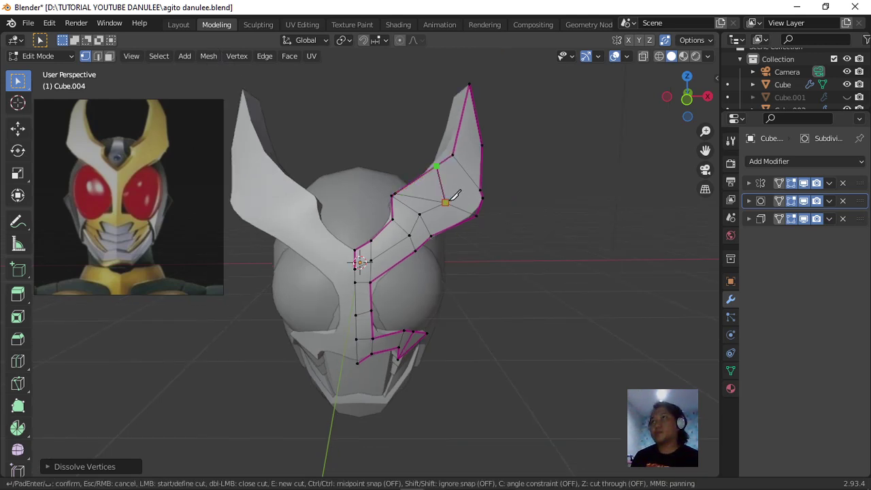
click(446, 202)
key(Return)
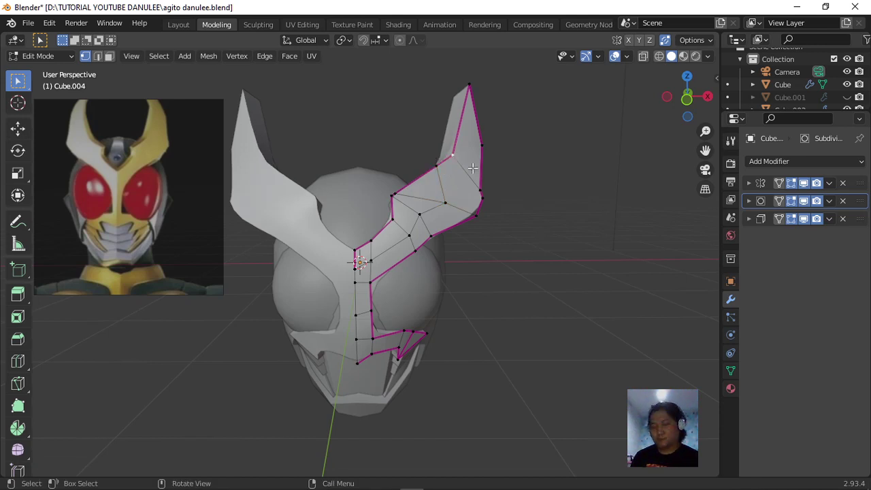
key(shift+v)
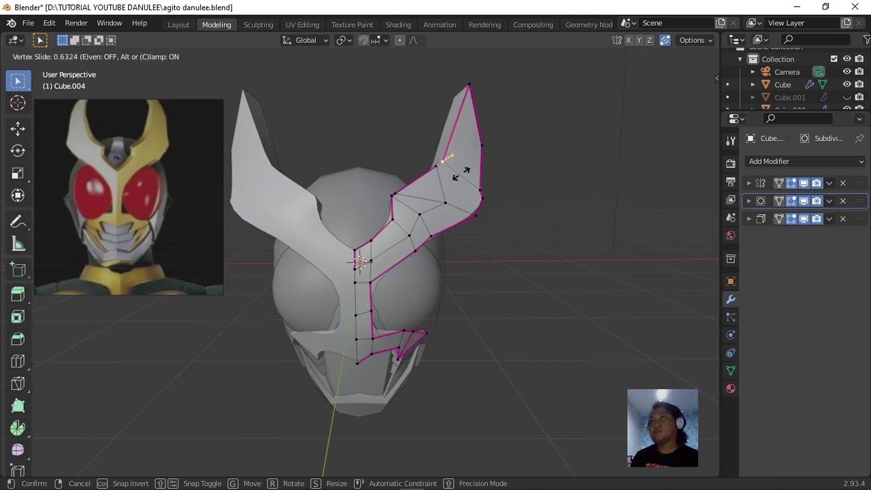
click(457, 173)
Knife-cut another edge from the horn's interior vertex across to the vertex on its outer edge.
middle_drag(466, 189, 452, 199)
key(k)
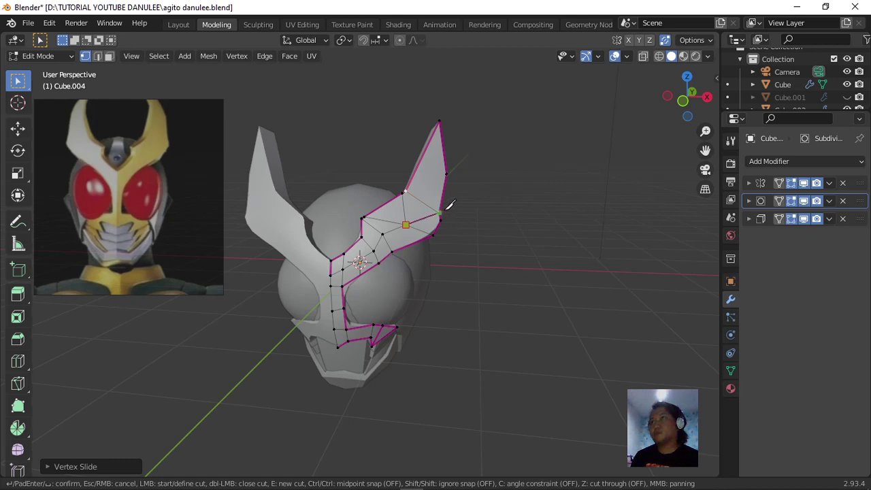
click(439, 214)
key(Return)
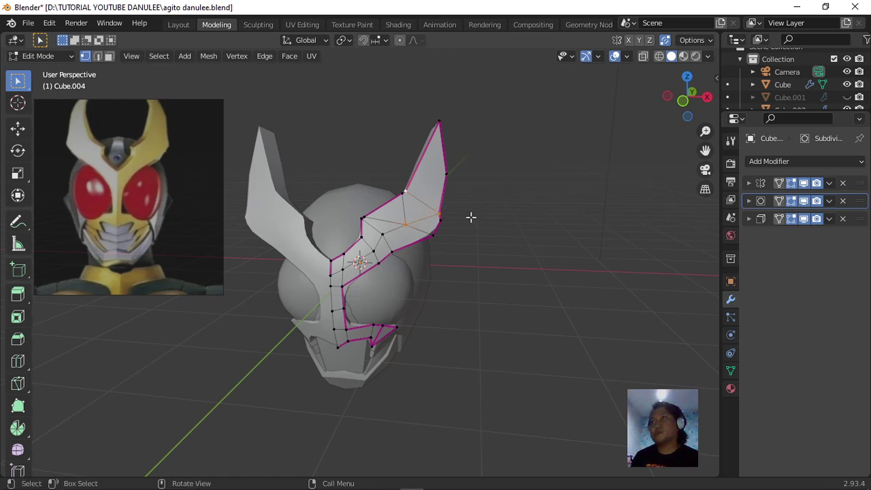
Leave Edit Mode and examine the reshaped crest from the front and side against the reference.
mouse_move(473, 218)
middle_down()
mouse_move(461, 232)
mouse_move(407, 225)
mouse_move(583, 198)
mouse_move(432, 206)
mouse_move(478, 206)
middle_up()
key(Tab)
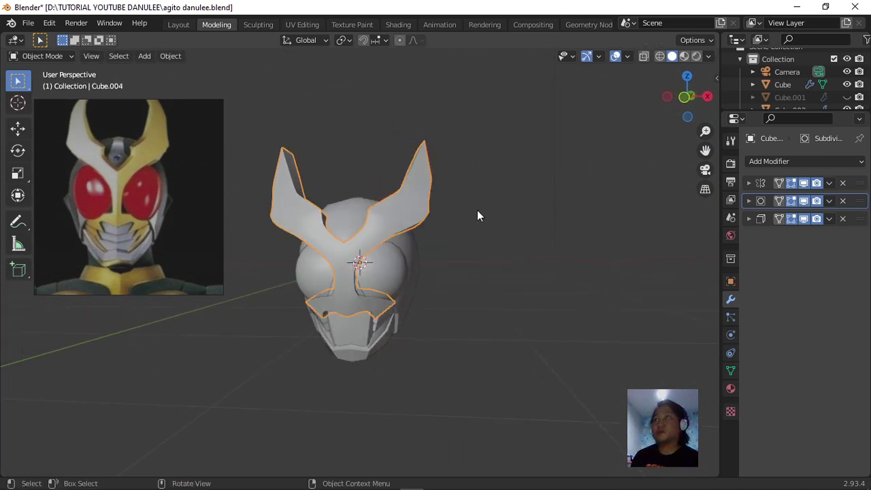
scroll(463, 255, up, 3)
scroll(464, 255, down, 3)
middle_drag(464, 255, 431, 287)
click(307, 260)
click(335, 234)
middle_drag(337, 233, 366, 305)
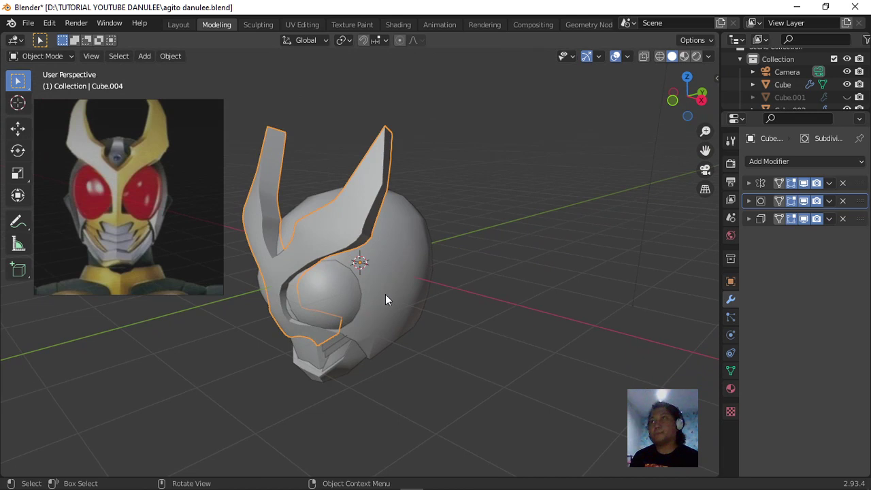
Add a Boolean modifier to the helmet dome, set it to Union and pick the horned crest as its object.
click(385, 299)
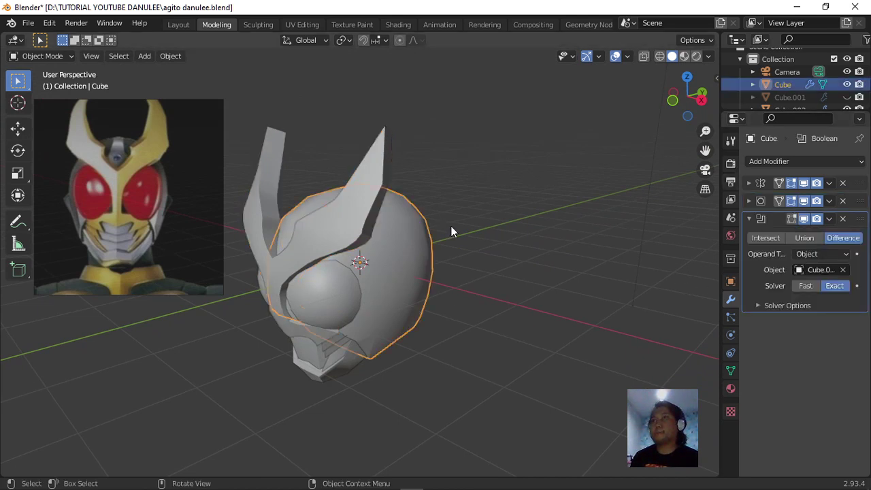
click(749, 219)
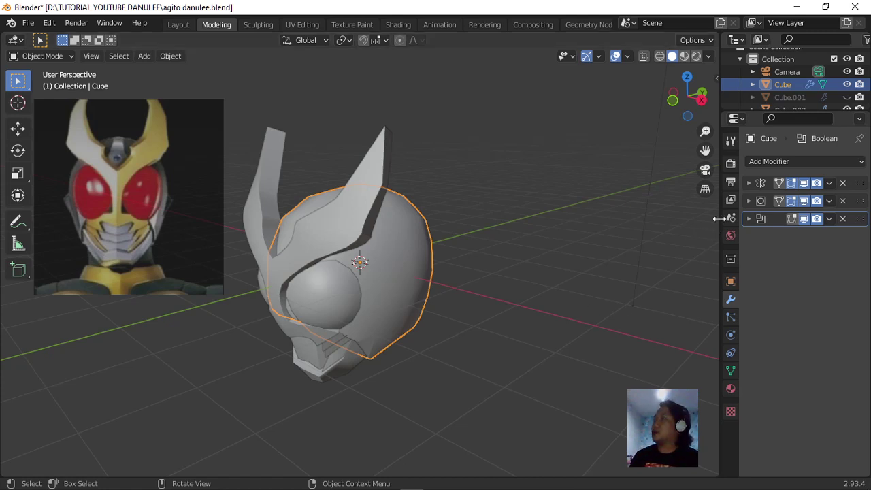
click(765, 162)
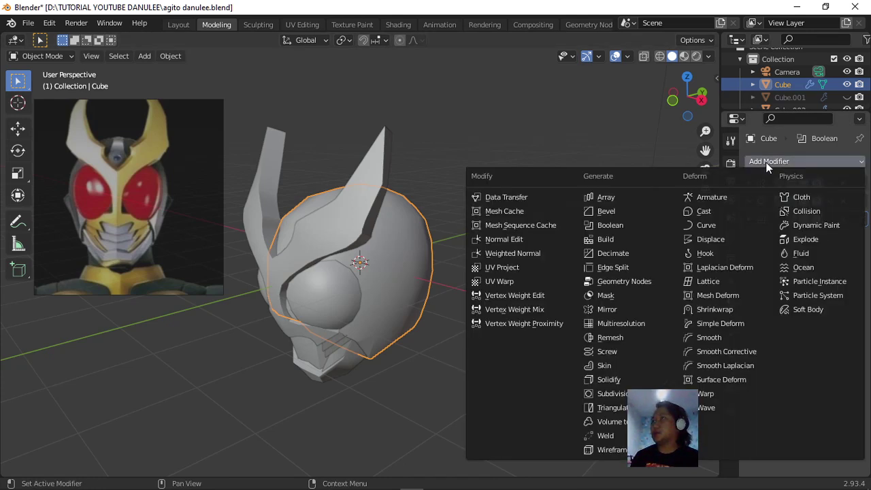
click(600, 225)
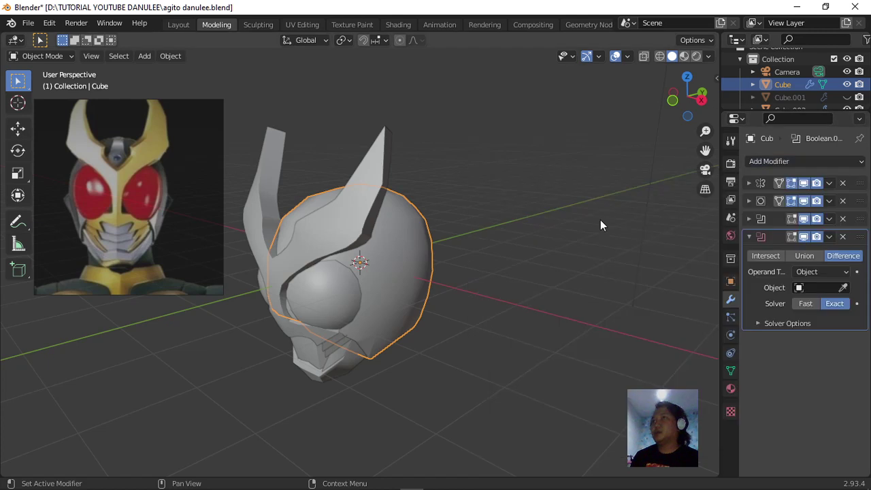
click(809, 256)
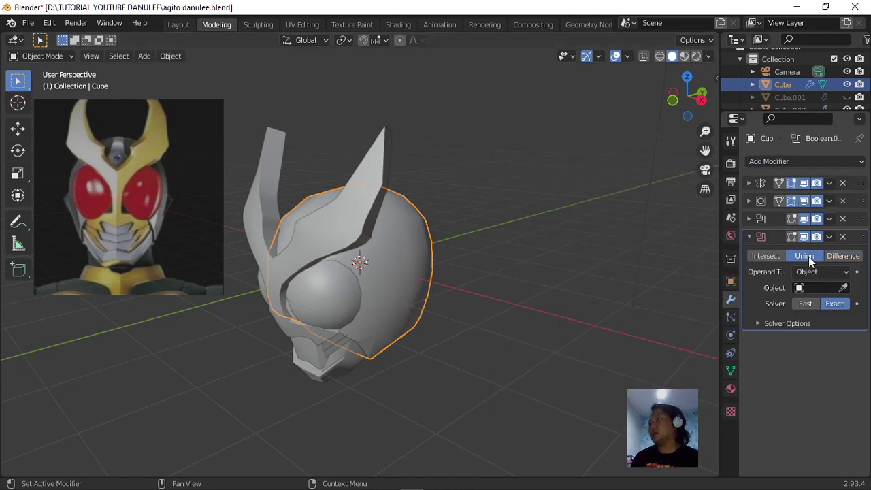
click(844, 289)
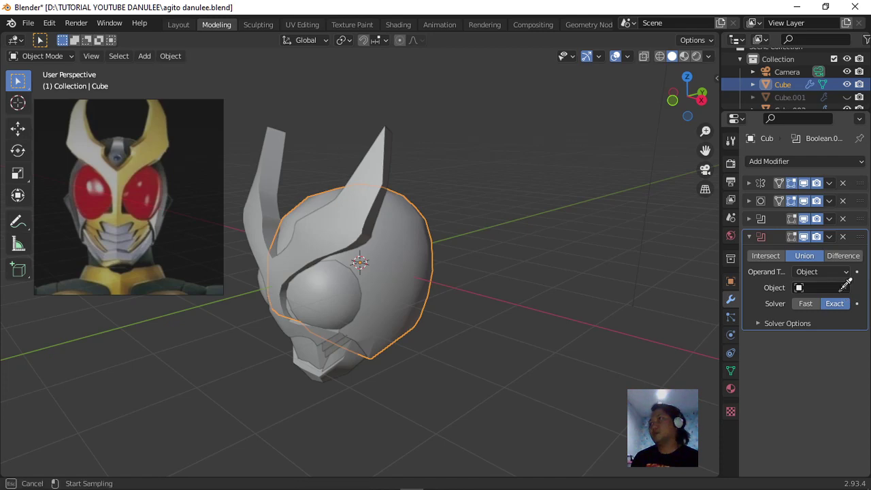
click(374, 165)
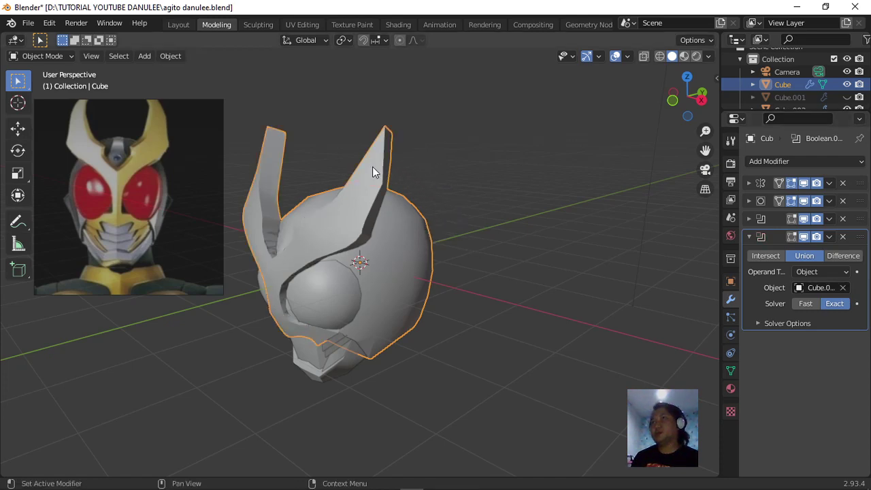
mouse_move(457, 276)
alt+middle_down()
mouse_move(475, 302)
mouse_move(551, 301)
mouse_move(508, 270)
mouse_move(447, 263)
mouse_move(418, 284)
mouse_move(517, 307)
mouse_move(449, 267)
mouse_move(469, 277)
mouse_move(517, 269)
mouse_move(470, 245)
mouse_move(420, 270)
mouse_move(469, 300)
mouse_move(524, 279)
mouse_move(529, 255)
mouse_move(547, 243)
mouse_move(615, 261)
mouse_move(615, 274)
mouse_move(592, 288)
mouse_move(452, 276)
mouse_move(474, 276)
alt+middle_up()
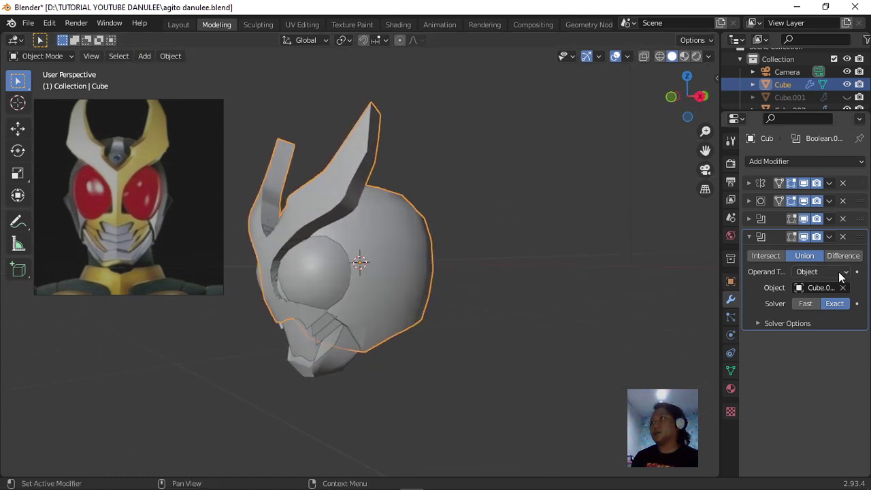
Collapse the crest's Boolean settings and add another Boolean modifier to the helmet dome.
click(750, 237)
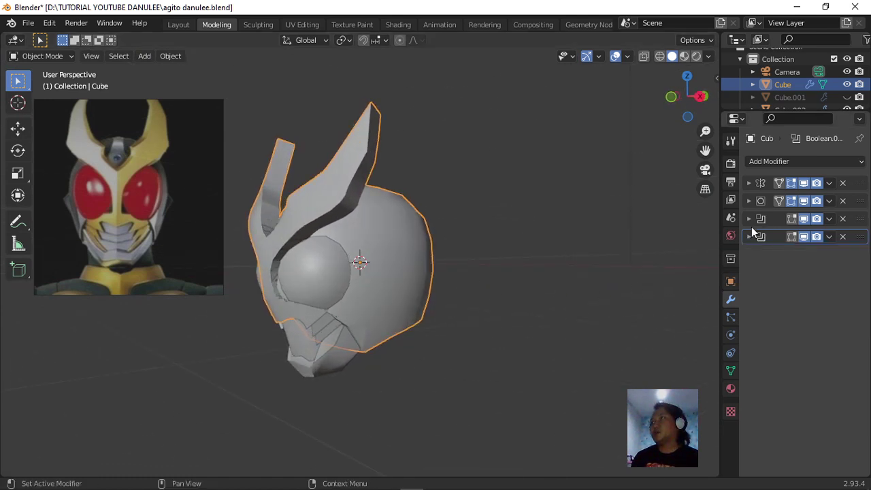
click(754, 161)
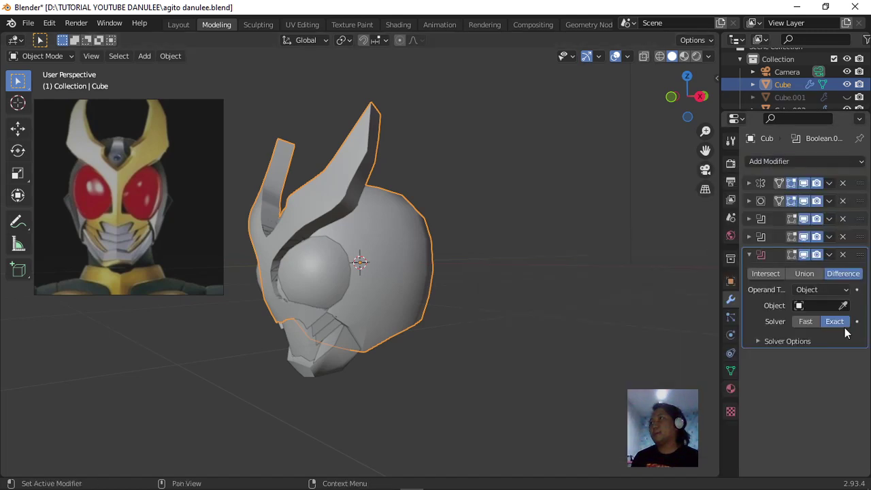
click(844, 306)
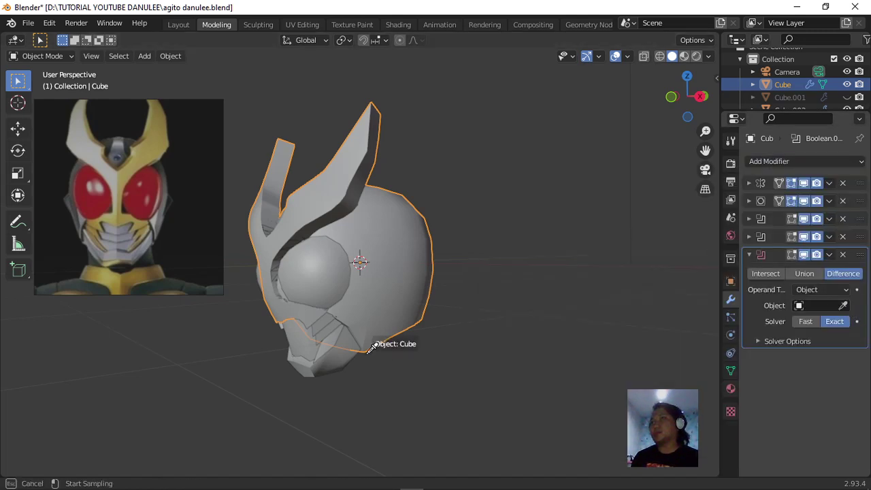
click(323, 324)
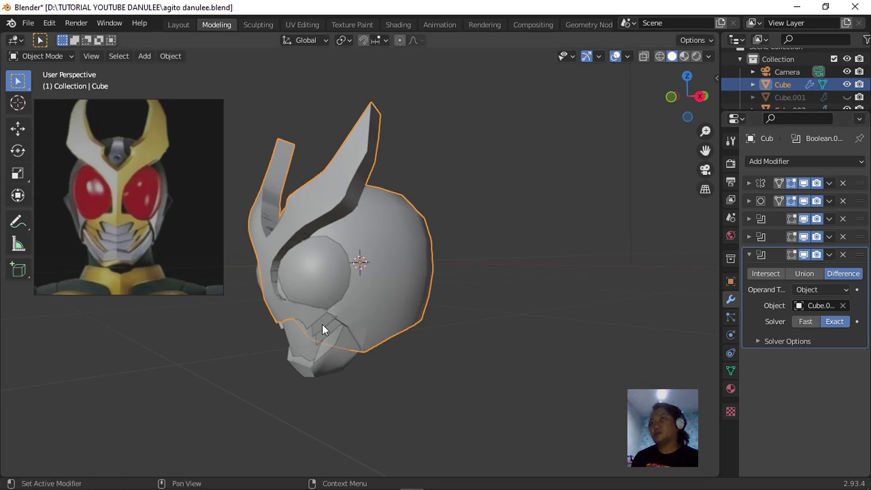
key(ctrl+z)
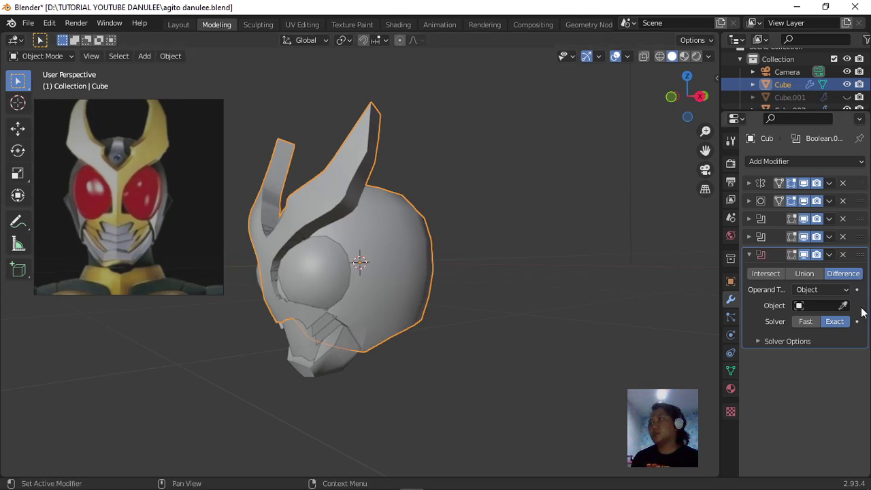
Set the new Boolean modifier to Union with the Cube.005 mouth piece and collapse its settings.
click(806, 275)
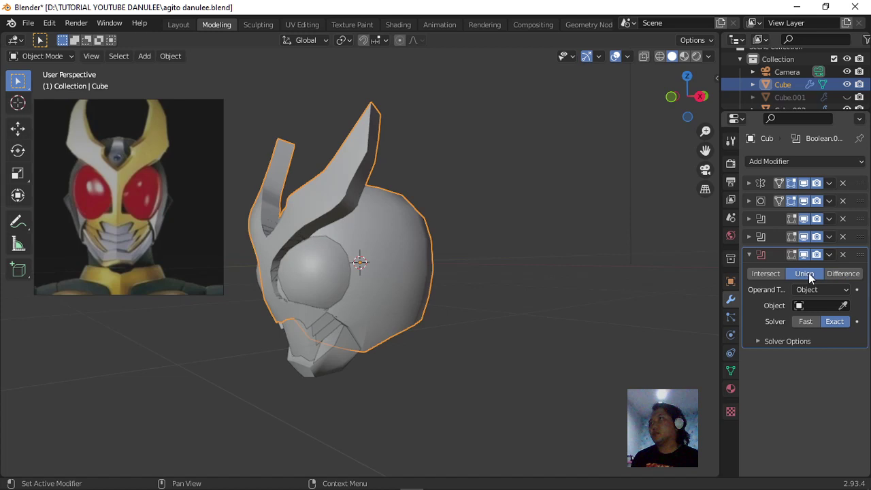
click(844, 307)
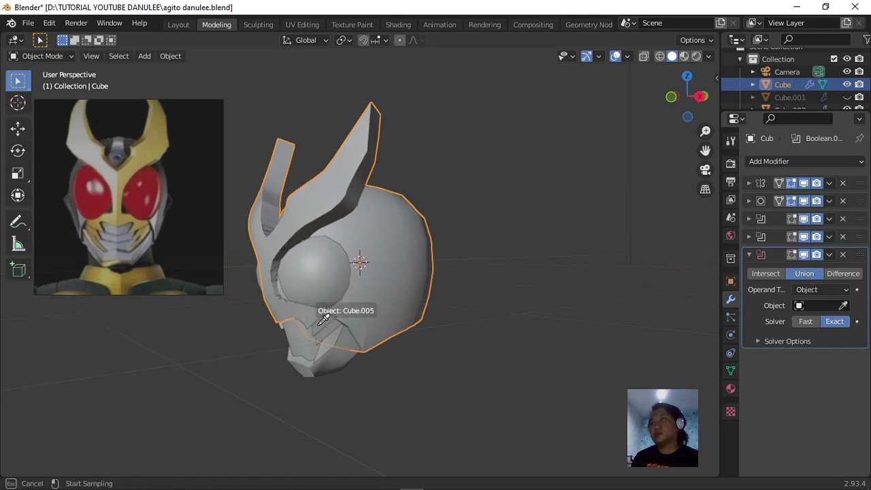
click(320, 326)
middle_drag(325, 336, 347, 324)
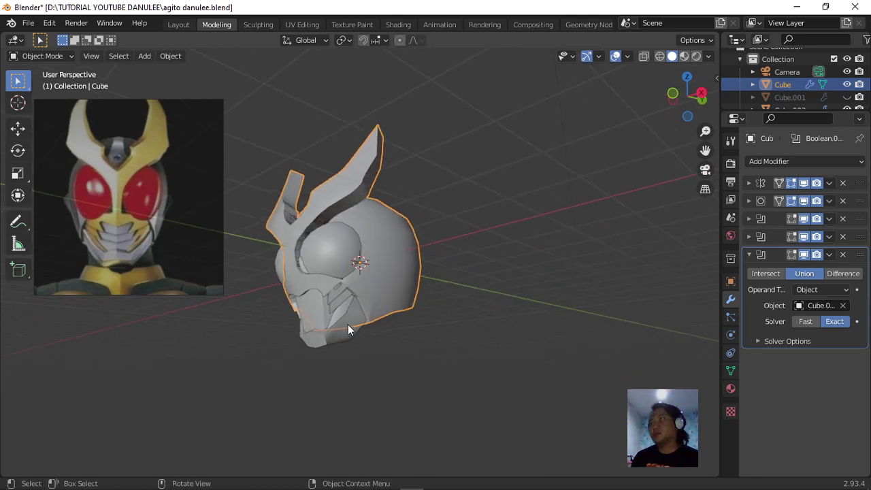
click(752, 254)
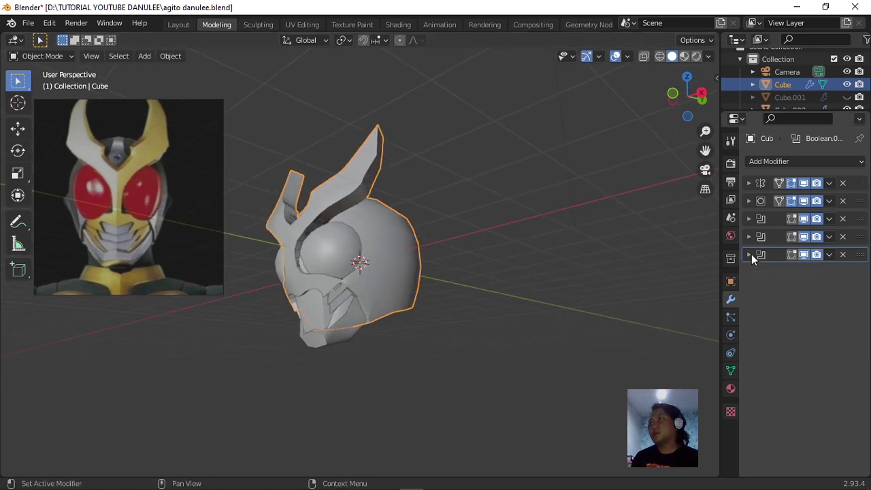
Add a further Boolean modifier to the dome, set to Union with the next slat on the side of the mouth.
click(763, 159)
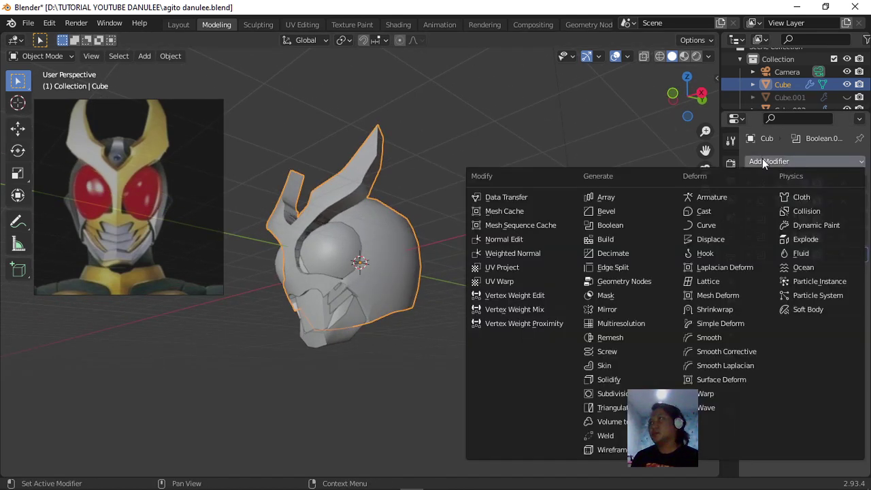
click(602, 226)
click(807, 292)
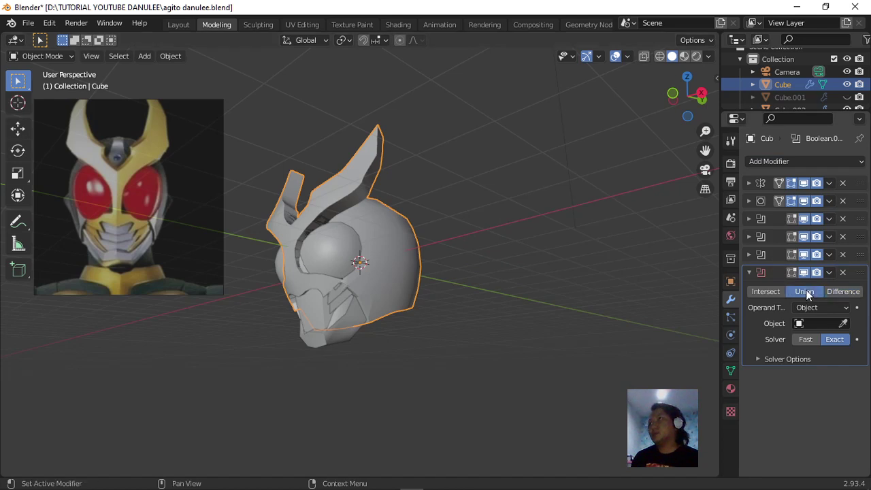
click(844, 324)
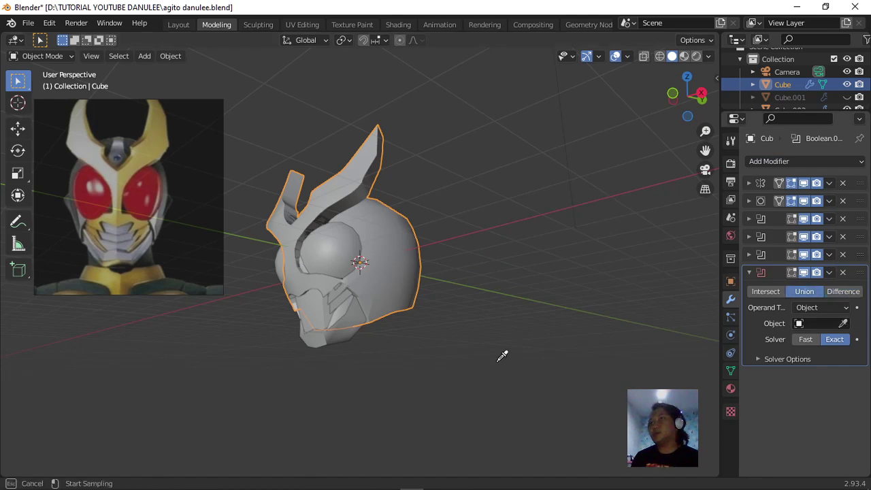
click(335, 308)
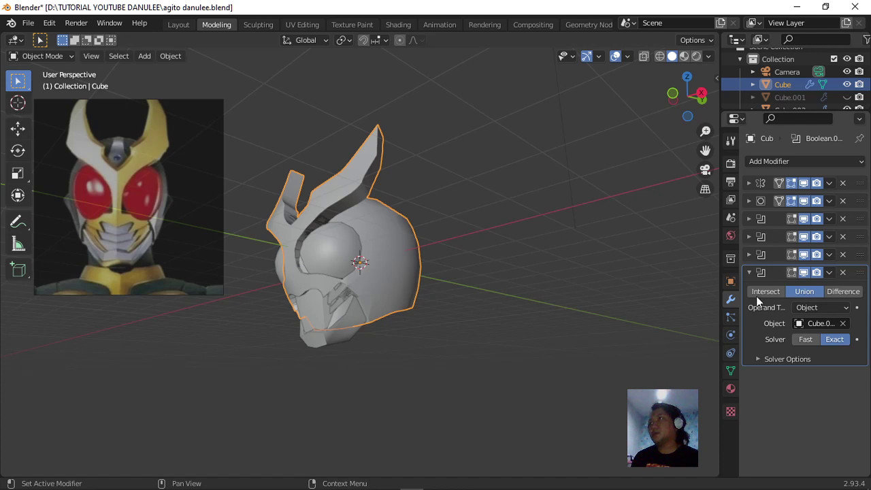
click(749, 273)
Add one more Boolean Union modifier to the dome using the lower slat on the side of the mouth, and check it from the front.
click(764, 165)
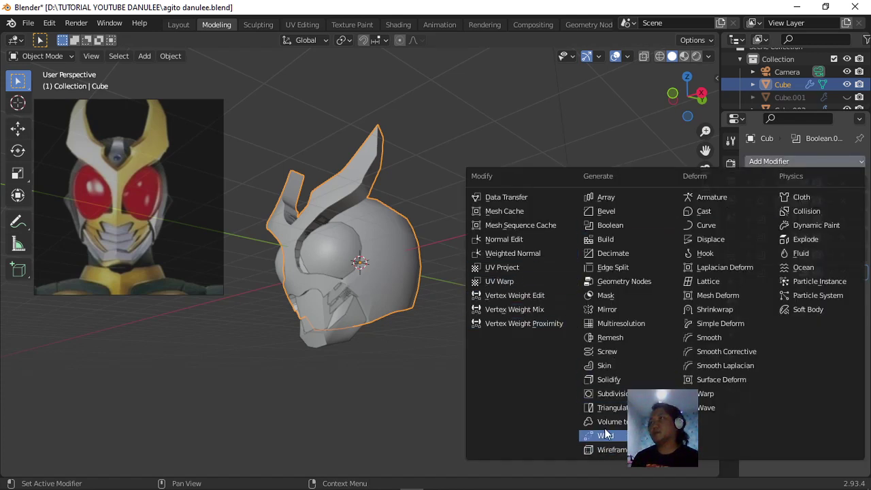
click(610, 226)
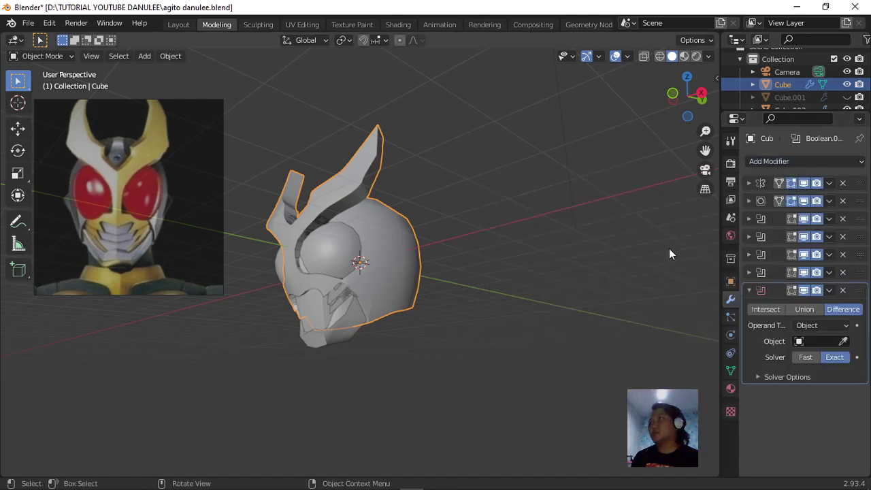
click(810, 310)
click(845, 341)
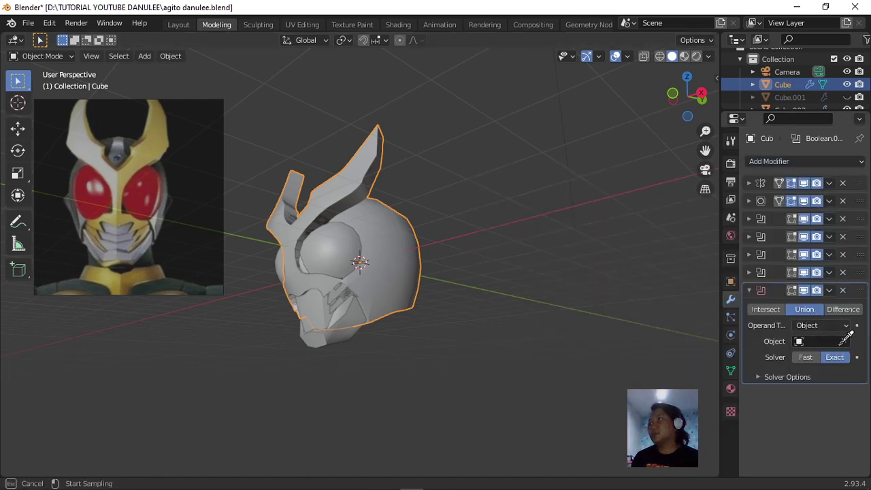
click(333, 319)
scroll(334, 319, up, 3)
middle_drag(339, 353, 397, 371)
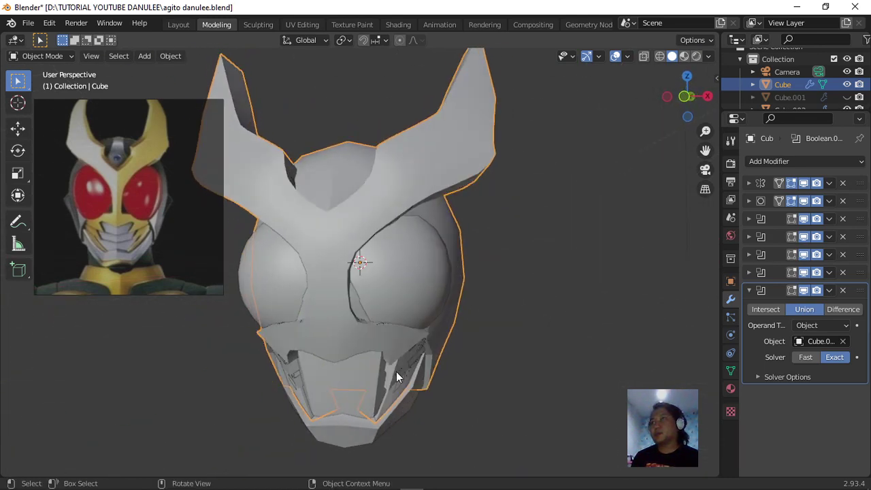
Collapse the last Boolean's settings and add another Boolean modifier to the dome, set to Union.
click(750, 290)
click(760, 164)
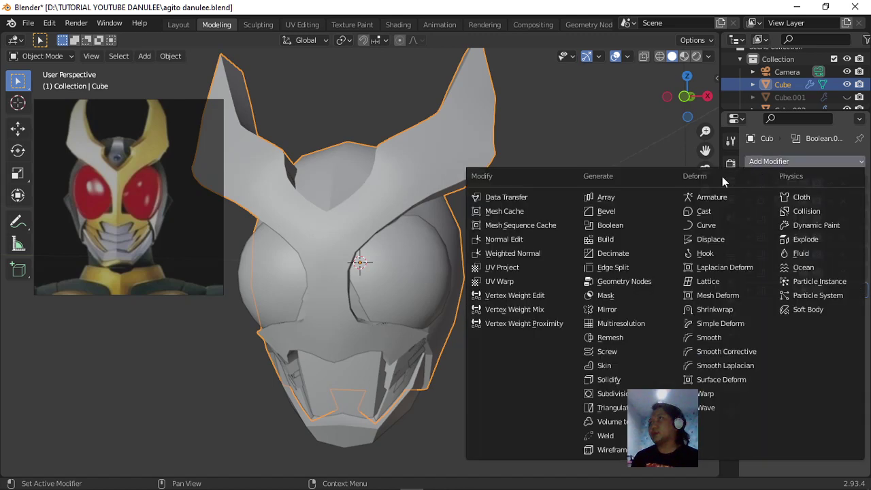
click(603, 228)
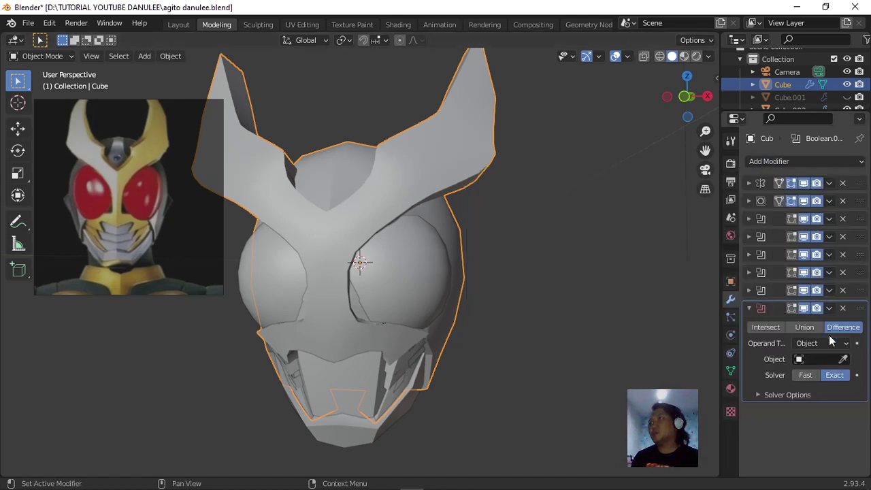
click(808, 328)
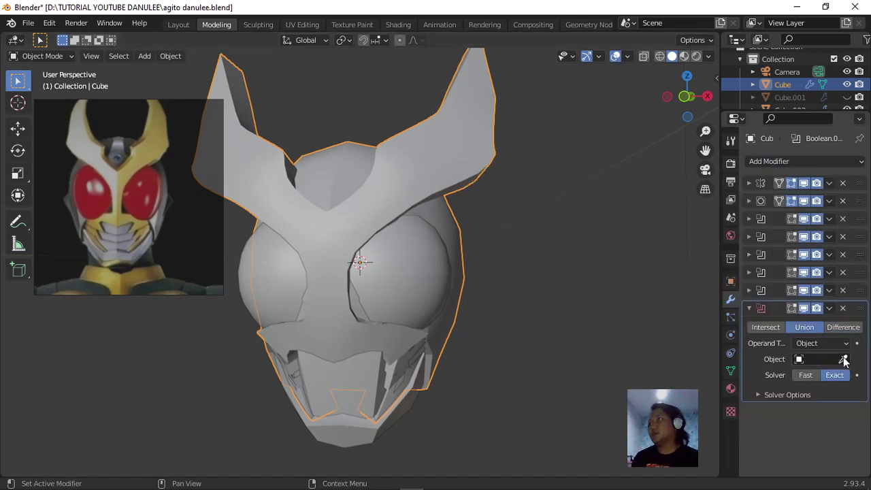
Try to set the central mouth plate as the new Union modifier's object from two viewing angles, undoing each attempt.
click(844, 360)
click(343, 405)
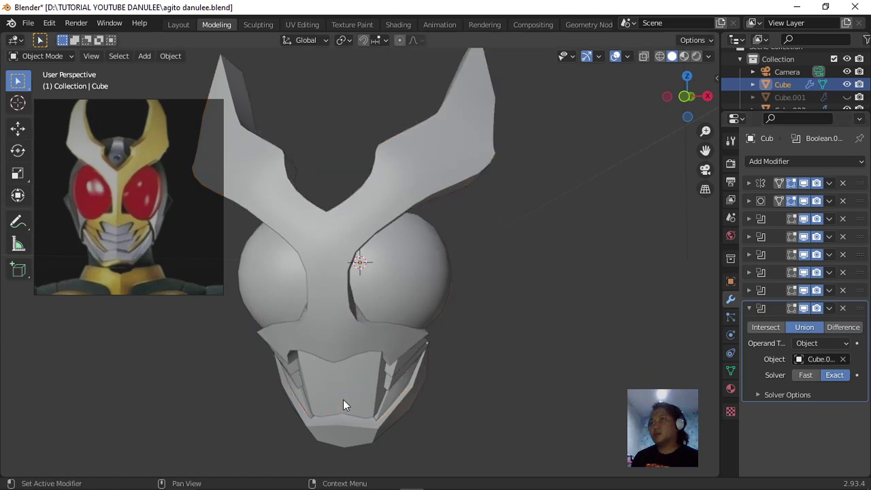
key(ctrl)
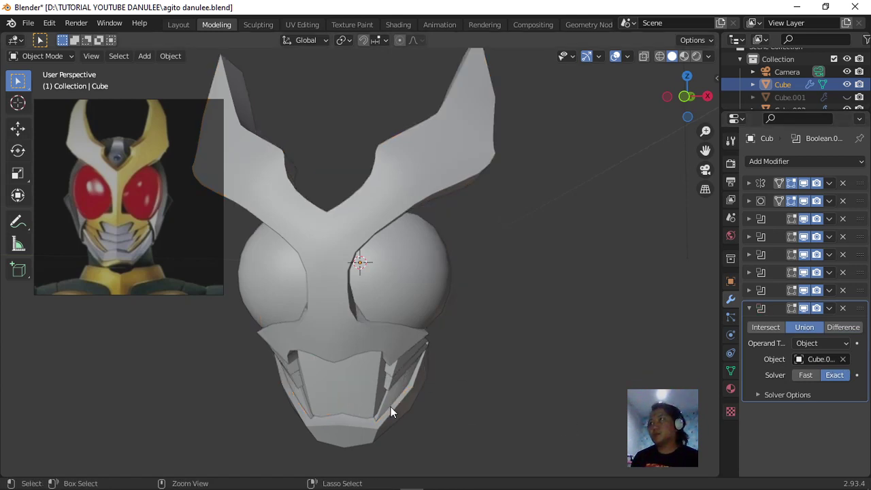
key(ctrl+z)
scroll(473, 395, down, 3)
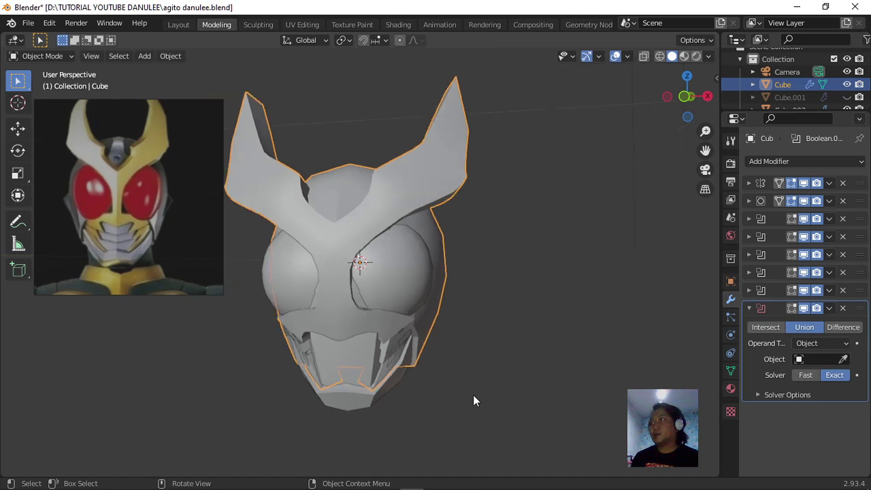
middle_drag(515, 396, 545, 401)
click(844, 361)
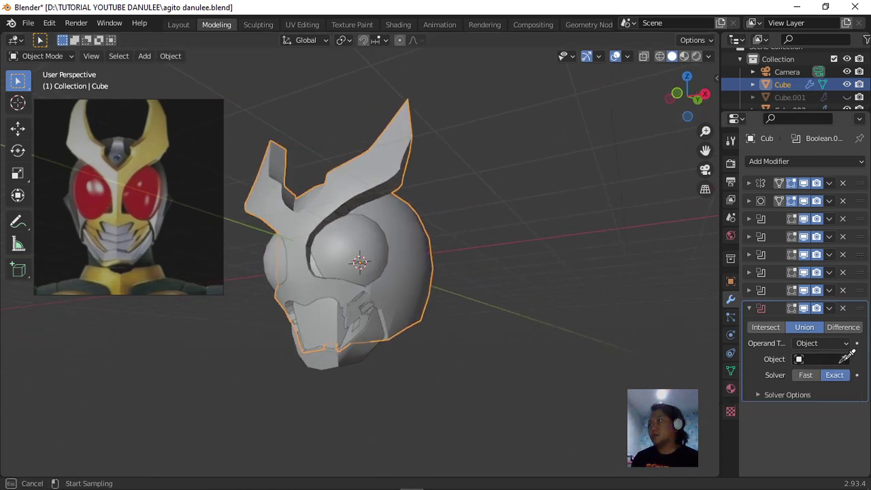
click(320, 330)
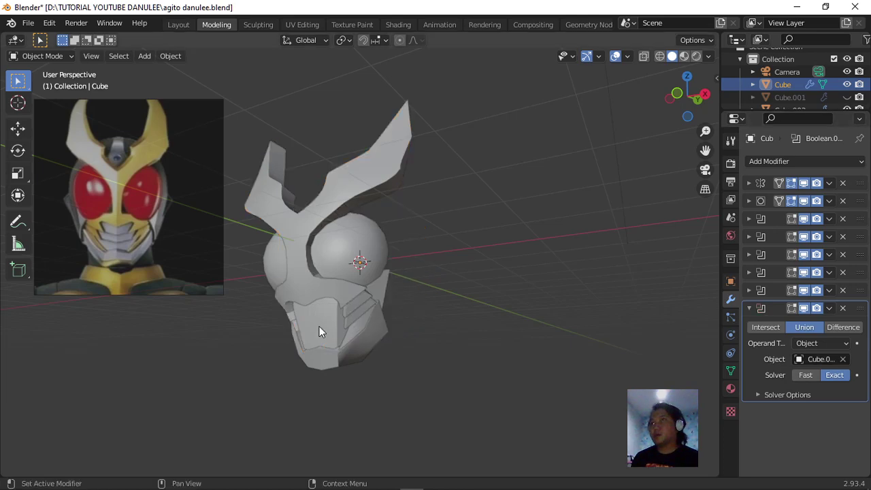
key(ctrl+z)
Examine the merged helmet around the crest, eye and mouth from several angles and distances.
middle_drag(359, 355, 465, 334)
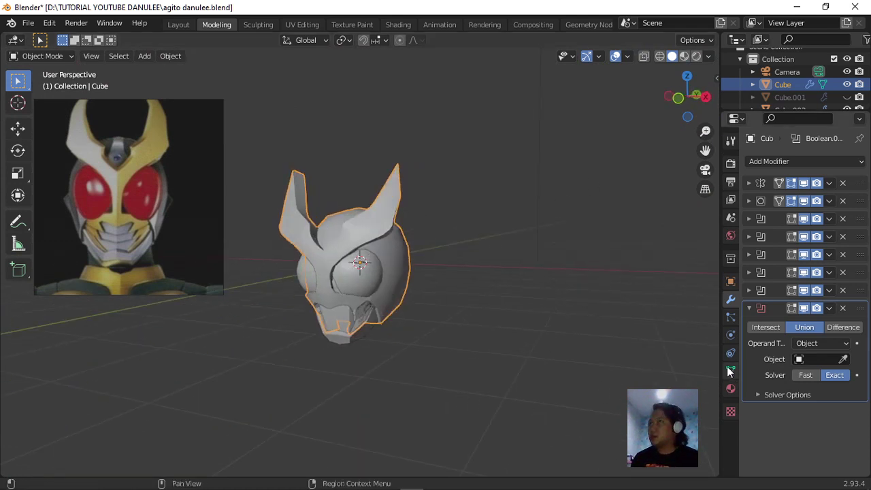
scroll(426, 364, up, 4)
middle_drag(426, 364, 402, 378)
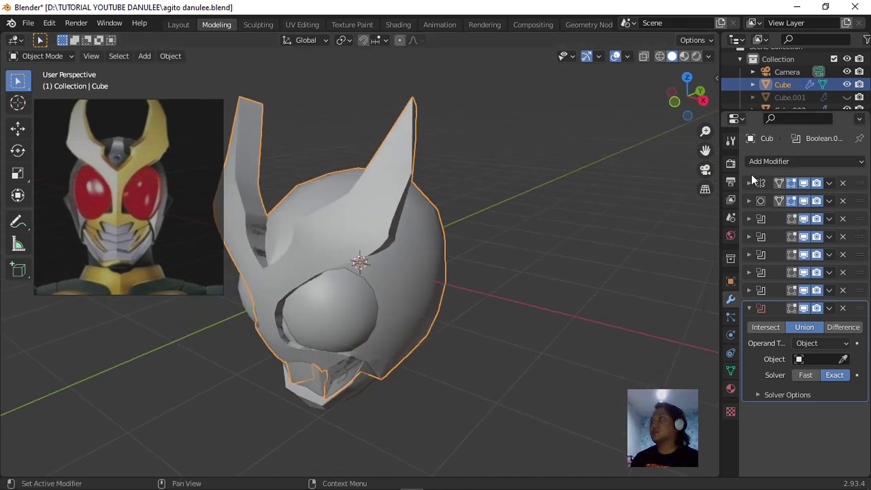
scroll(592, 292, up, 2)
scroll(591, 293, down, 3)
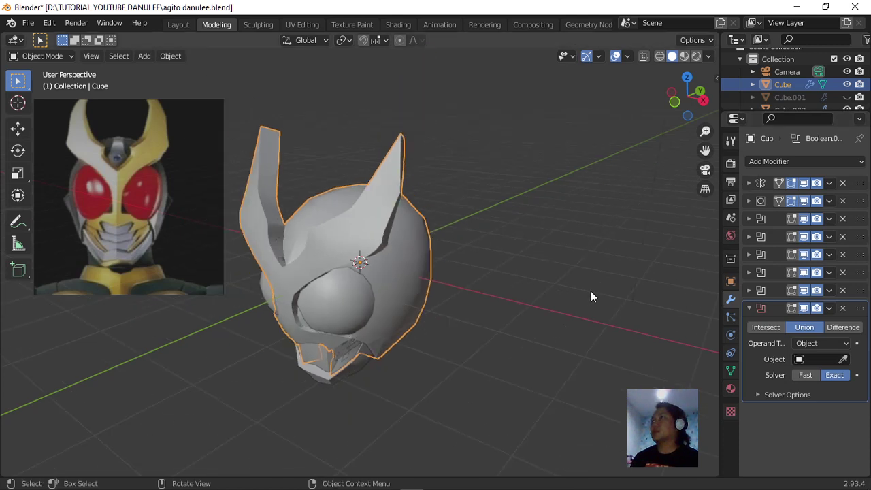
scroll(443, 305, down, 3)
scroll(445, 307, up, 2)
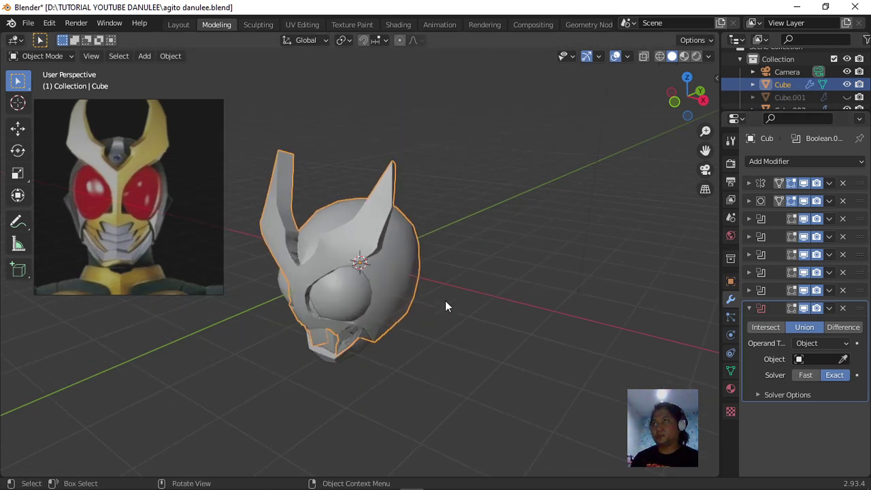
middle_drag(445, 303, 444, 282)
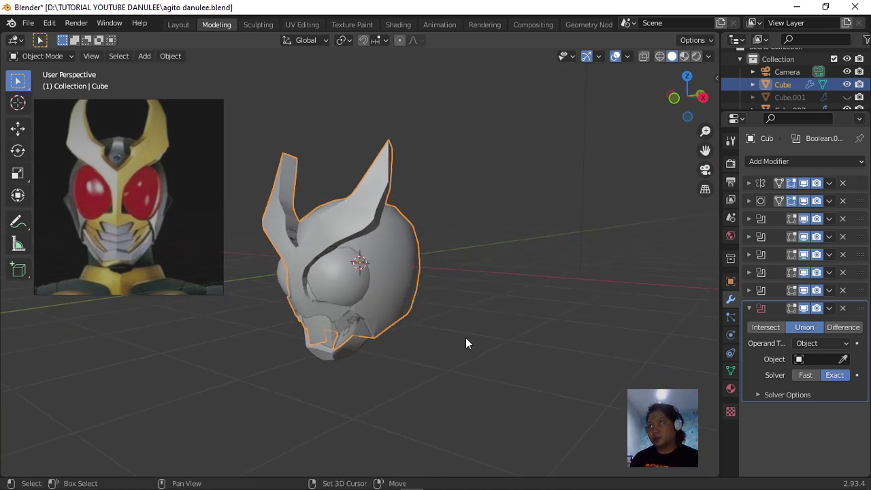
Duplicate the helmet dome in place and hide the copy.
key(shift+d)
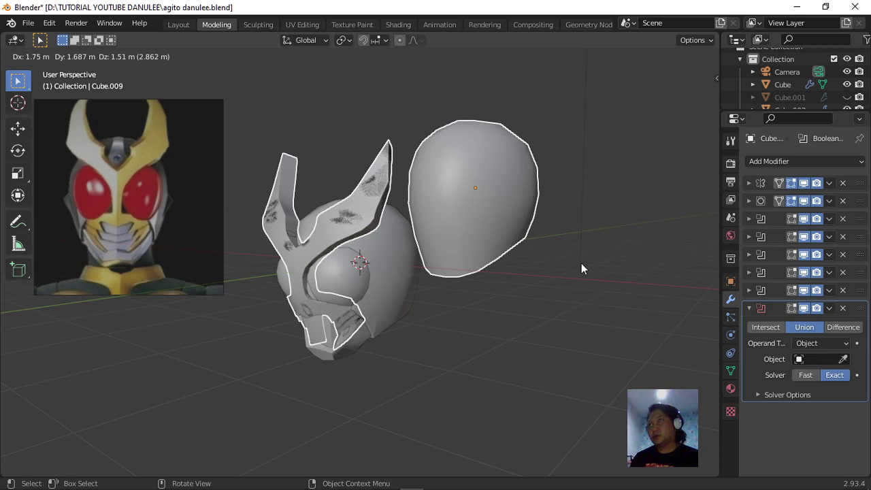
right_click(581, 264)
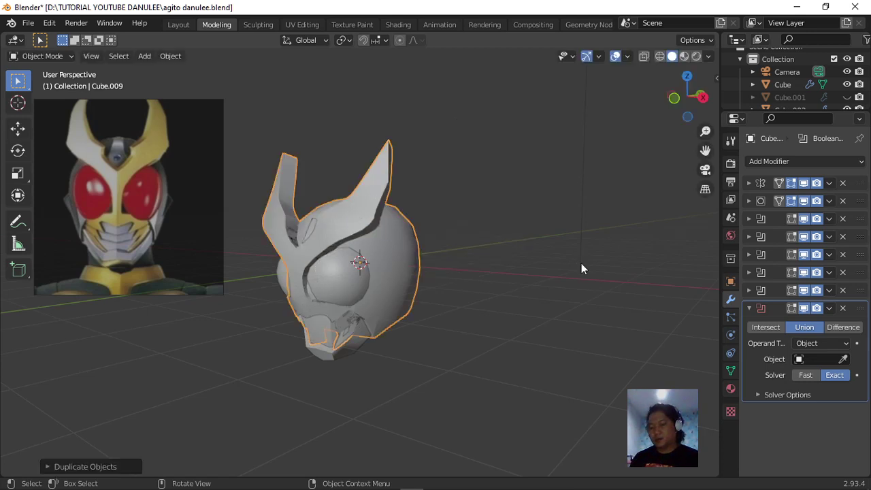
click(503, 233)
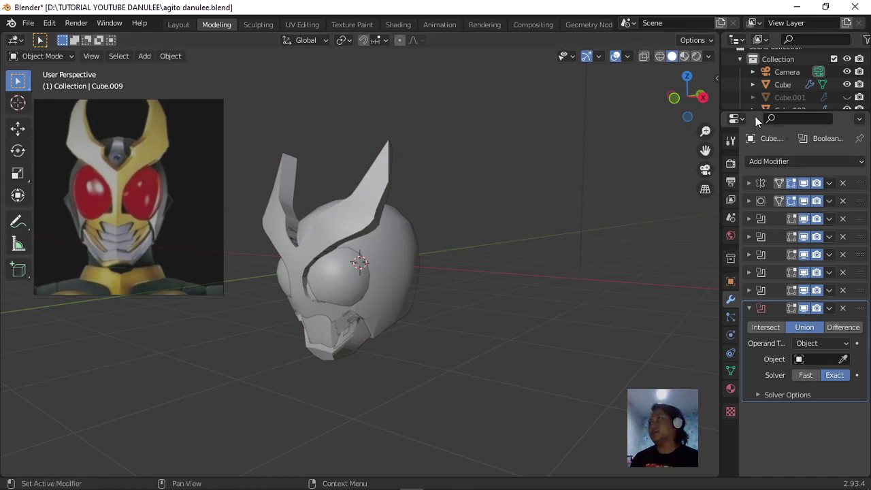
scroll(538, 241, down, 4)
middle_drag(498, 285, 433, 299)
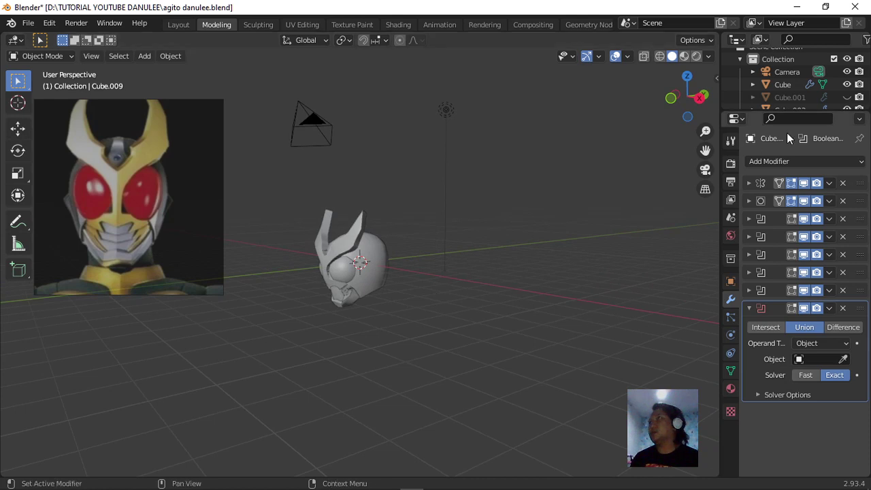
click(847, 98)
click(847, 98)
scroll(844, 102, down, 4)
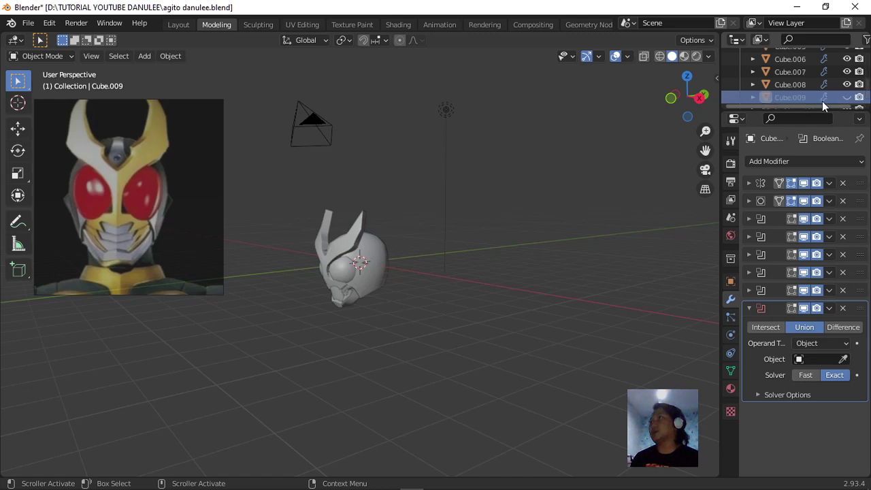
click(847, 98)
Select the original dome, Cube, and apply its Mirror and Subdivision modifiers.
scroll(796, 95, up, 5)
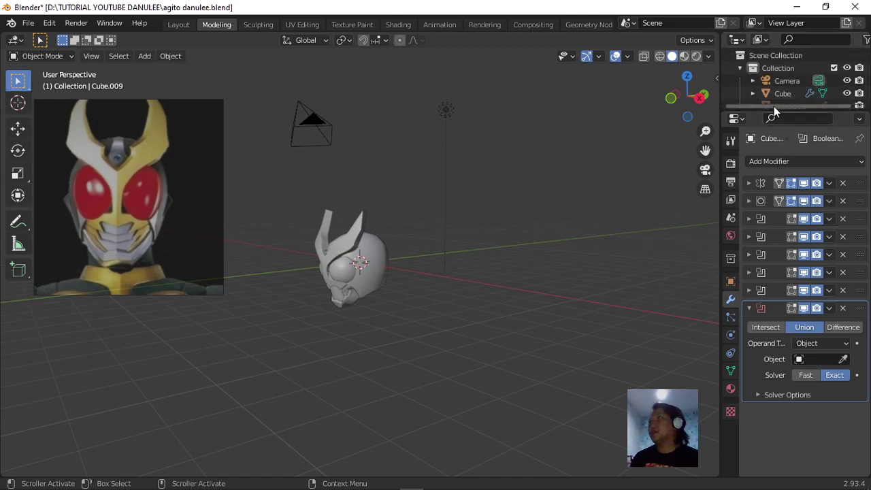
click(785, 93)
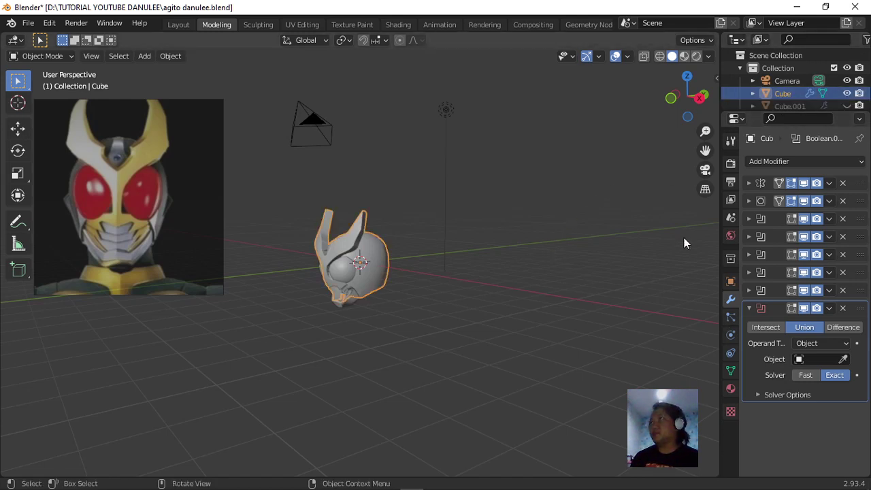
scroll(626, 255, up, 2)
scroll(626, 255, up, 1)
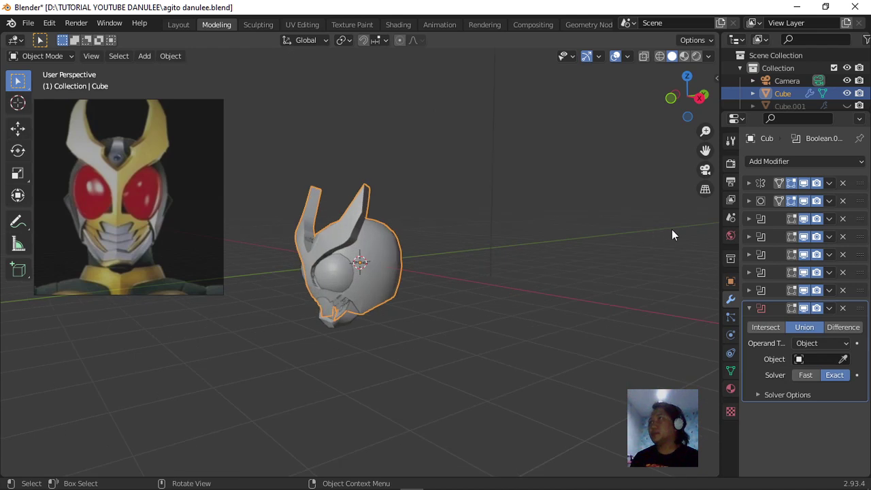
scroll(453, 317, up, 3)
scroll(452, 316, down, 3)
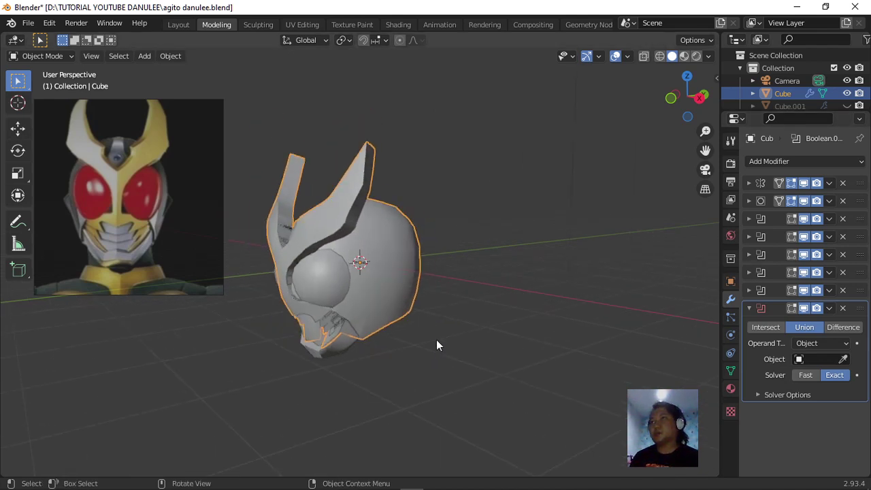
middle_drag(435, 343, 463, 360)
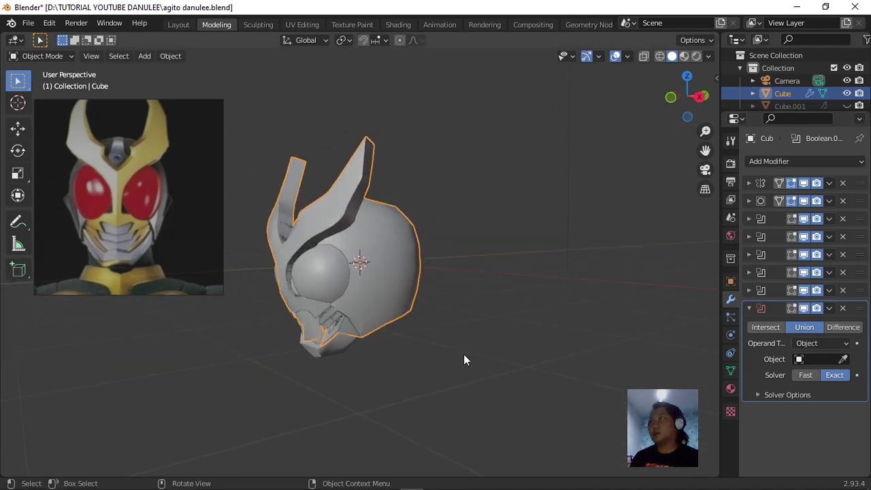
click(829, 183)
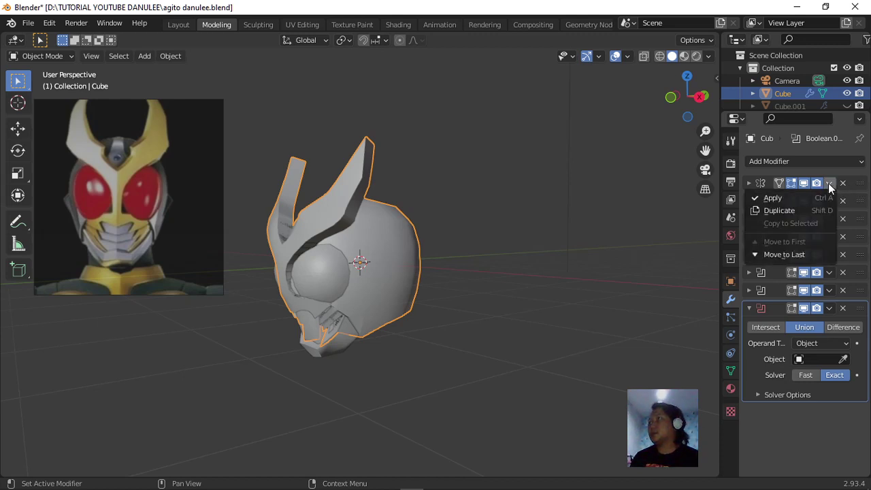
click(795, 197)
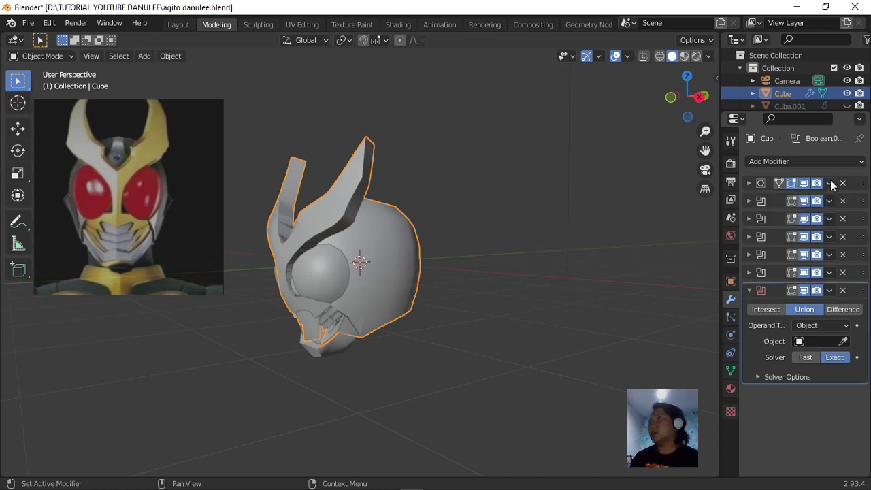
click(829, 184)
click(796, 199)
Apply the dome's five Boolean modifiers that have a part assigned, working in stack order.
click(829, 183)
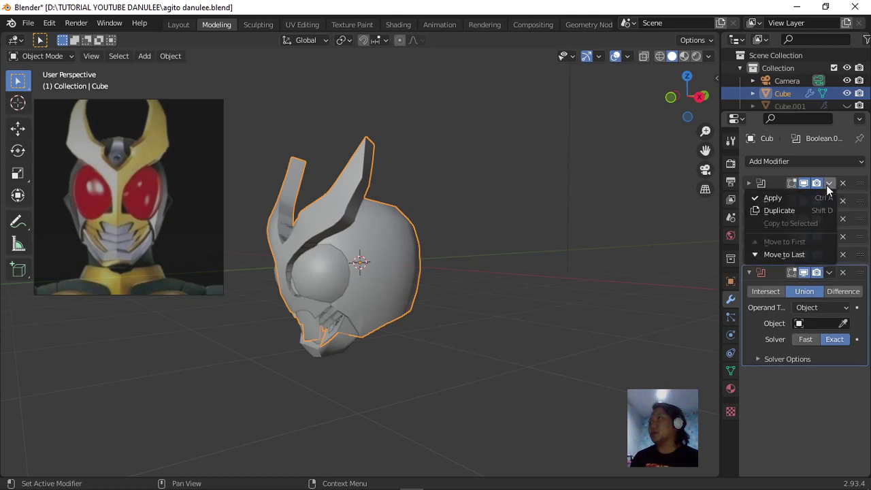
click(797, 199)
click(830, 184)
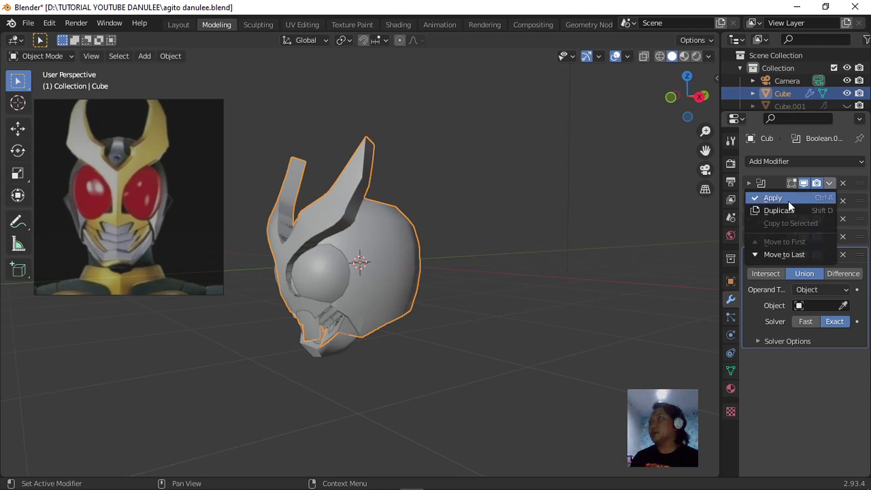
click(789, 199)
click(830, 184)
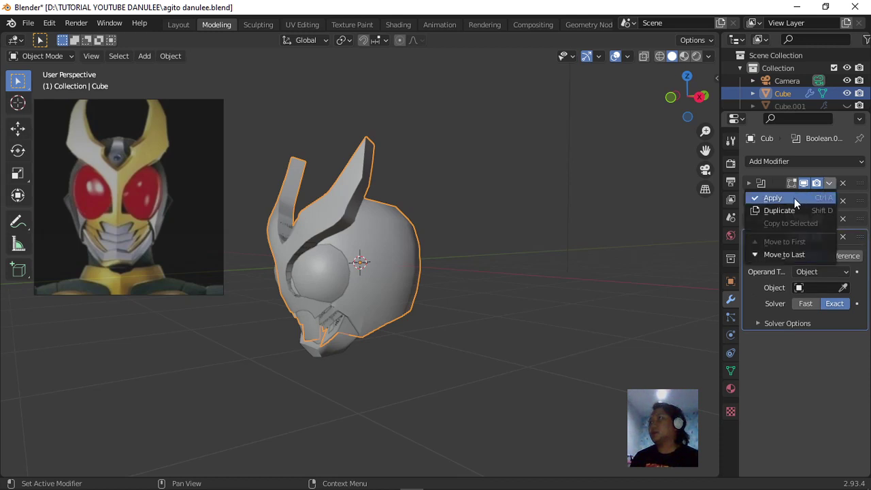
click(795, 199)
click(830, 184)
click(791, 198)
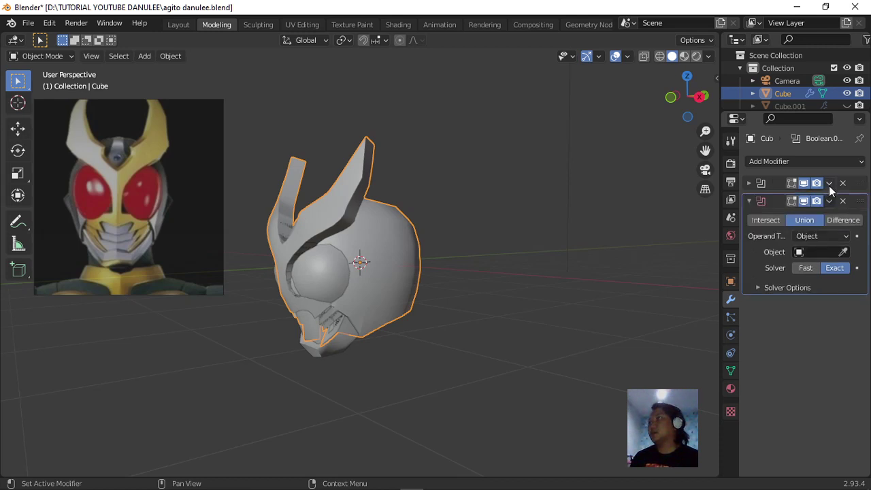
click(830, 184)
click(796, 198)
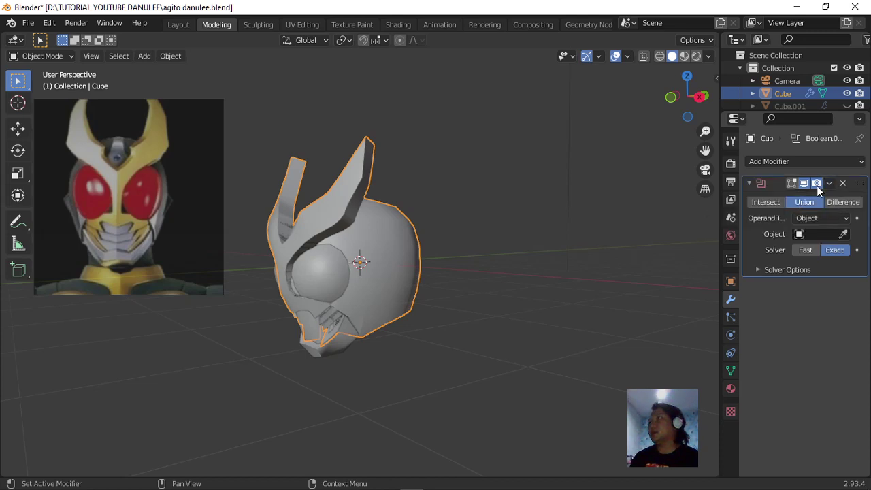
Try to apply the remaining Boolean Union modifier that has no object assigned, and deselect the dome.
click(829, 184)
click(801, 197)
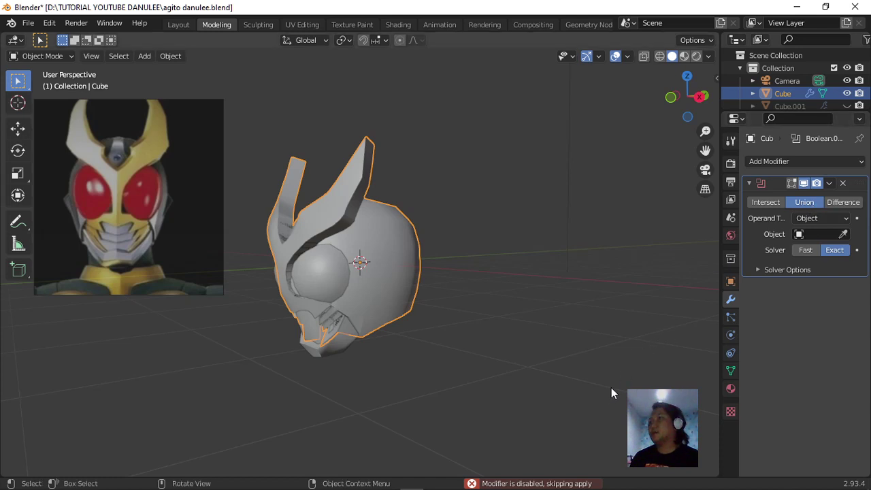
middle_drag(484, 347, 504, 329)
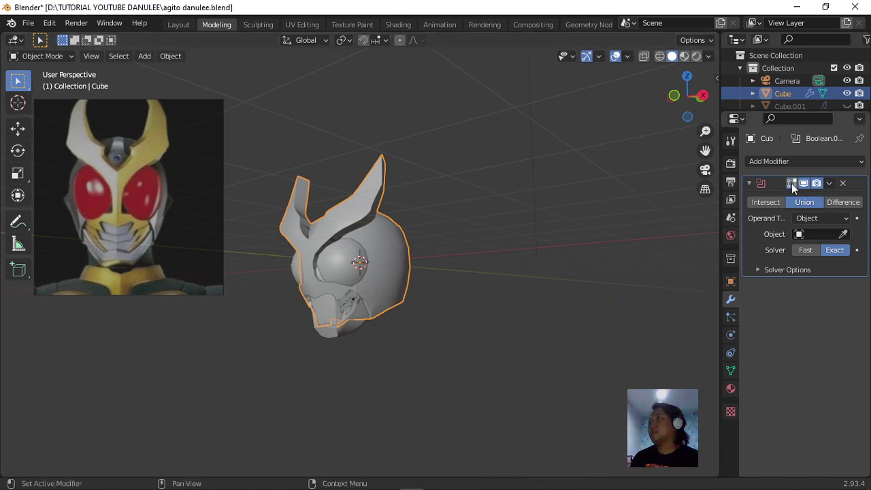
click(830, 183)
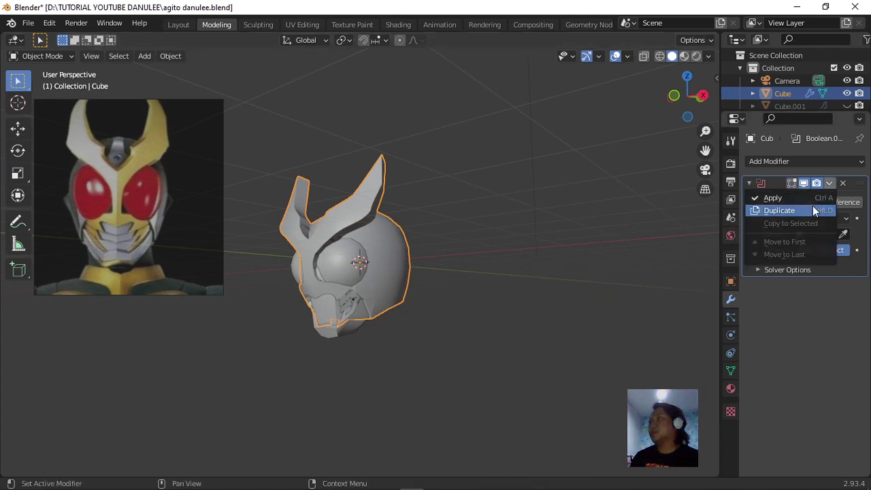
click(800, 194)
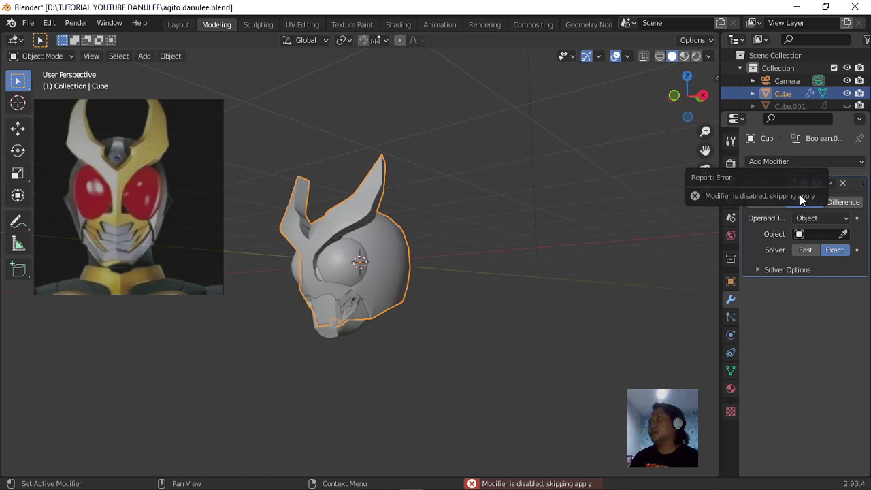
click(588, 331)
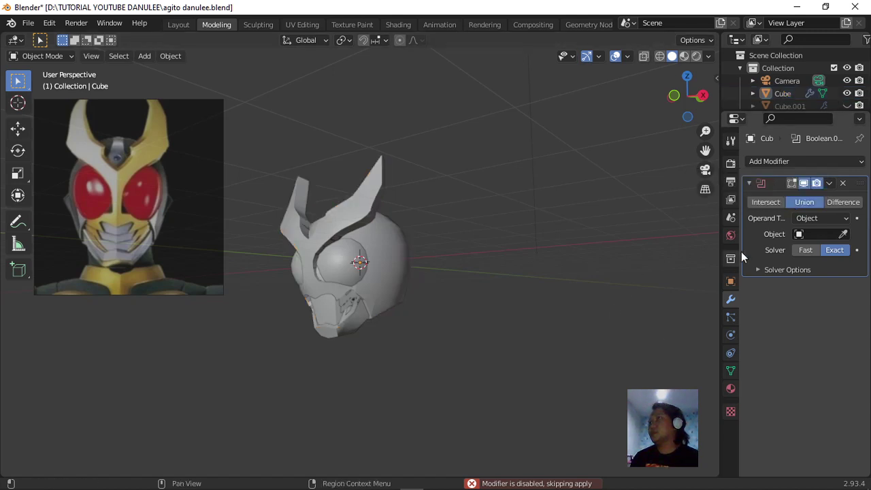
Remove the unassigned Boolean modifier from the dome, and toggle the dome's visibility to check the separate helmet parts.
click(843, 185)
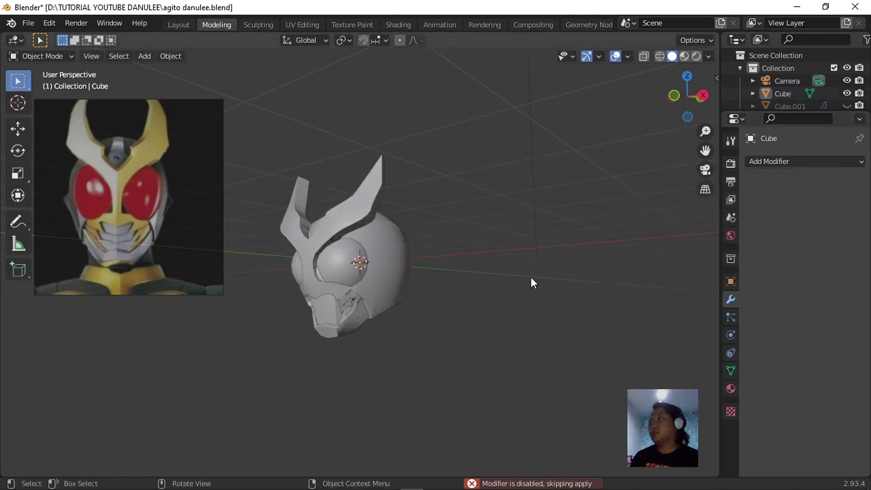
click(846, 94)
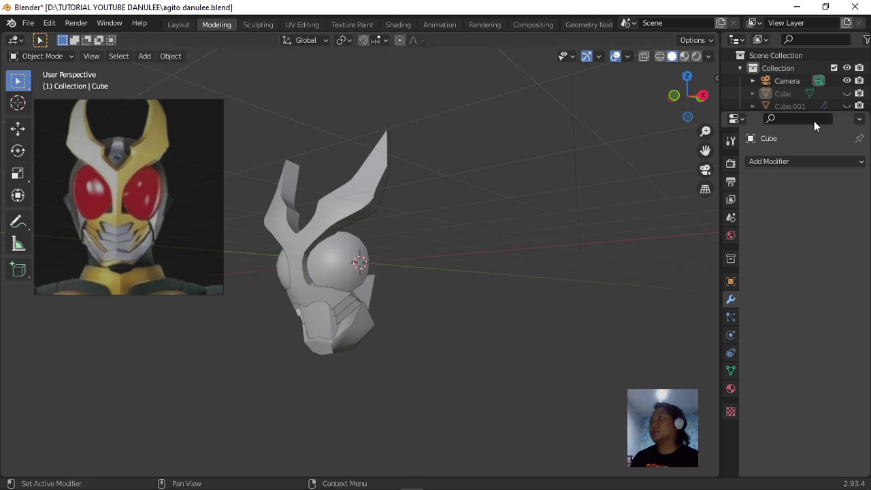
scroll(544, 222, down, 3)
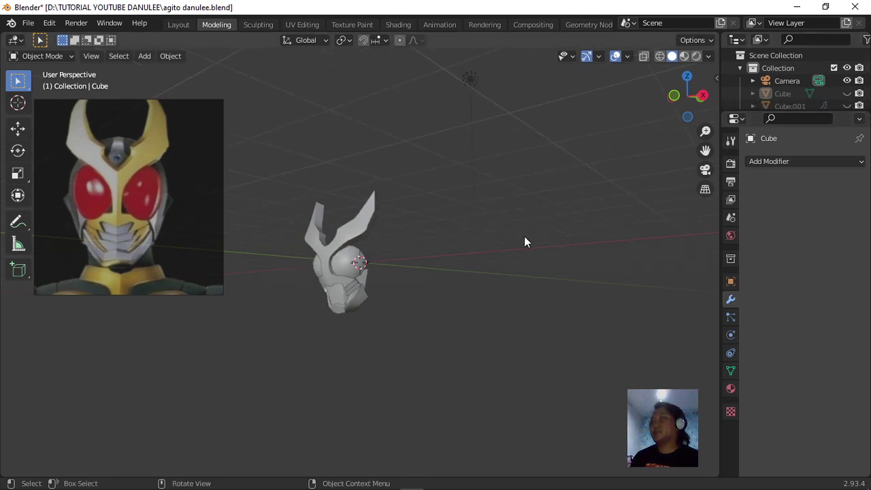
middle_drag(525, 238, 463, 235)
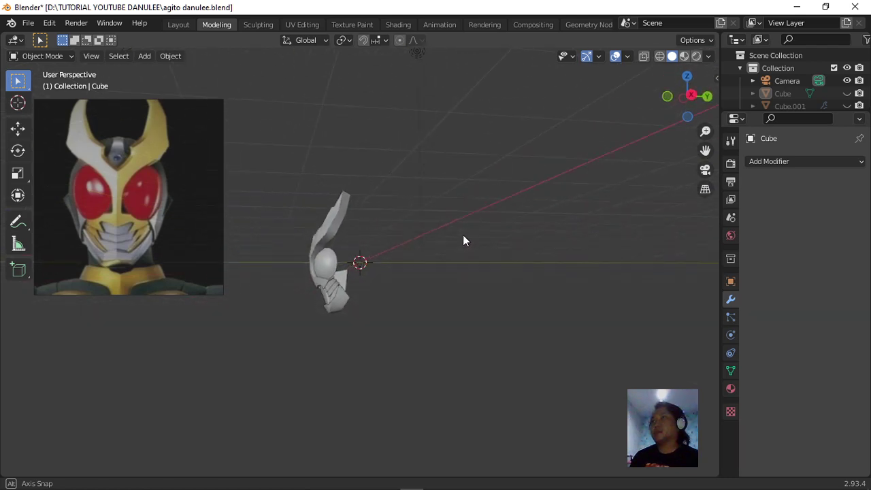
click(847, 93)
Enlarge the Outliner to list every object, check what Cube.001 is, and hide both Cube and Cube.001.
scroll(813, 96, down, 3)
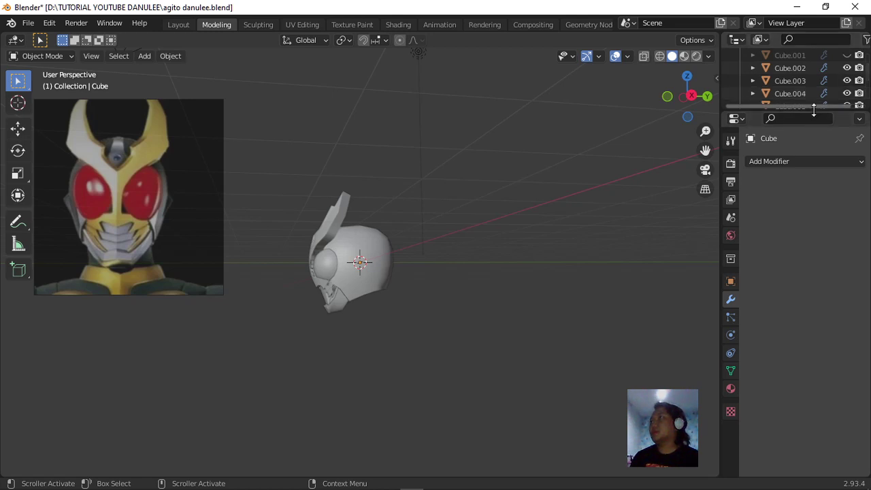
drag(813, 108, 813, 257)
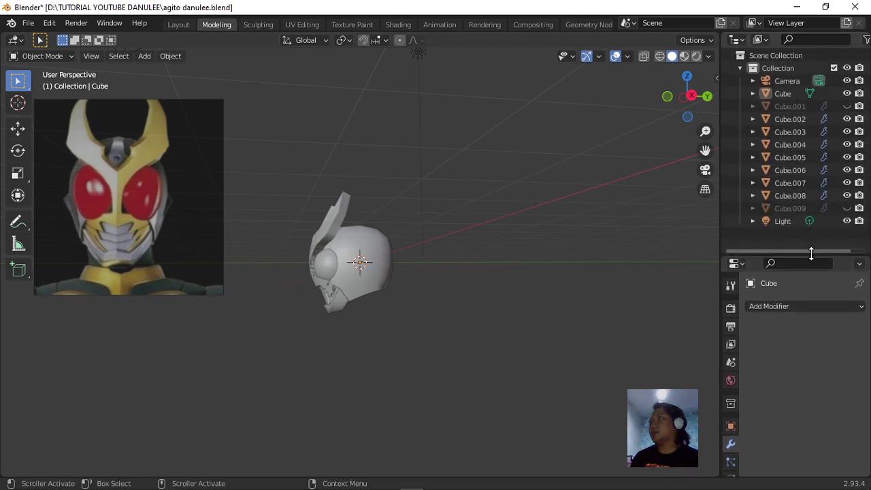
click(847, 106)
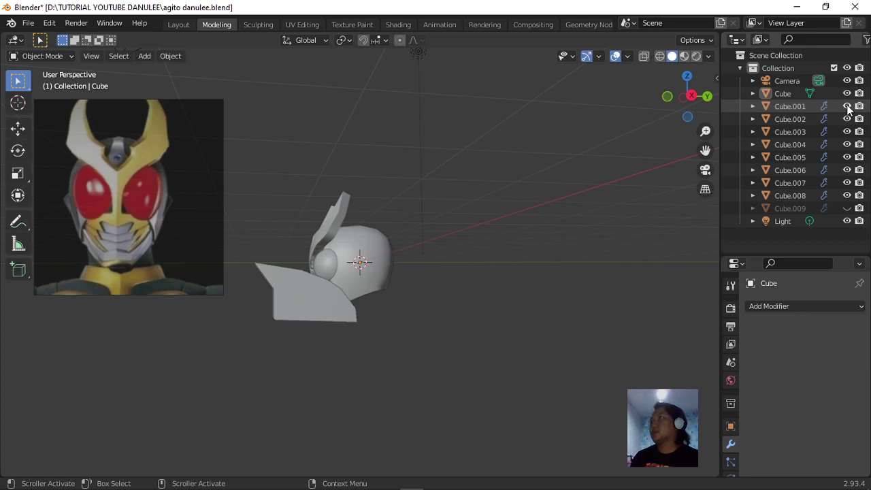
click(847, 93)
click(847, 106)
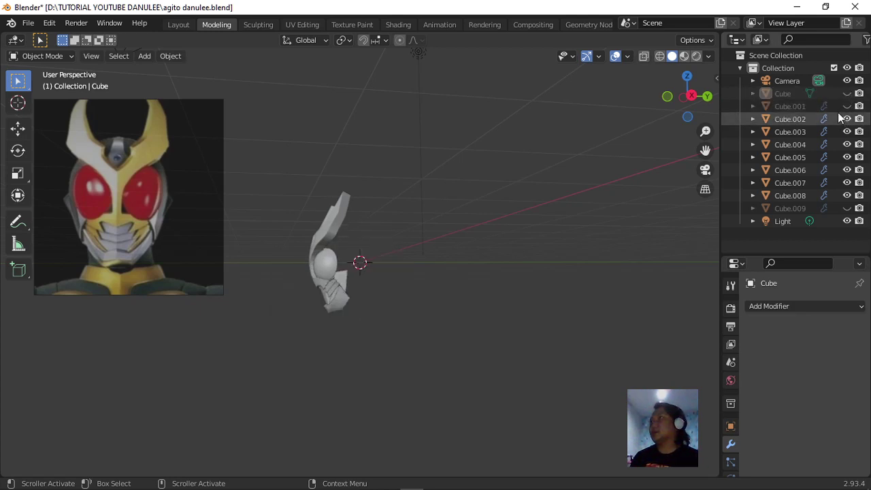
Hide the separate parts Cube.002 through Cube.008 and show the merged dome, Cube, again.
drag(847, 120, 846, 133)
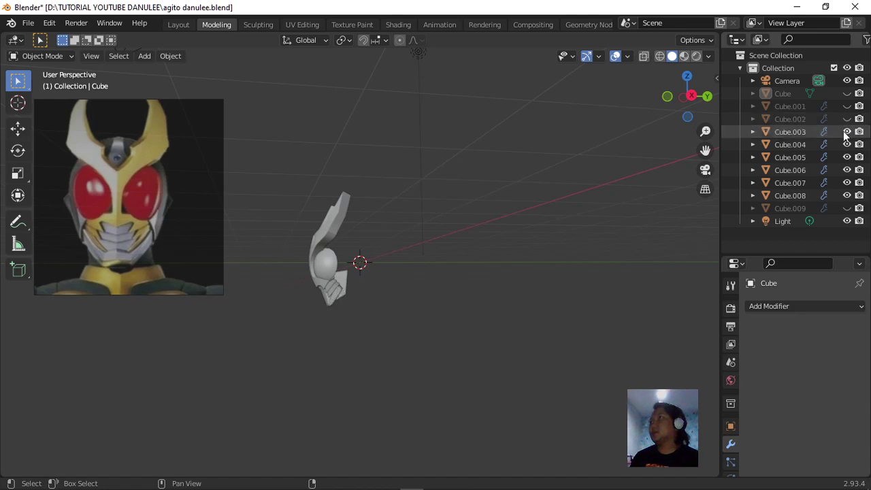
click(847, 145)
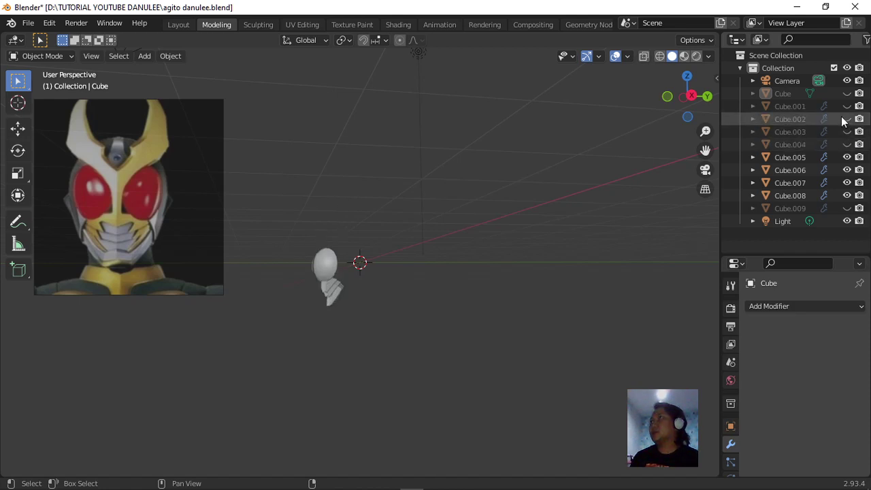
click(847, 94)
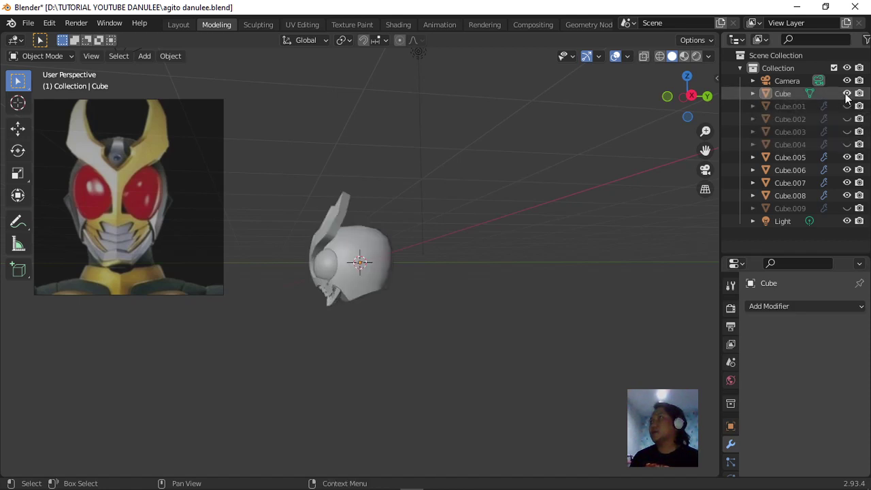
click(847, 158)
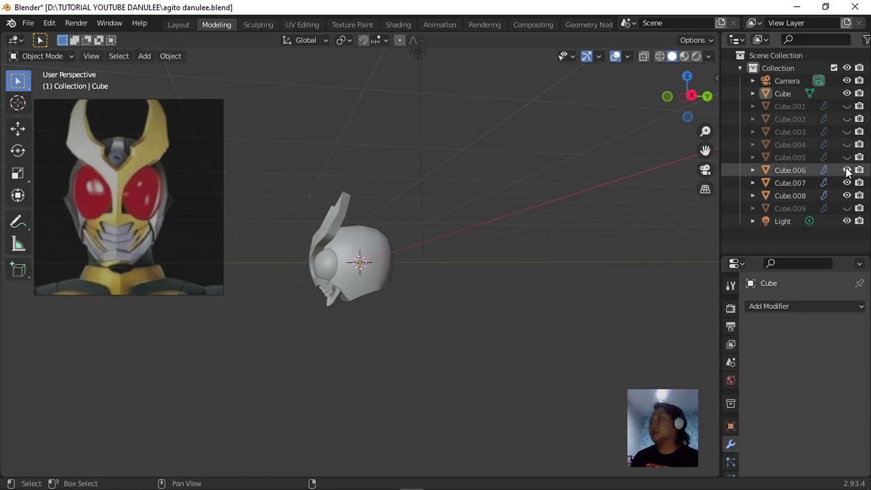
click(847, 170)
click(847, 183)
click(848, 196)
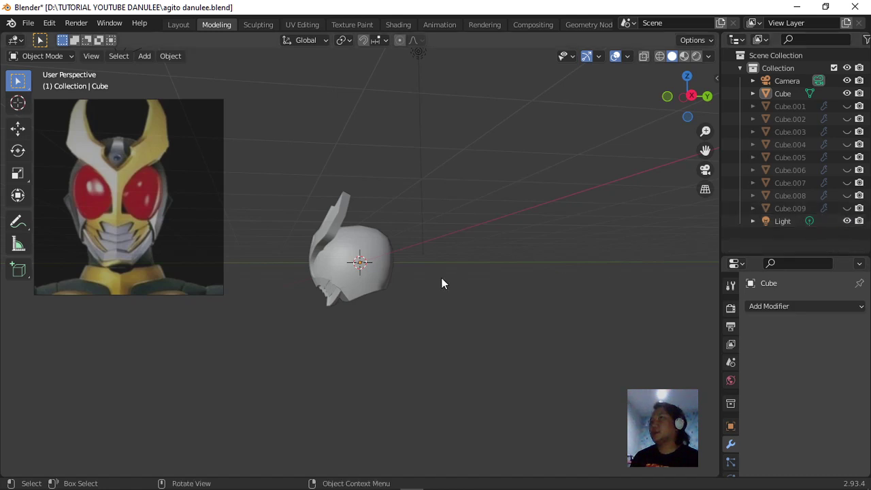
Select the merged dome and show the jaw parts Cube.002 and Cube.003 alongside it.
scroll(439, 275, up, 3)
middle_drag(439, 257, 467, 255)
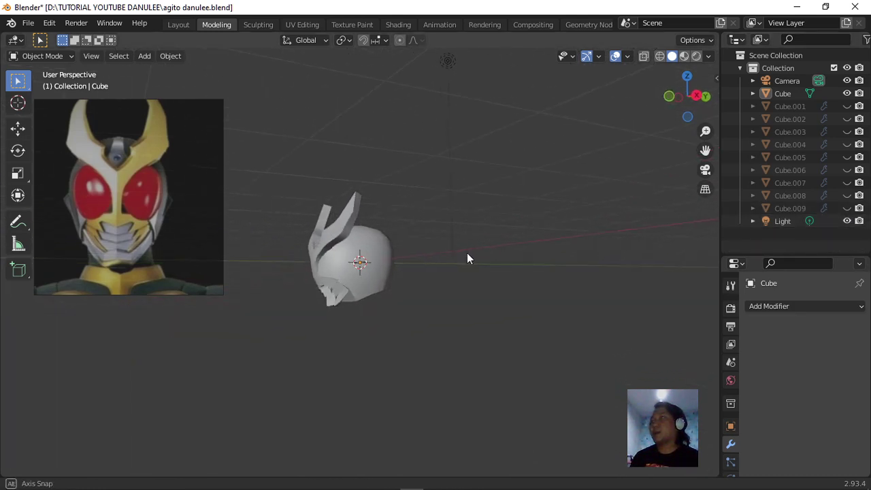
click(379, 274)
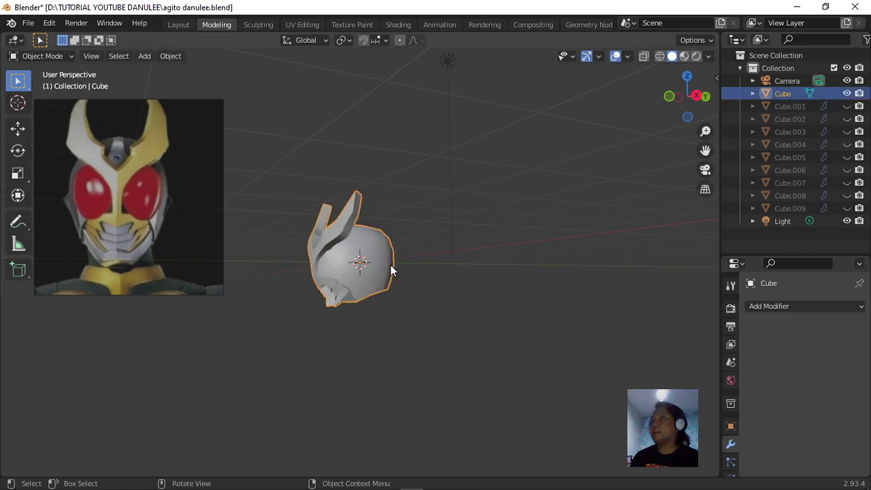
middle_drag(407, 302, 402, 362)
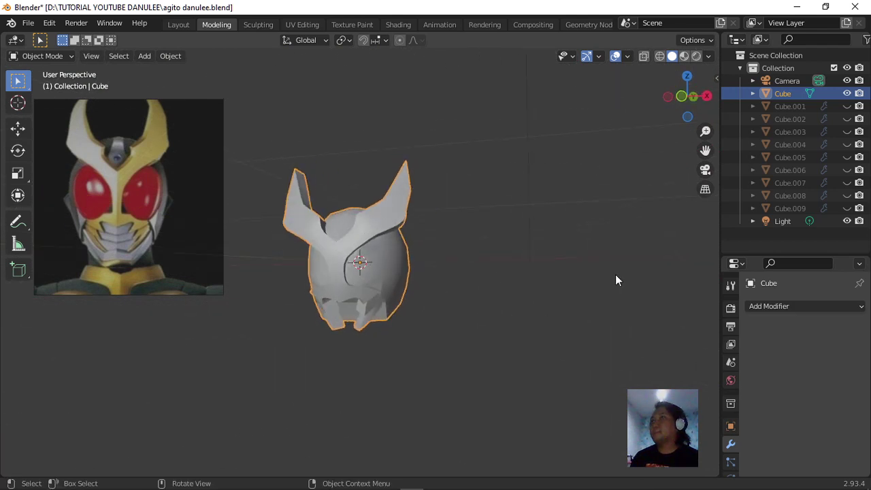
click(847, 107)
click(847, 106)
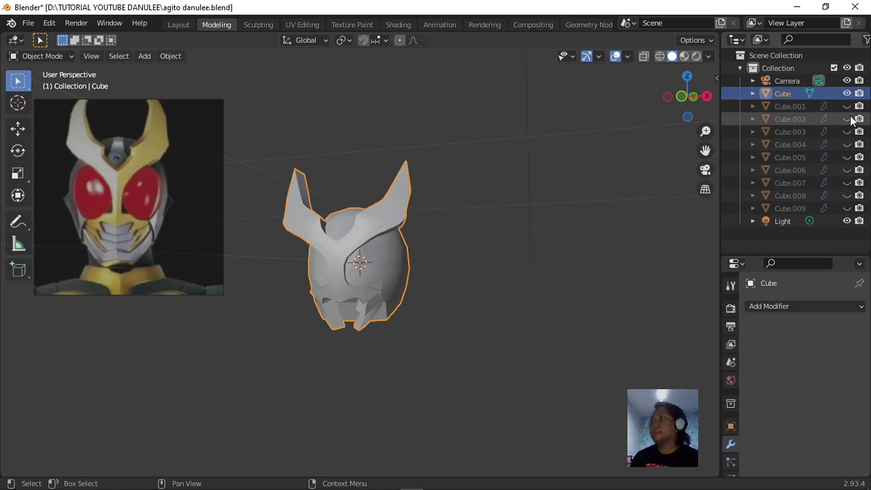
click(847, 120)
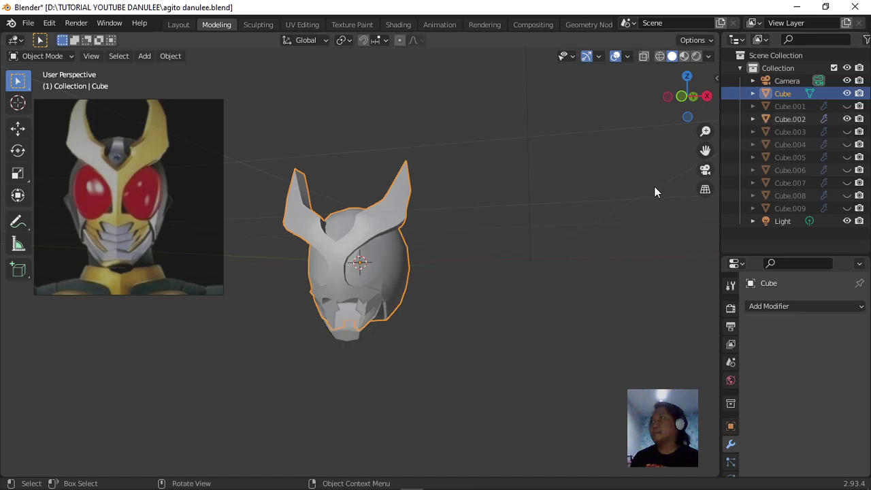
middle_drag(488, 325, 443, 321)
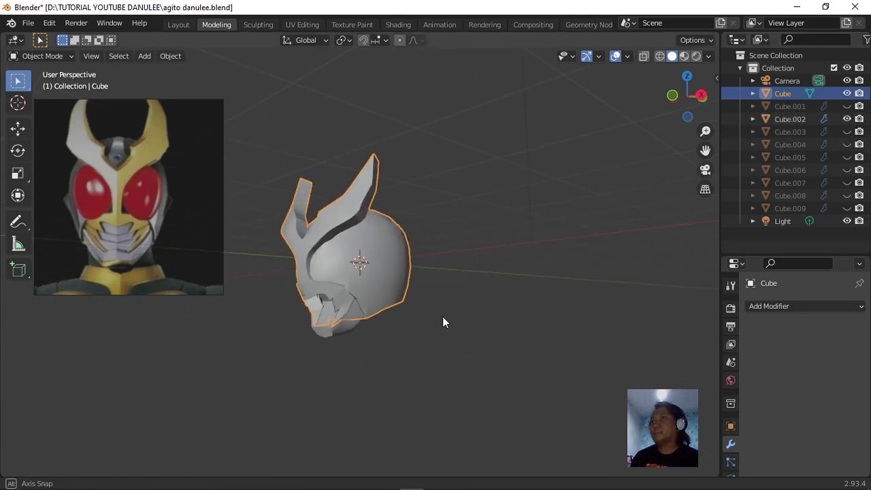
click(847, 131)
click(847, 132)
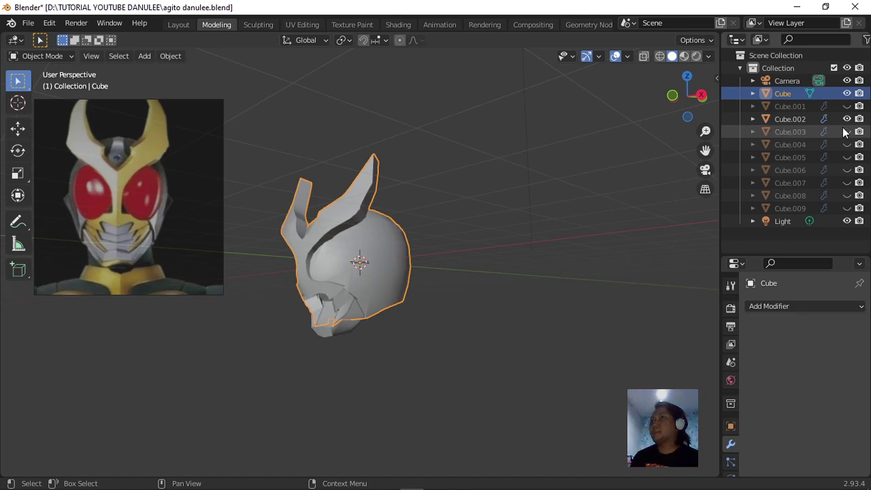
click(847, 131)
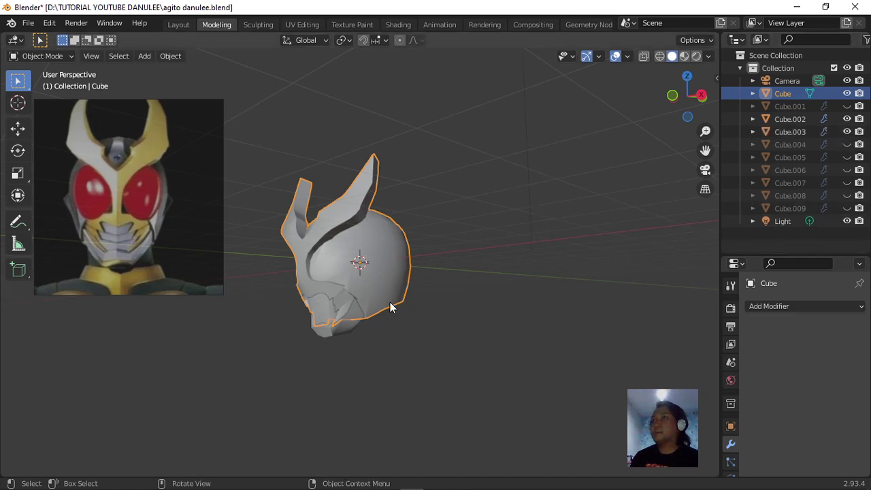
Try adding a Boolean modifier to the dome, set to Union with the front mouth part as its object.
click(776, 306)
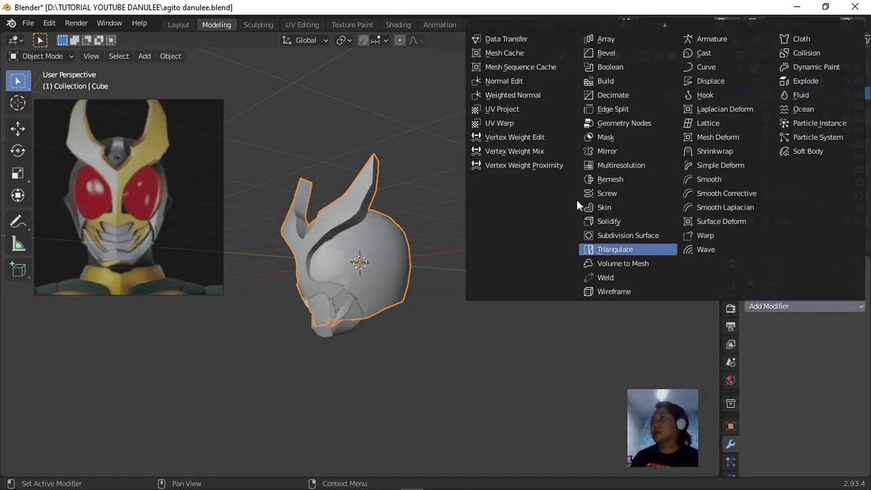
click(620, 68)
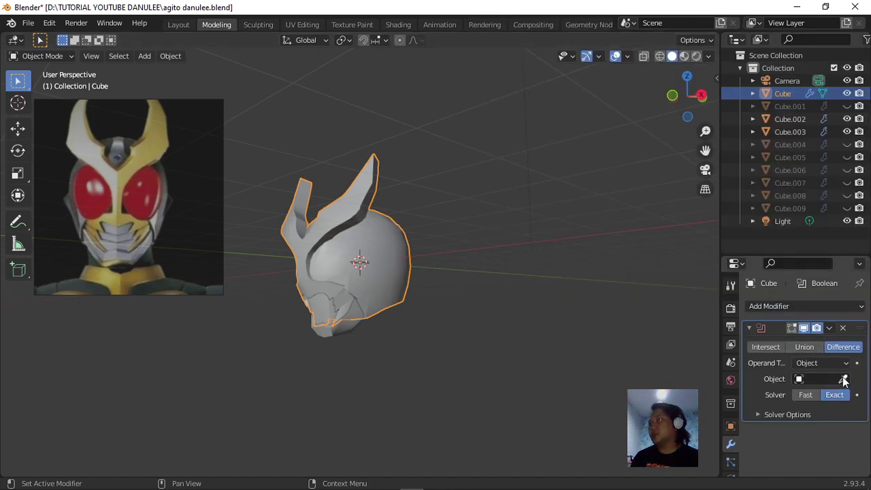
click(810, 347)
click(845, 379)
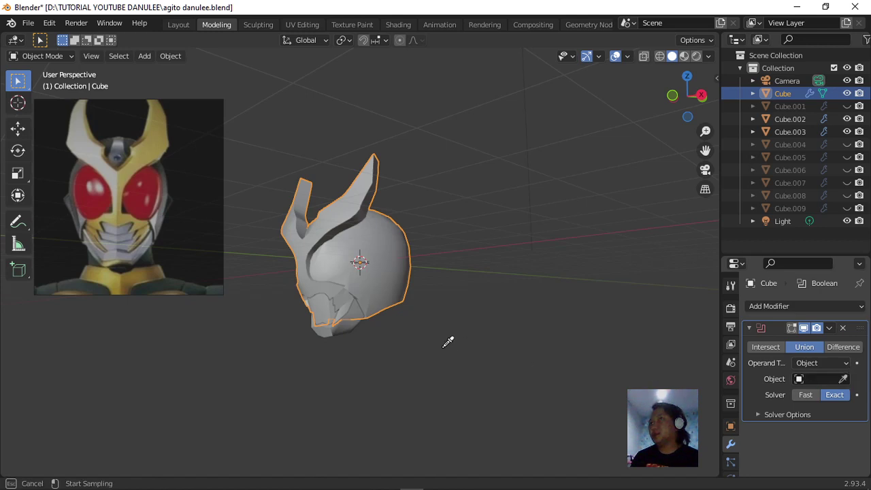
click(324, 313)
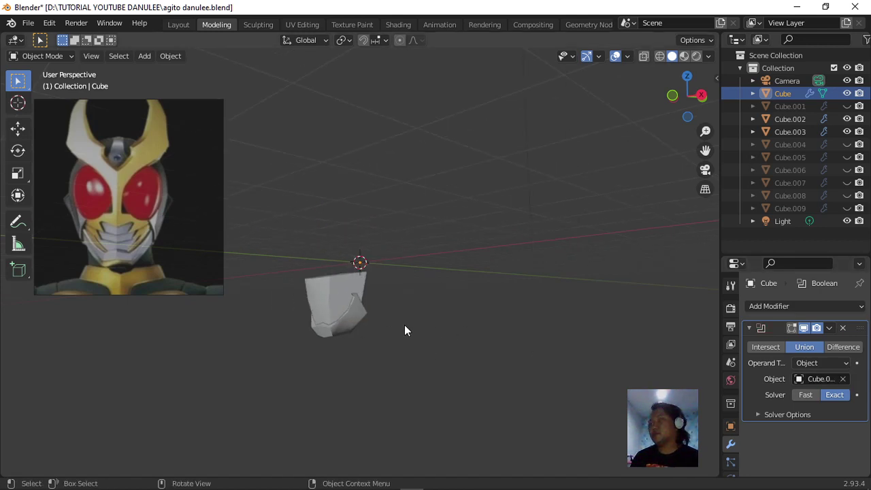
Turn on the Face Orientation overlay and inspect the normals of the mouth and jaw parts.
middle_drag(404, 325, 446, 358)
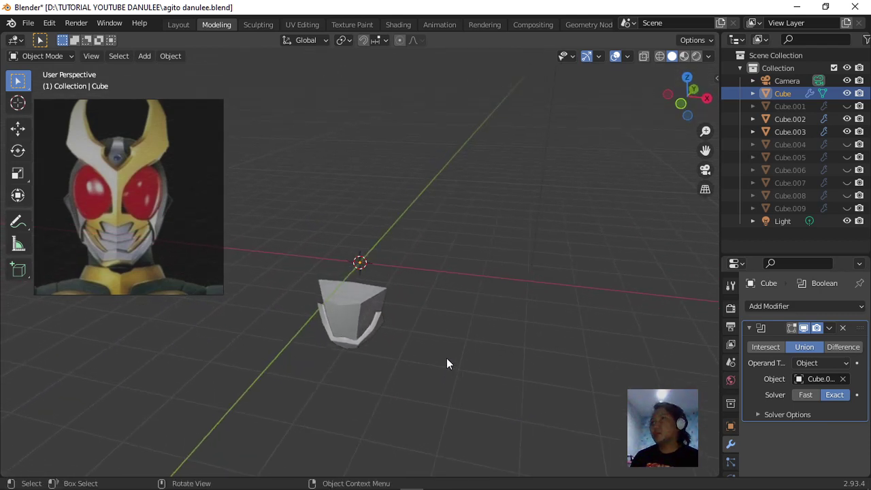
key(ctrl+z)
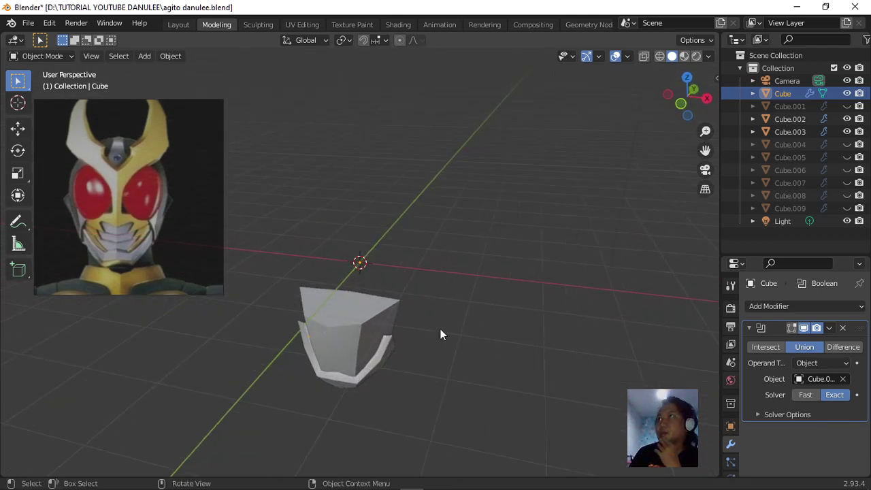
click(629, 56)
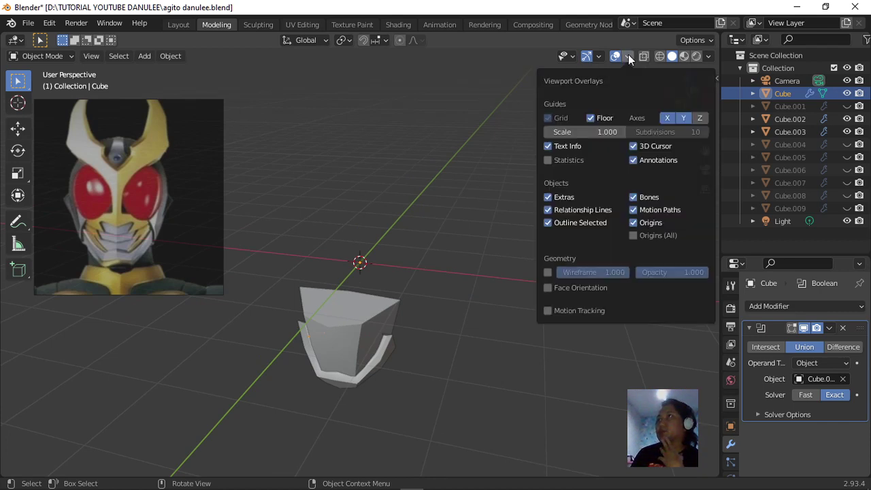
click(573, 289)
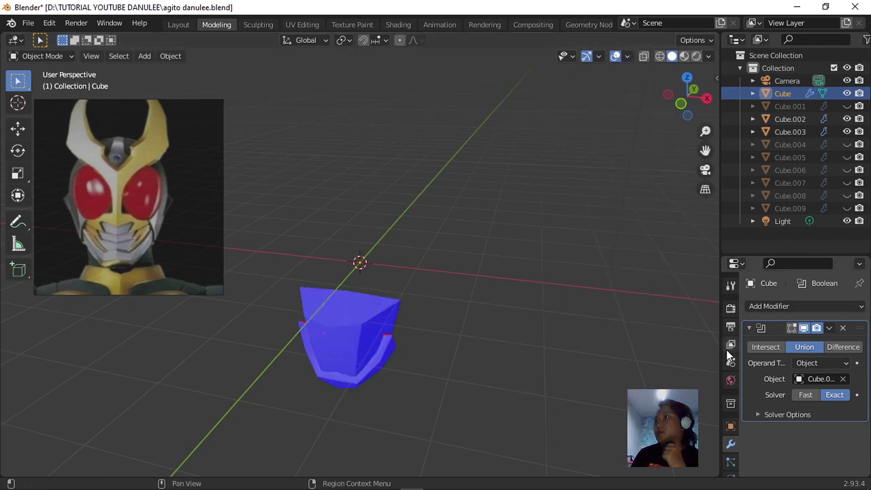
middle_drag(603, 311, 527, 287)
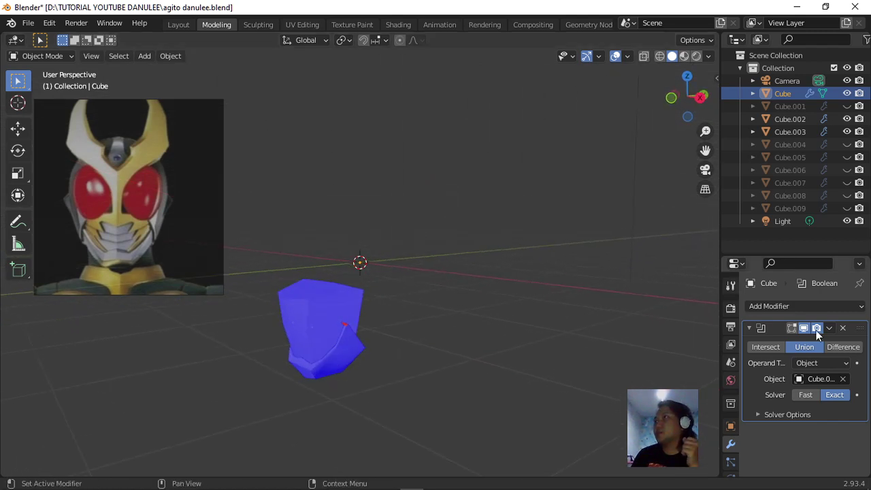
Remove the new Boolean modifier from the dome.
click(843, 329)
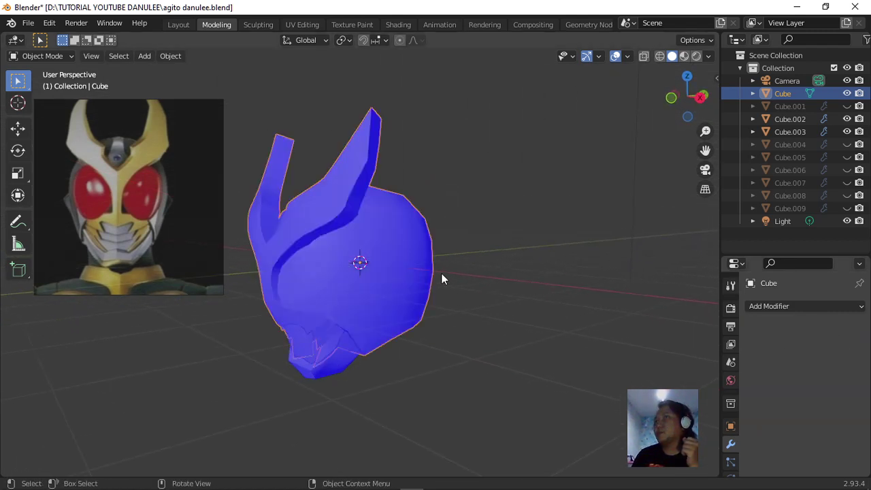
middle_drag(442, 273, 472, 279)
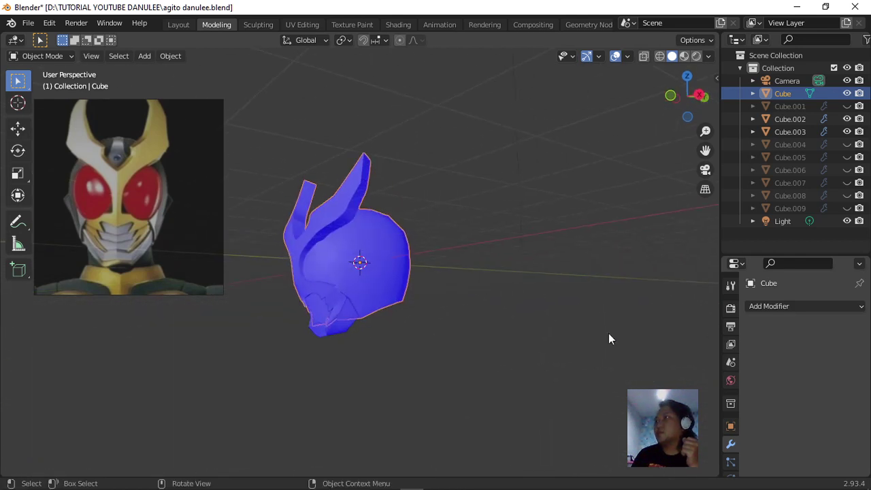
click(814, 305)
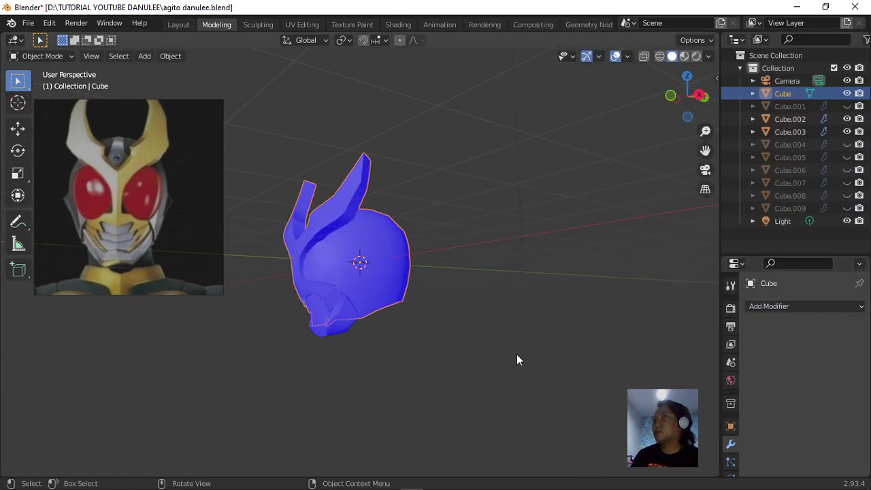
Reselect the merged dome and hide the jaw parts Cube.002 and Cube.003.
click(516, 354)
click(403, 271)
middle_drag(443, 354, 589, 311)
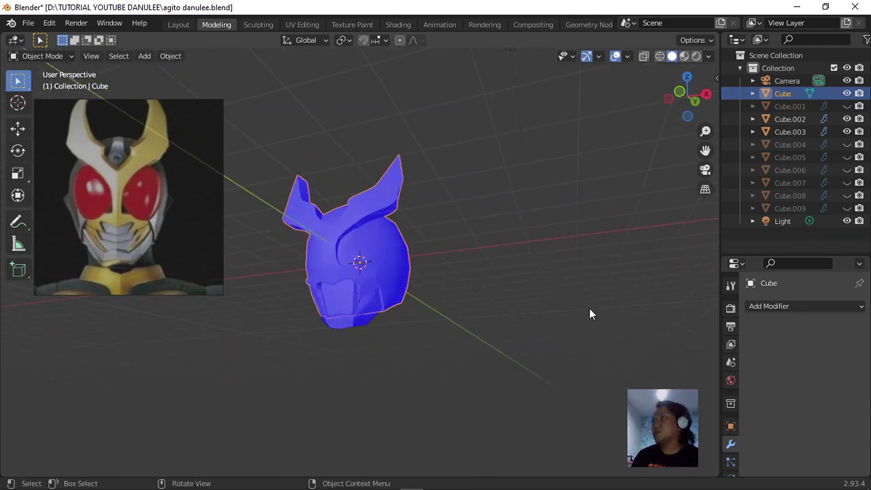
click(848, 119)
click(847, 131)
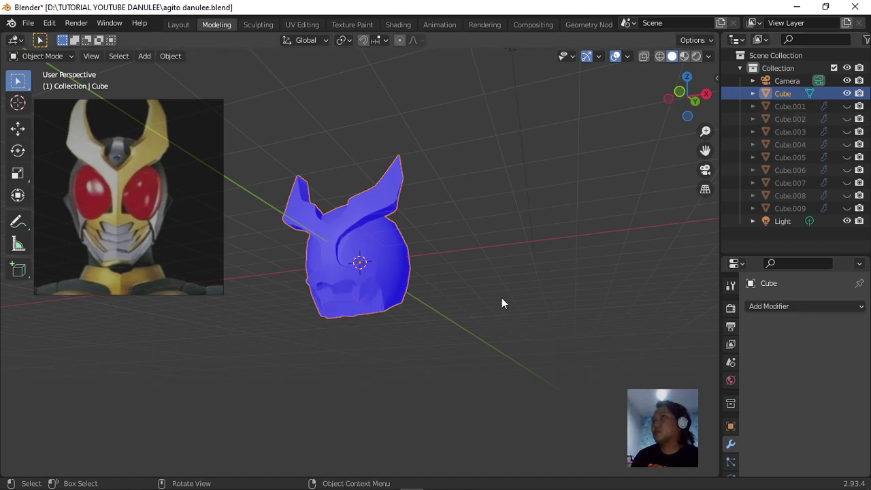
Preview the hidden parts Cube.001 and Cube.002 one at a time, leaving only Cube.003 shown with the dome.
middle_drag(502, 299, 470, 379)
click(476, 283)
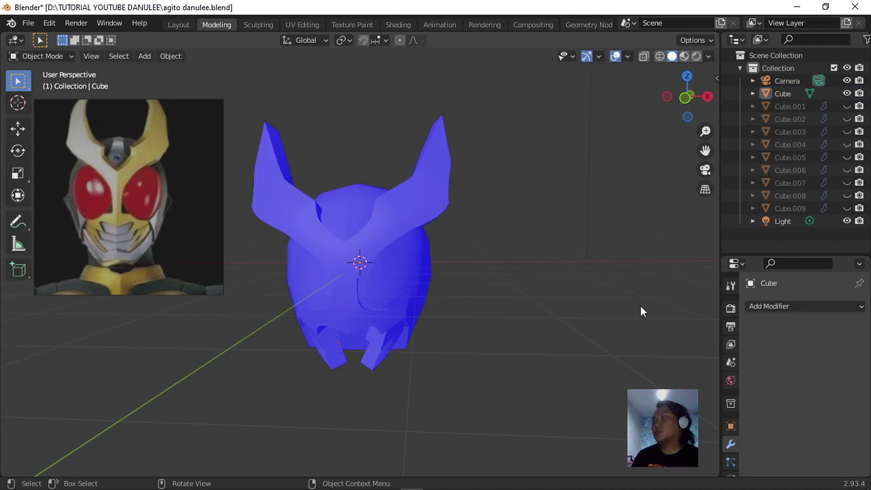
click(848, 106)
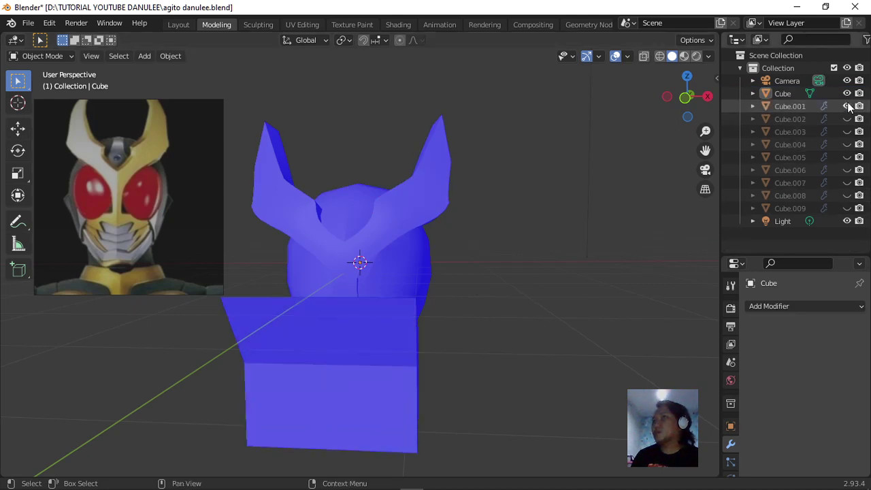
click(847, 106)
click(848, 119)
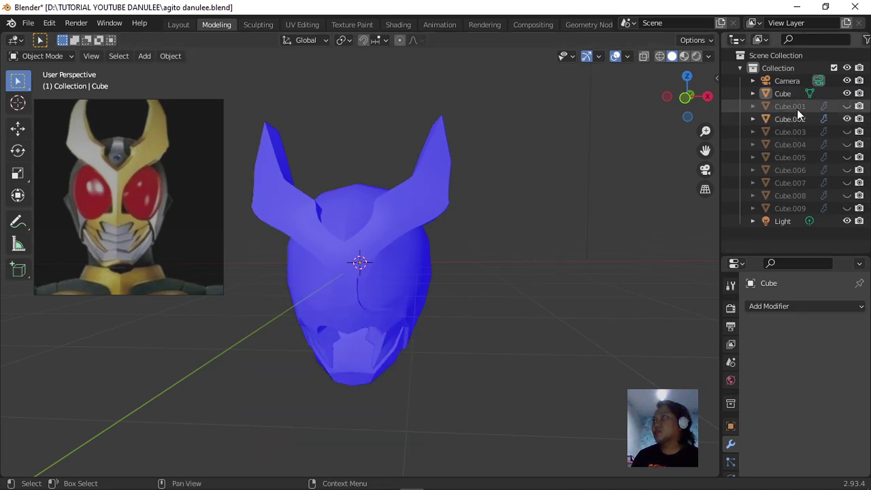
click(848, 119)
click(847, 132)
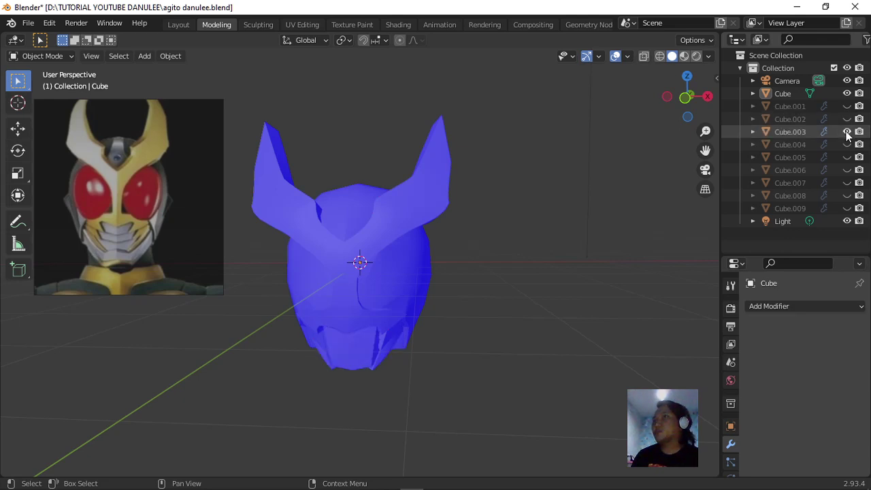
Select the jaw part Cube.003 and apply its Mirror modifier.
middle_drag(485, 310, 412, 291)
click(412, 291)
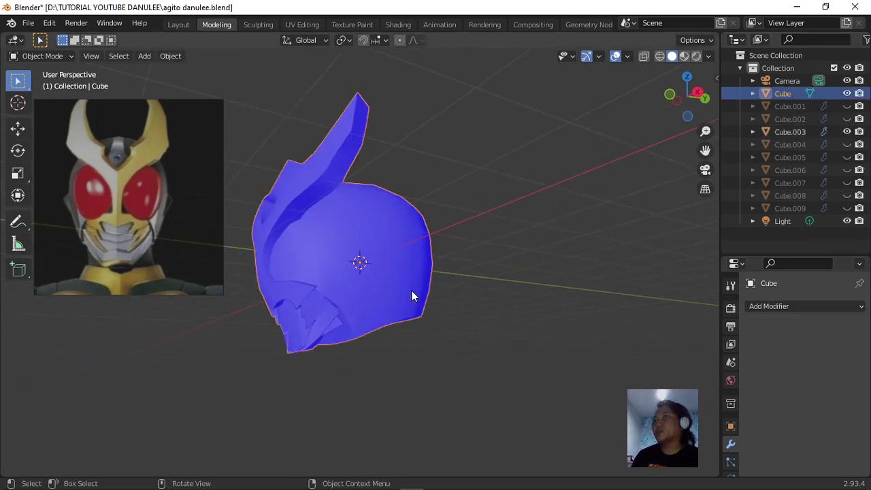
middle_drag(300, 368, 401, 375)
click(383, 348)
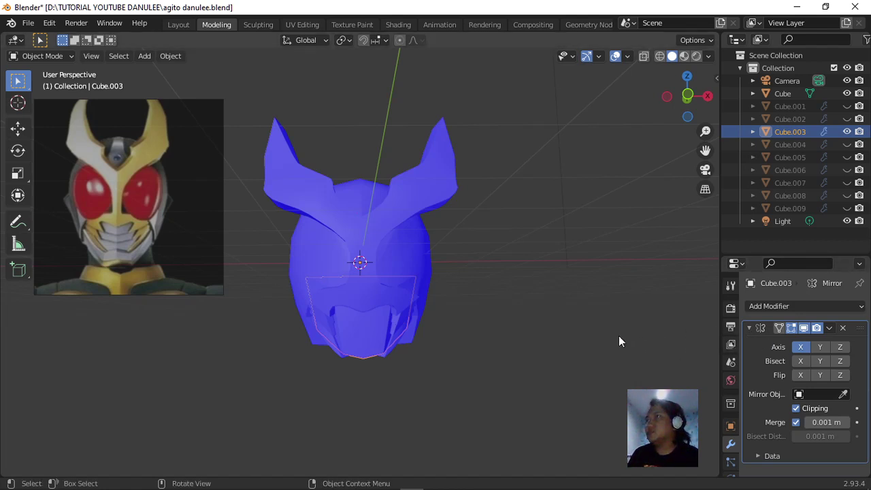
click(750, 328)
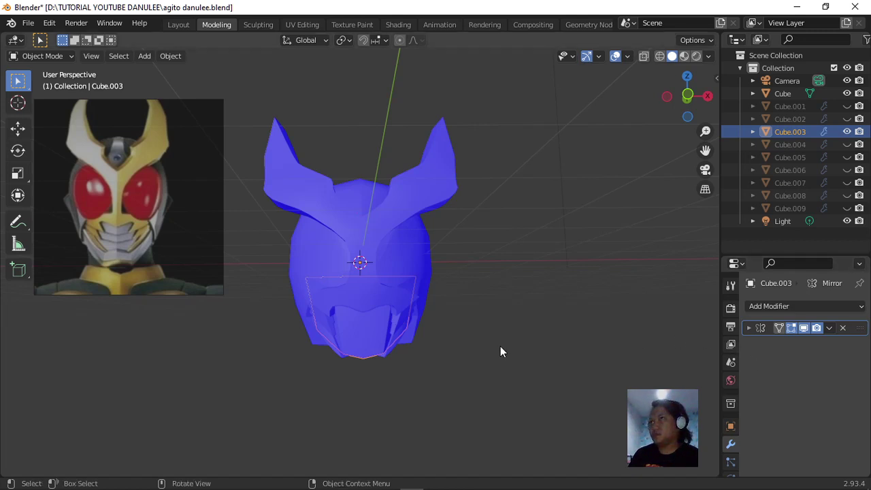
click(830, 328)
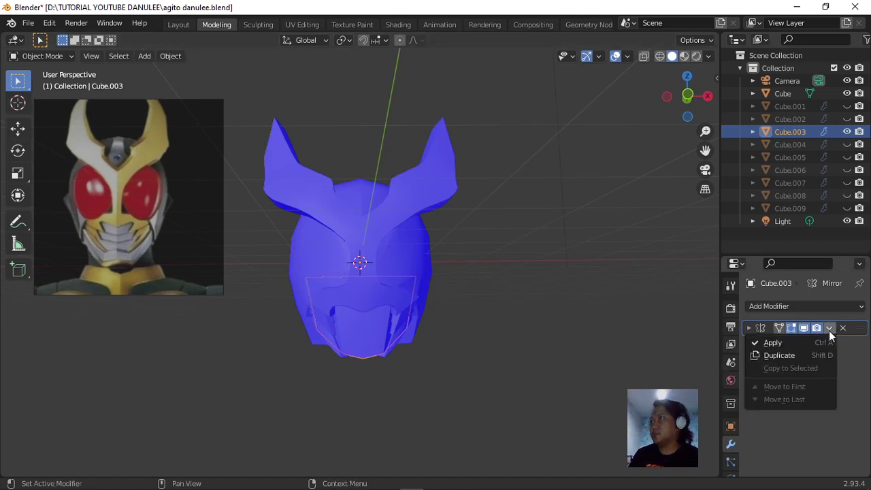
click(789, 345)
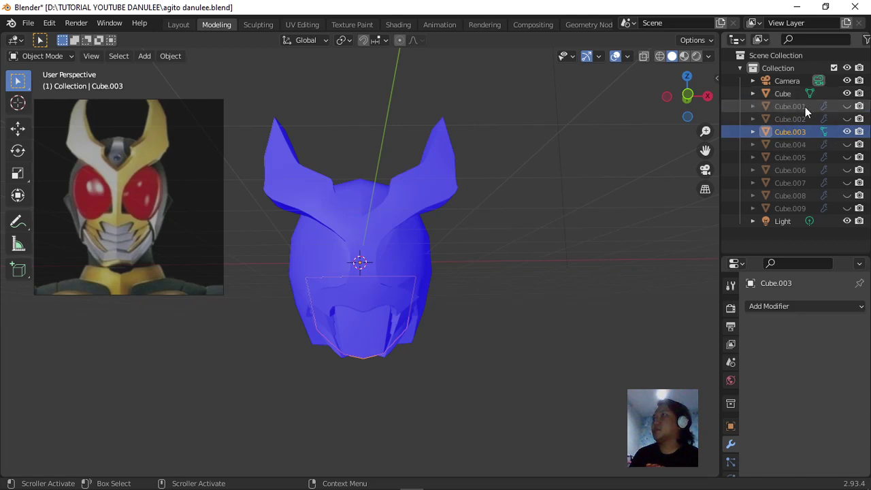
Try adding a Boolean modifier to the dome, set to Union with Cube.003 as its object.
click(790, 95)
click(773, 306)
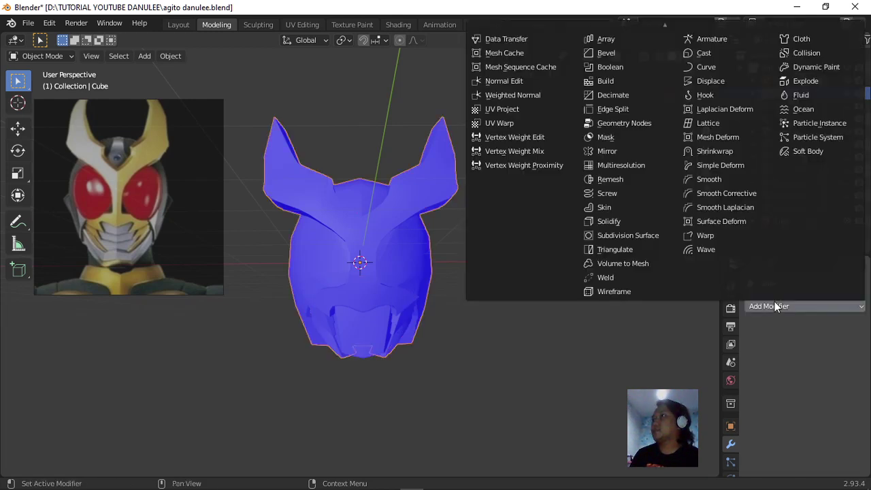
click(618, 67)
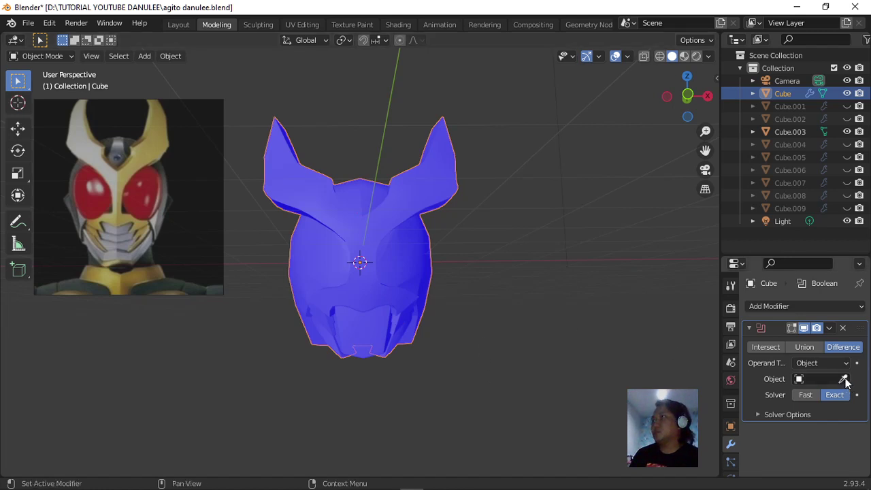
click(805, 348)
click(845, 378)
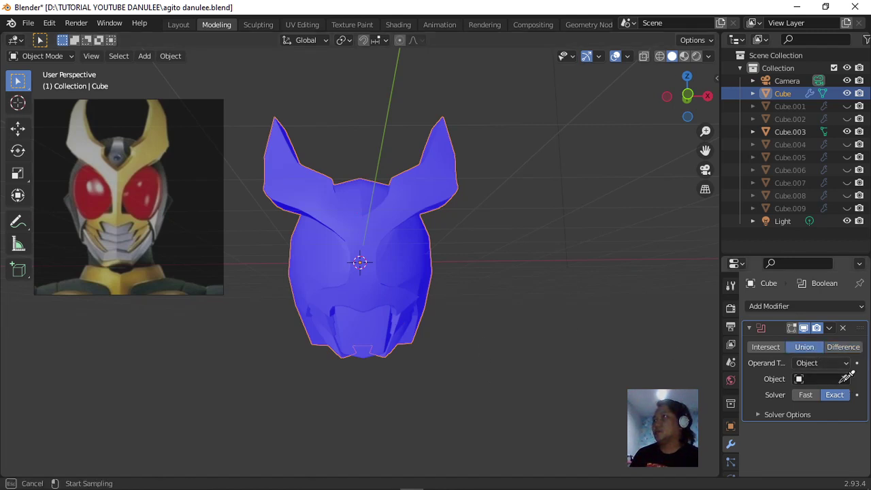
click(362, 351)
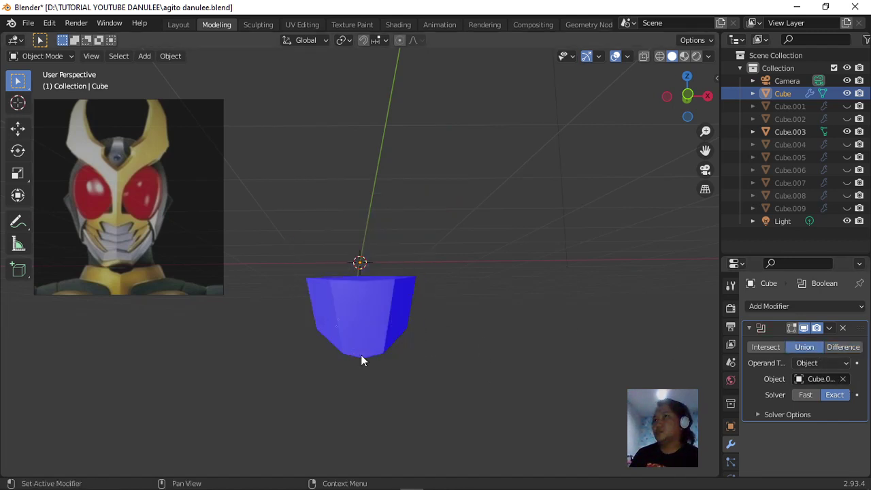
Switch the viewport to wireframe shading and inspect the result of the Boolean Union.
scroll(463, 376, up, 2)
scroll(463, 377, down, 2)
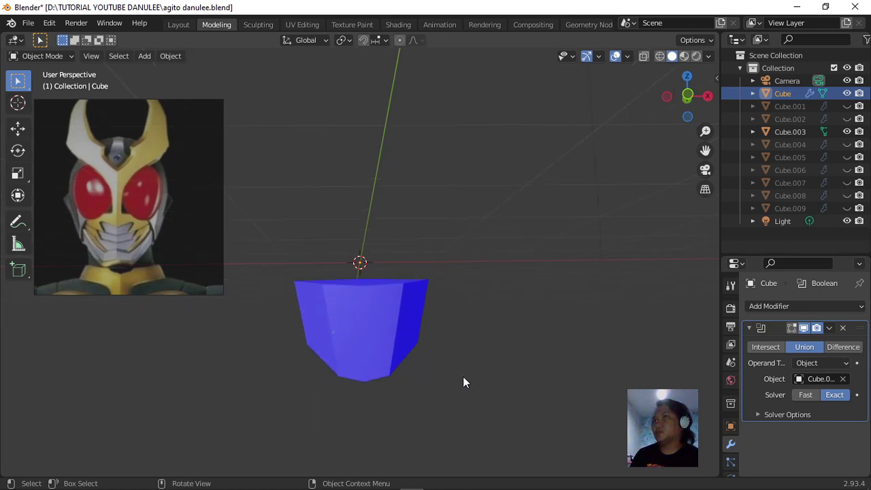
middle_drag(463, 377, 556, 376)
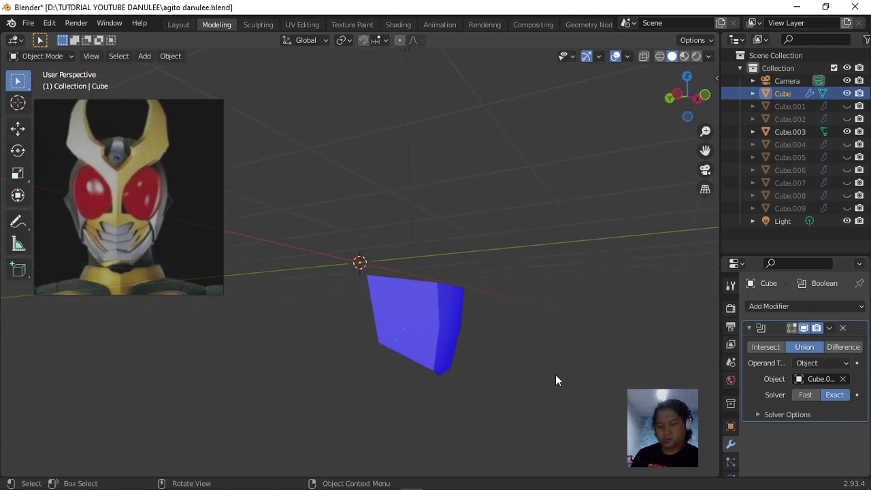
key(alt+z)
key(alt+z)
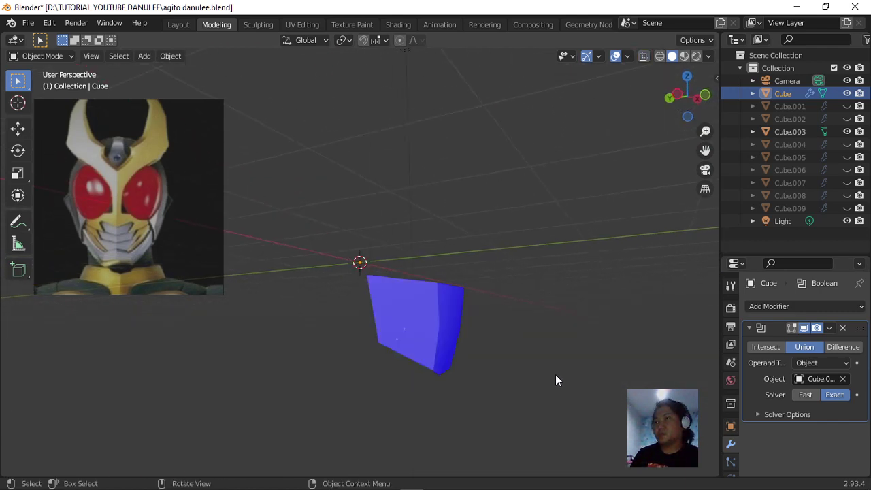
click(661, 57)
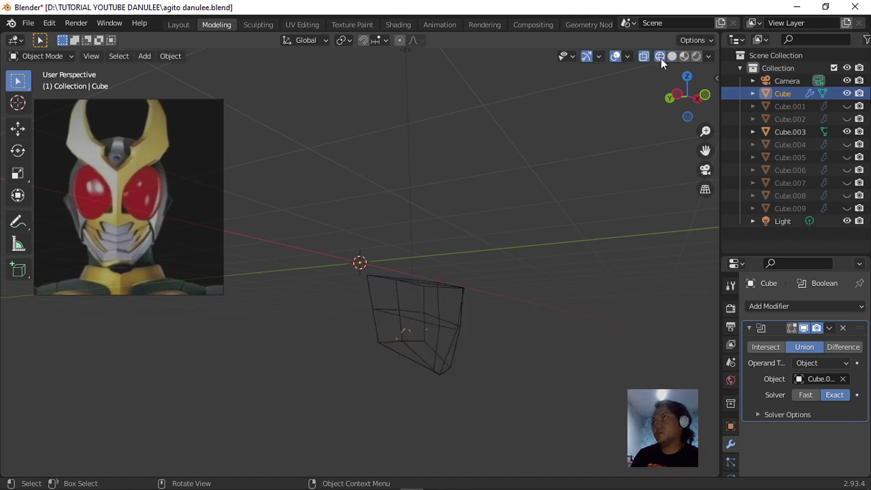
Remove the Boolean modifier from the dome and examine where Cube.003 overlaps the dome's mesh.
click(845, 329)
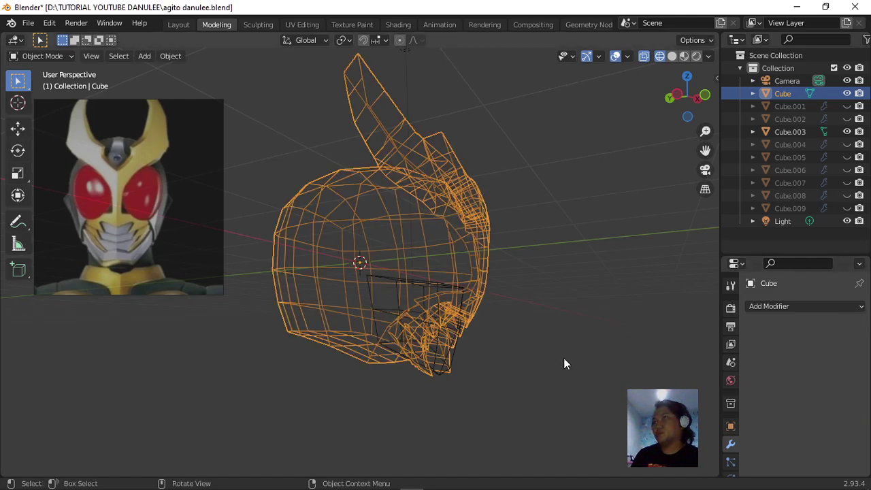
middle_drag(564, 358, 617, 381)
scroll(566, 337, up, 3)
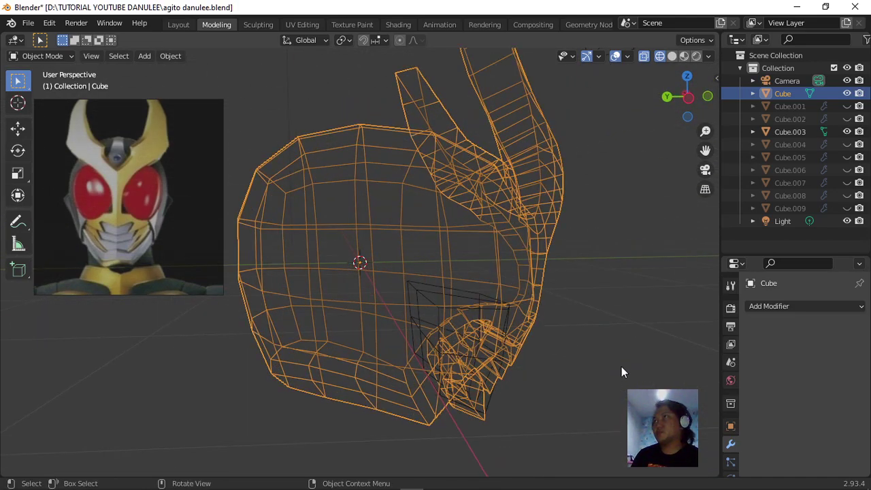
click(568, 424)
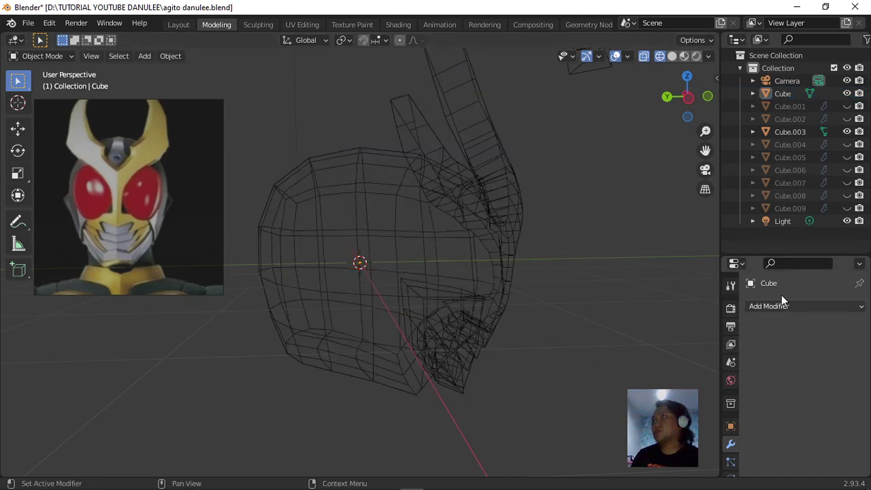
Add a new Boolean modifier to the dome and set its operation to Intersect.
click(792, 92)
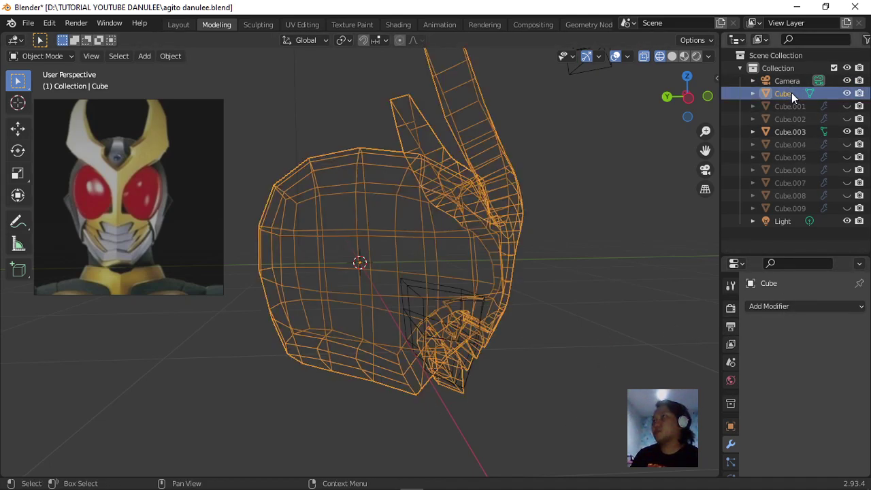
click(791, 307)
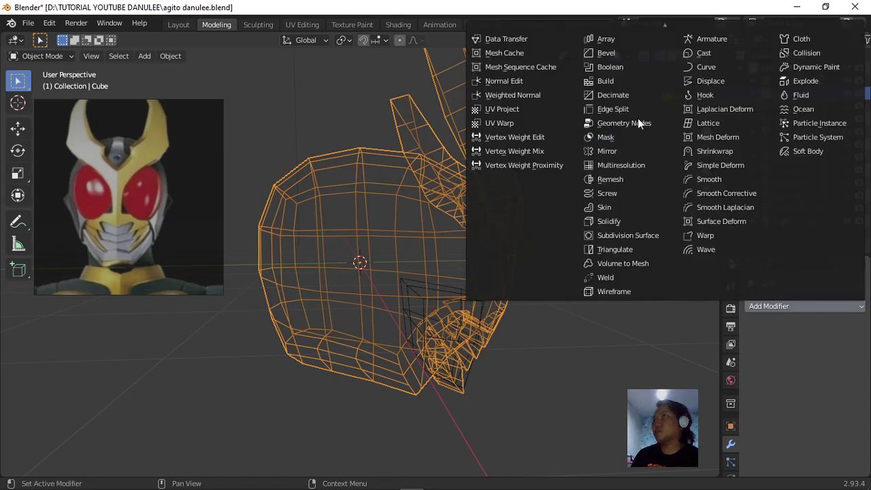
click(616, 66)
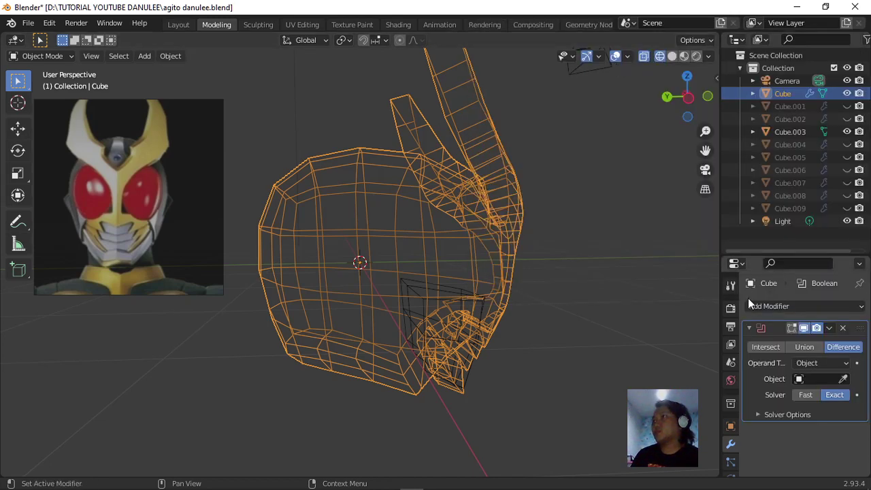
click(776, 347)
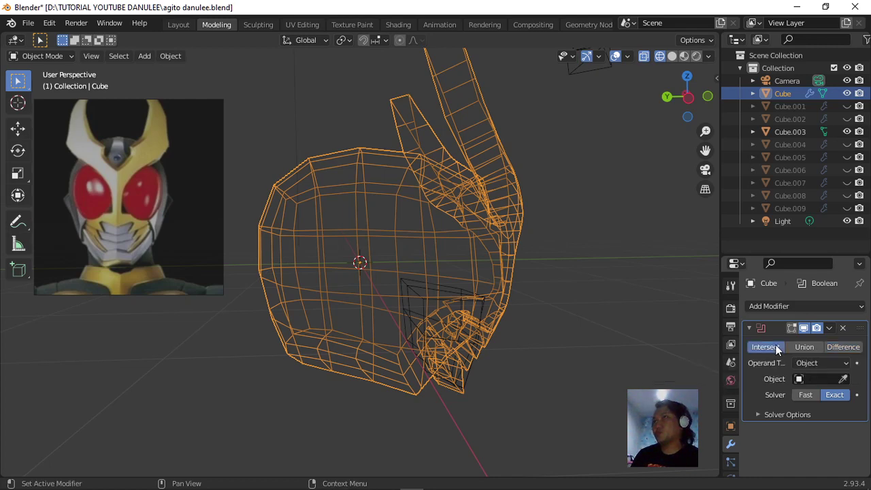
scroll(607, 387, up, 3)
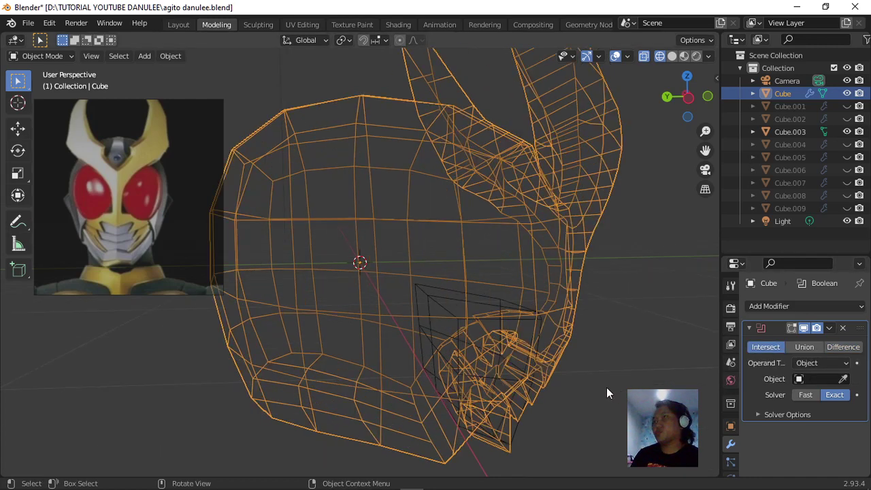
middle_drag(606, 389, 530, 369)
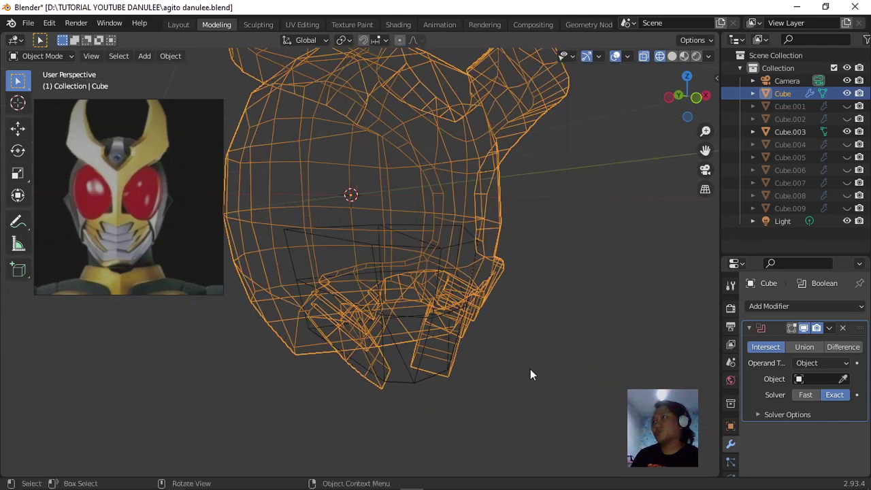
Try the dome's Boolean as Intersect with Cube.003 as its object, and clear the object again.
click(808, 348)
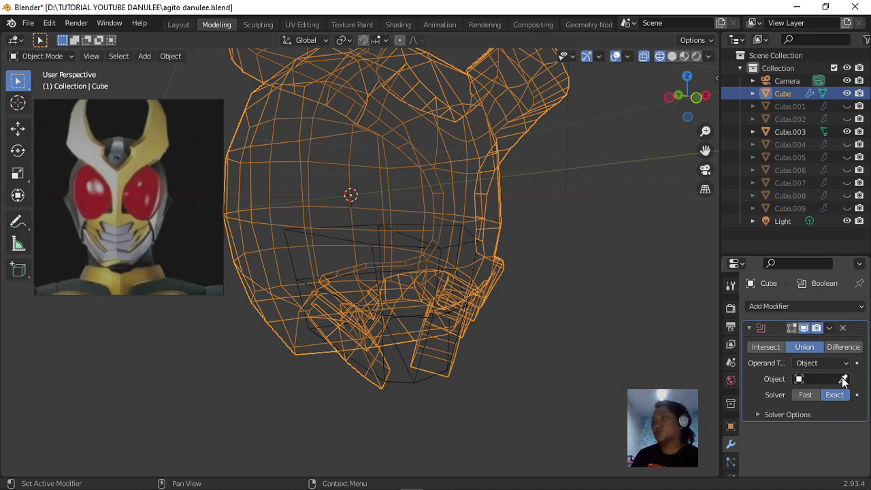
click(767, 348)
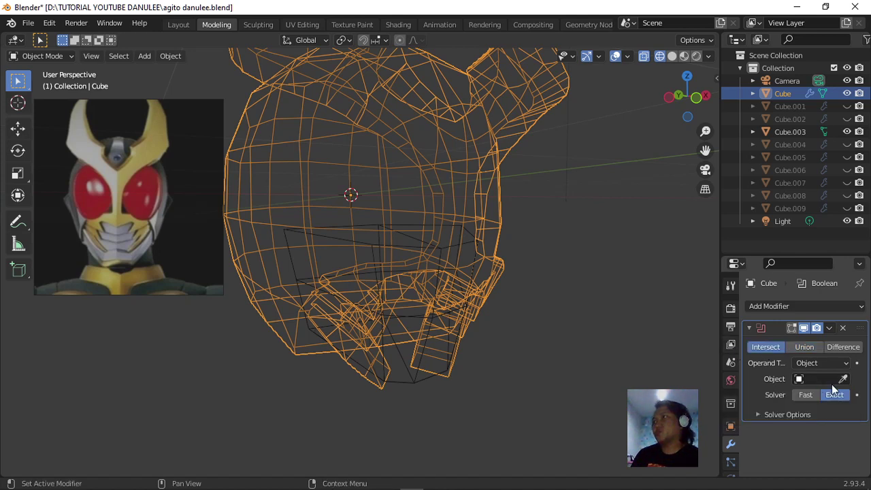
click(843, 379)
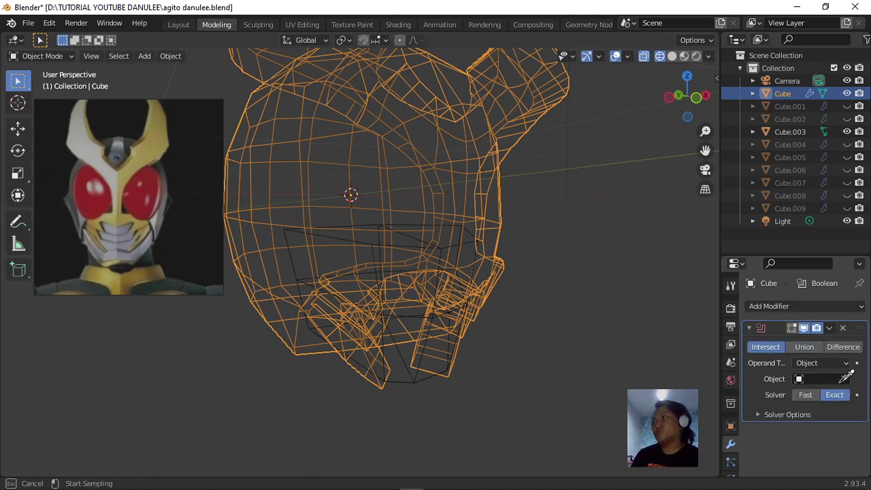
click(408, 385)
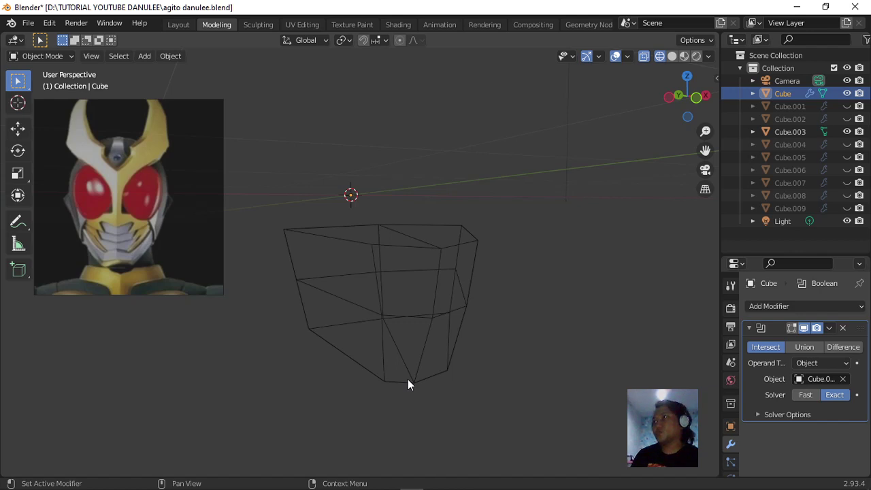
click(843, 379)
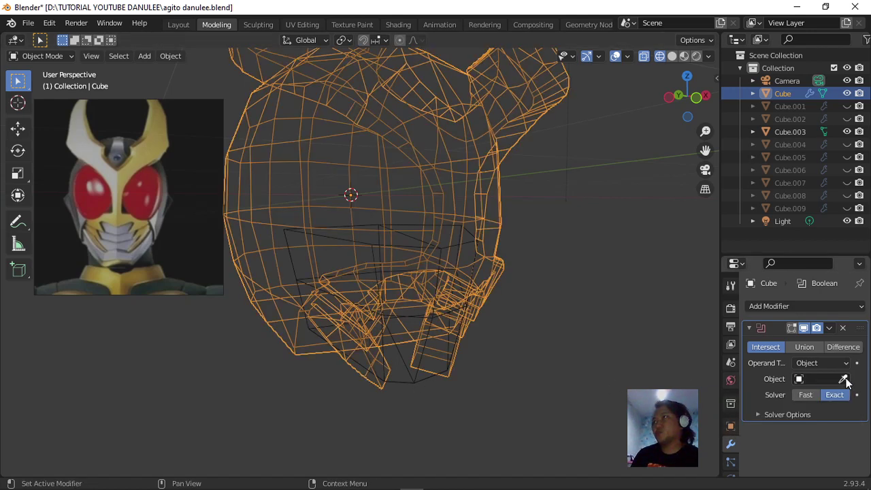
Set the dome's Boolean operation to Union and pick Cube.003 as its object.
click(806, 347)
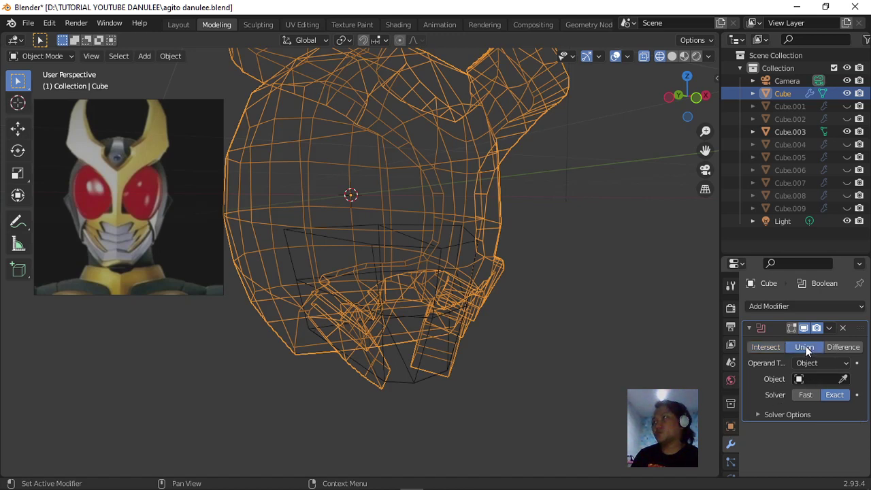
click(845, 380)
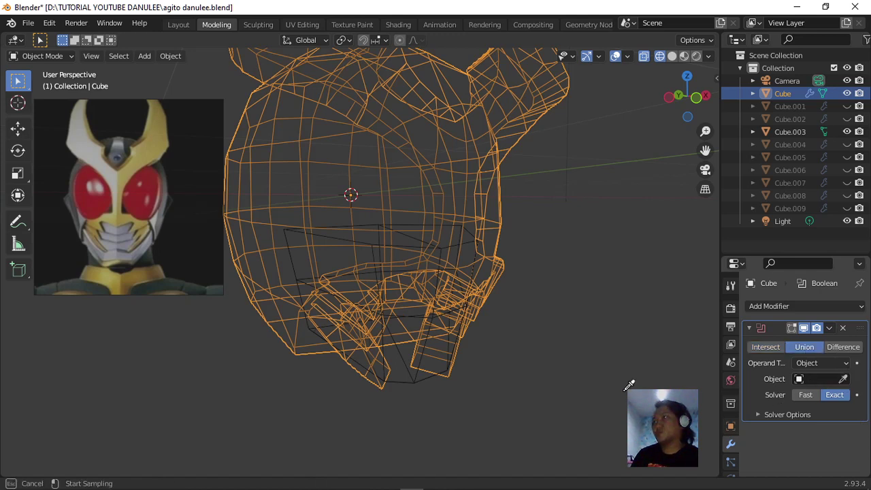
click(407, 373)
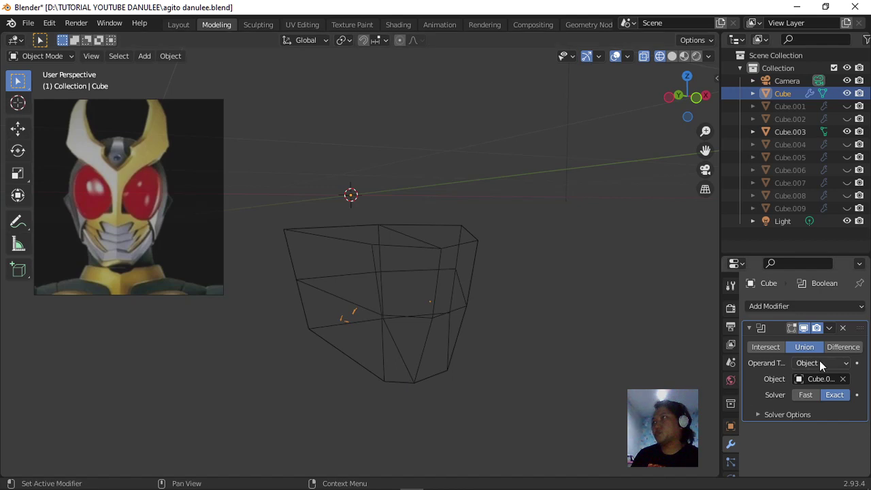
Try Collection as the operand type of the dome's Boolean and inspect the mesh from several angles.
click(847, 368)
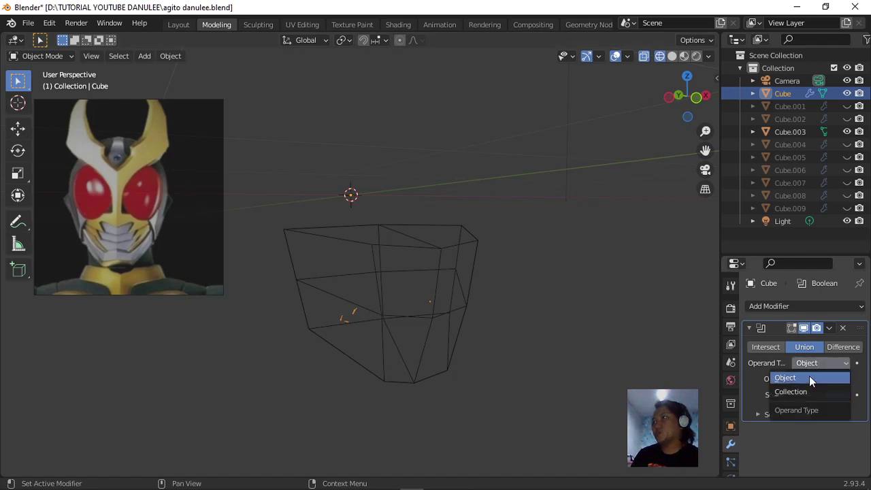
click(807, 379)
click(817, 363)
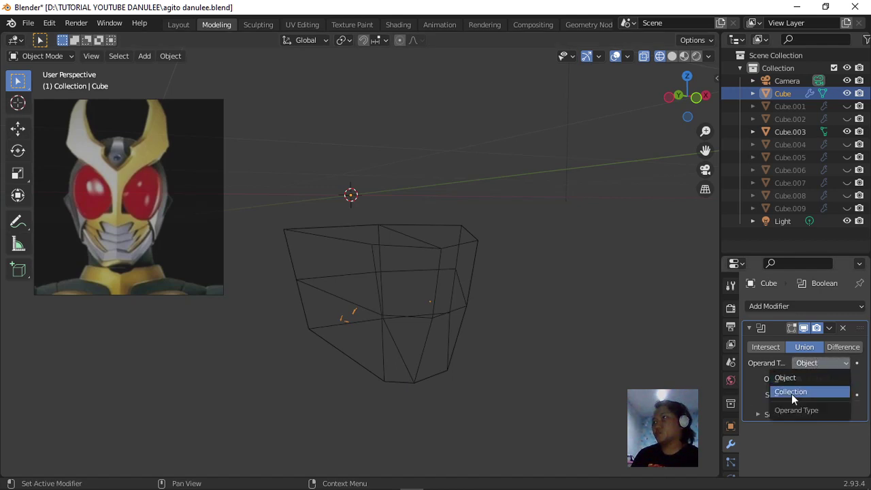
key(Return)
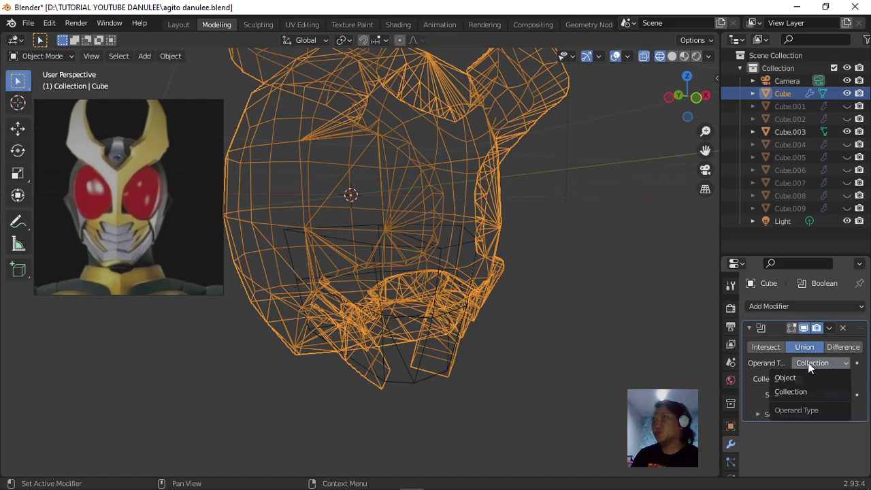
scroll(597, 395, down, 2)
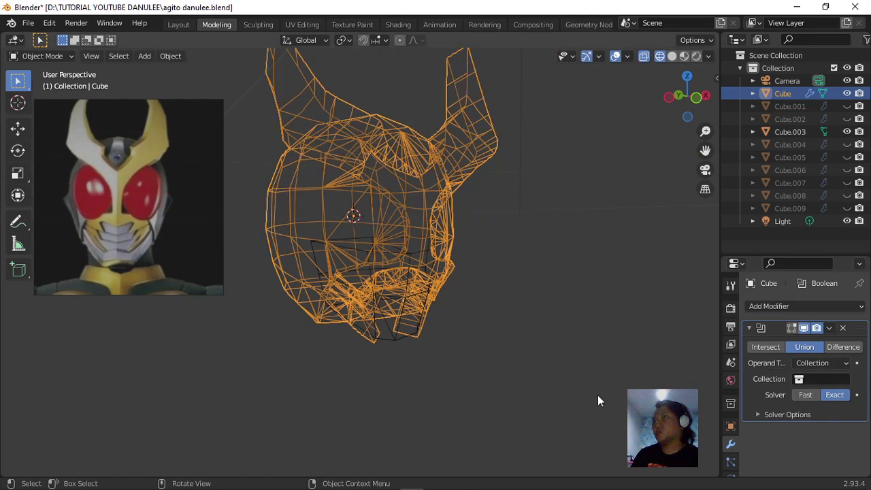
middle_drag(598, 395, 610, 417)
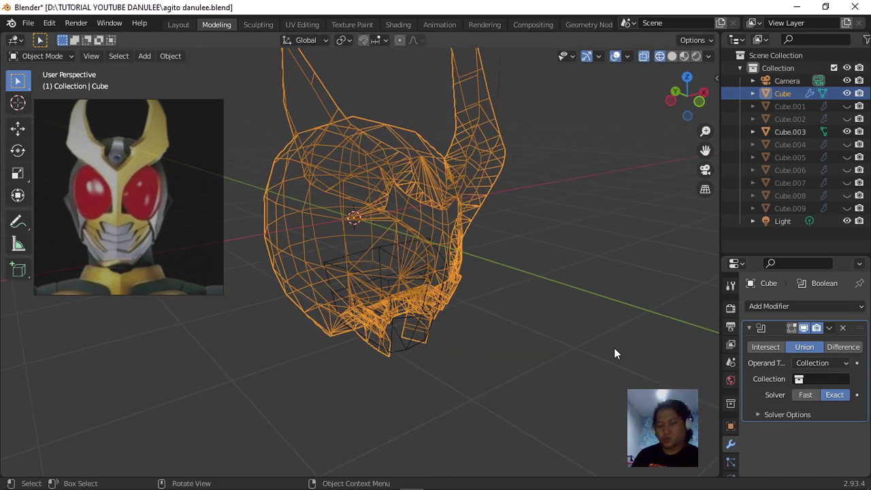
Switch the viewport to solid shading and set the Boolean's operand type to Object with the Fast solver.
click(672, 56)
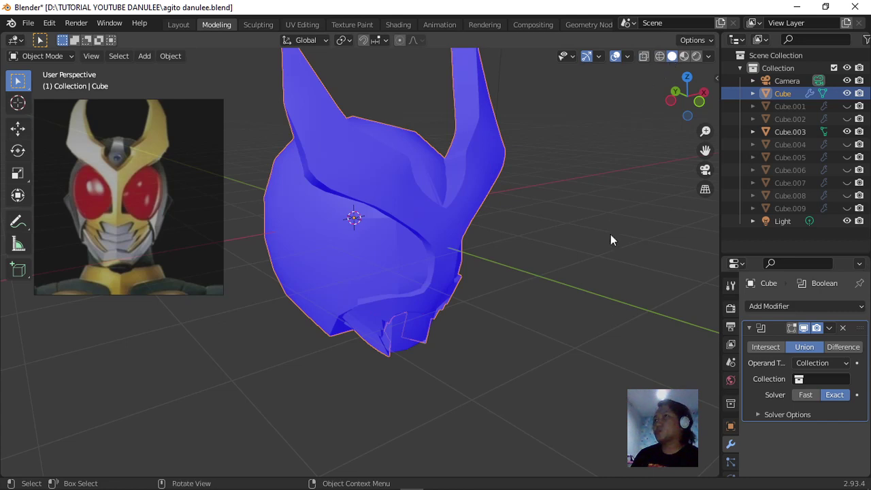
click(838, 380)
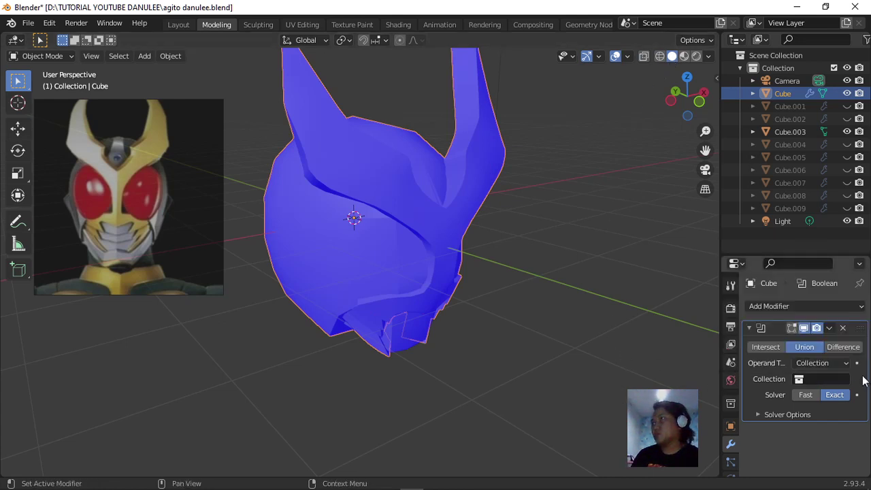
click(843, 365)
click(800, 378)
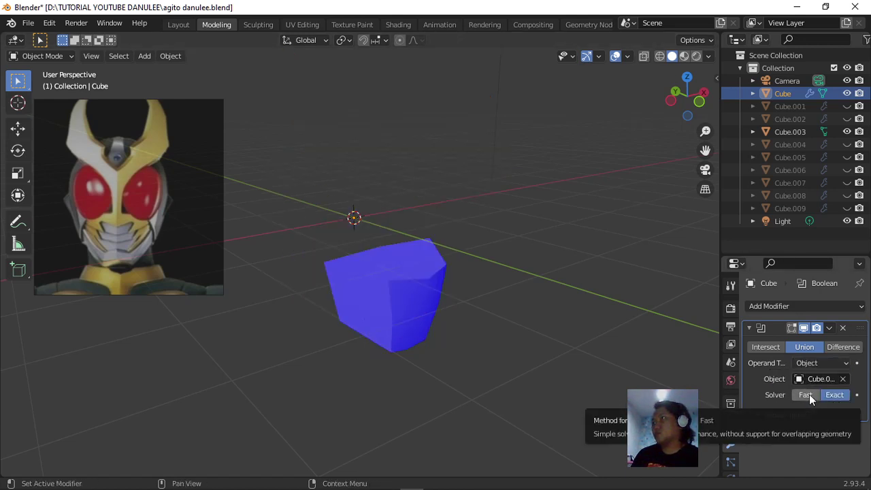
click(810, 394)
middle_drag(523, 409, 604, 391)
middle_drag(622, 350, 544, 320)
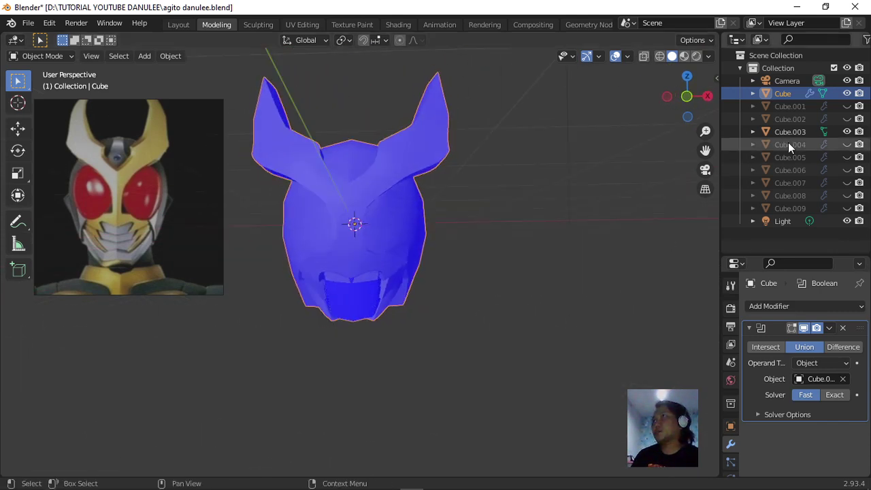
Hide Cube.003, check the jaw's union with the dome, and collapse the Boolean modifier's settings.
click(848, 133)
mouse_move(429, 424)
middle_down()
mouse_move(423, 414)
mouse_move(521, 422)
mouse_move(484, 374)
mouse_move(466, 374)
mouse_move(446, 422)
middle_up()
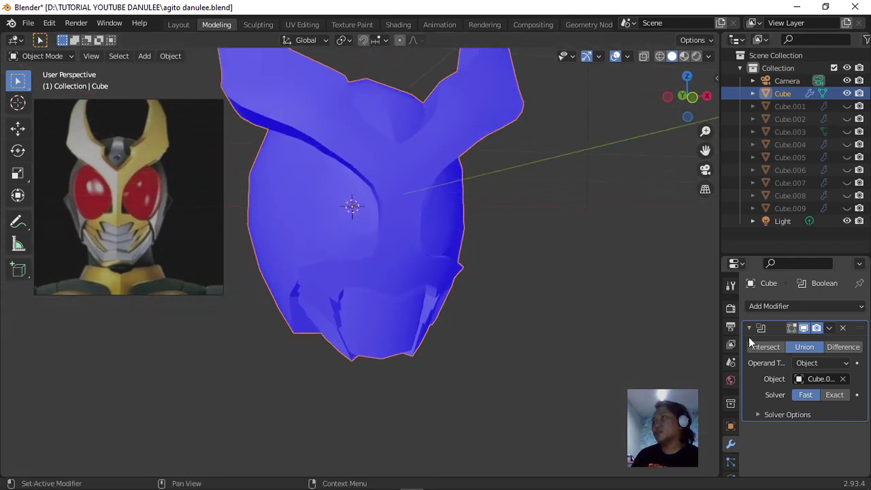
click(749, 329)
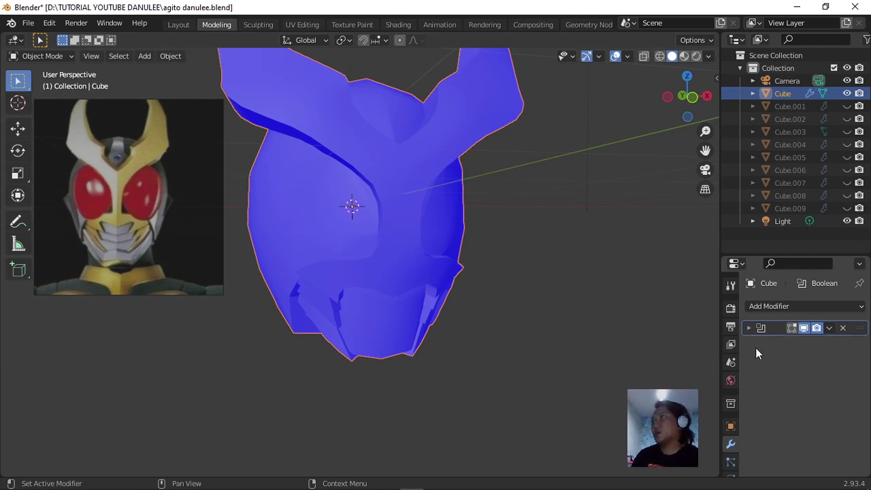
Check Cube.003 and Cube.004 by briefly showing each, and unhide the chin part Cube.002.
click(848, 132)
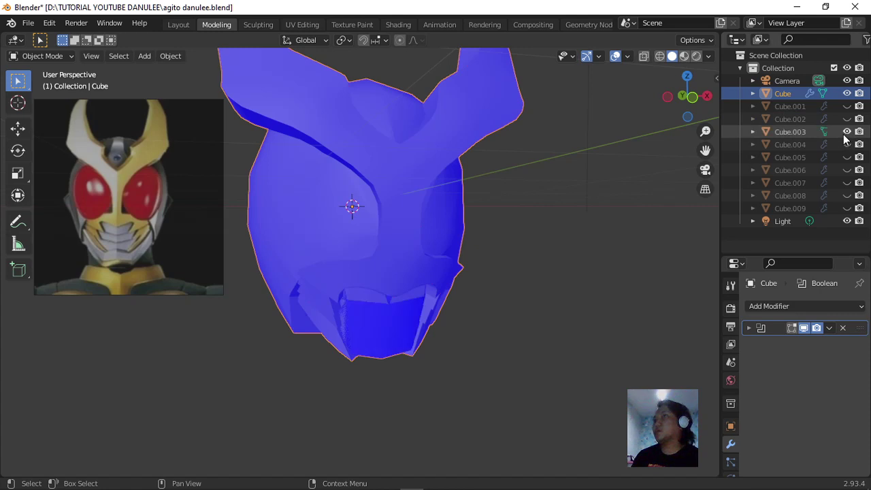
click(848, 132)
click(847, 144)
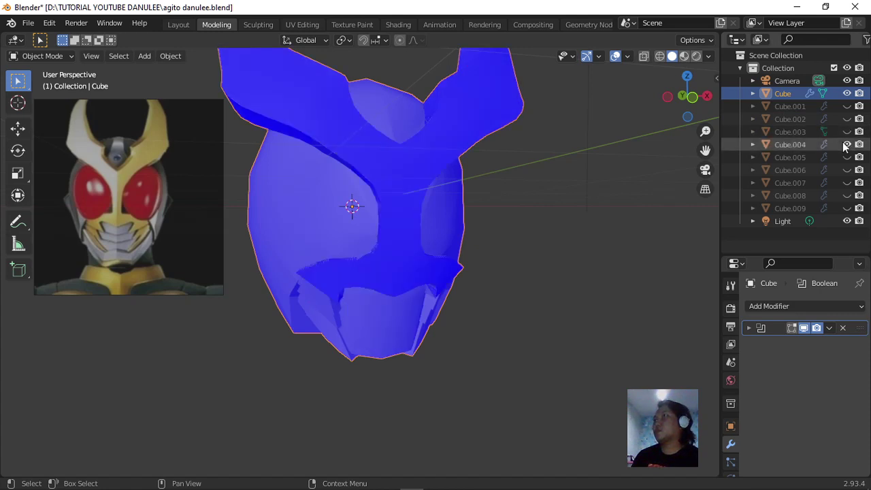
click(847, 144)
click(848, 119)
scroll(596, 324, down, 2)
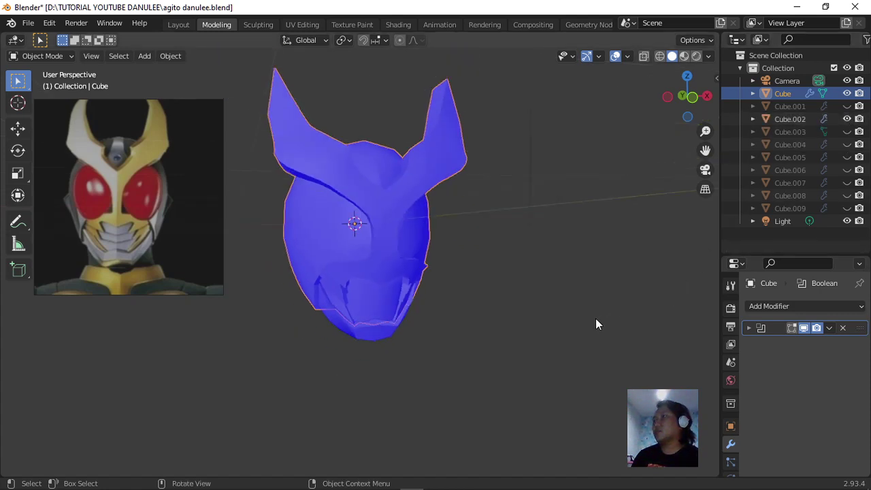
Add a second Boolean modifier to the dome as a Union with Cube.002 as its object.
click(765, 307)
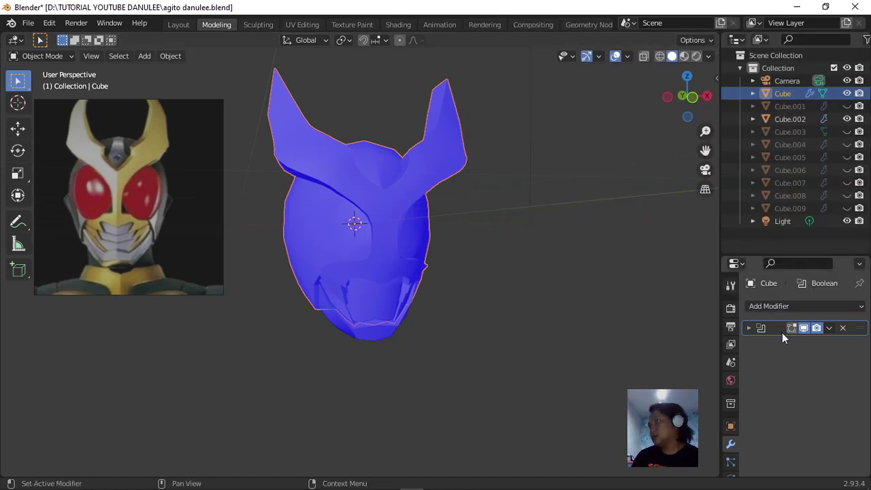
click(749, 329)
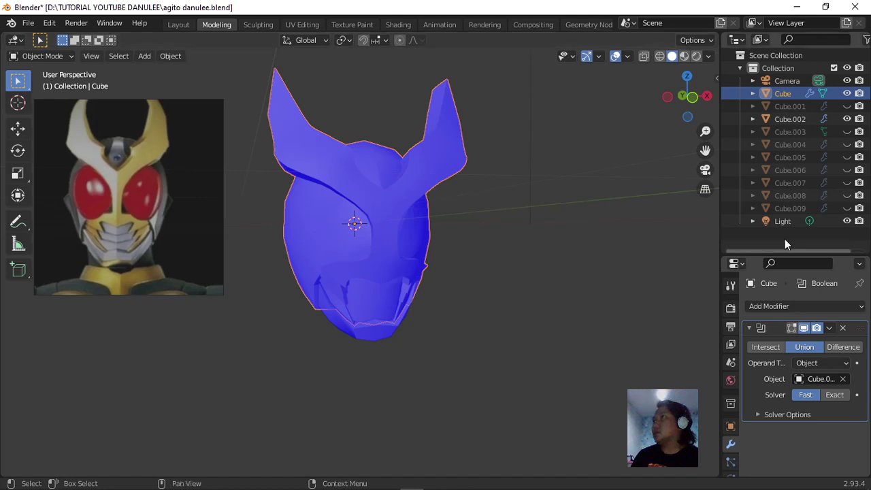
click(782, 306)
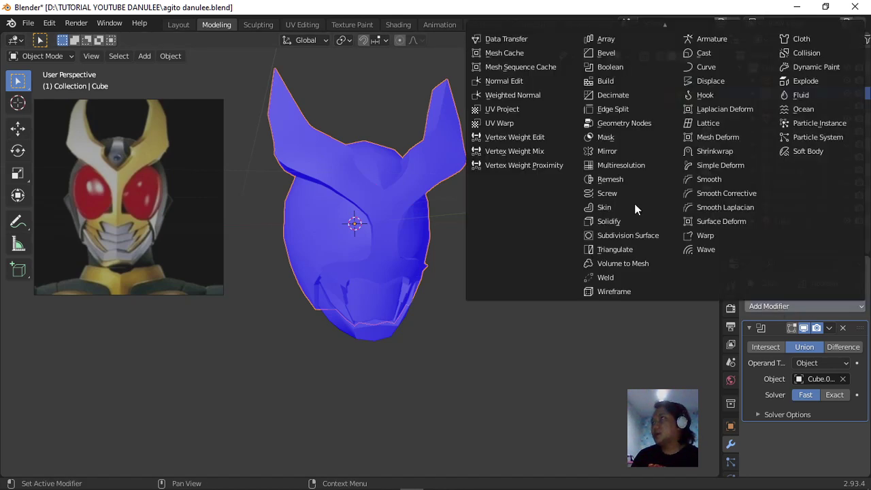
click(617, 64)
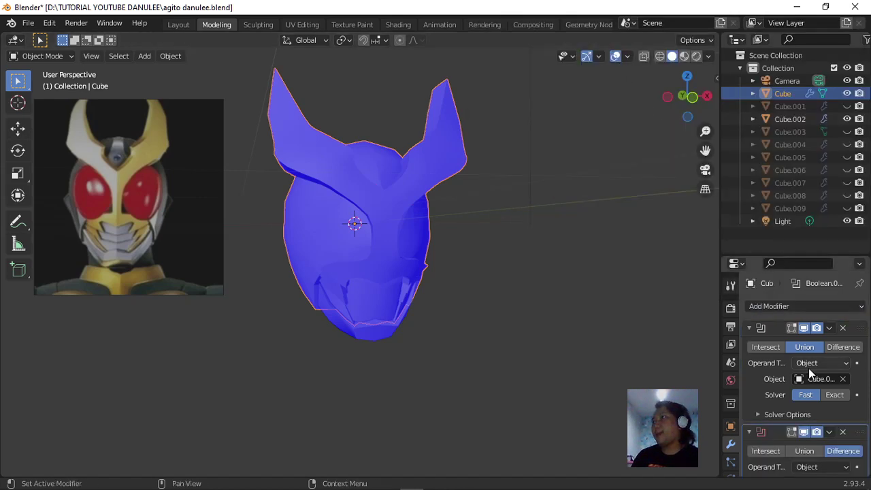
click(748, 329)
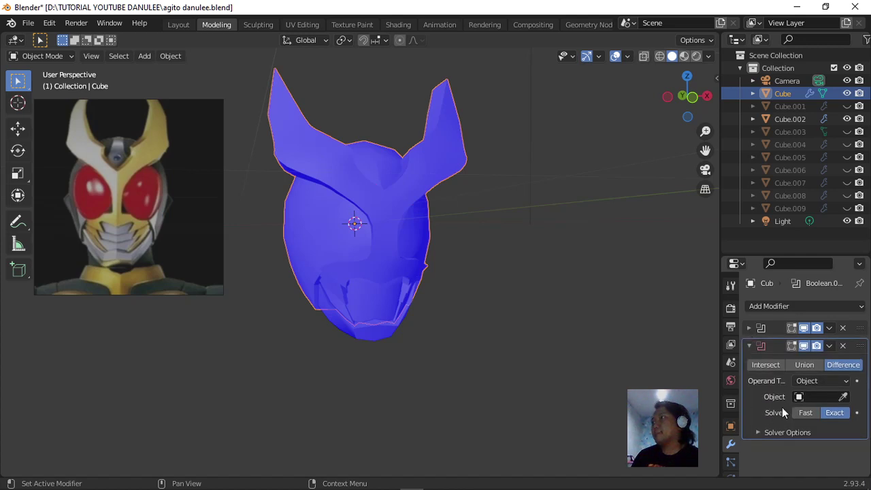
click(810, 364)
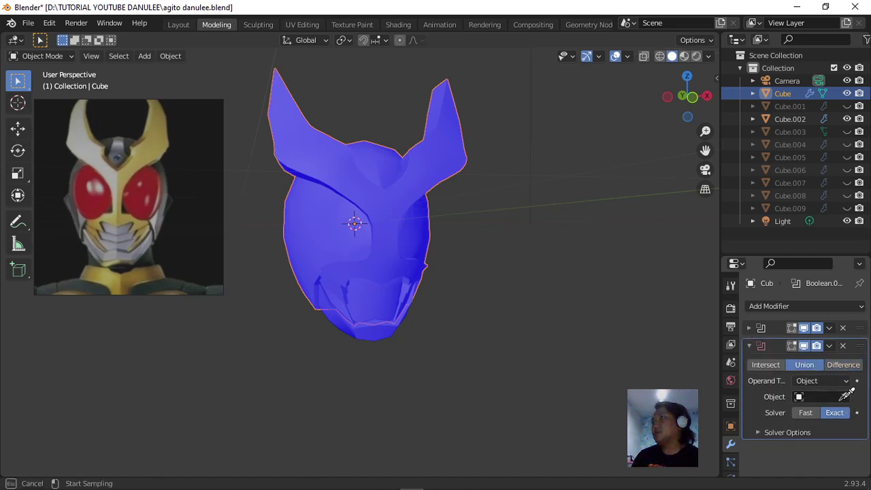
click(384, 334)
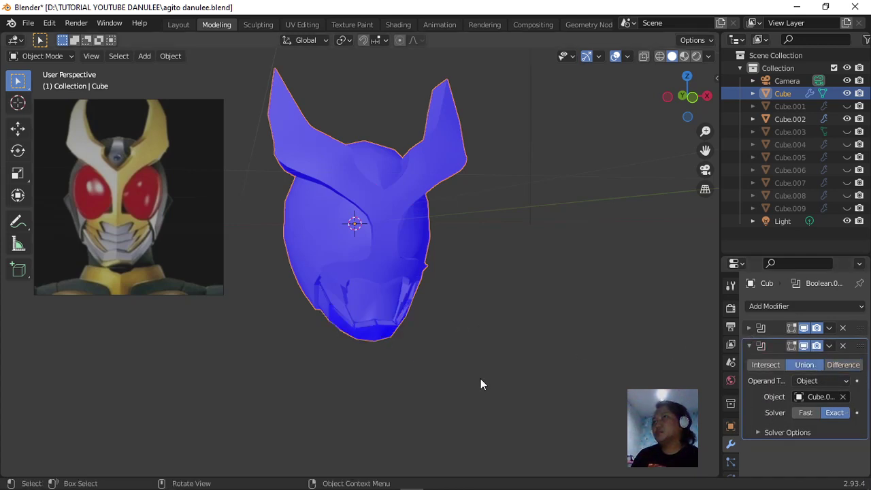
Hide Cube.002 and inspect the chin's union with the dome.
scroll(500, 371, down, 3)
middle_drag(500, 370, 444, 383)
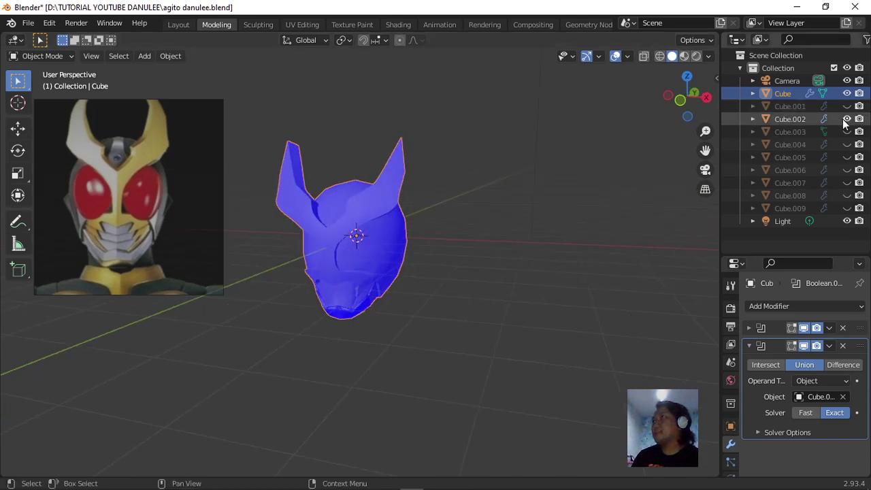
scroll(421, 329, up, 4)
middle_drag(443, 352, 499, 335)
scroll(475, 327, down, 3)
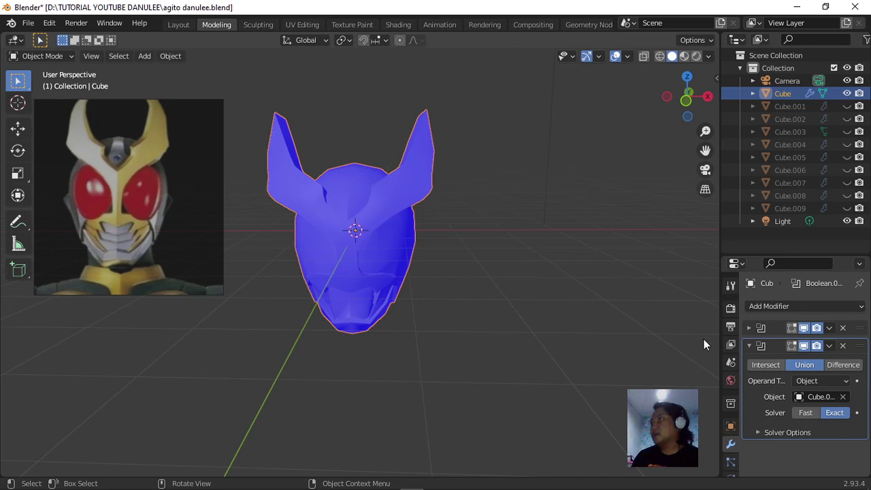
Apply both Boolean Union modifiers on the dome.
click(830, 328)
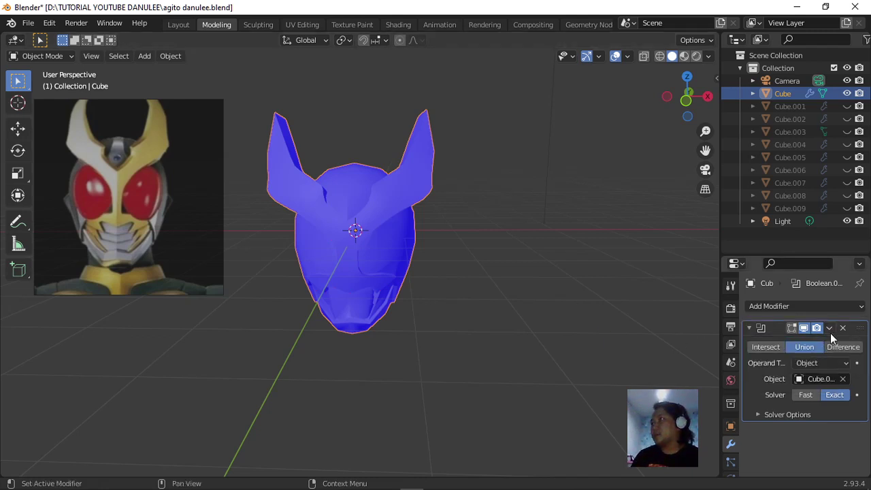
click(830, 328)
click(774, 342)
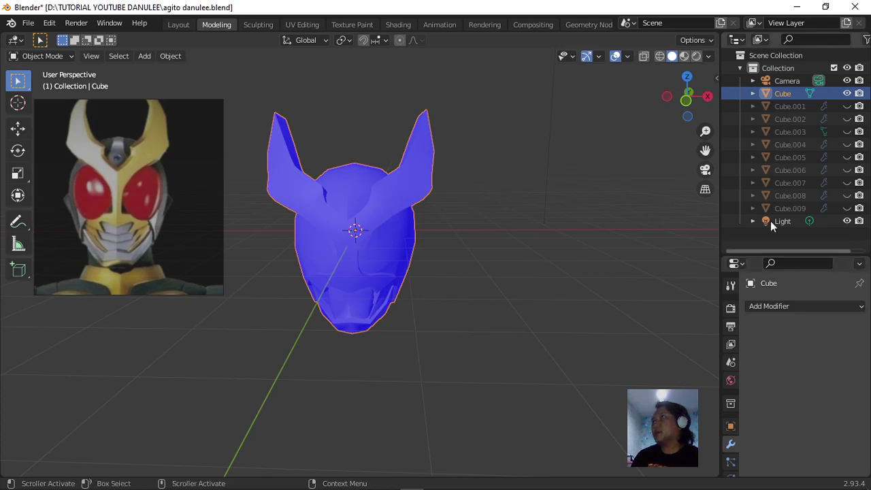
Examine the merged dome's mesh in Edit Mode around the jaw, mouth and chin, and return to Object Mode.
scroll(555, 293, up, 3)
scroll(557, 303, down, 3)
middle_drag(557, 303, 517, 294)
key(Tab)
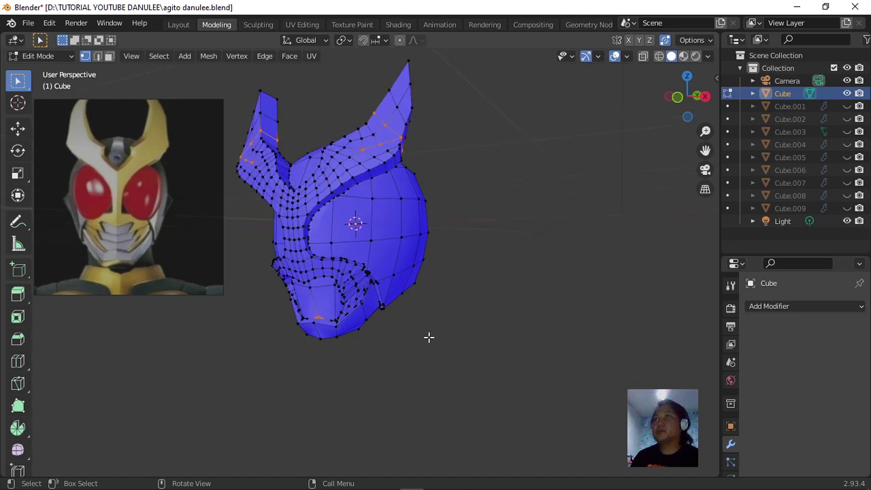
middle_drag(429, 336, 517, 321)
scroll(416, 247, up, 8)
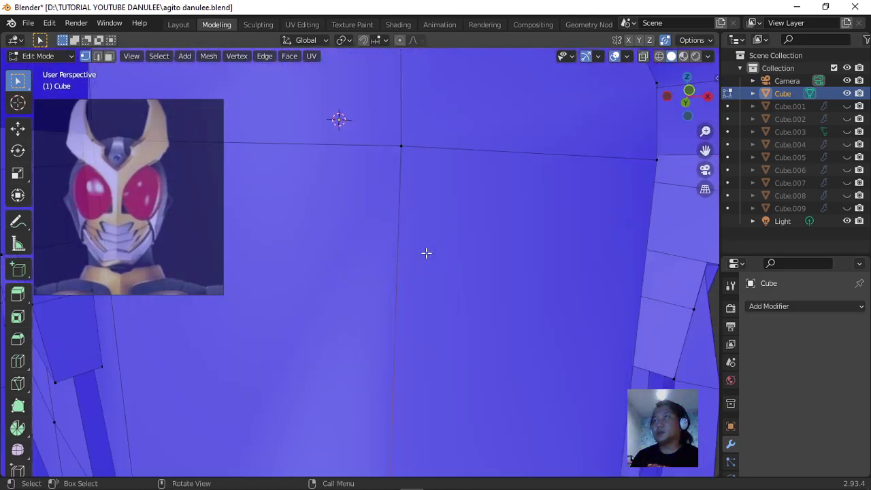
scroll(426, 253, down, 8)
middle_drag(451, 259, 402, 298)
scroll(507, 297, up, 4)
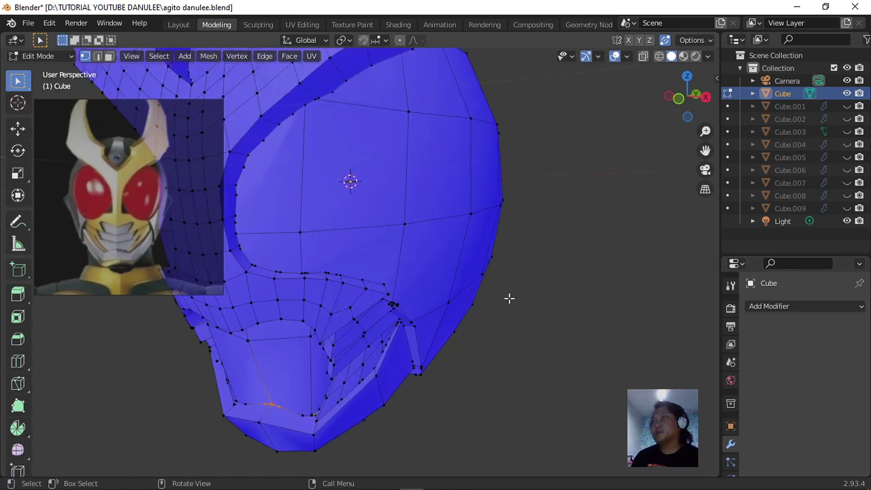
scroll(509, 297, down, 6)
key(Tab)
middle_drag(523, 332, 477, 339)
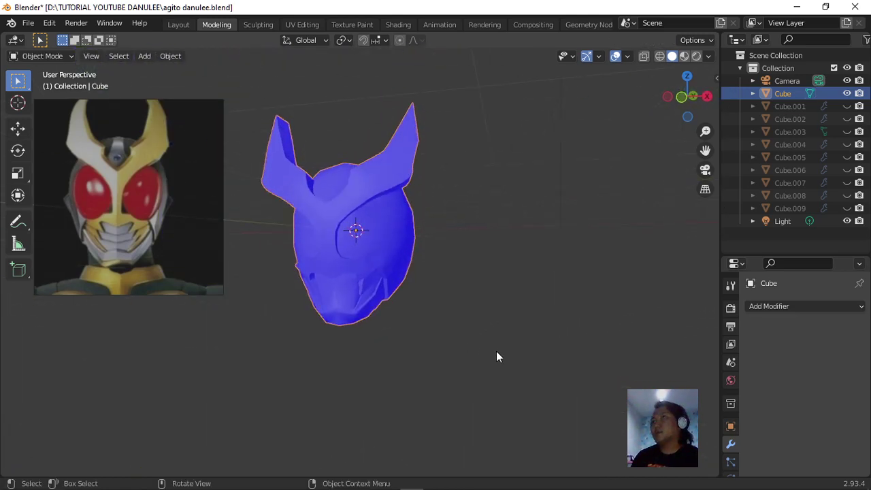
Toggle the hidden parts' visibility to identify the eyes, leaving only Cube.008 shown with the helmet dome.
click(847, 106)
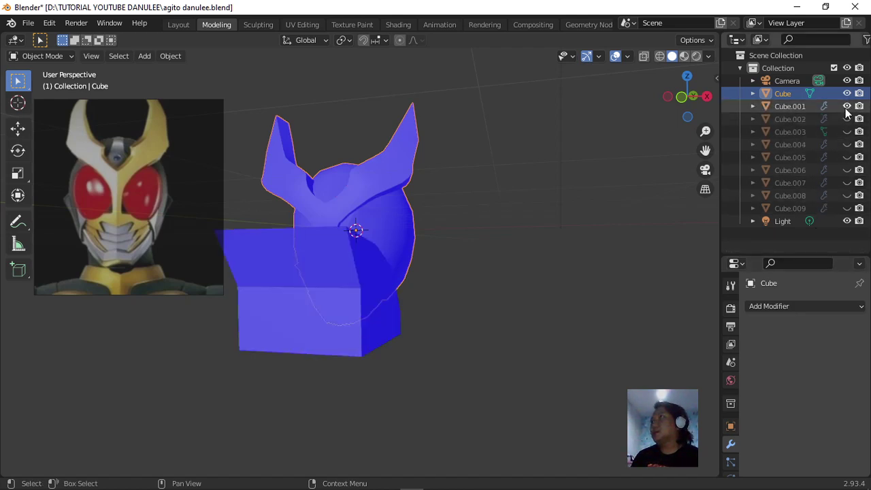
click(847, 106)
click(847, 144)
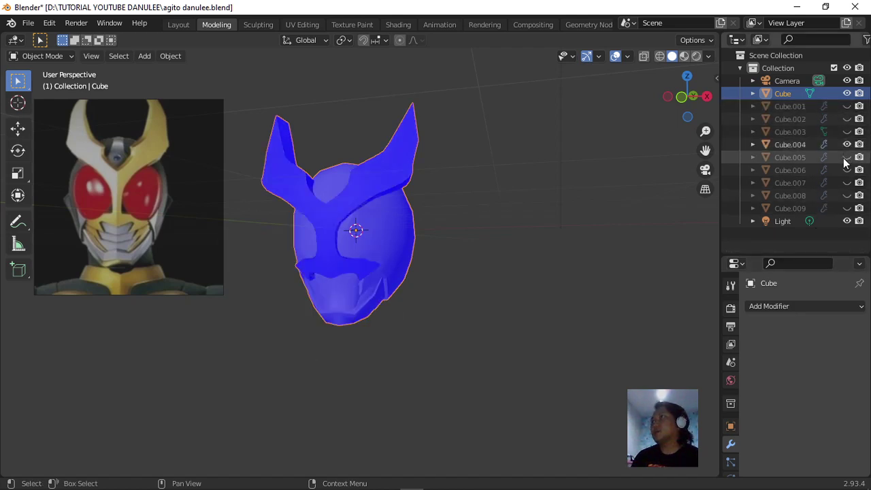
click(846, 157)
click(847, 144)
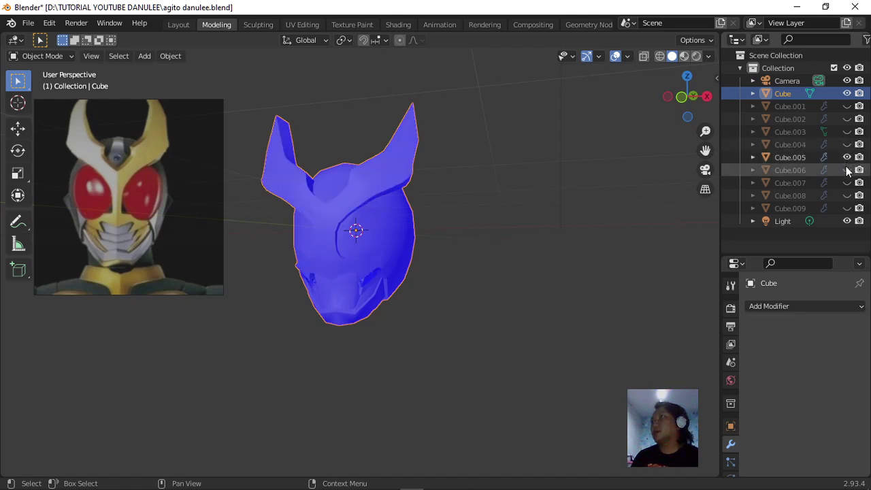
click(847, 157)
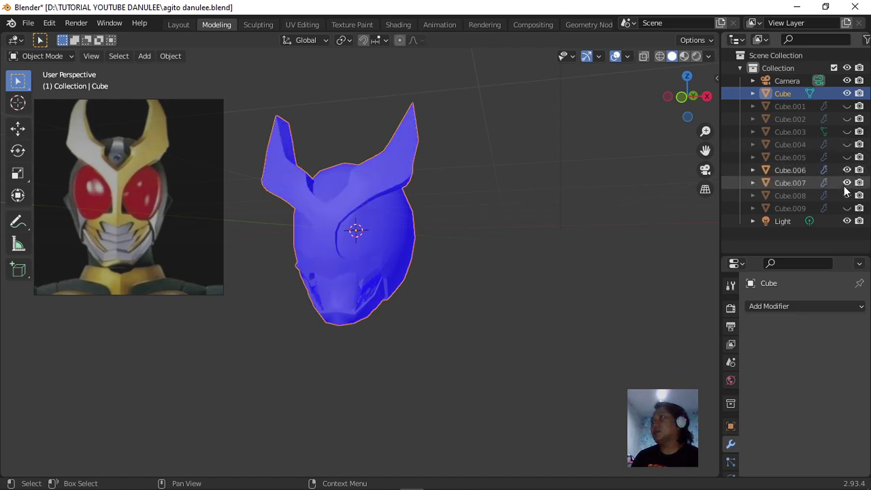
click(847, 195)
click(846, 182)
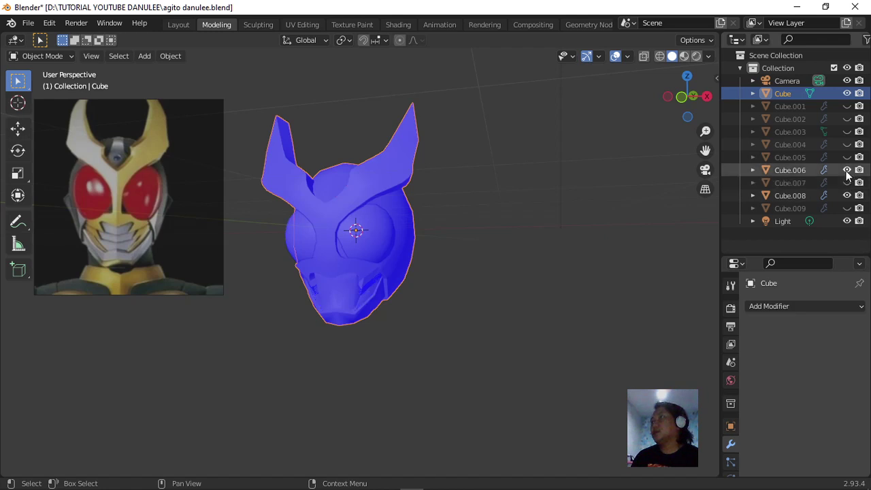
click(847, 170)
Add a Boolean modifier to the dome as a Union with the eyes, Cube.008, as its object.
scroll(442, 307, up, 3)
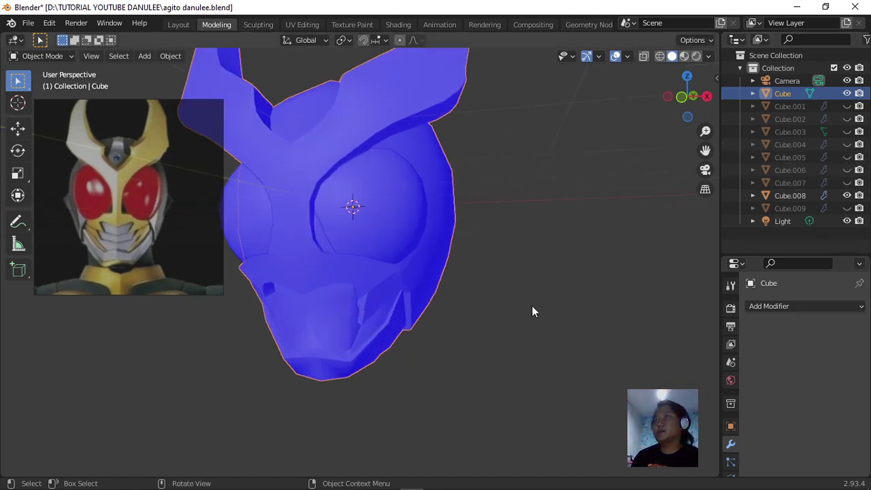
scroll(532, 307, down, 1)
mouse_move(532, 307)
middle_down()
mouse_move(488, 328)
mouse_move(552, 311)
mouse_move(517, 300)
middle_up()
click(789, 305)
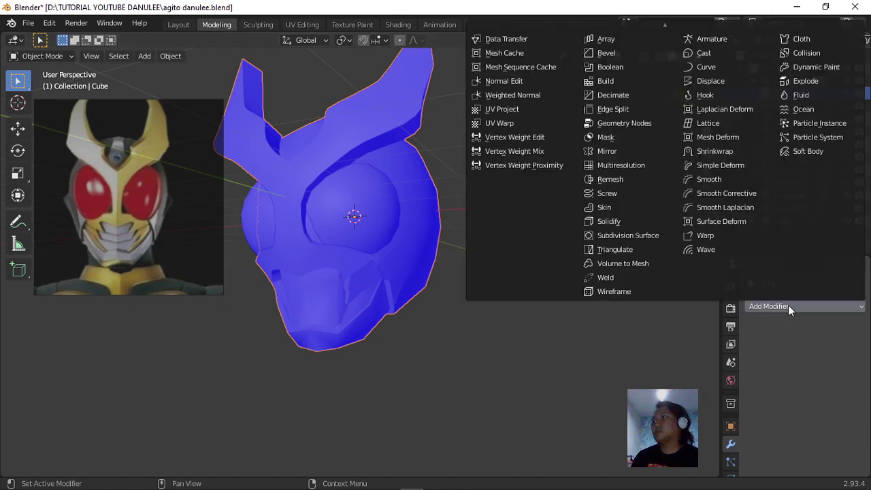
click(788, 306)
click(762, 306)
click(593, 67)
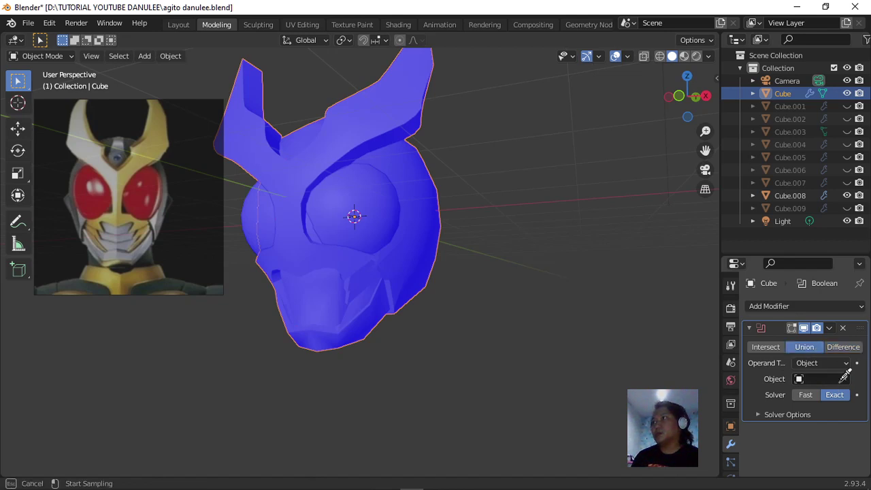
click(250, 216)
Hide Cube.008, check the eyes' union with the dome, and apply the Boolean modifier.
middle_drag(245, 319, 389, 386)
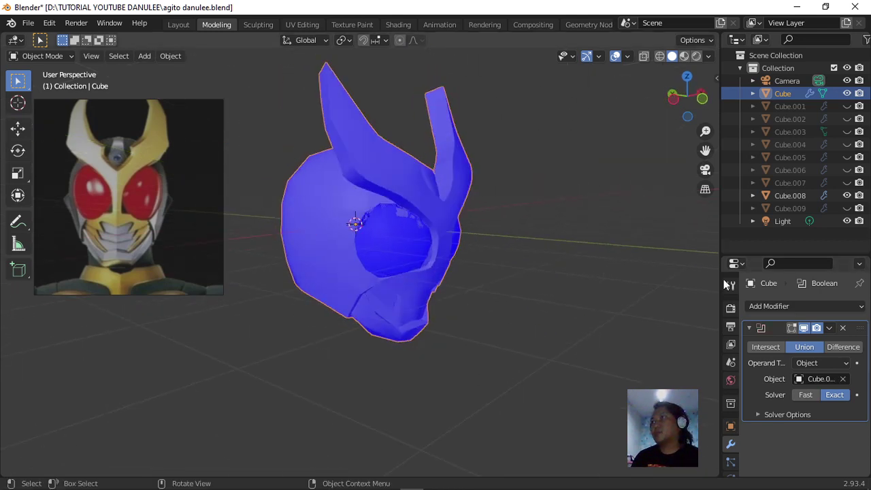
click(847, 195)
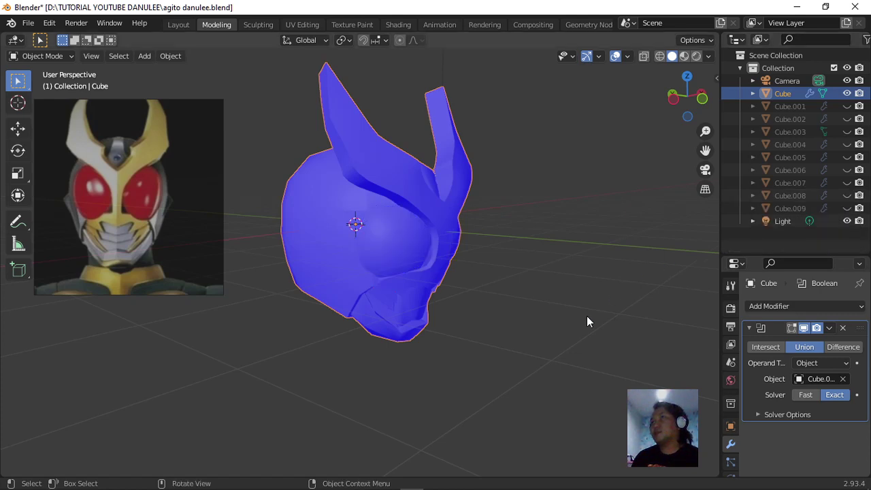
scroll(587, 315, up, 3)
middle_drag(586, 314, 493, 349)
scroll(480, 332, down, 3)
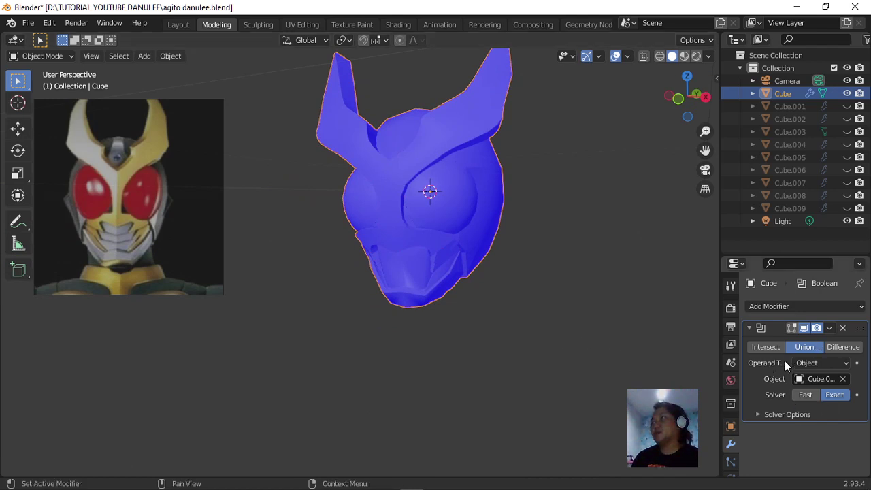
click(830, 329)
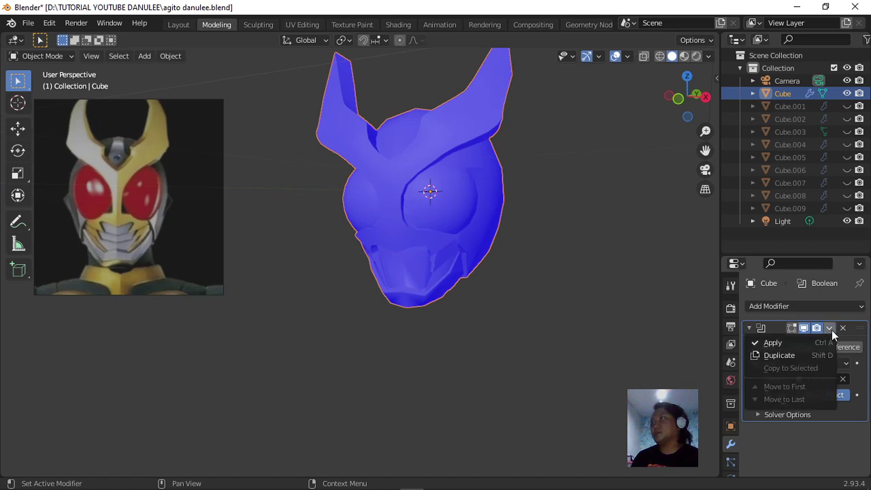
click(797, 343)
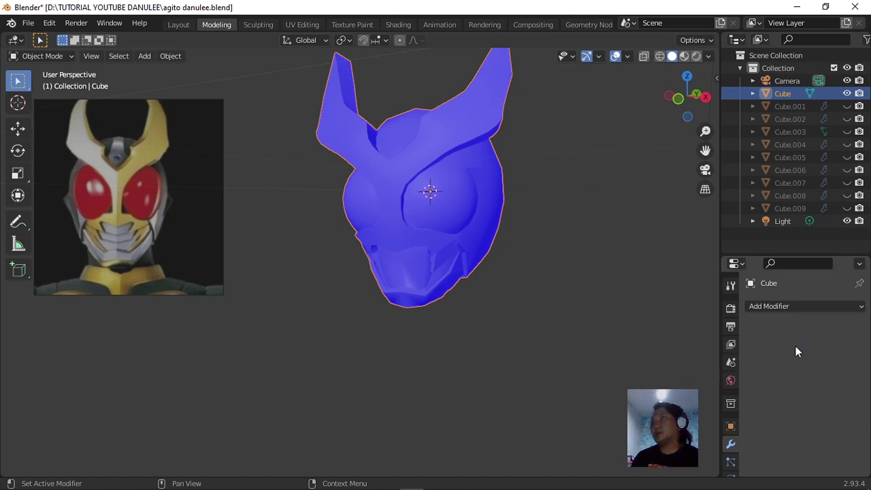
Enter Edit Mode on the merged helmet and examine the mesh around the horns, eyes and dome side.
key(Tab)
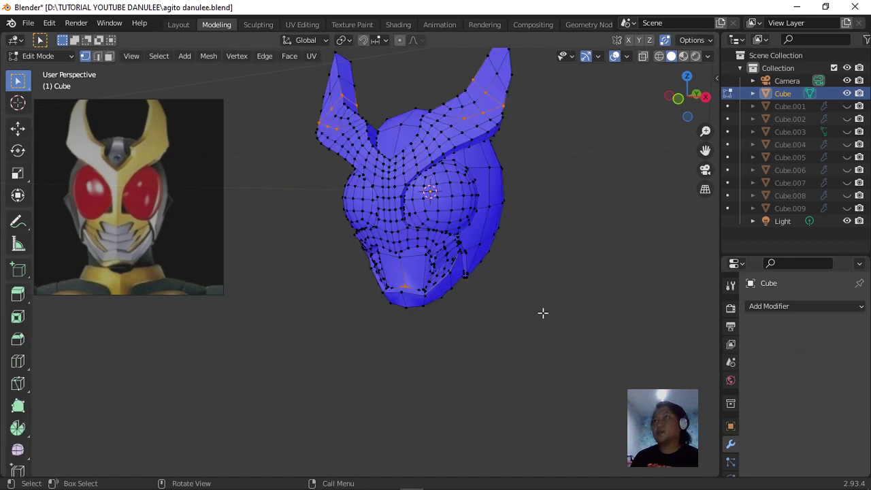
scroll(542, 313, up, 3)
middle_drag(545, 309, 531, 408)
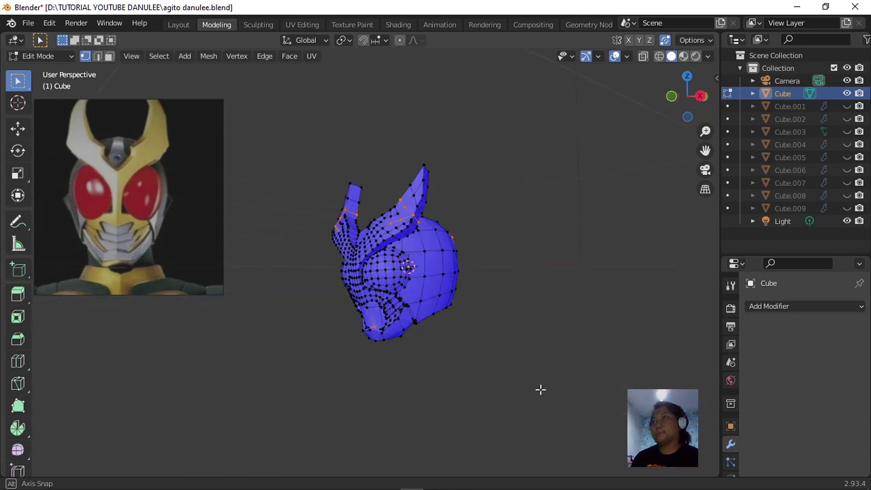
scroll(550, 357, up, 4)
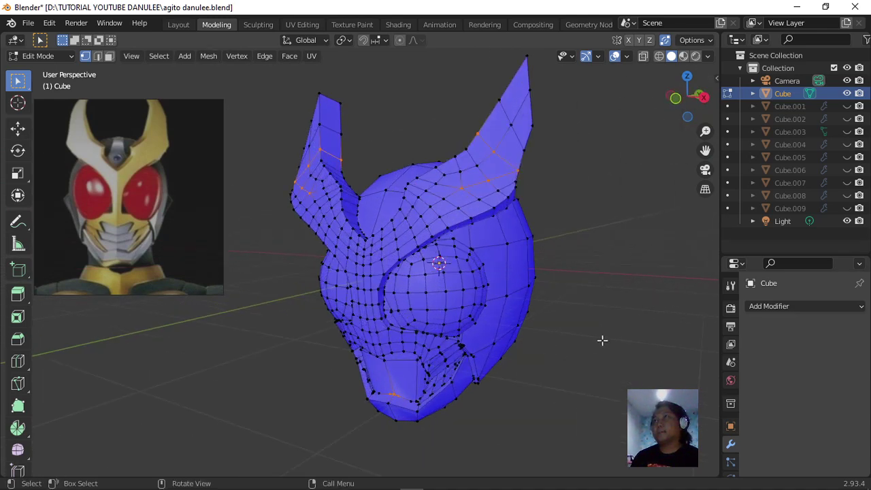
scroll(602, 340, up, 1)
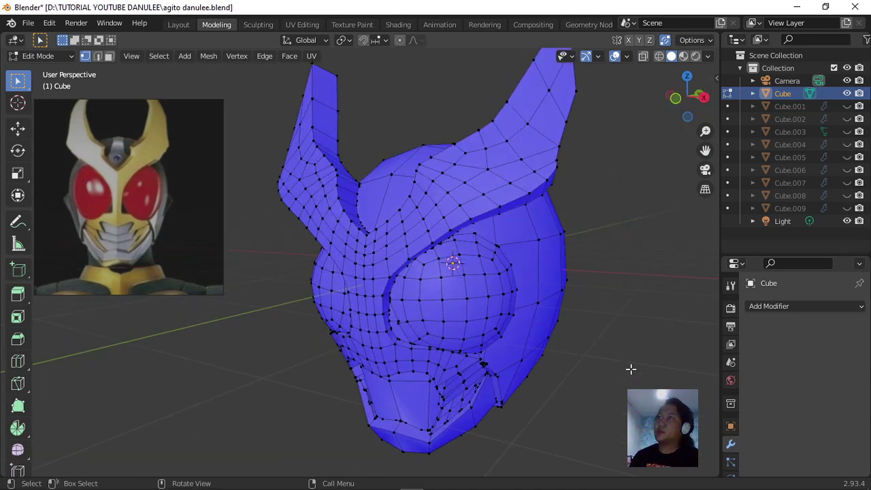
middle_drag(631, 368, 593, 378)
scroll(529, 299, up, 3)
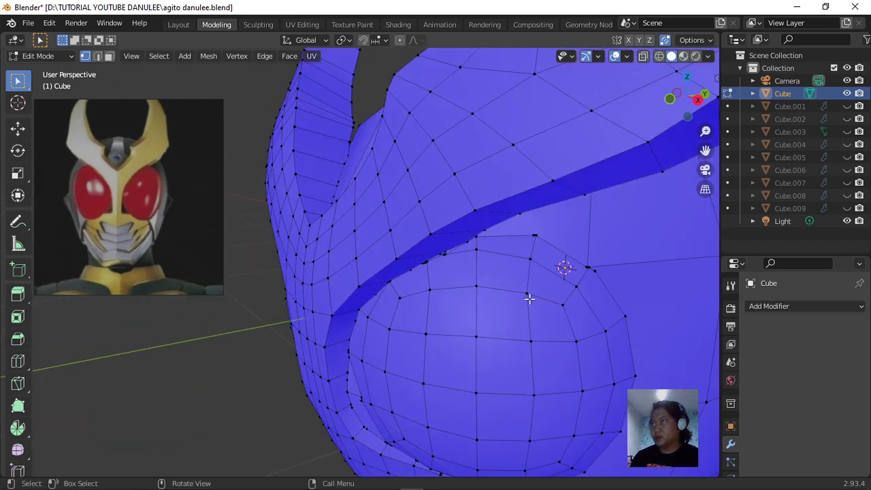
scroll(611, 320, down, 3)
scroll(514, 334, up, 2)
scroll(521, 301, down, 4)
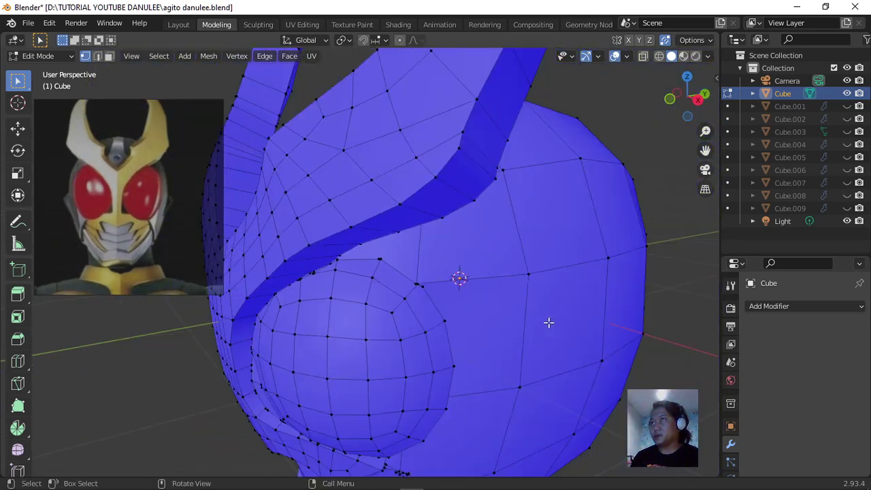
scroll(556, 330, down, 3)
middle_drag(522, 392, 505, 369)
Examine the seam between the eye's upper rim and the dome closely, selecting the cluster of vertices at its corner.
scroll(422, 273, up, 3)
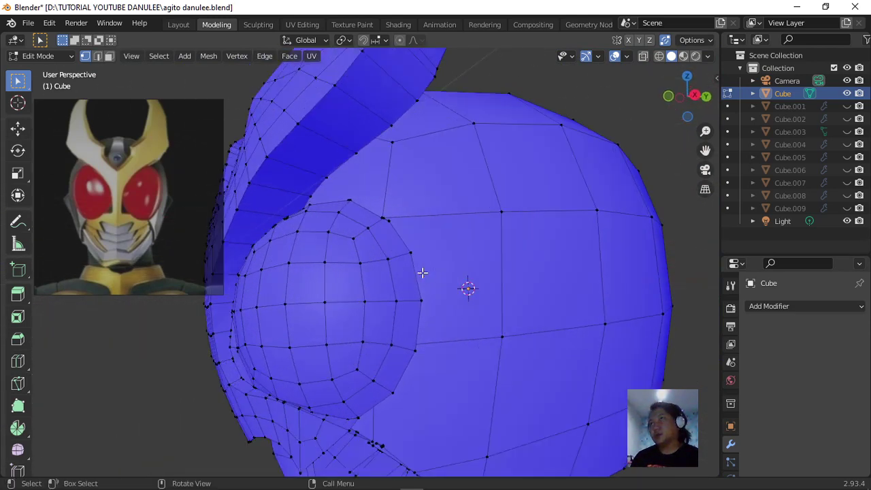
scroll(434, 257, up, 2)
shift+middle_drag(435, 257, 481, 319)
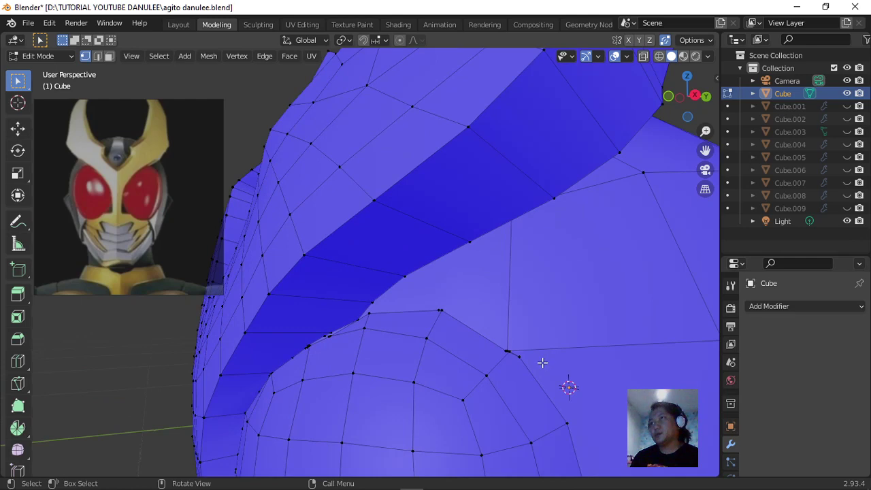
scroll(542, 363, up, 6)
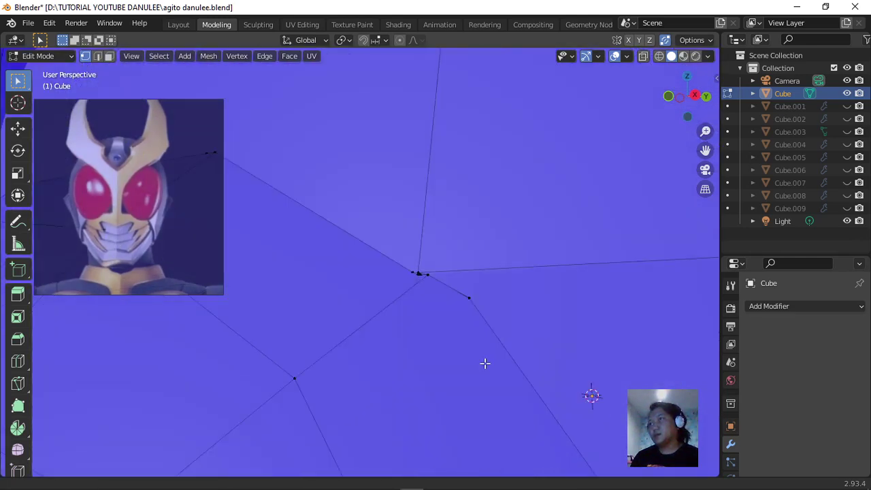
scroll(485, 363, down, 8)
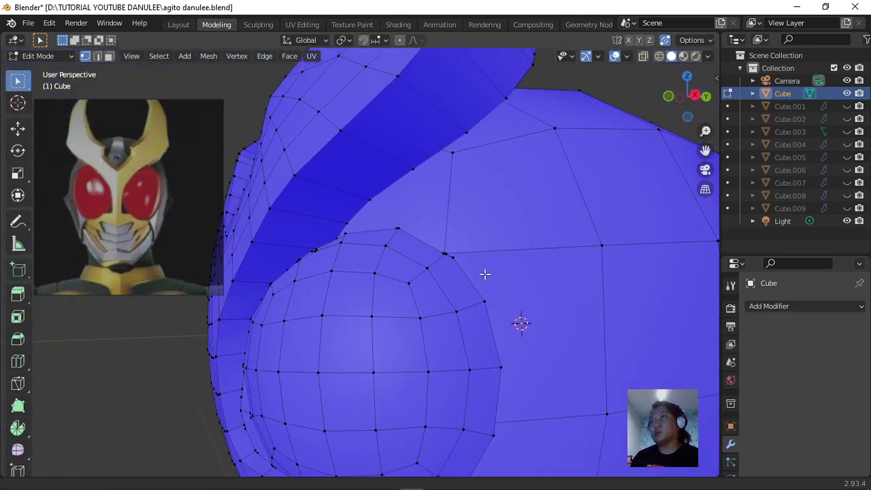
scroll(446, 218, up, 1)
scroll(469, 238, up, 3)
mouse_move(445, 258)
middle_down()
mouse_move(413, 270)
mouse_move(456, 280)
mouse_move(461, 263)
mouse_move(452, 358)
mouse_move(448, 251)
middle_up()
scroll(448, 251, up, 2)
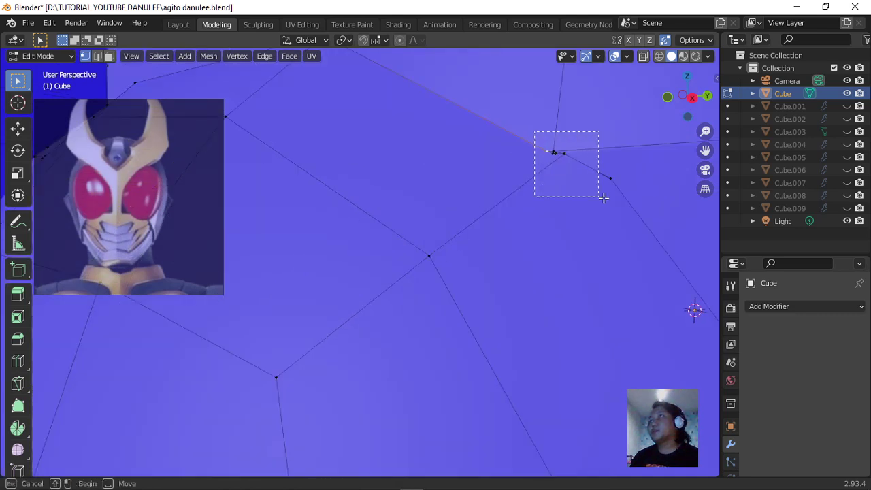
drag(616, 199, 618, 198)
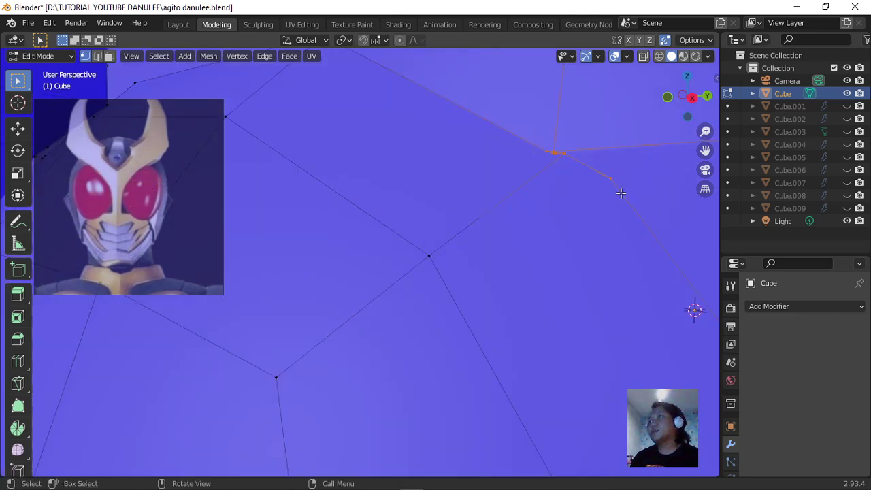
With X-ray on, delete all vertices of the helmet's negative-X half in front view, keeping the centre line.
click(644, 57)
key(KP_Decimal)
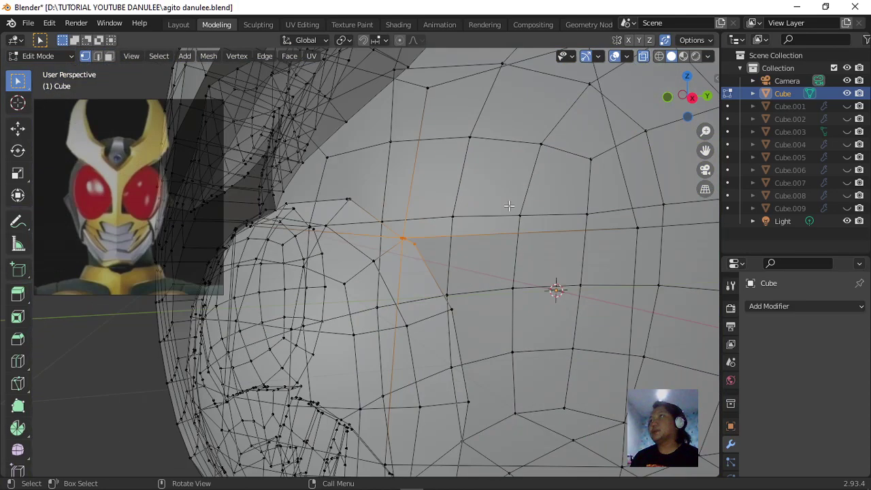
scroll(509, 206, down, 6)
middle_drag(511, 211, 583, 224)
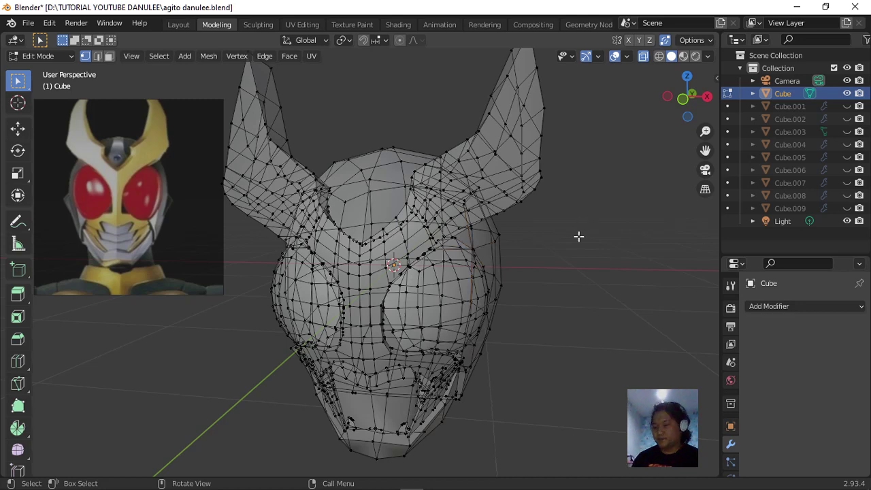
key(KP_1)
scroll(579, 236, down, 3)
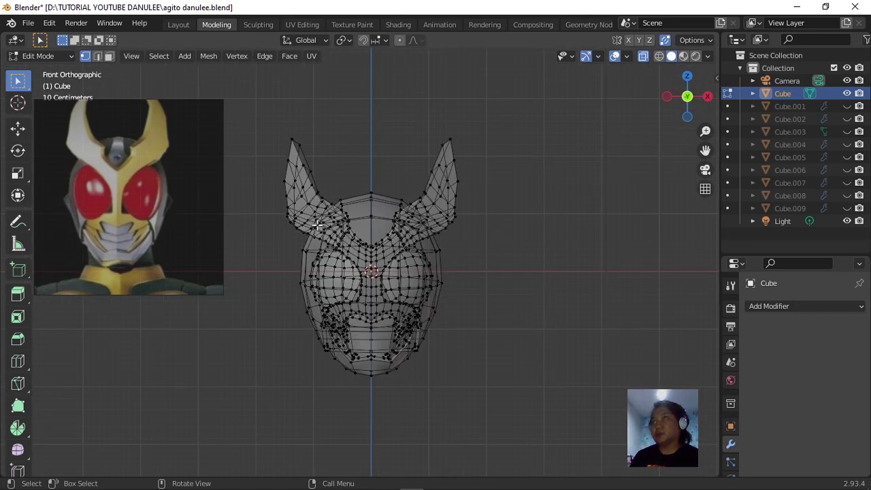
drag(259, 81, 369, 465)
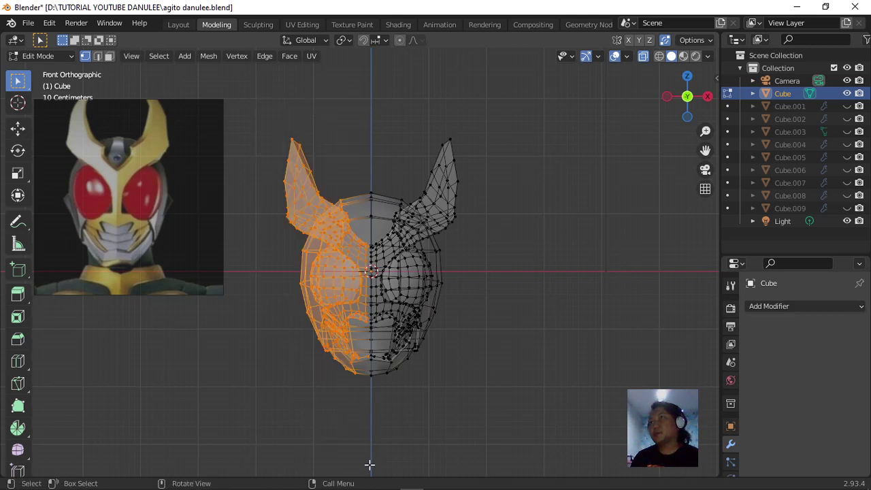
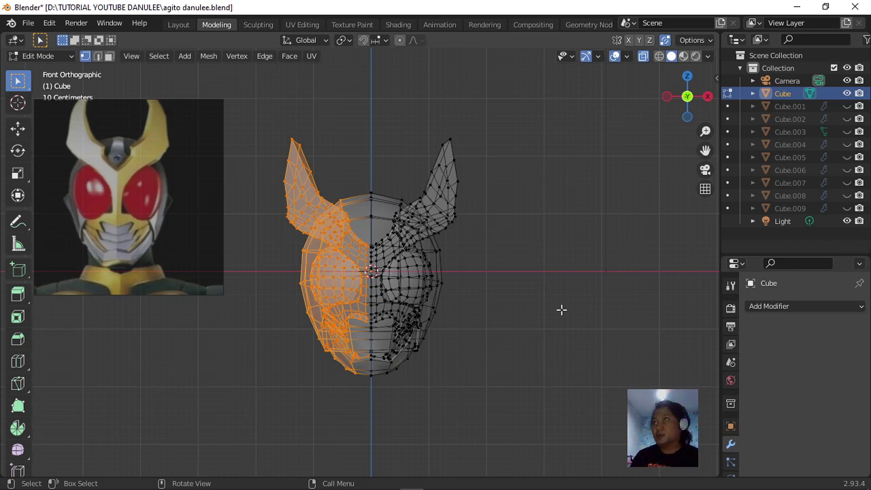
key(x)
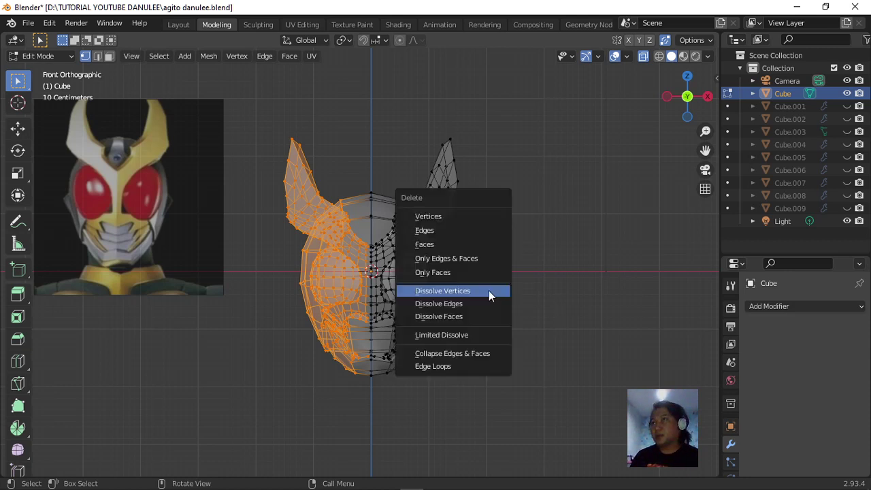
click(471, 217)
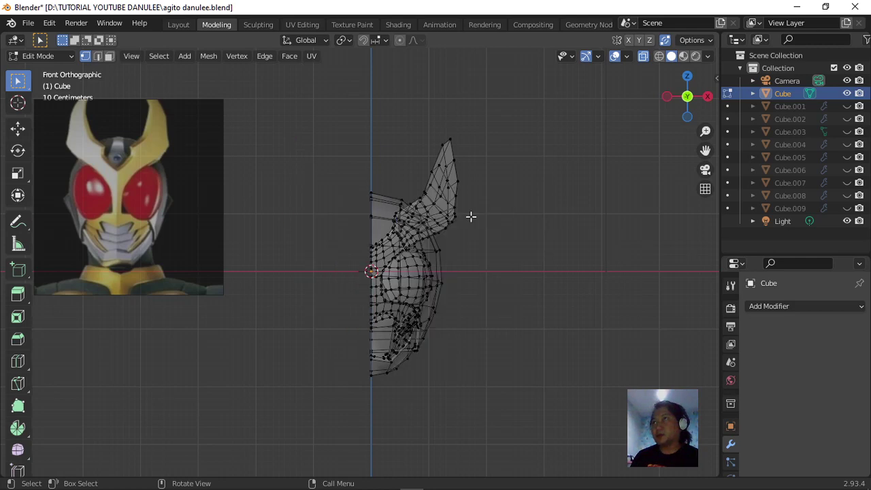
Add a Mirror modifier on the X axis to the half helmet and enable Clipping.
scroll(462, 303, up, 5)
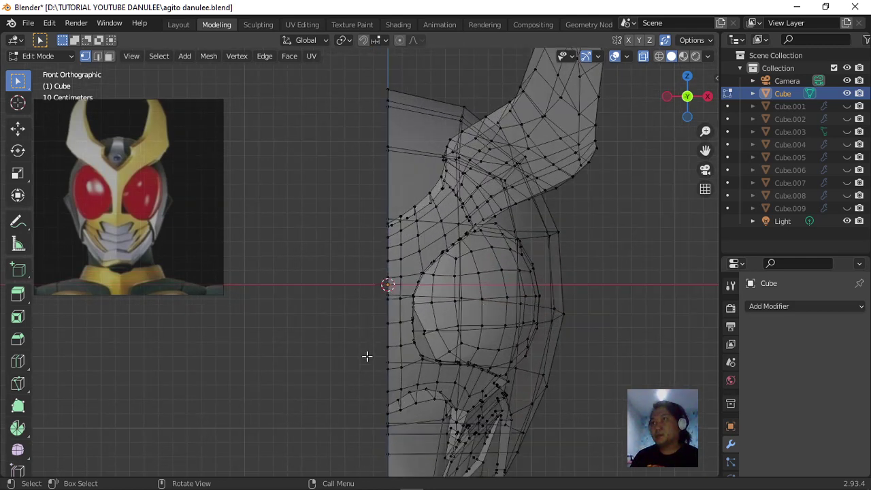
middle_drag(367, 356, 422, 418)
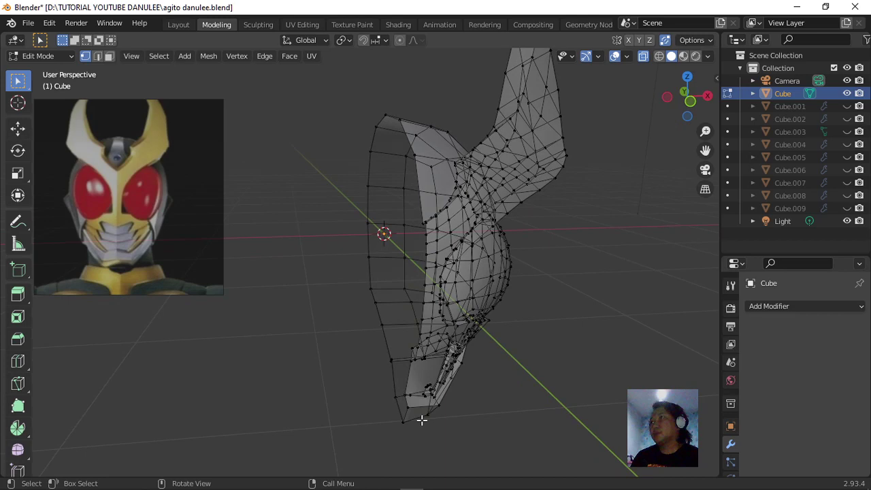
click(797, 312)
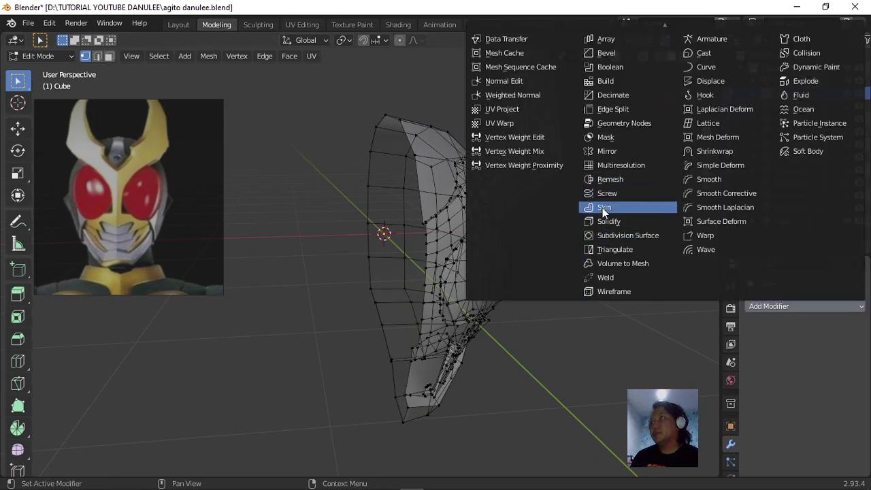
click(607, 151)
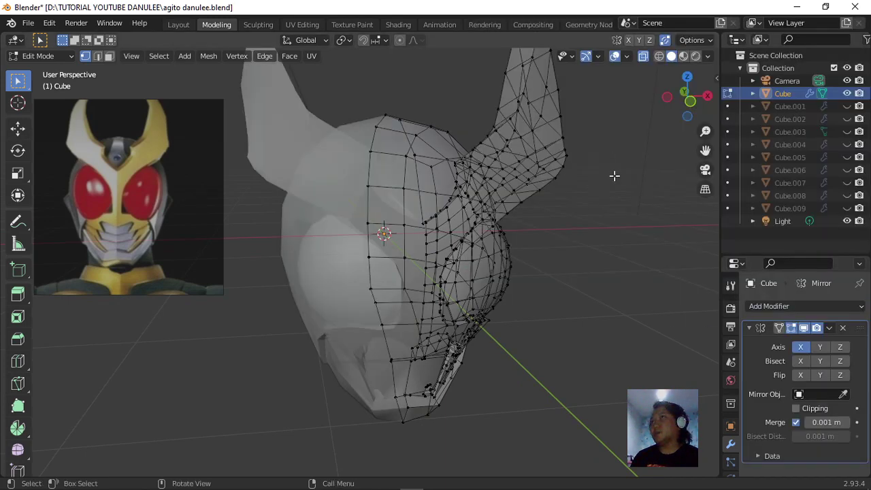
click(796, 408)
Inspect the mirrored helmet from the side and front, moving the horn's tip vertex to test the mirroring.
middle_drag(549, 317, 443, 253)
scroll(449, 249, up, 2)
scroll(470, 241, down, 2)
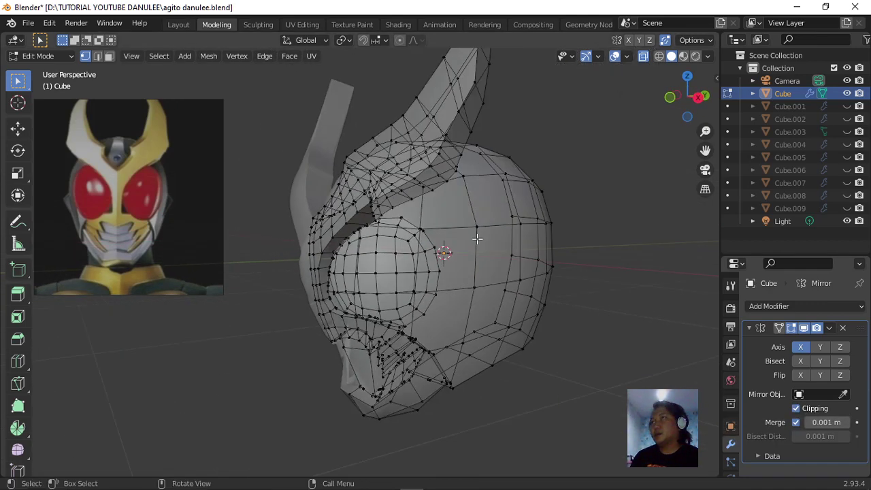
middle_drag(476, 279, 563, 277)
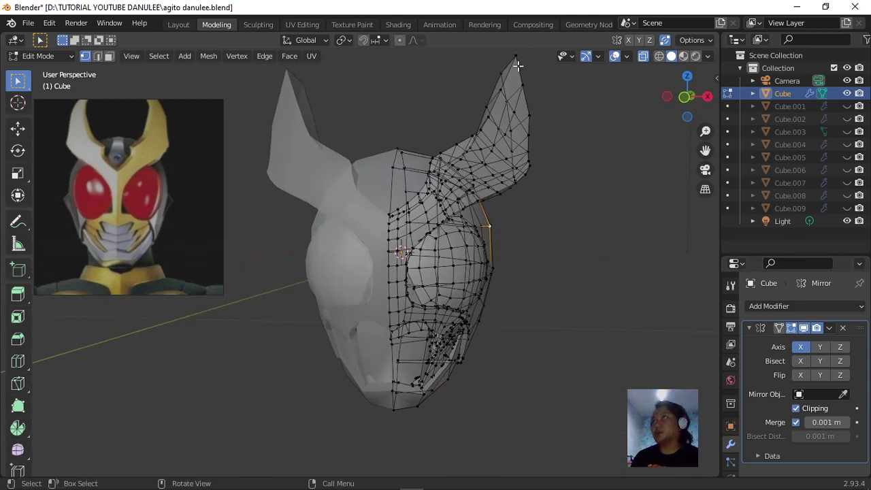
key(g)
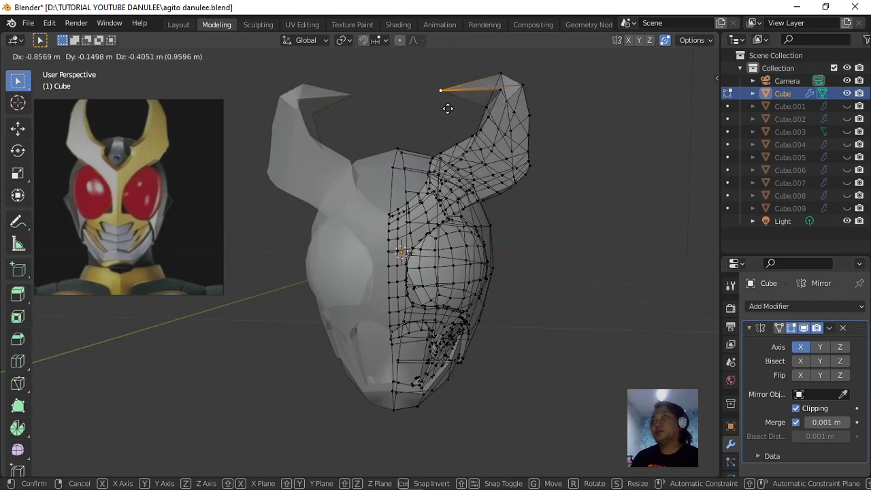
click(528, 91)
Select the cluster of vertices at the eye's upper rear corner and merge it at center.
middle_drag(554, 134, 538, 335)
scroll(592, 317, up, 5)
scroll(537, 335, up, 8)
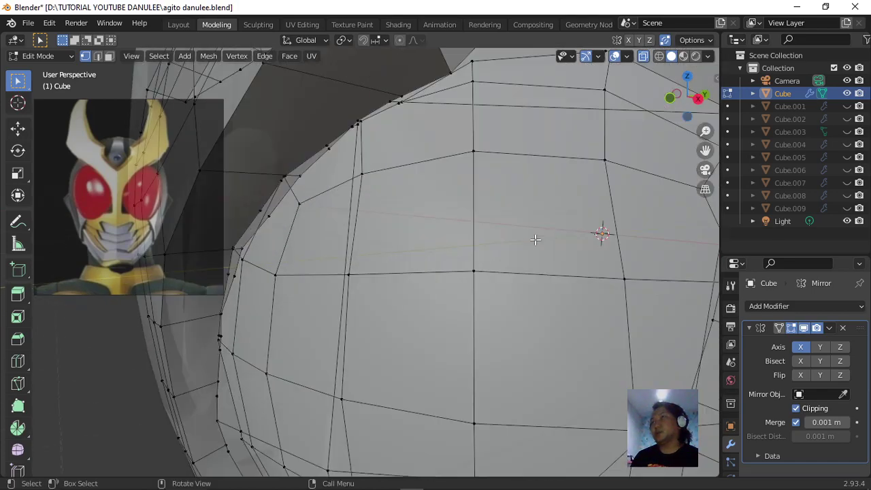
scroll(456, 315, down, 3)
scroll(492, 338, up, 4)
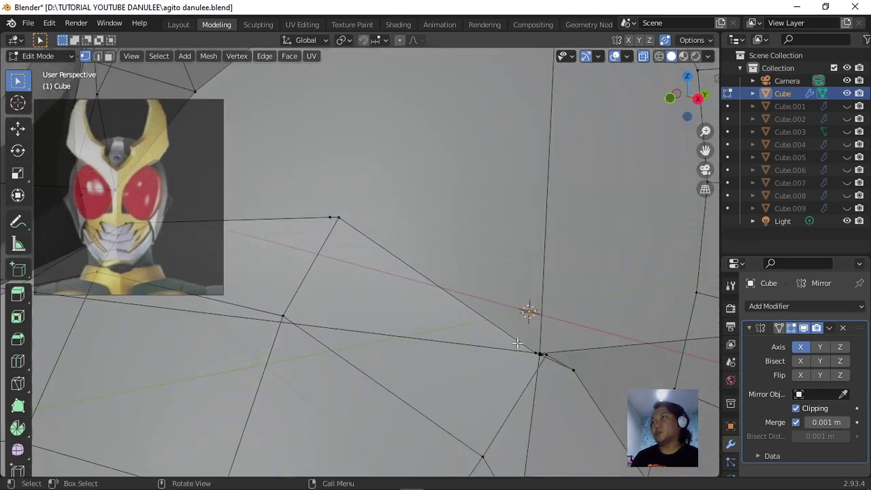
scroll(543, 358, down, 2)
drag(444, 296, 493, 333)
scroll(495, 334, down, 1)
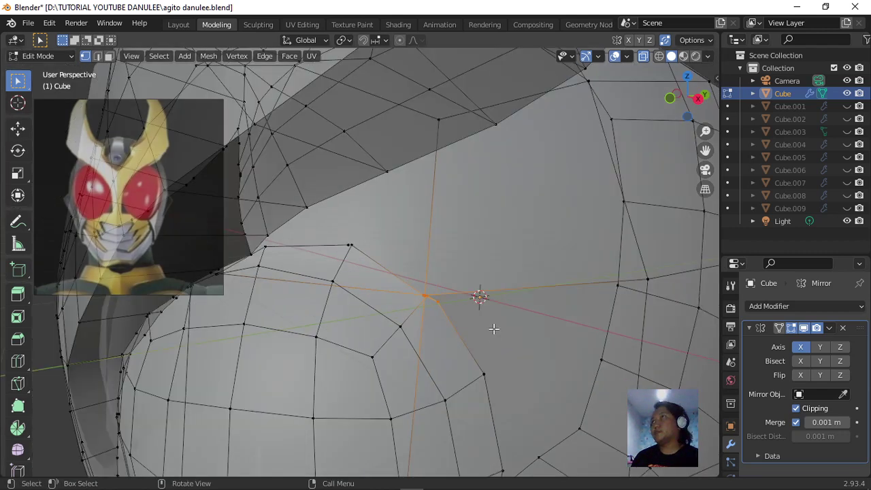
right_click(430, 287)
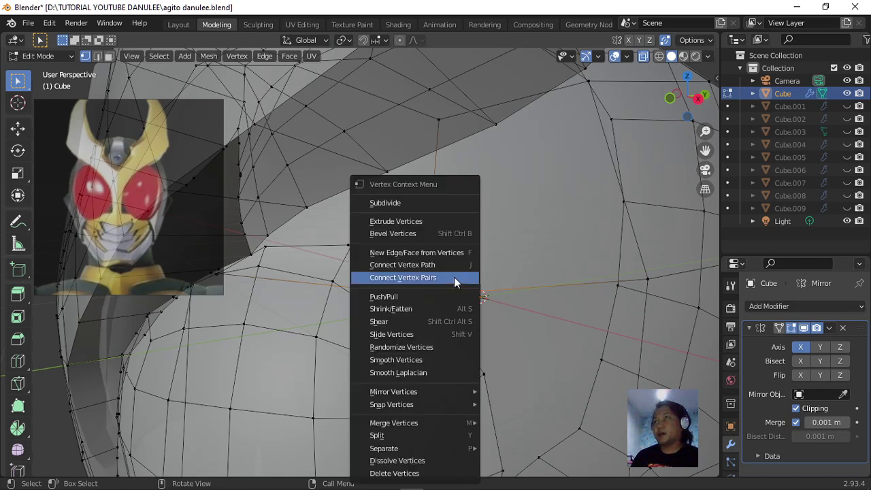
mouse_move(439, 422)
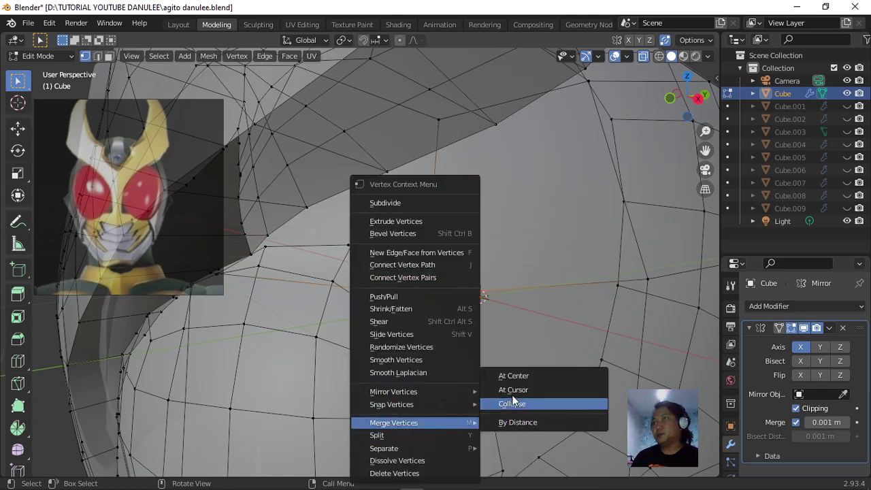
click(516, 375)
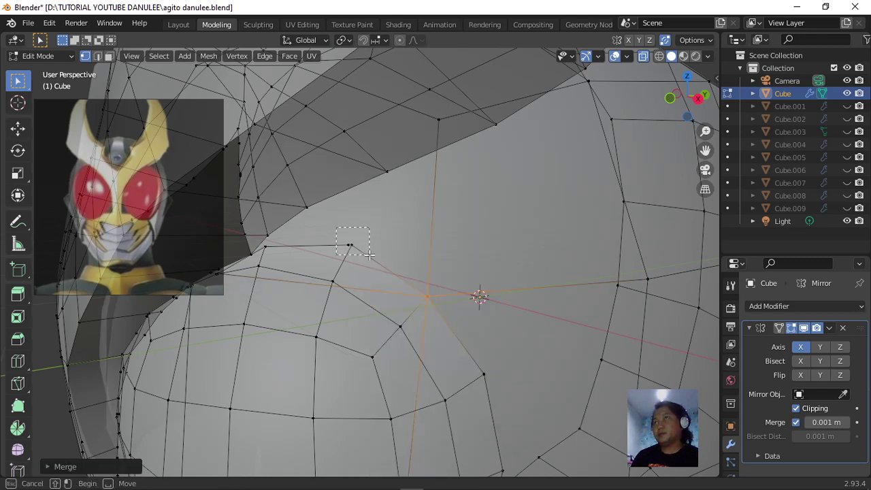
Merge the two close vertices at the peak of the eye's upper rim at center.
right_click(368, 257)
mouse_move(365, 274)
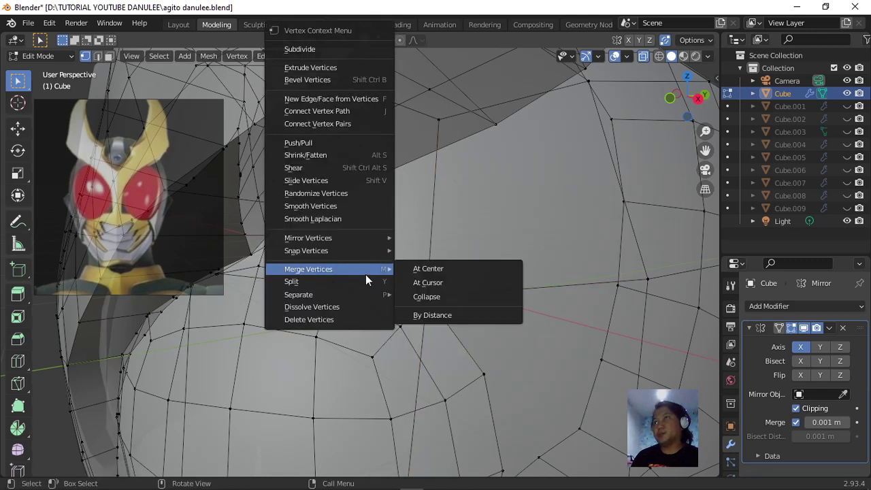
click(445, 269)
scroll(470, 275, down, 3)
scroll(443, 288, up, 2)
scroll(496, 292, down, 2)
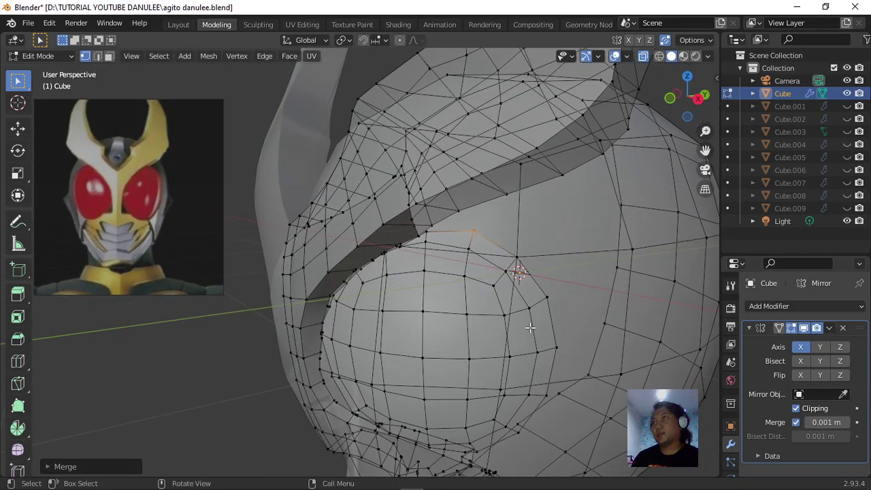
Vertex-slide the extra vertex on the dome-side edge of the jaw seam onto the adjacent dome vertex, merging the two.
middle_drag(527, 323, 601, 164)
scroll(409, 368, up, 2)
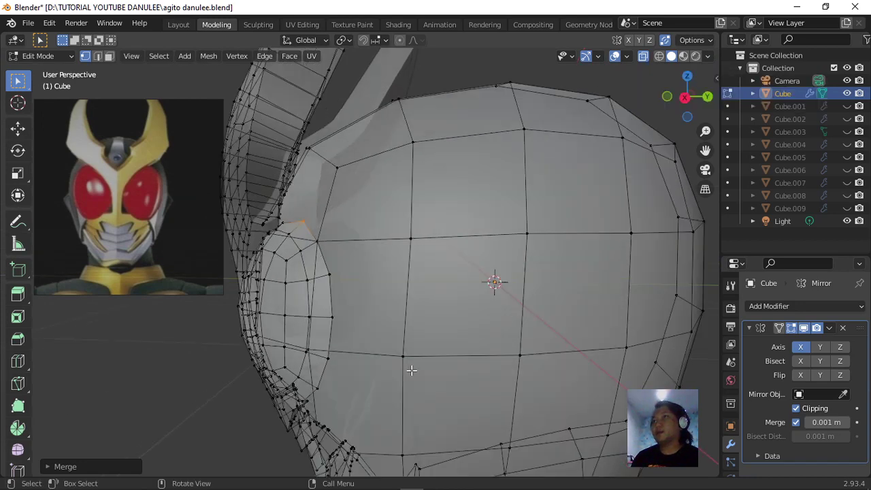
middle_drag(409, 368, 528, 247)
scroll(599, 176, up, 2)
shift+middle_drag(607, 170, 523, 218)
scroll(524, 217, up, 4)
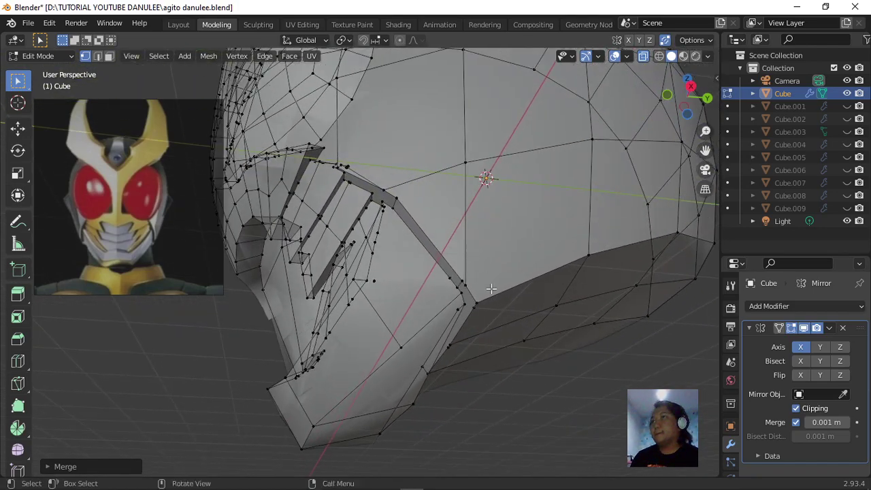
scroll(467, 282, up, 2)
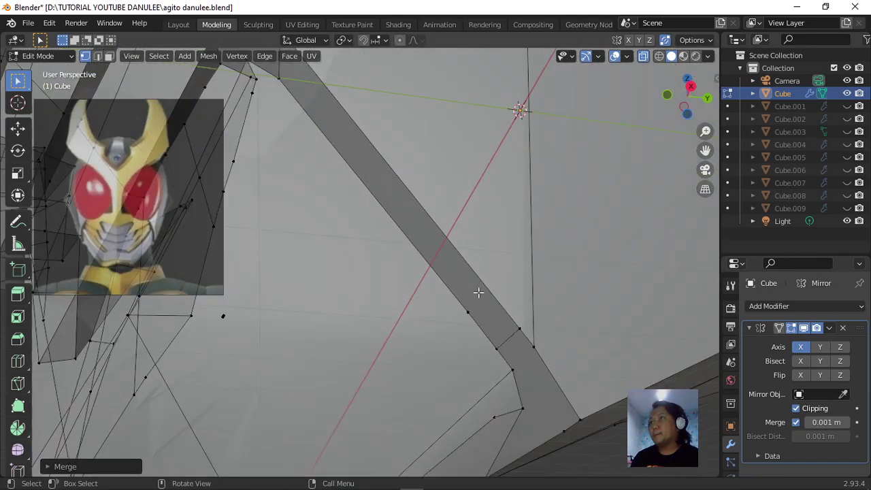
scroll(612, 374, down, 1)
click(515, 325)
key(g)
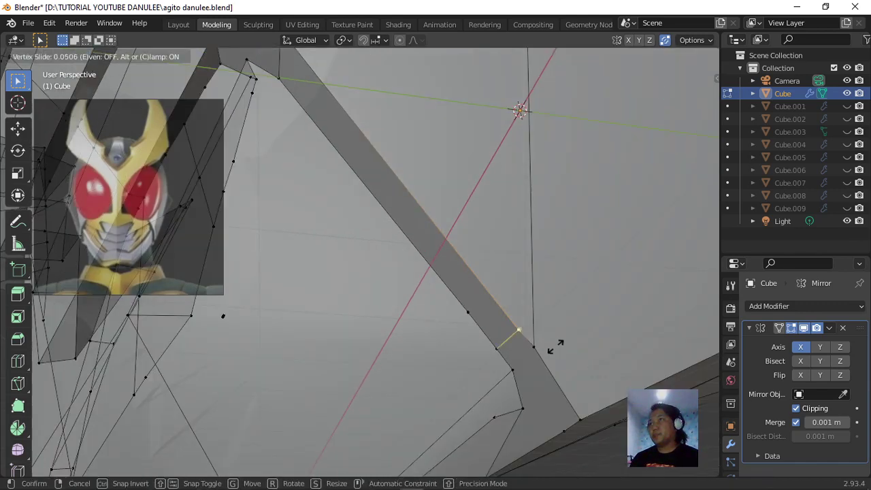
click(503, 357)
Slide the two surplus vertices on the seam's mouthpiece-side edge onto its lower corner vertex so they merge.
key(g)
key(g)
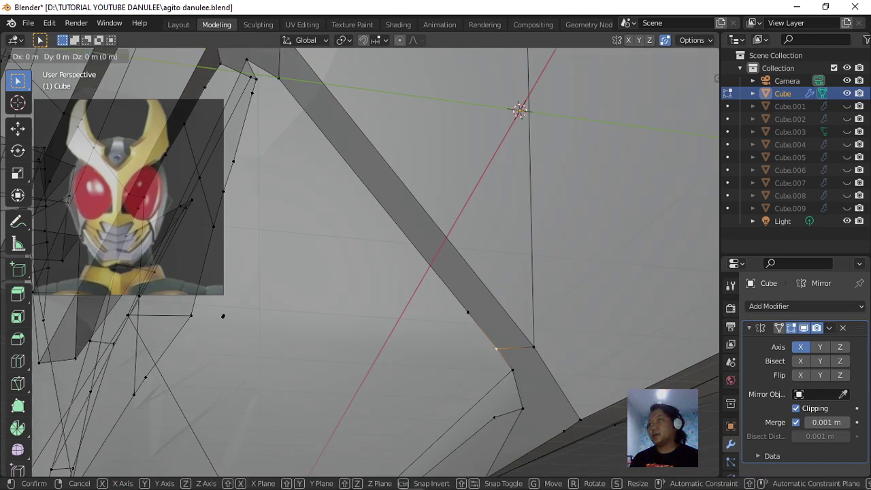
click(466, 309)
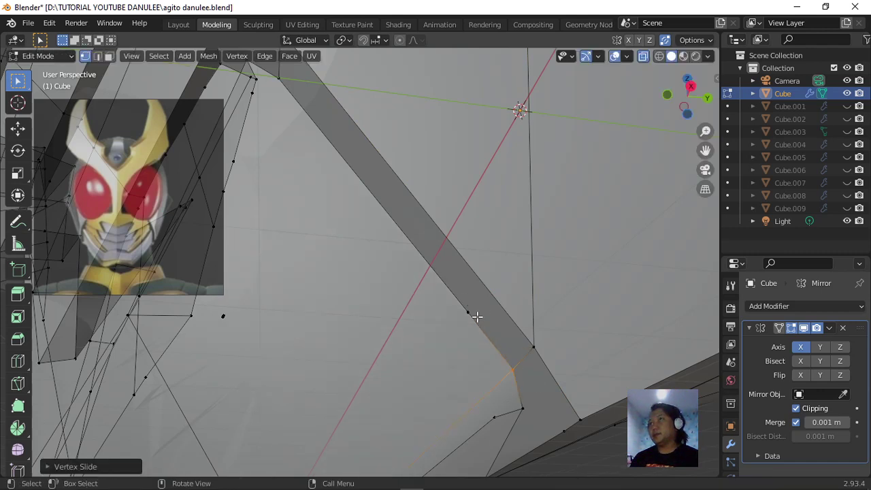
click(476, 316)
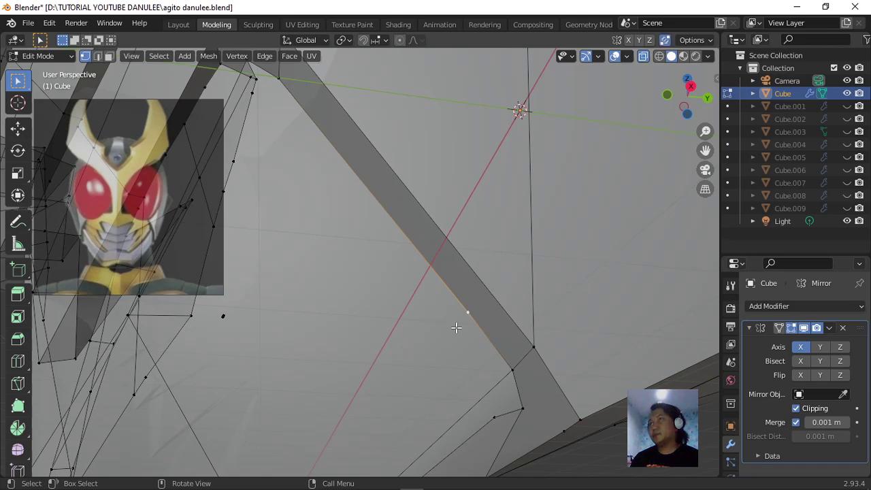
key(g)
key(g)
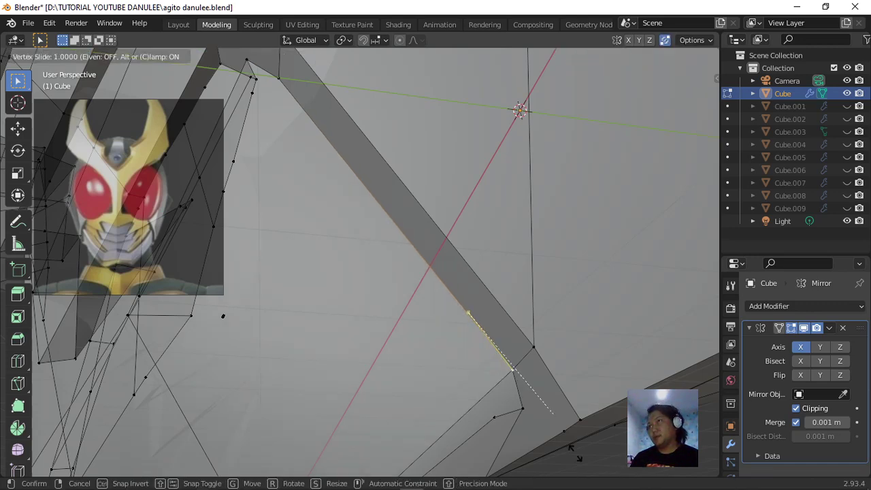
click(554, 417)
middle_drag(558, 420, 538, 403)
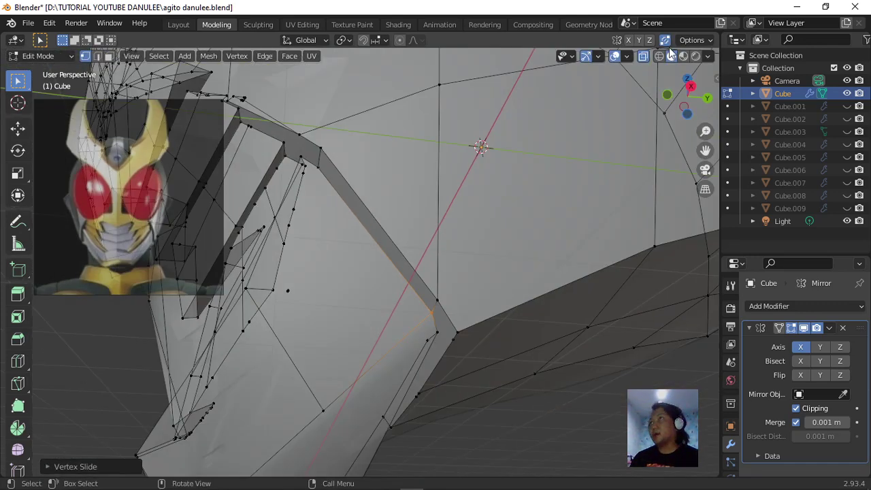
With Auto Merge off, slide the vertex below the seam's corner onto its neighbour and move it away again.
scroll(444, 372, up, 1)
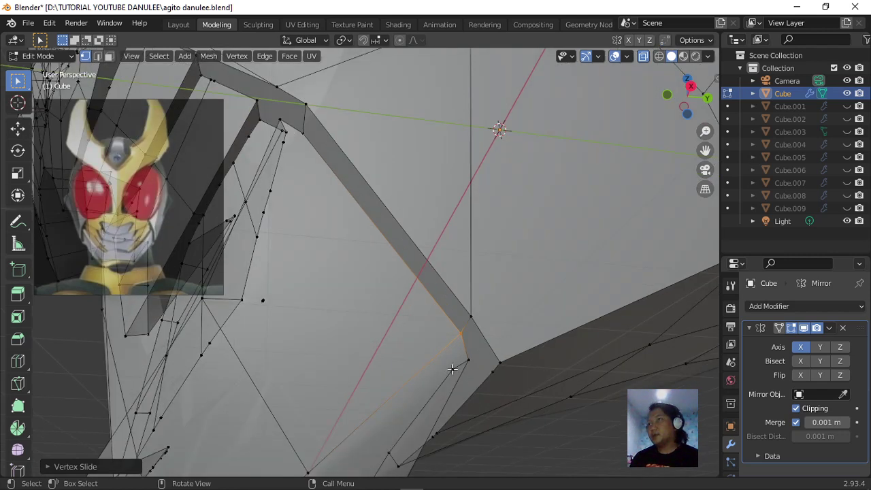
click(453, 369)
key(g)
key(g)
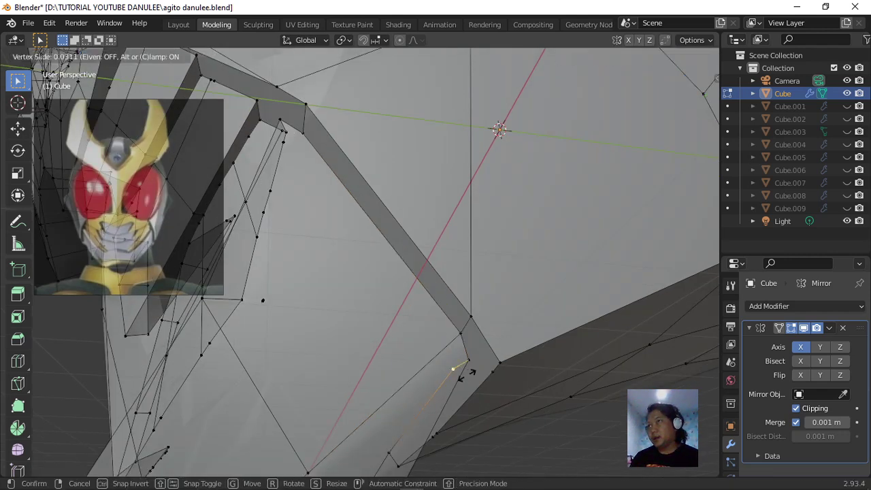
click(550, 342)
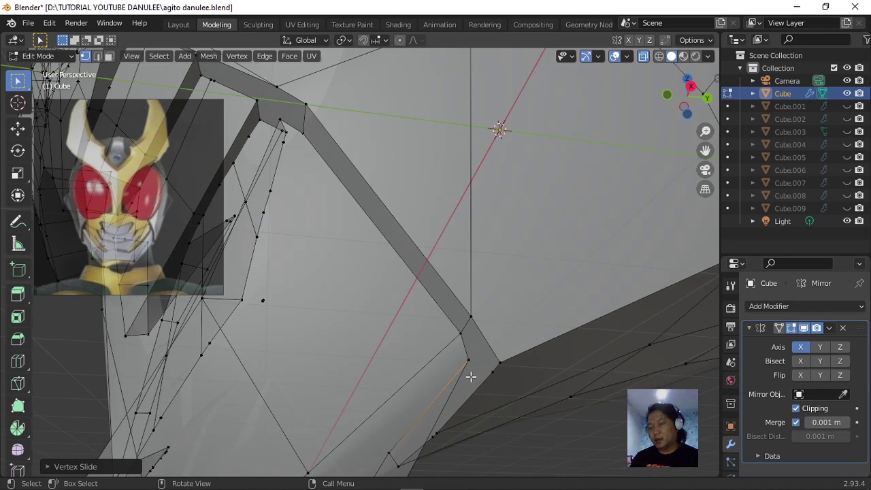
key(g)
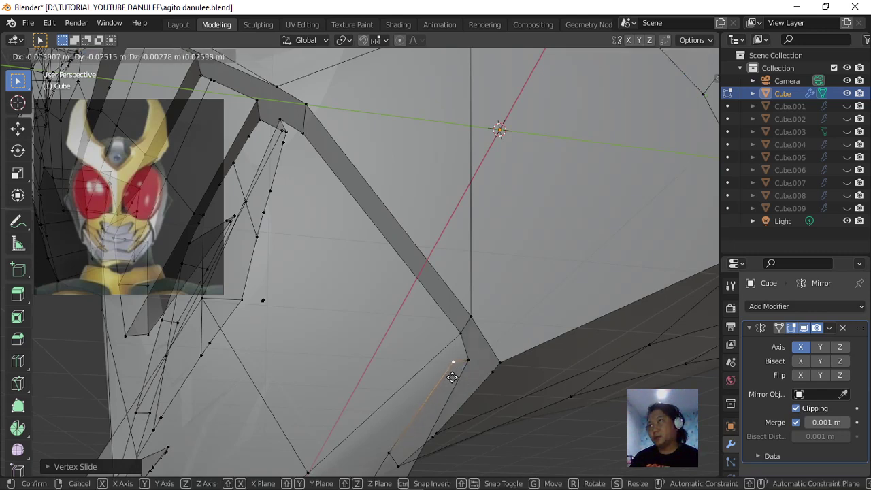
click(449, 386)
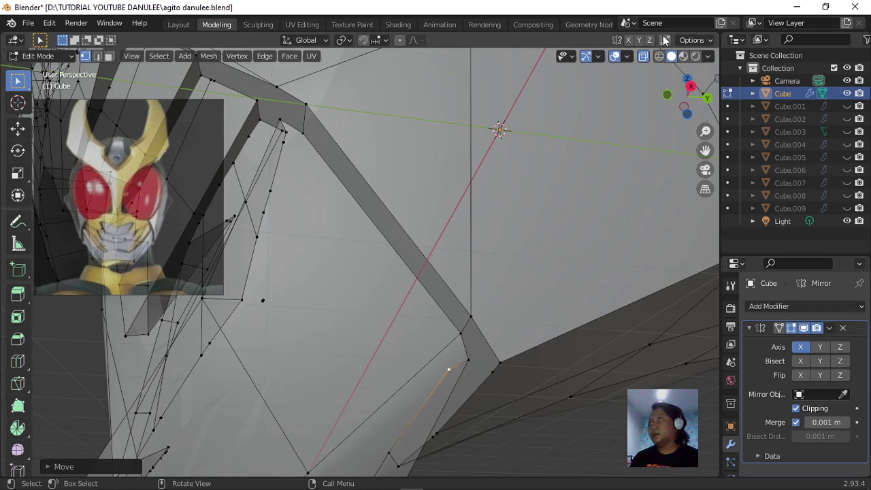
With Auto Merge on, slide the vertex below the seam's corner onto its neighbour so they merge.
key(g)
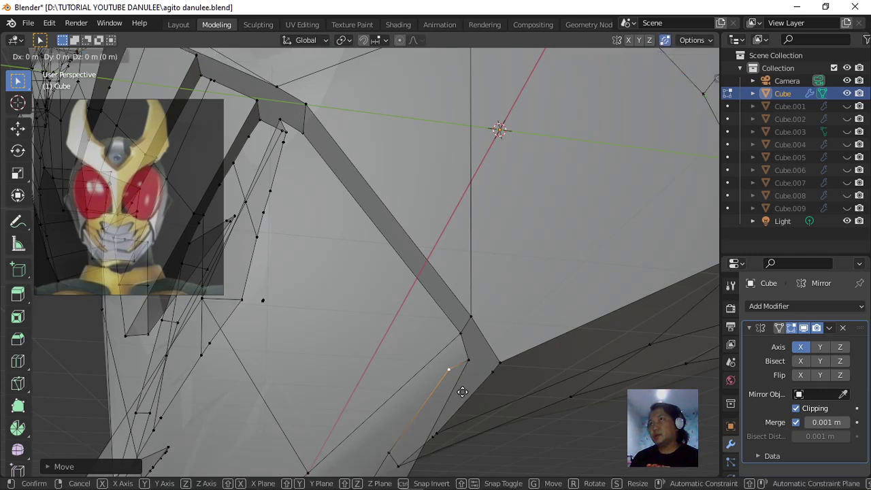
key(g)
click(520, 368)
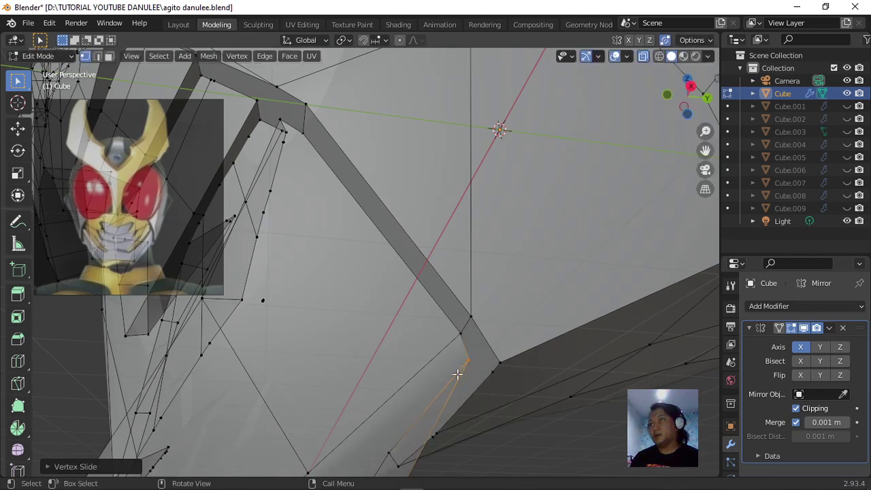
Delete the stray loose vertex on the jaw beside the mouth slots and inspect the mesh around the slots.
scroll(458, 375, down, 5)
middle_drag(465, 375, 508, 383)
scroll(414, 283, up, 3)
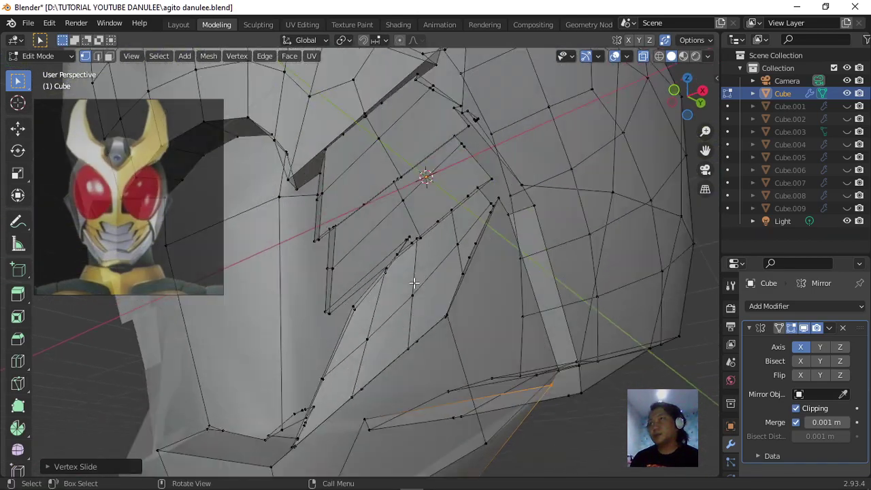
middle_drag(414, 283, 349, 395)
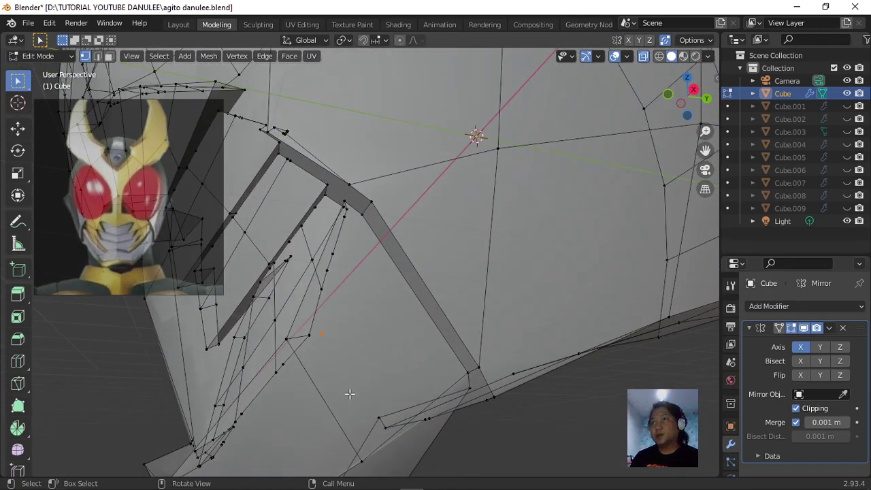
key(x)
click(302, 327)
middle_drag(302, 327, 467, 395)
scroll(467, 395, up, 4)
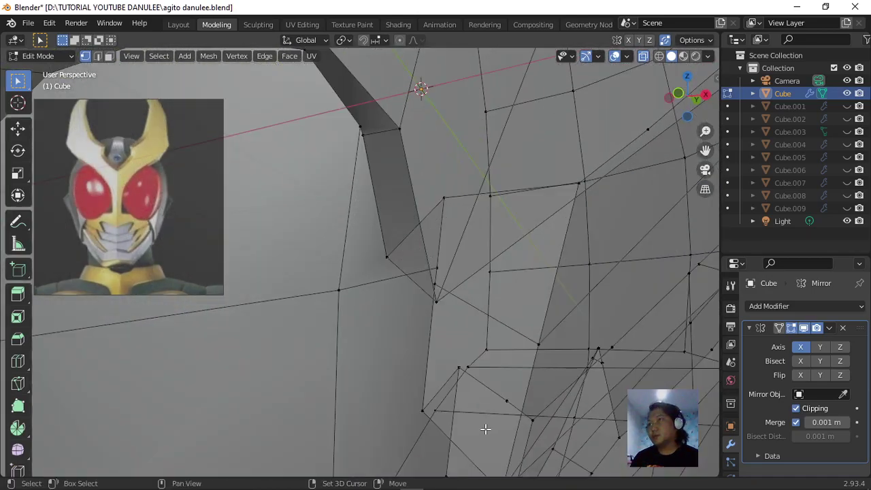
shift+middle_drag(485, 429, 527, 371)
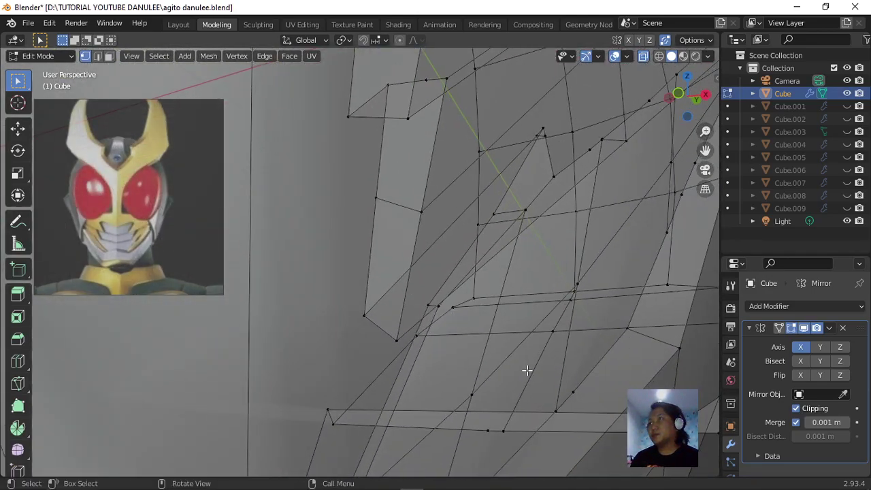
Dissolve the surplus vertex below the mouth slots and the one on the edge of the narrow seam strip under the jaw.
right_click(582, 398)
mouse_move(584, 403)
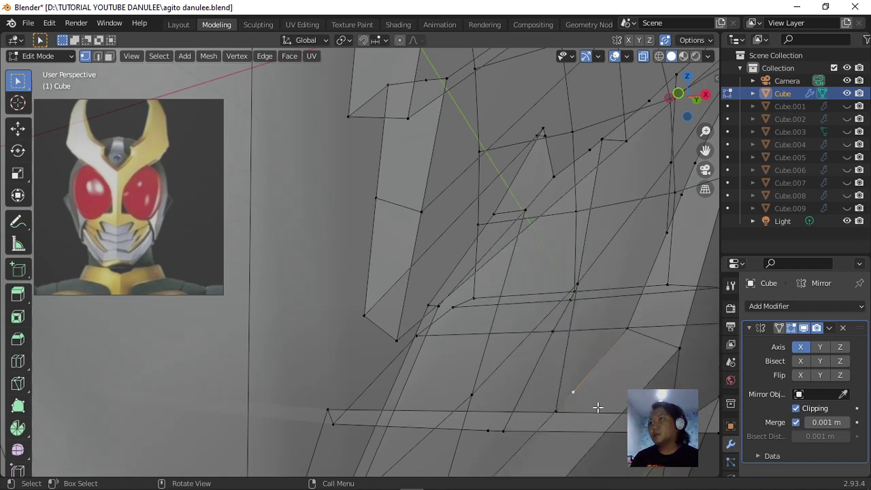
right_click(576, 391)
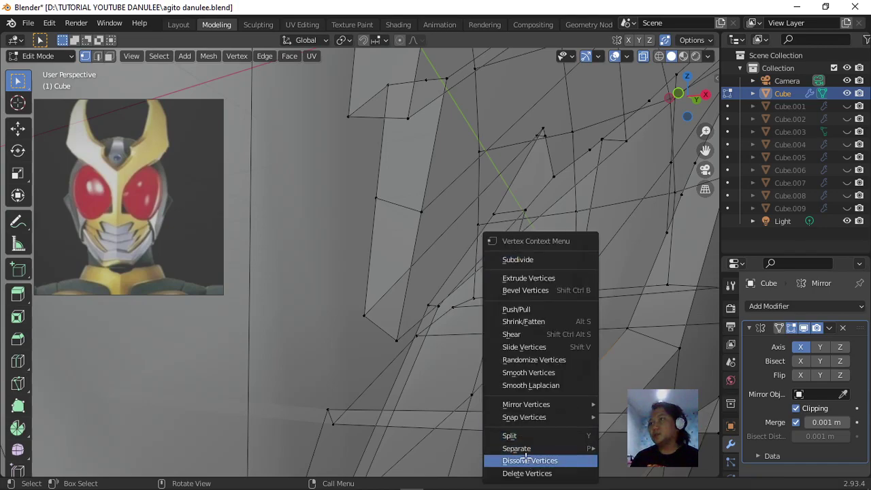
click(526, 461)
middle_drag(567, 426, 413, 289)
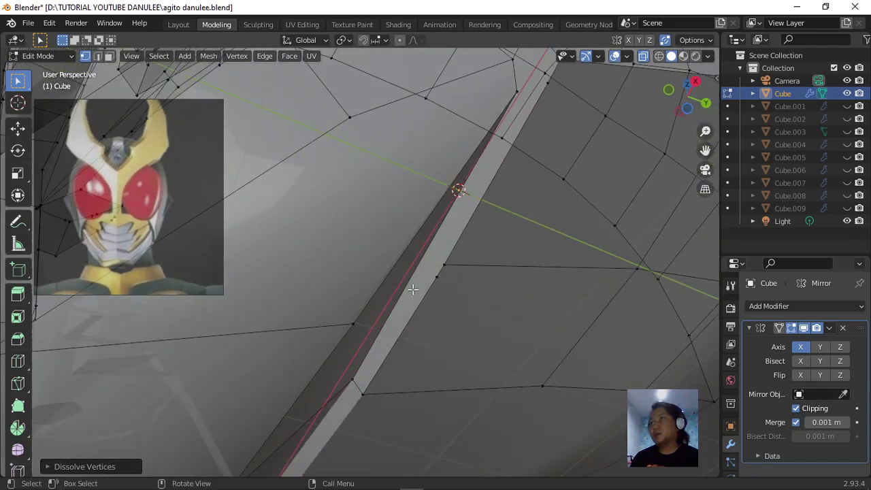
click(437, 277)
right_click(439, 281)
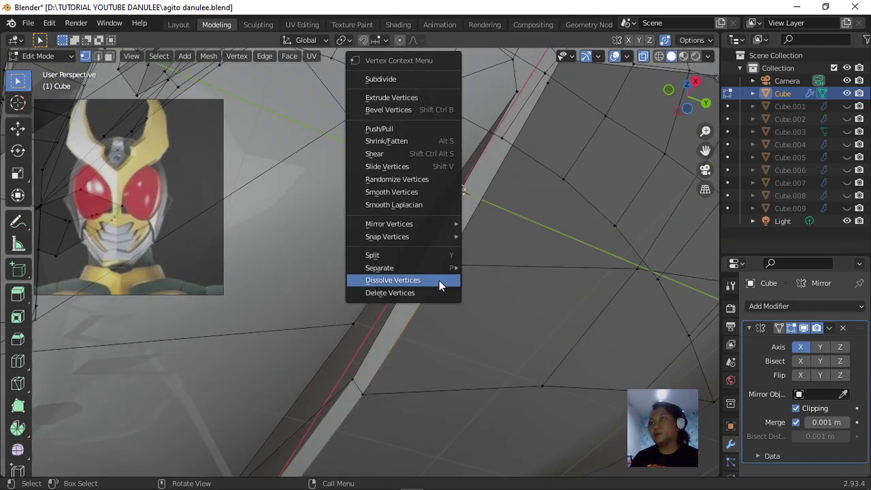
click(439, 280)
Slide the surplus vertex beside the seam strip's lower rear corner onto the corner vertex so they merge.
middle_drag(428, 284, 485, 283)
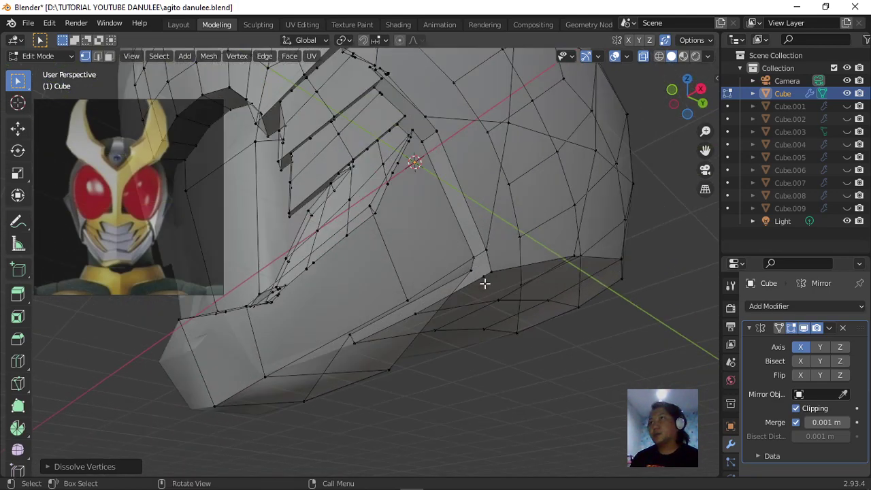
scroll(486, 284, up, 2)
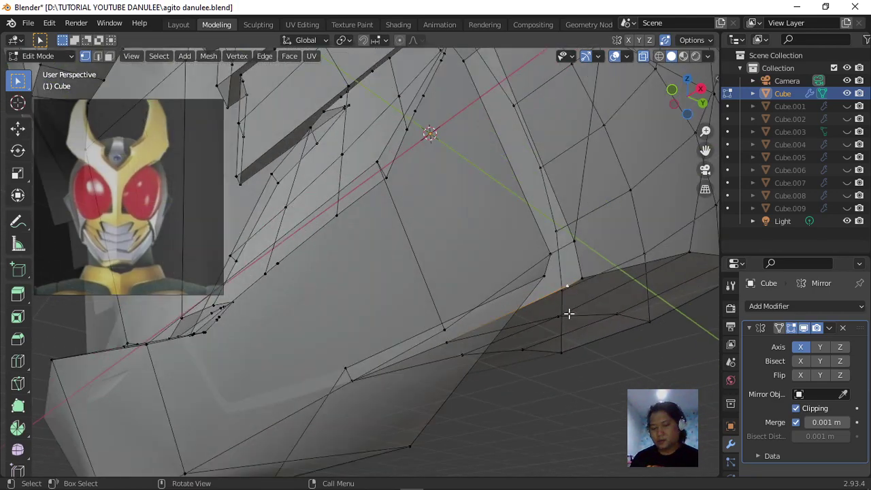
key(shift+v)
click(625, 293)
scroll(591, 285, up, 1)
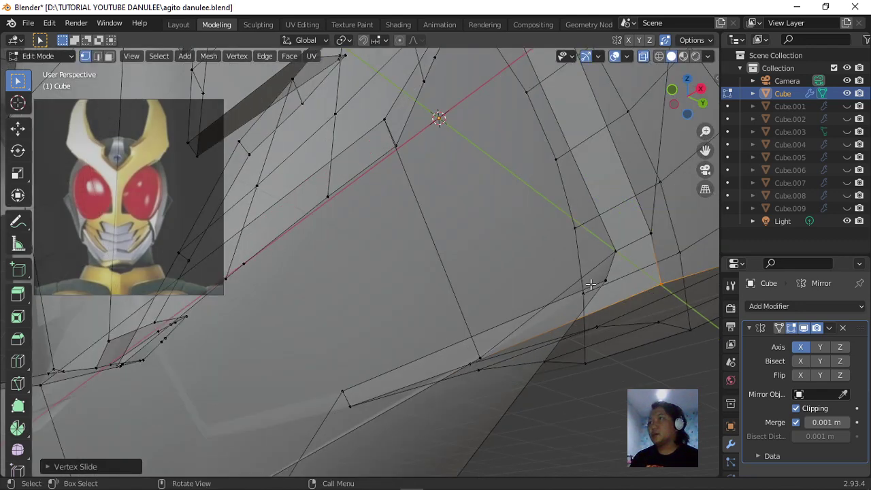
Knife-cut an edge across the seam strip's lower rear corner, joining its inner vertex to the outer corner vertex.
shift+middle_drag(599, 311, 497, 346)
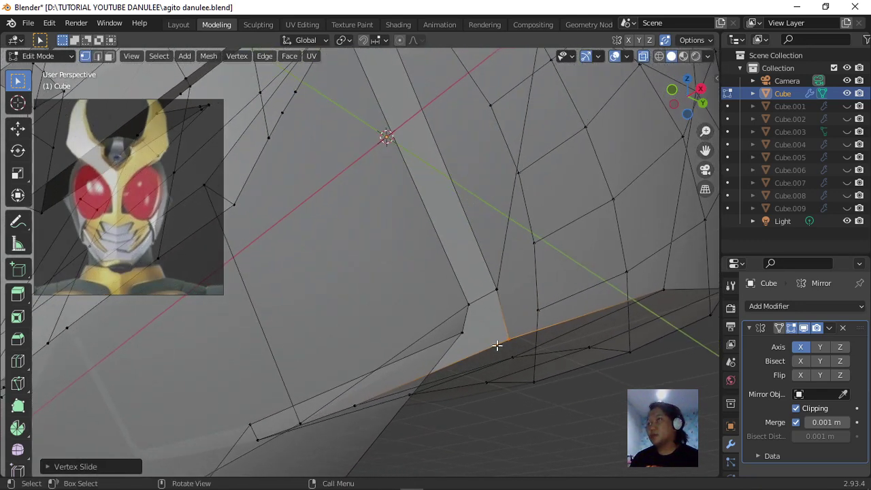
key(k)
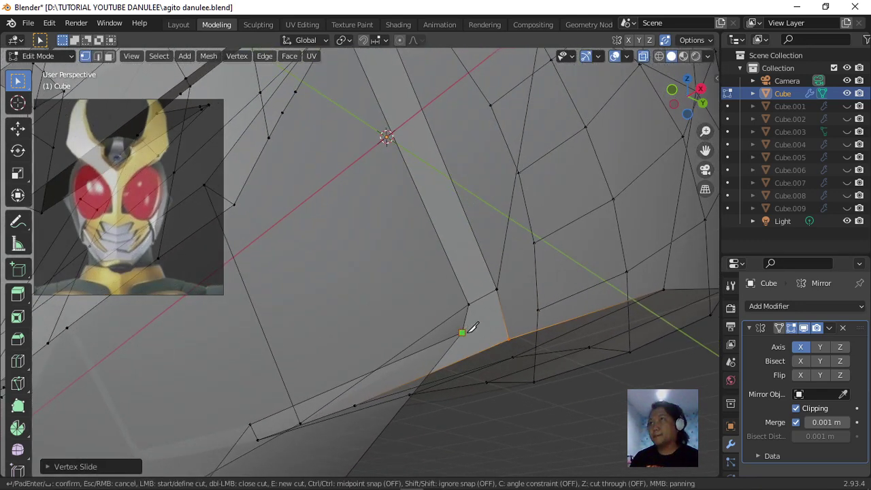
click(517, 330)
key(Return)
Select the vertex row running from the seam strip across the helmet's underside and edge-slide it by -1 onto the neighbouring row.
middle_drag(484, 358, 461, 341)
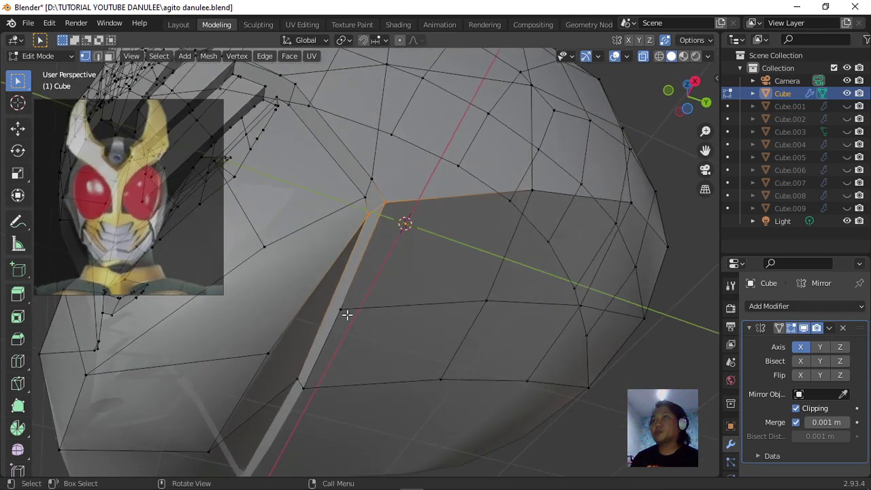
ctrl+click(578, 305)
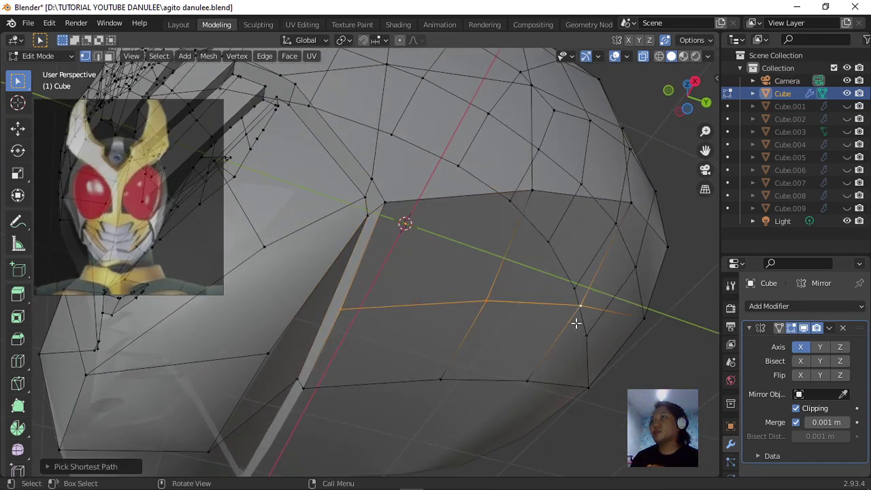
key(g)
key(g)
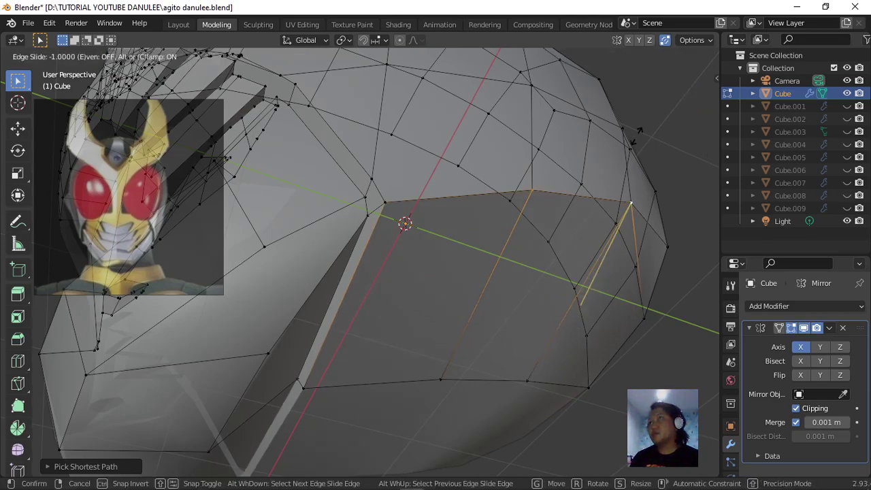
click(640, 132)
Turn off the viewport's X-ray display.
scroll(582, 321, down, 3)
middle_drag(583, 321, 451, 333)
scroll(436, 300, up, 4)
middle_drag(401, 262, 377, 209)
click(644, 55)
Dissolve the two surplus vertices on the forehead crest's inner edge nearest its centre corner.
scroll(443, 205, up, 6)
scroll(413, 211, up, 3)
scroll(415, 210, down, 2)
click(357, 209)
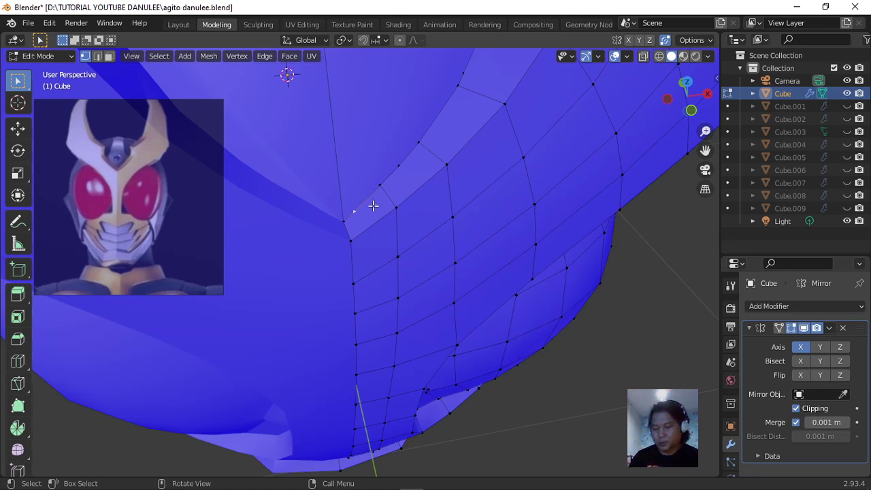
right_click(363, 205)
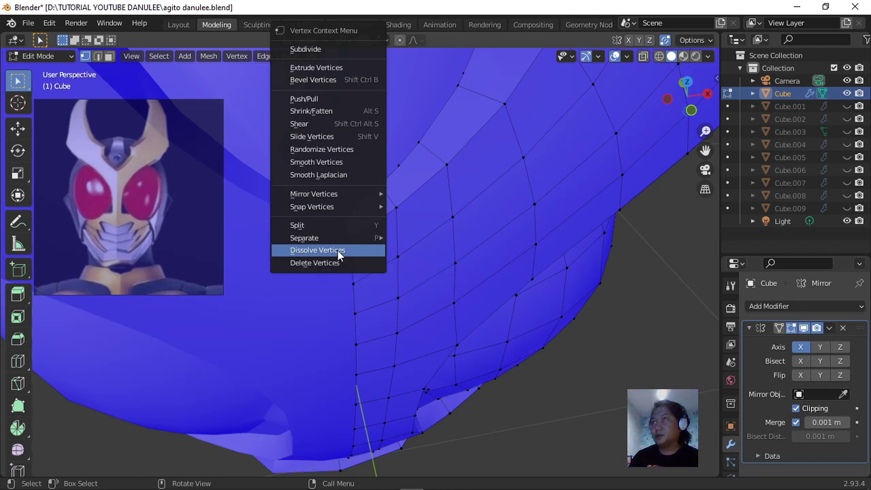
click(339, 250)
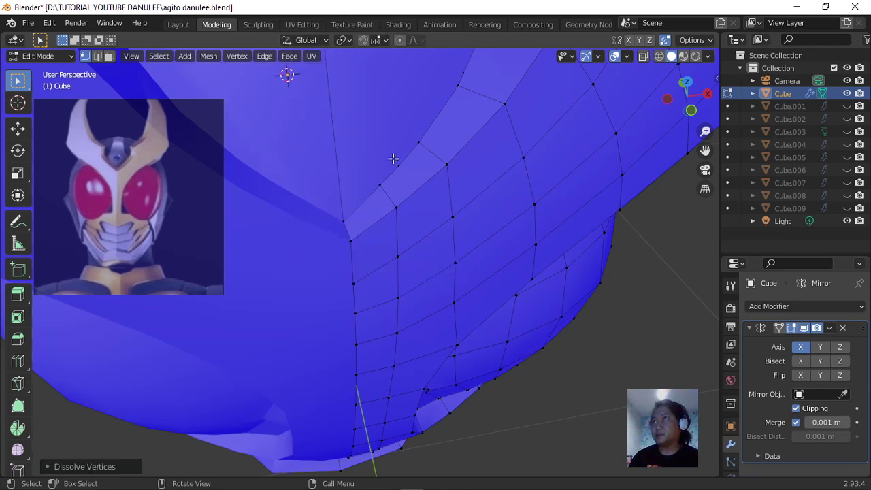
click(398, 163)
right_click(398, 163)
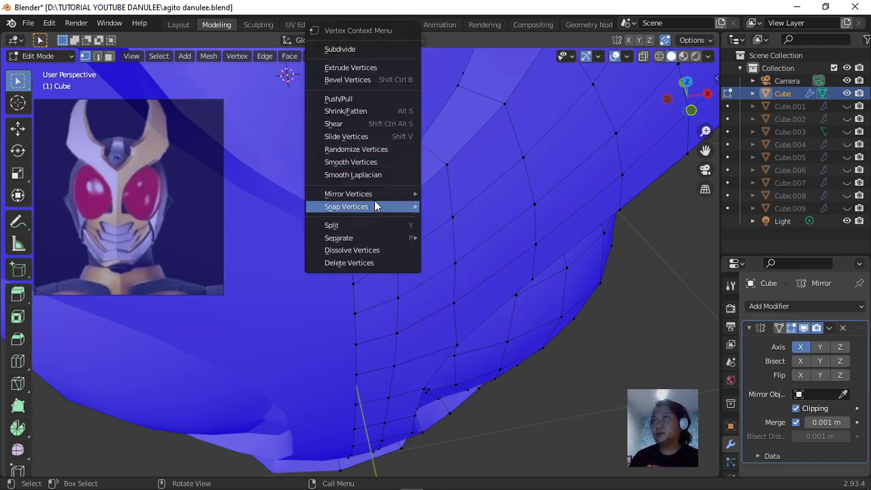
click(382, 249)
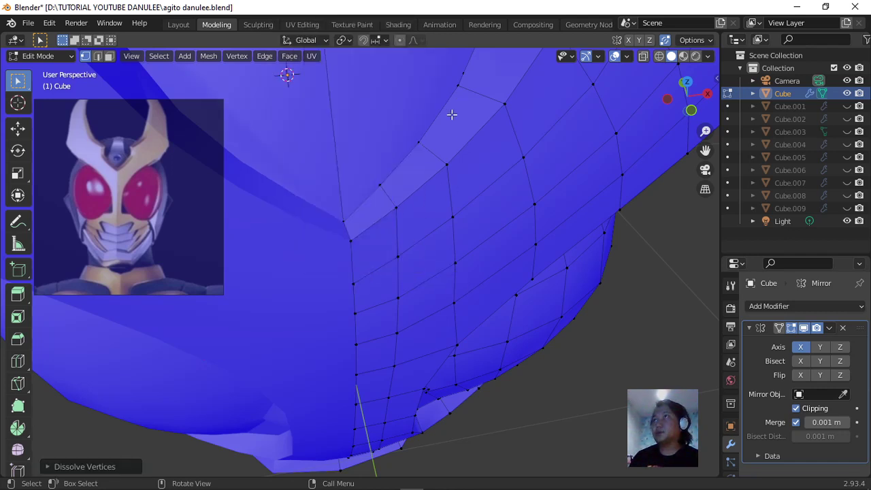
Dissolve the two surplus vertices farther up the forehead crest's inner edge, below the bend.
scroll(453, 113, down, 1)
middle_drag(447, 109, 434, 167)
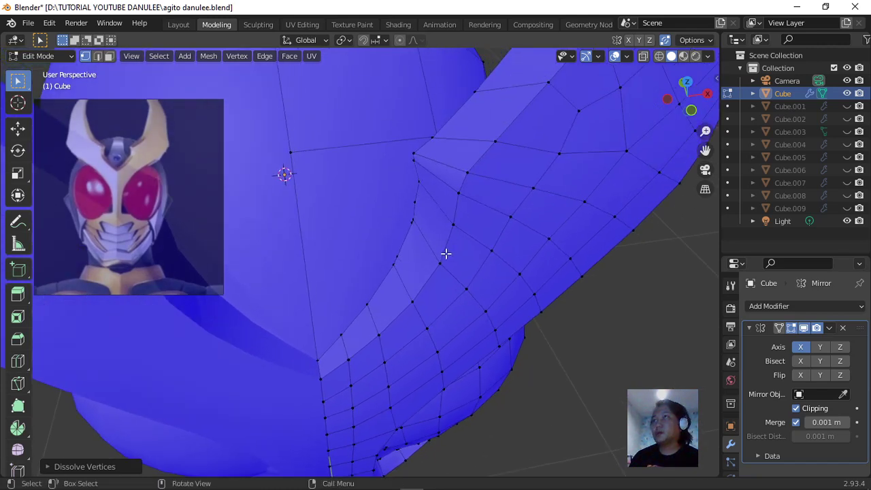
scroll(446, 255, up, 2)
click(422, 259)
right_click(422, 259)
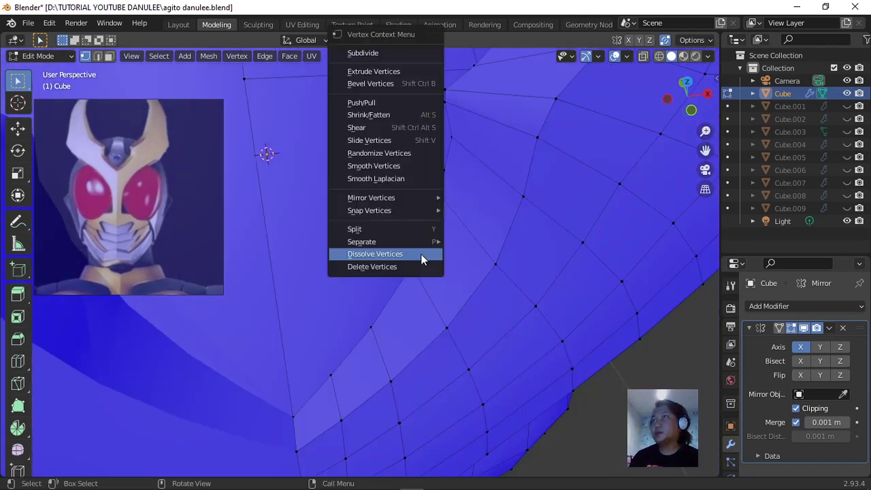
click(422, 256)
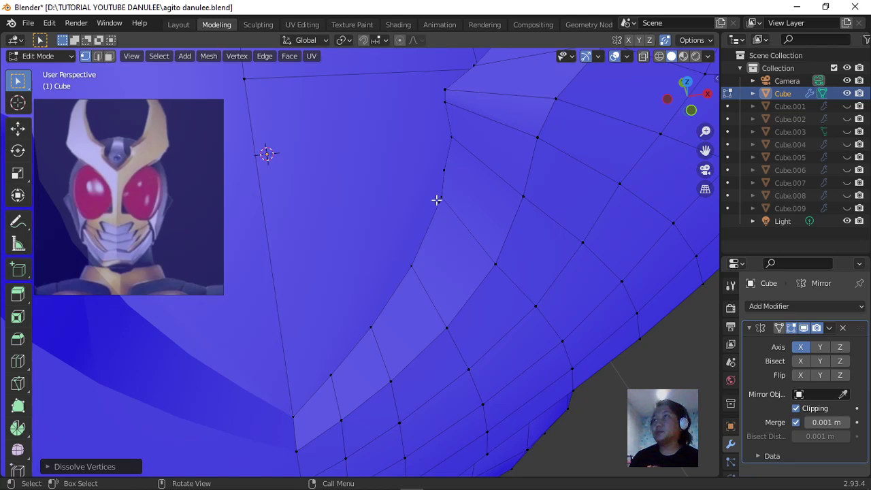
click(436, 199)
scroll(455, 210, up, 6)
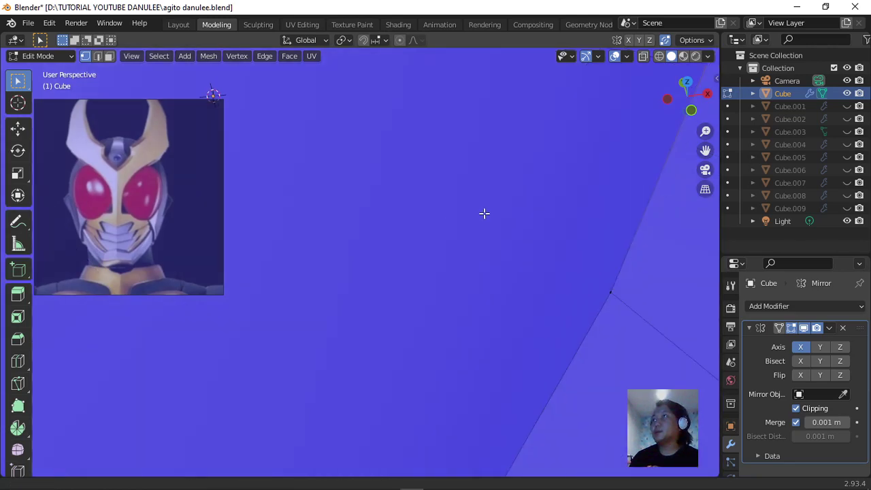
scroll(442, 259, down, 3)
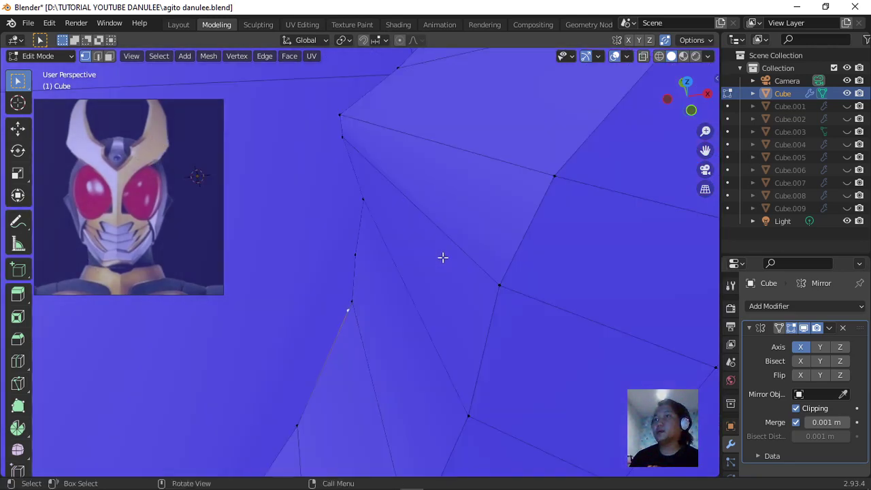
right_click(384, 292)
click(384, 292)
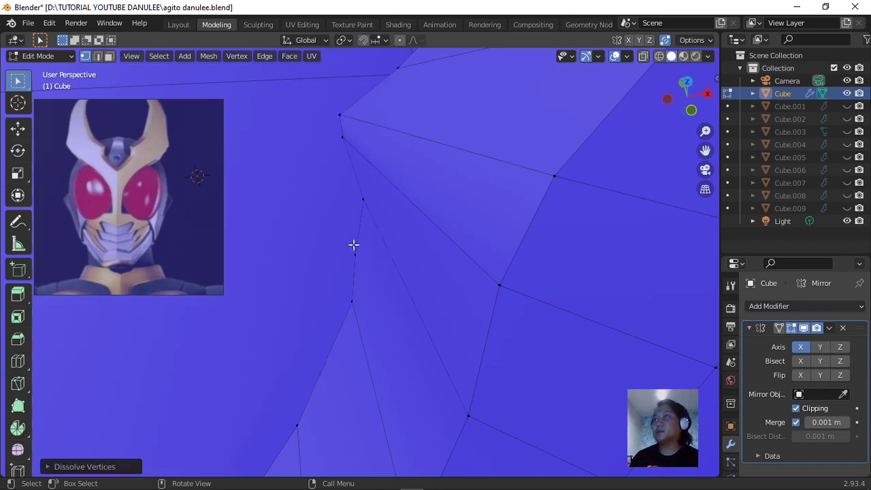
Try to dissolve the in-between vertex at the bend of the forehead crest's inner edge.
click(354, 248)
right_click(355, 249)
click(356, 249)
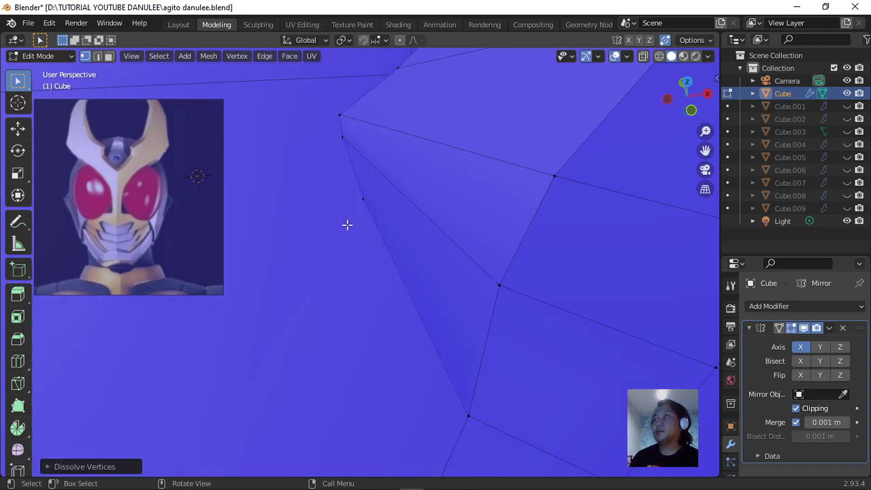
scroll(374, 224, down, 5)
scroll(375, 226, up, 3)
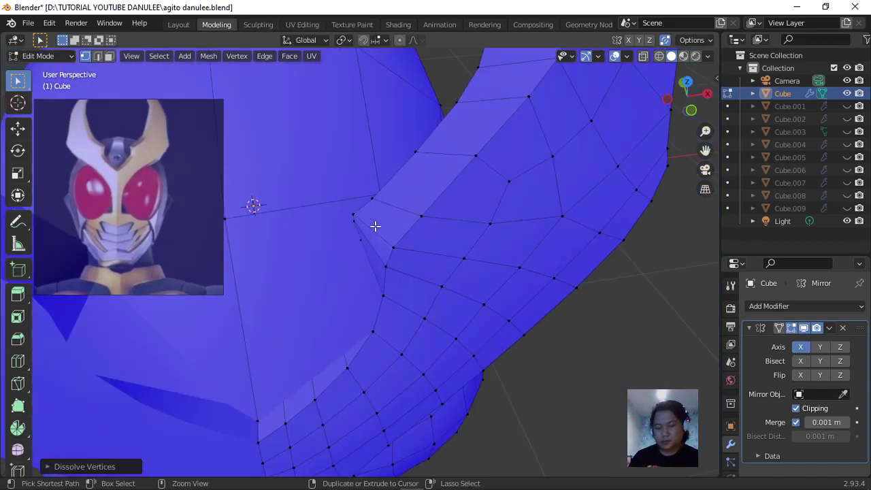
Knife-cut an edge from the unconnected vertex at the crest edge's bend to the existing vertex on the dome's centre line.
middle_drag(393, 292, 411, 273)
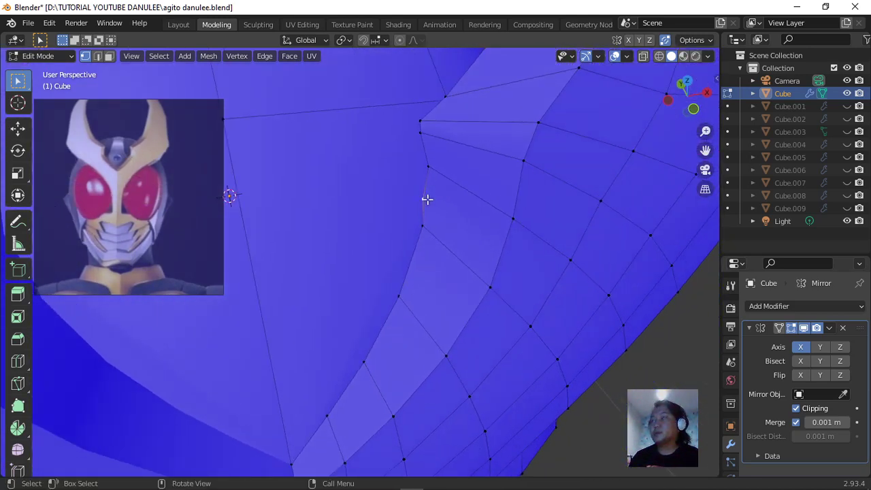
scroll(432, 204, up, 2)
scroll(451, 163, down, 3)
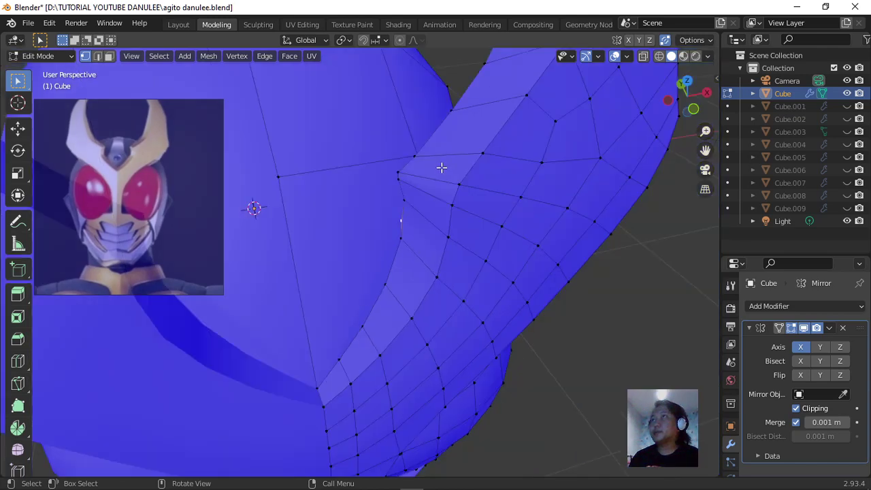
mouse_move(442, 167)
middle_down()
mouse_move(471, 181)
mouse_move(516, 184)
mouse_move(486, 168)
mouse_move(453, 169)
middle_up()
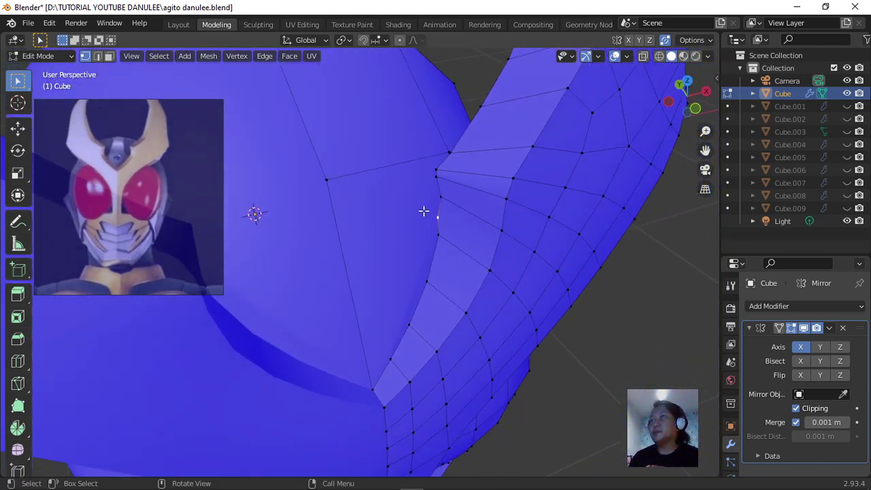
scroll(423, 211, up, 2)
scroll(424, 211, down, 2)
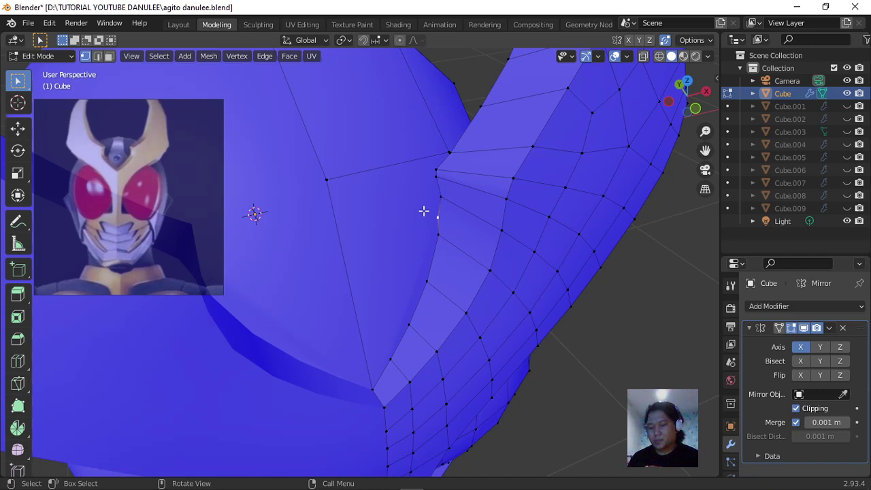
key(k)
click(439, 216)
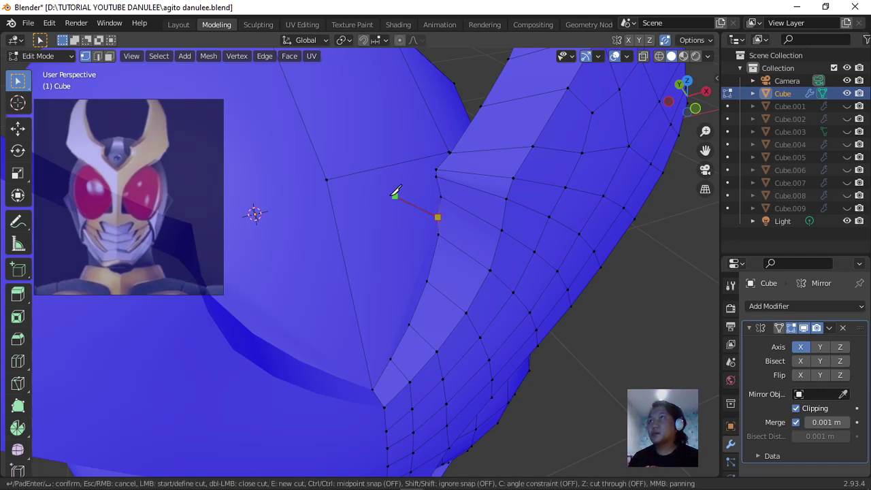
click(328, 179)
key(Return)
Knife-cut an edge from the second crest-edge vertex below the new cut across to the dome's centre-line edge.
scroll(401, 238, up, 2)
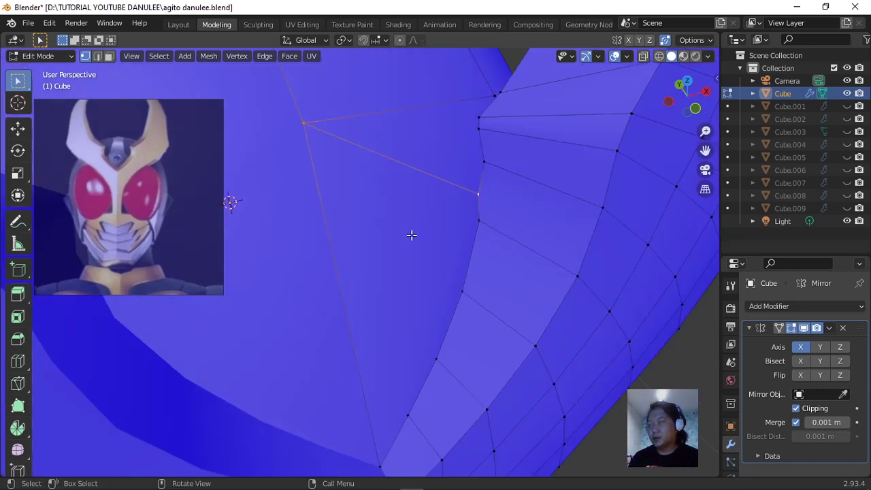
key(k)
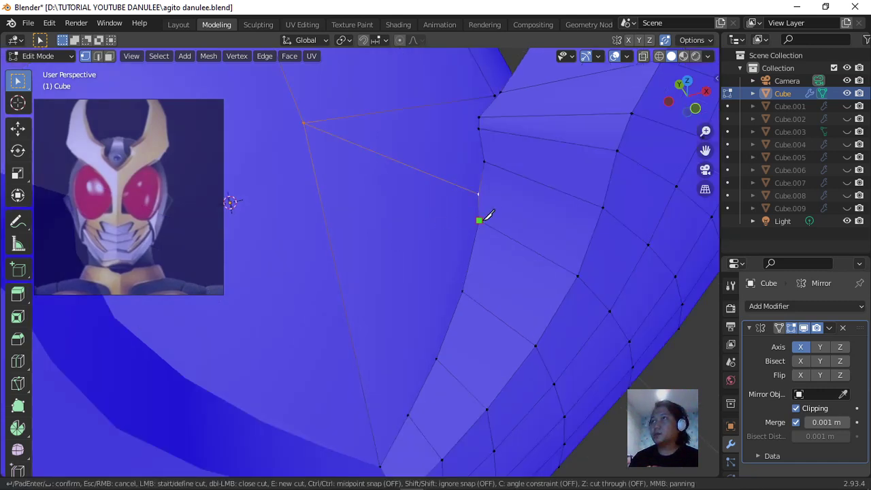
click(454, 287)
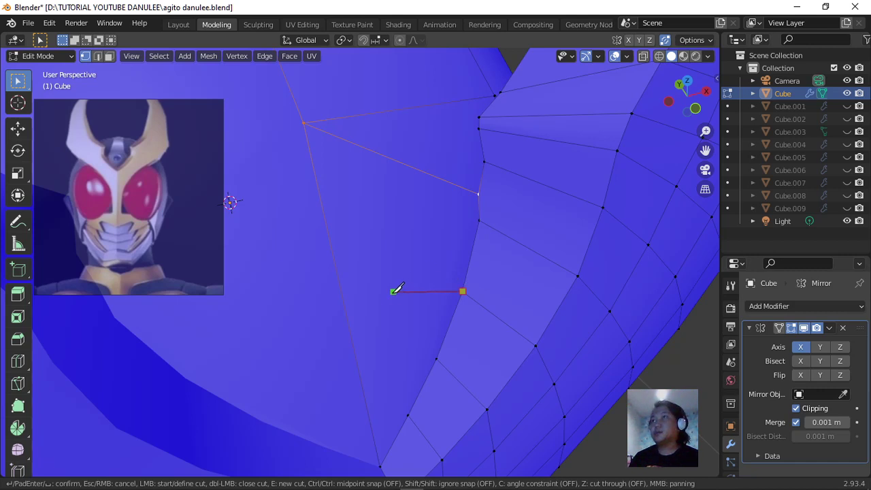
click(347, 316)
key(Return)
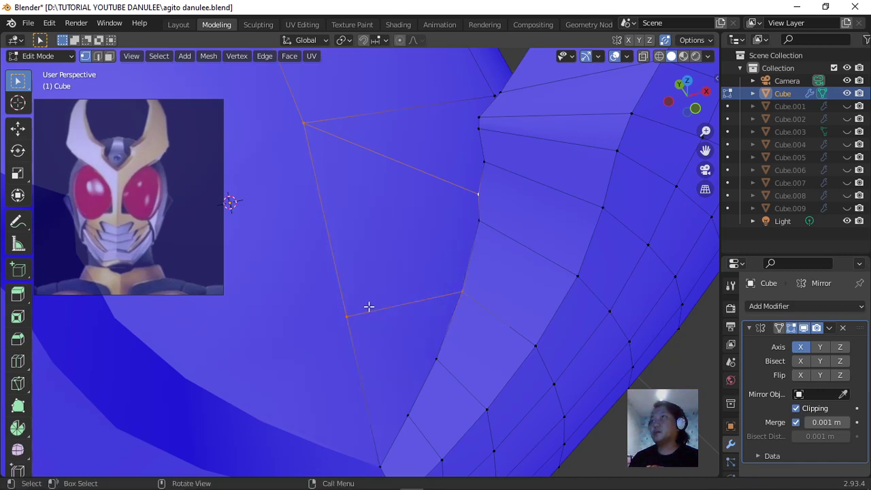
Knife-cut an edge from the crest-edge vertex between the two new cuts across to the dome's centre-line edge.
key(k)
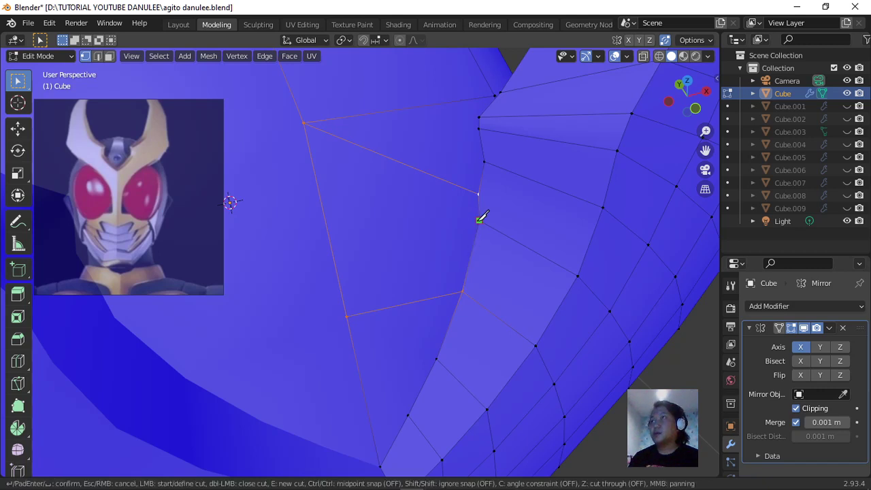
click(480, 220)
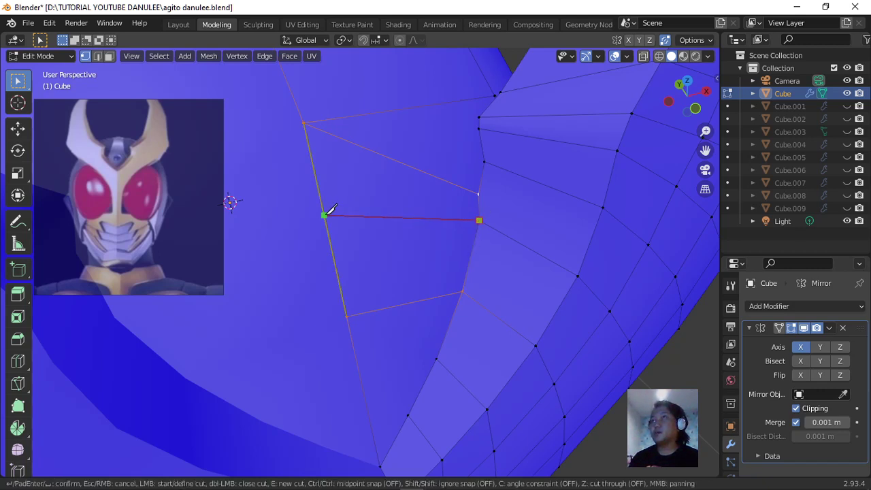
Complete the knife cut from the horn-base edge vertex to the upper corner vertex on the forehead.
click(303, 123)
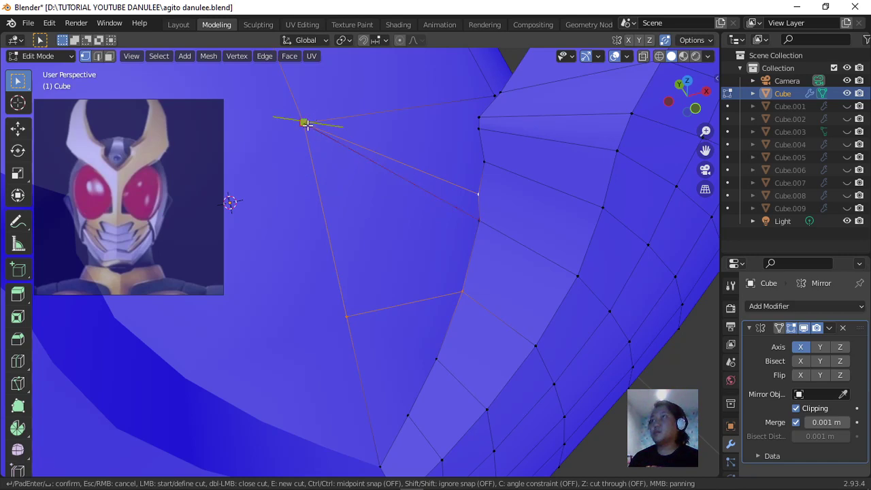
key(Return)
scroll(453, 369, down, 5)
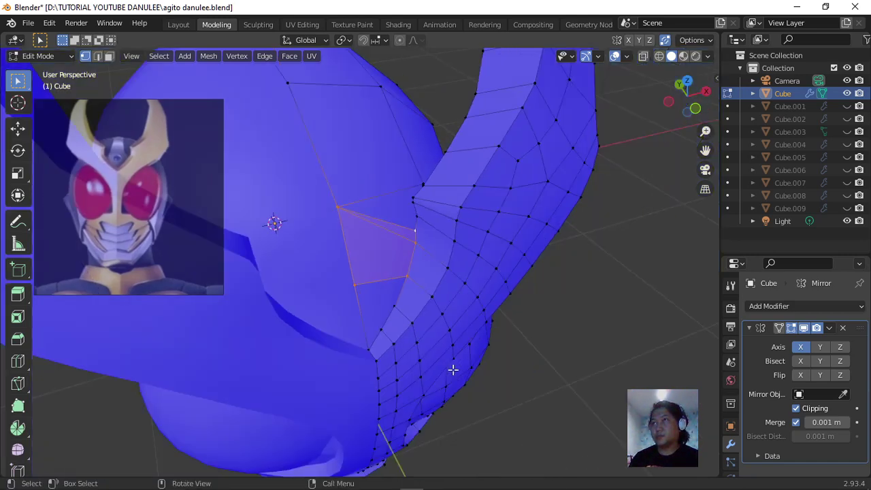
Knife-cut from the lowest inner horn-edge vertex to the lower forehead vertex and back to the next vertex up the horn edge.
scroll(452, 370, up, 4)
key(k)
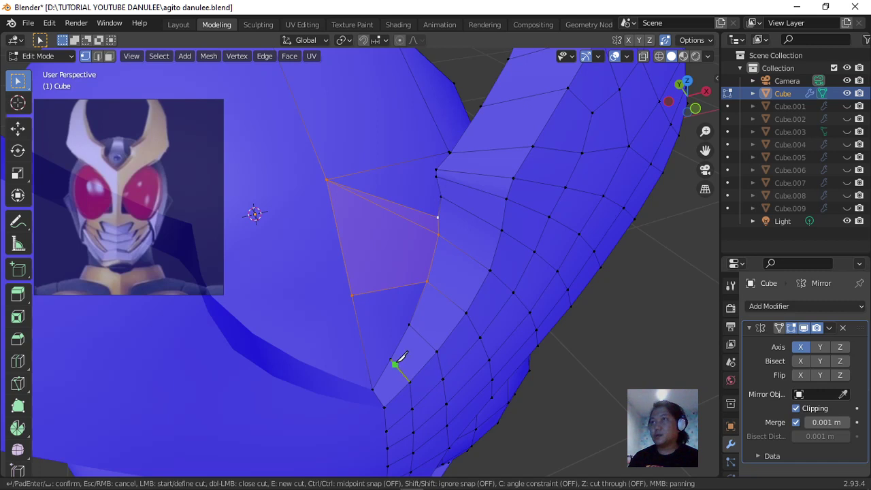
click(390, 359)
click(353, 296)
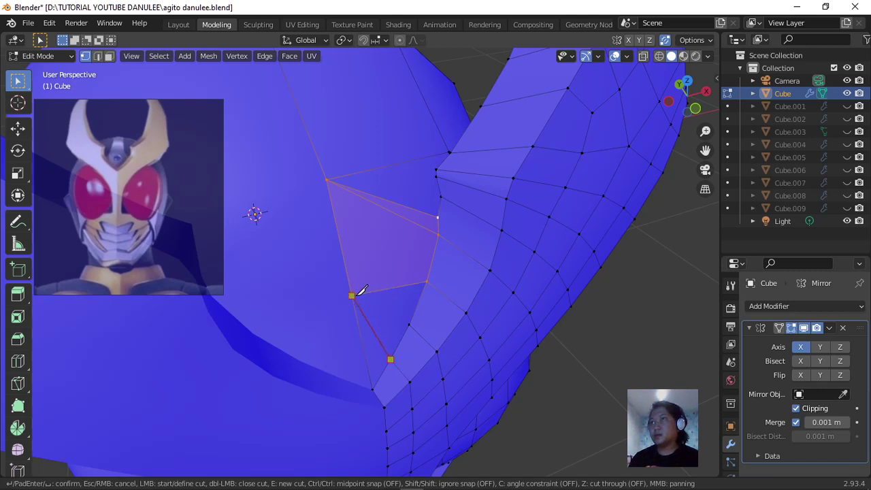
click(409, 324)
key(Return)
Examine the topology around the eye and the inner rim of its socket for unconnected and overlapping vertices.
middle_drag(409, 324, 408, 243)
scroll(321, 259, up, 2)
scroll(302, 252, down, 2)
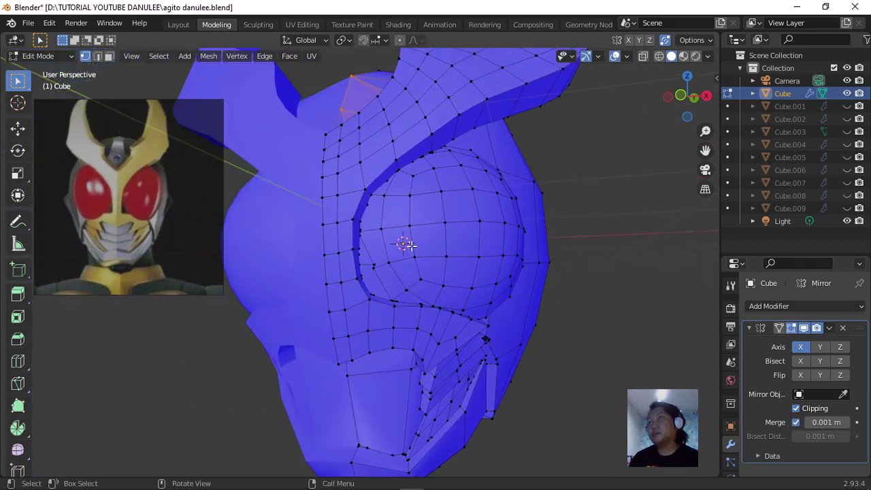
scroll(410, 243, up, 8)
scroll(413, 261, down, 6)
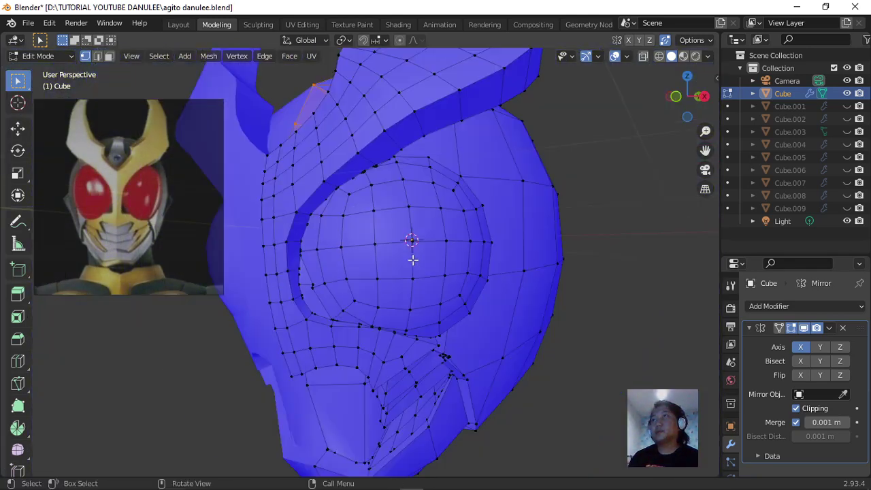
shift+middle_drag(411, 259, 429, 257)
scroll(430, 257, up, 3)
scroll(442, 249, up, 2)
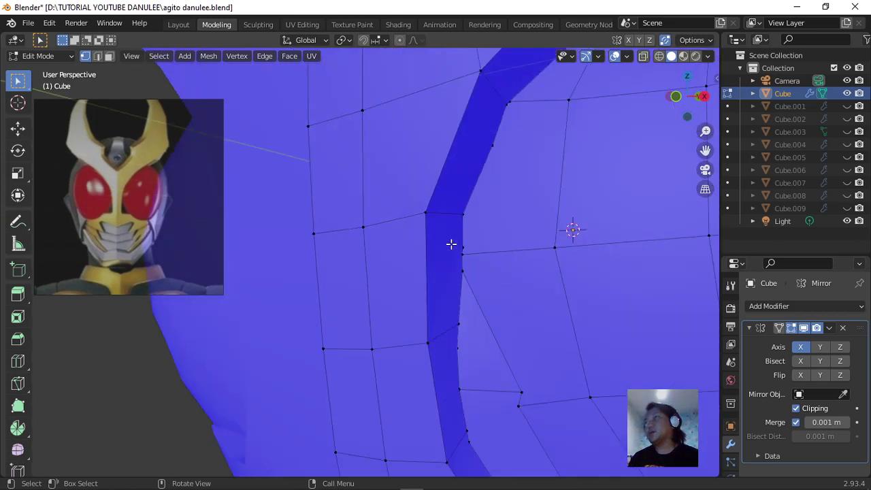
middle_drag(479, 243, 449, 297)
middle_drag(279, 286, 434, 270)
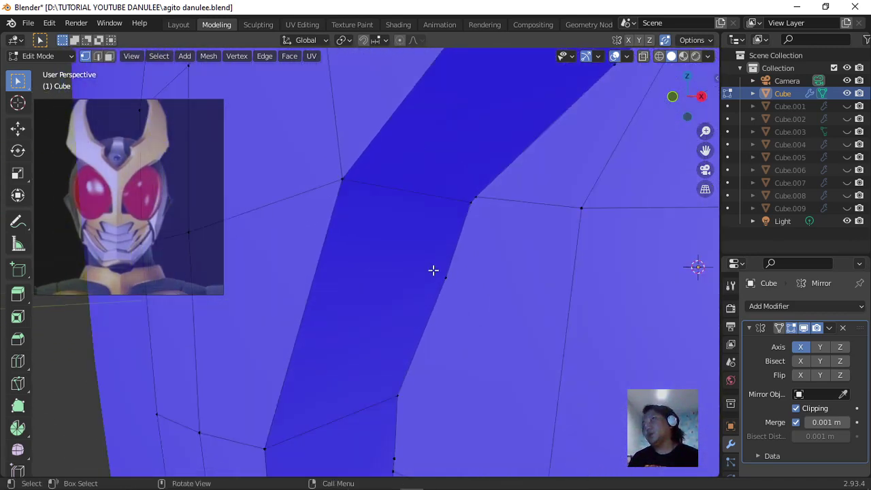
scroll(446, 296, up, 3)
scroll(431, 291, down, 5)
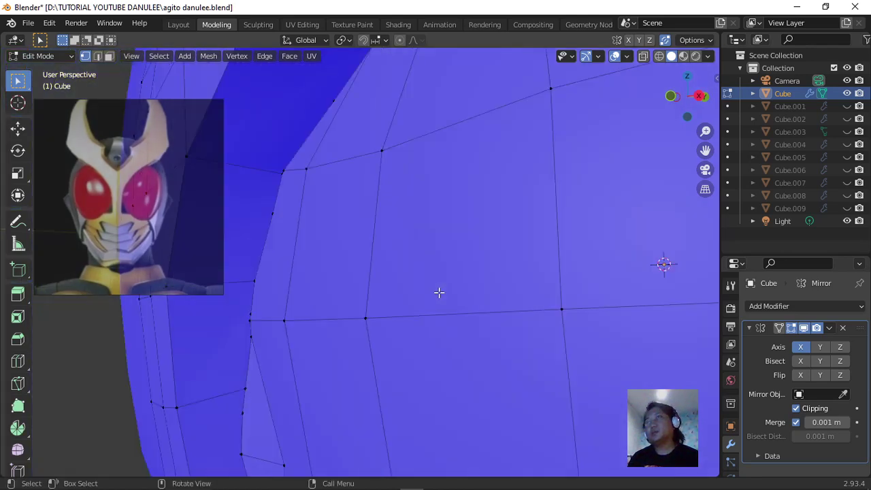
shift+middle_drag(395, 283, 424, 288)
scroll(408, 288, up, 2)
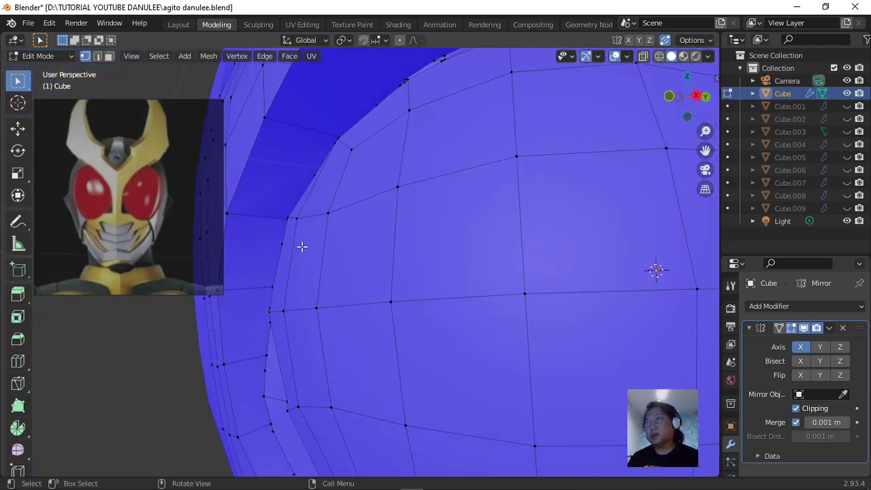
scroll(273, 236, down, 2)
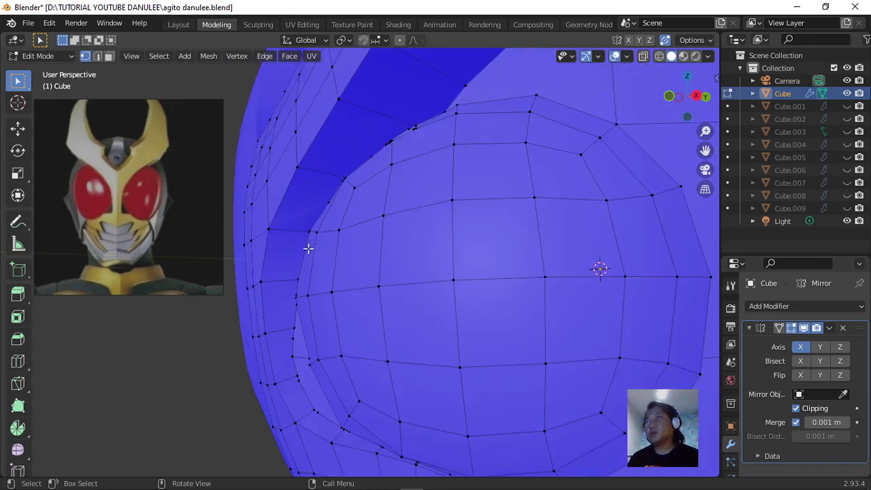
scroll(308, 249, up, 1)
middle_drag(307, 249, 380, 237)
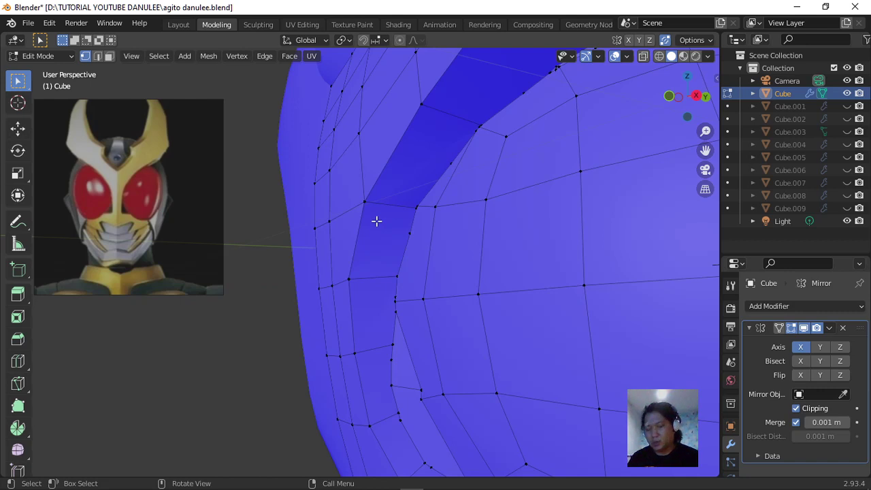
Knife-cut across the inner eye-socket rim from its outer corner vertex to the loose vertex on the eye-side edge.
key(k)
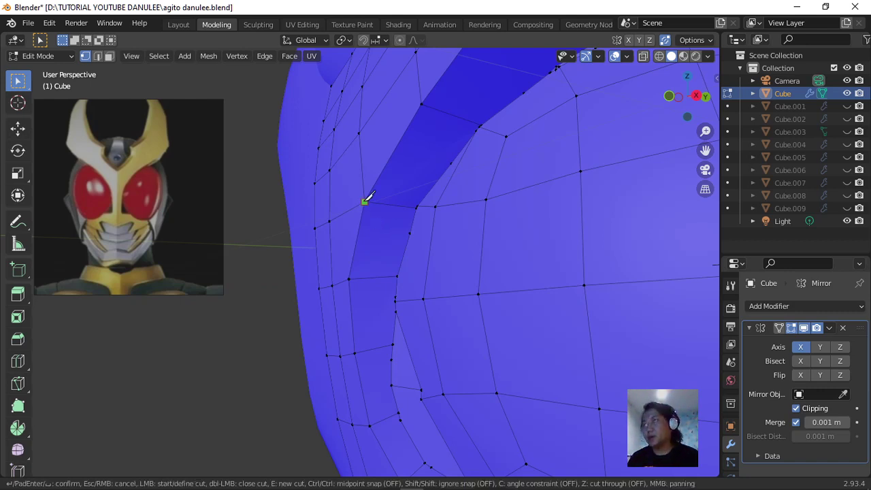
click(364, 202)
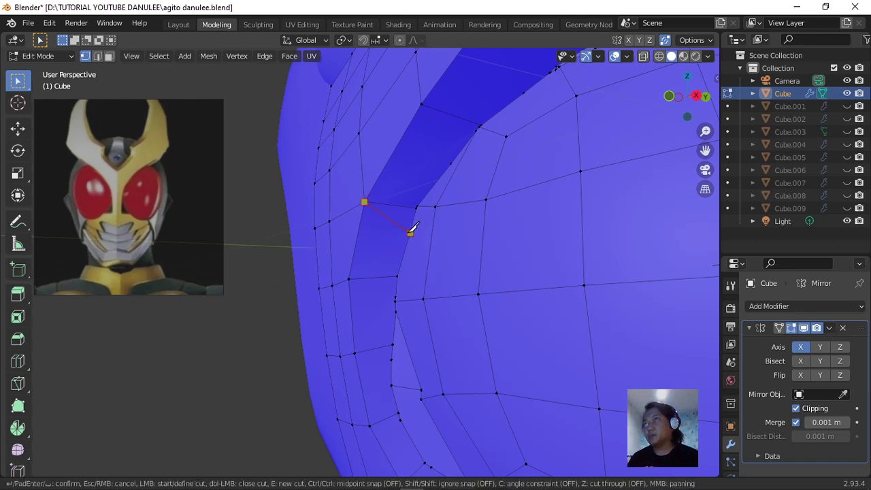
click(410, 232)
key(Return)
Turn on X-ray and merge the two close vertices at the end of the new rim cut using At Last.
middle_drag(412, 229, 504, 167)
click(449, 177)
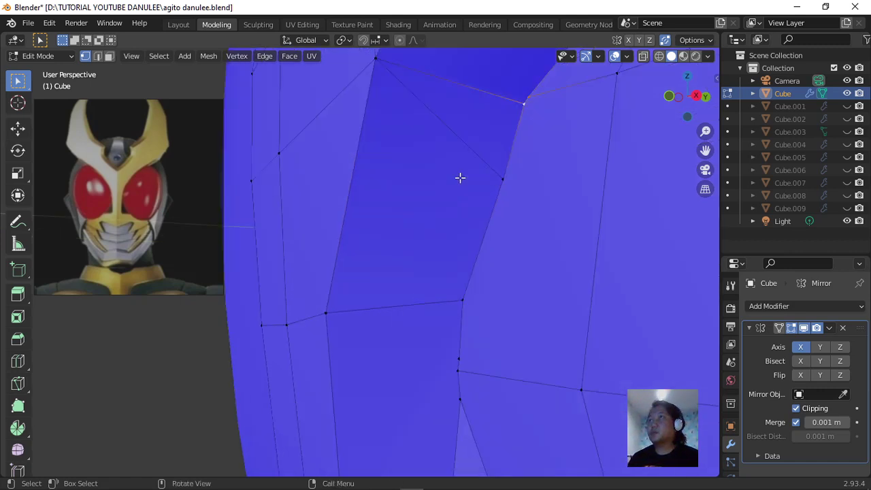
alt+click(456, 180)
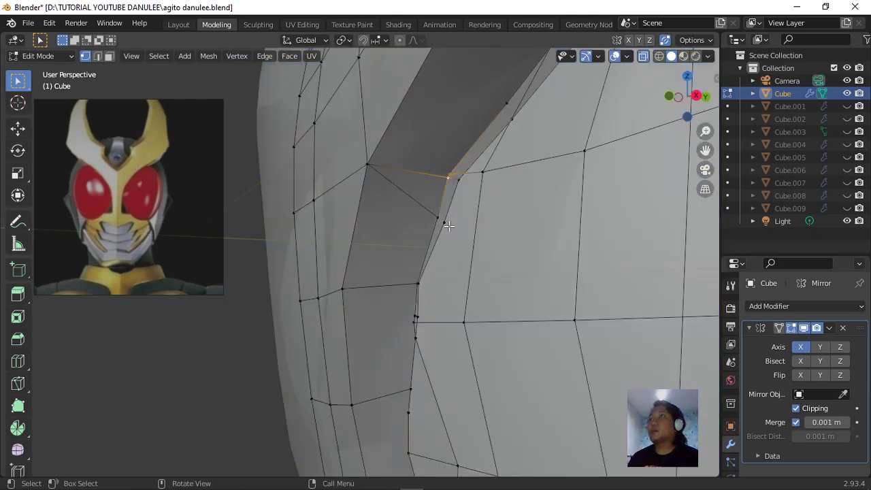
click(453, 226)
mouse_move(457, 228)
middle_down()
mouse_move(467, 236)
mouse_move(451, 218)
middle_up()
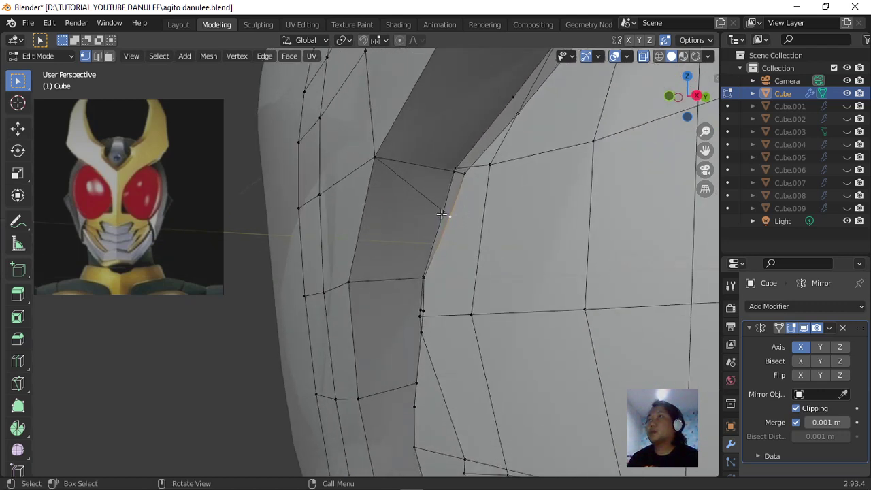
click(450, 217)
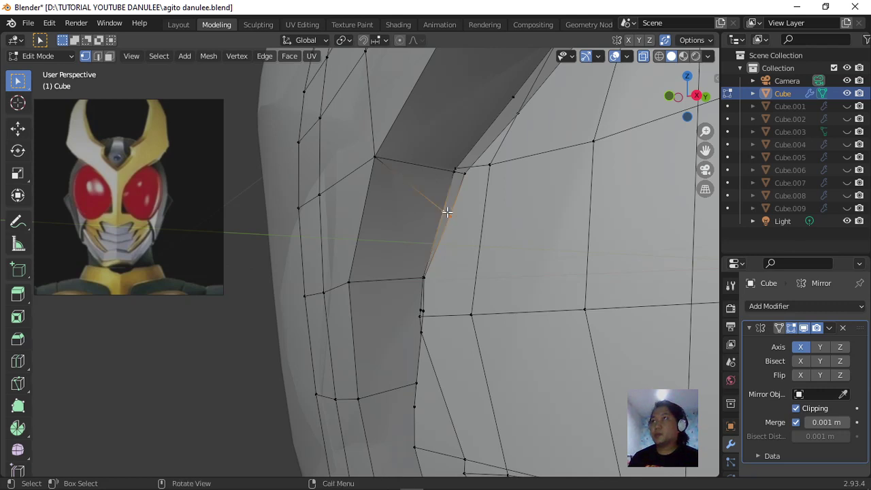
right_click(446, 213)
mouse_move(445, 271)
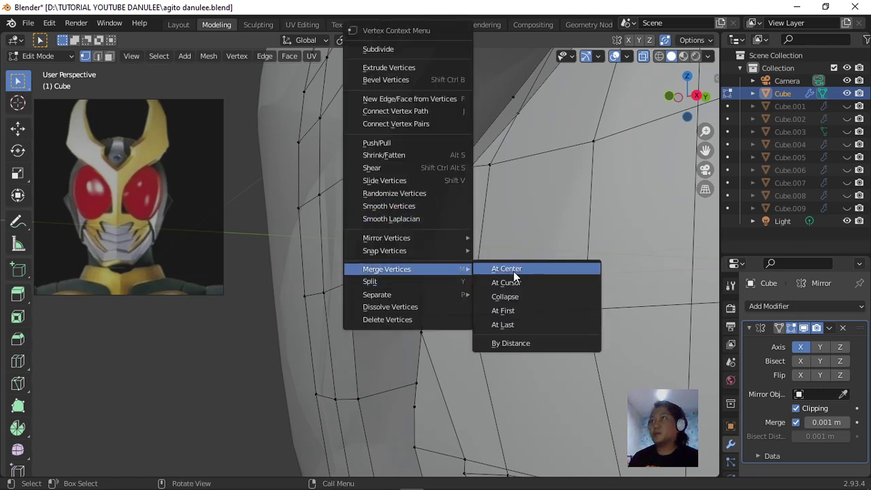
click(513, 322)
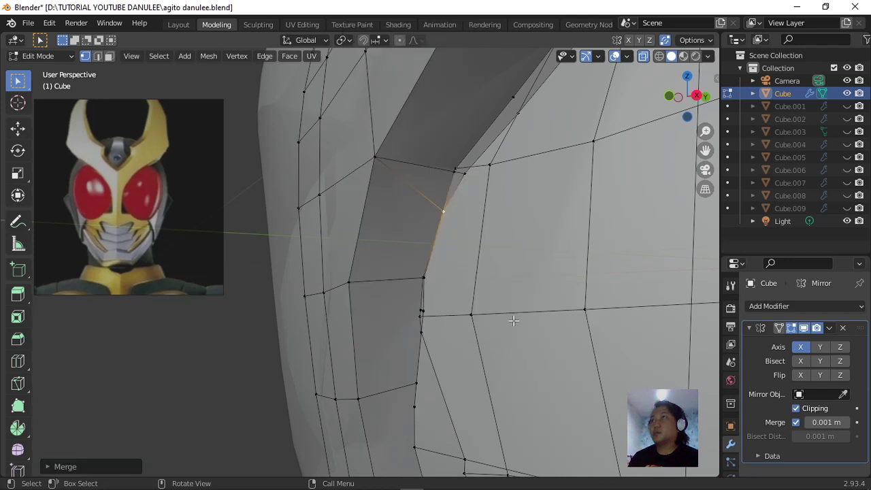
Merge the doubled vertices just above on the eye-side rim edge using At Last.
click(456, 173)
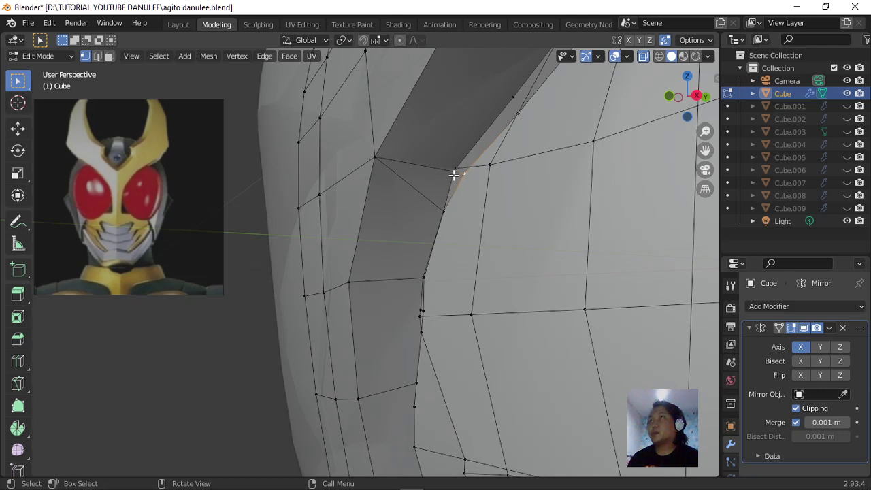
shift+click(458, 170)
right_click(456, 166)
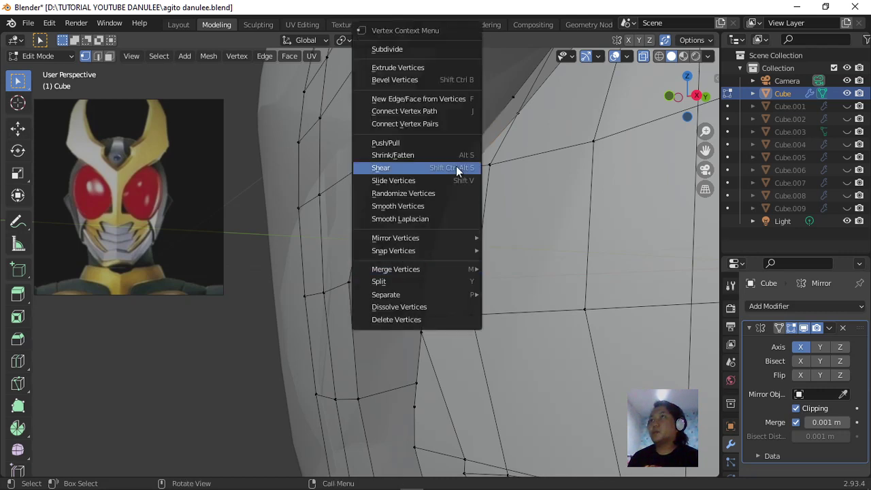
mouse_move(458, 271)
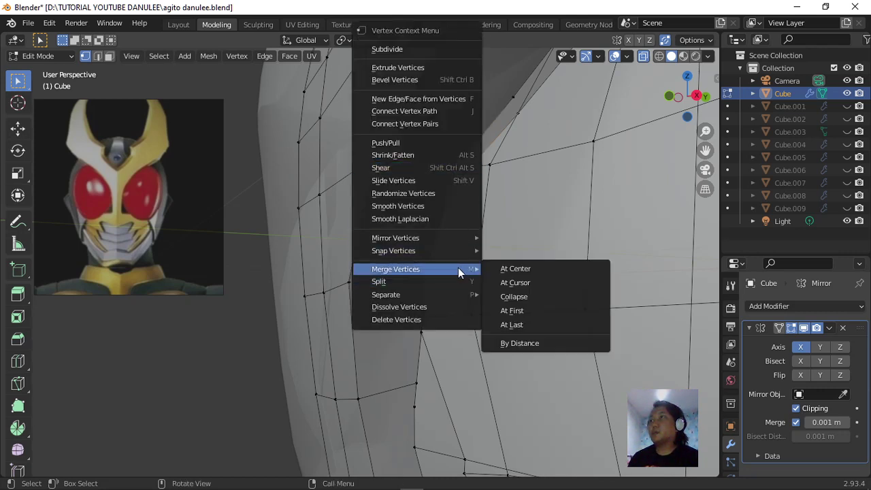
click(528, 324)
scroll(497, 279, down, 3)
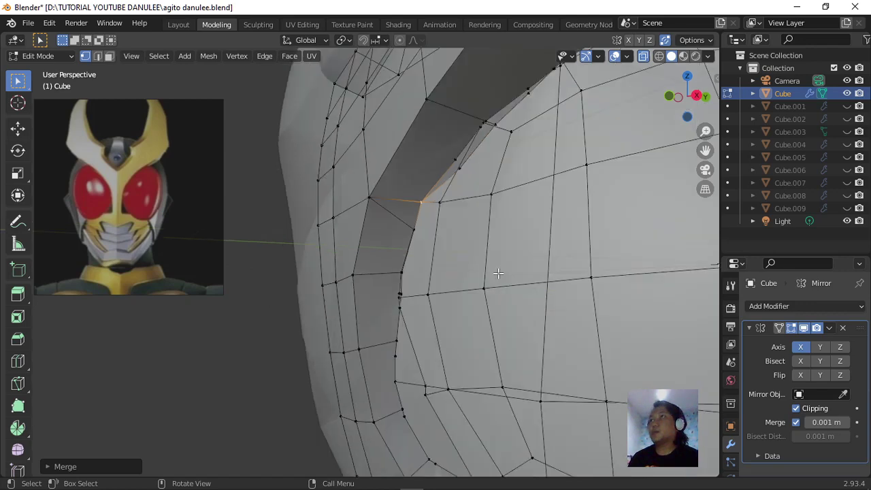
Merge the separated mid-edge vertices on the next rim segment up using At Last, closing the gap beside the eye.
scroll(497, 275, down, 2)
scroll(490, 276, up, 5)
shift+middle_drag(470, 75, 430, 240)
click(443, 237)
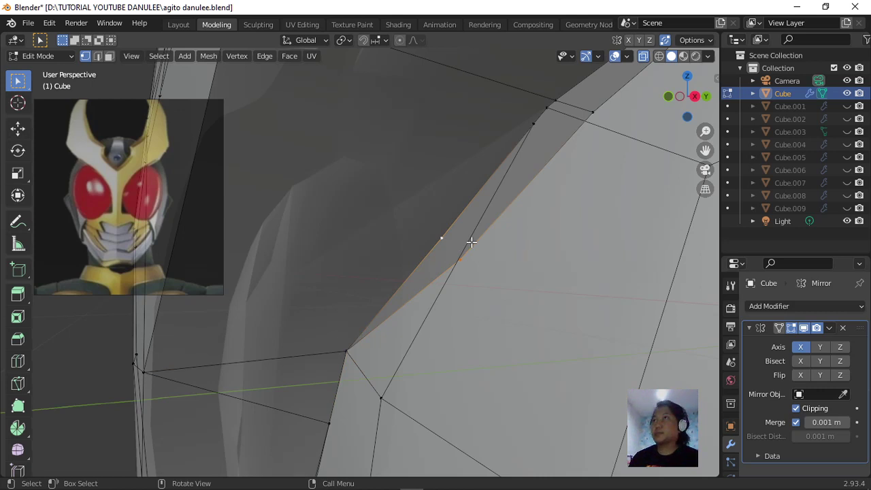
right_click(471, 242)
mouse_move(461, 271)
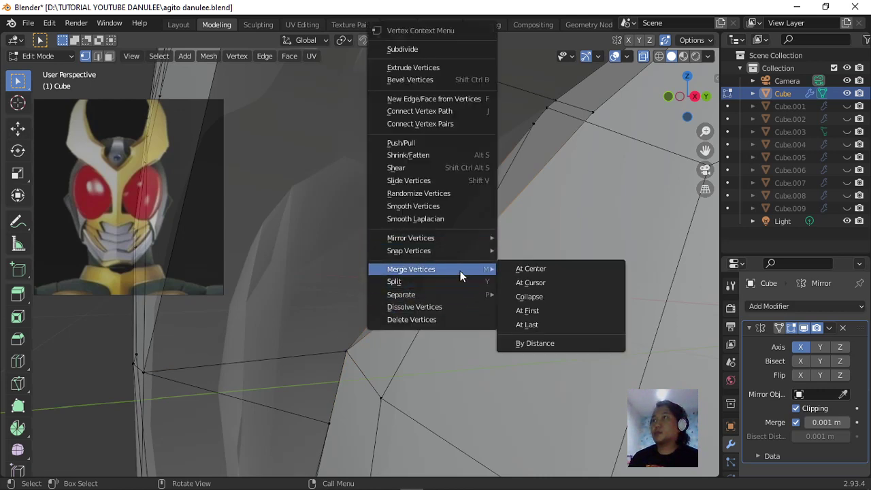
click(547, 325)
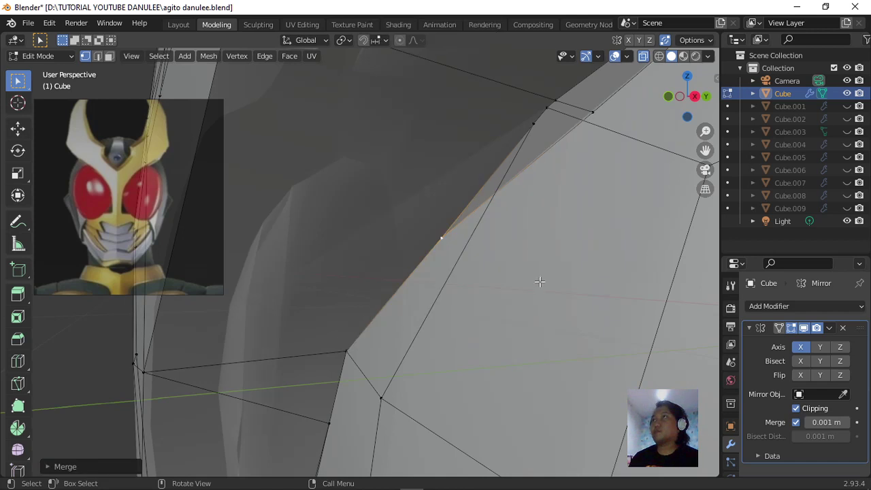
Merge the vertex cluster where the next cross edge meets the eye's upper rim using At Last.
scroll(562, 242, down, 3)
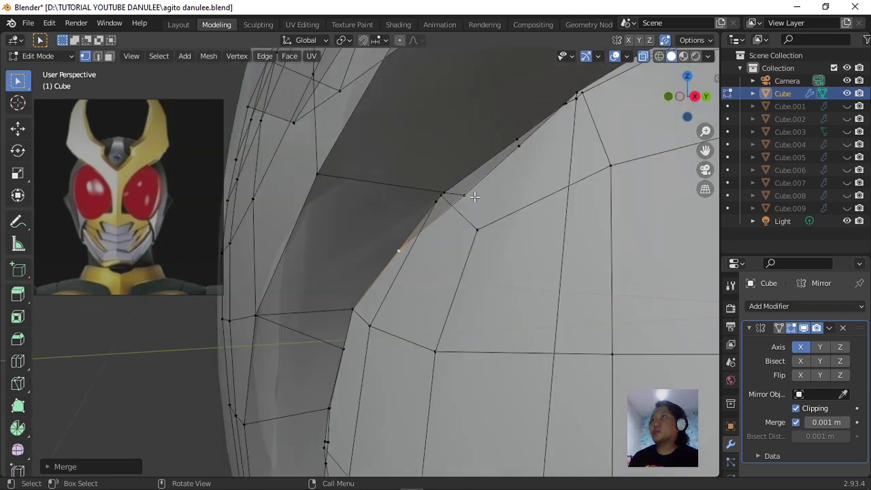
shift+click(437, 202)
shift+click(444, 195)
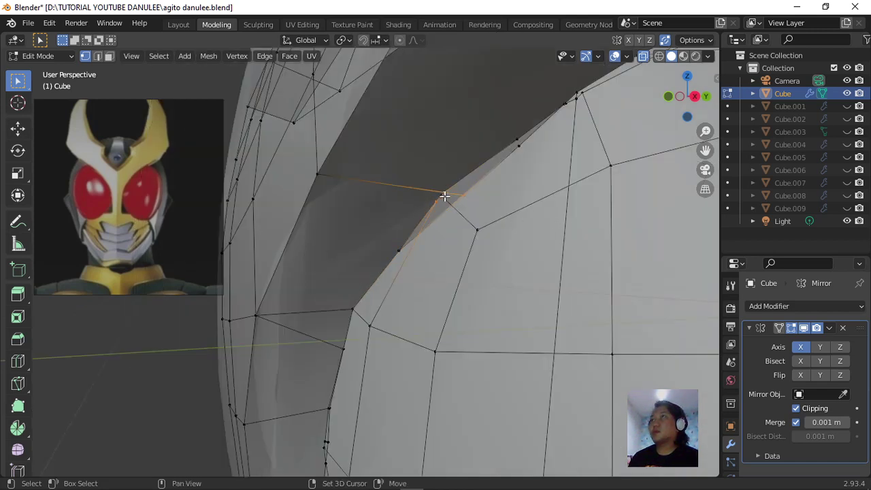
right_click(441, 197)
mouse_move(447, 268)
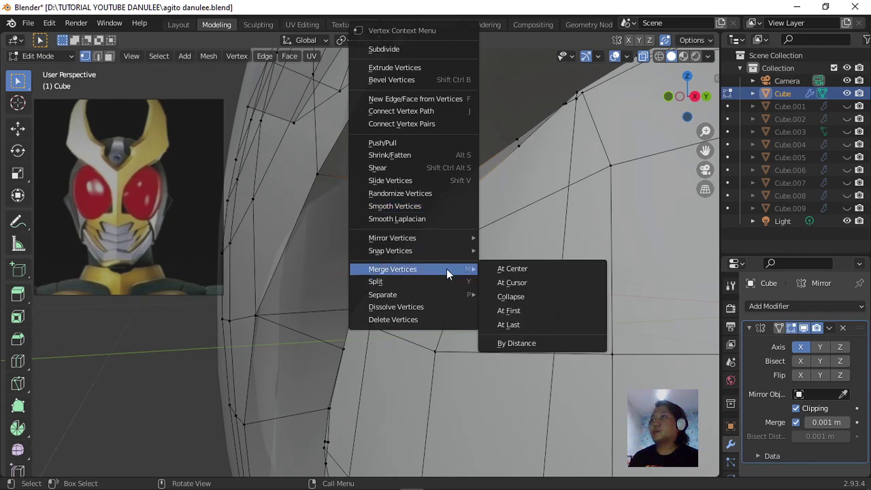
click(516, 324)
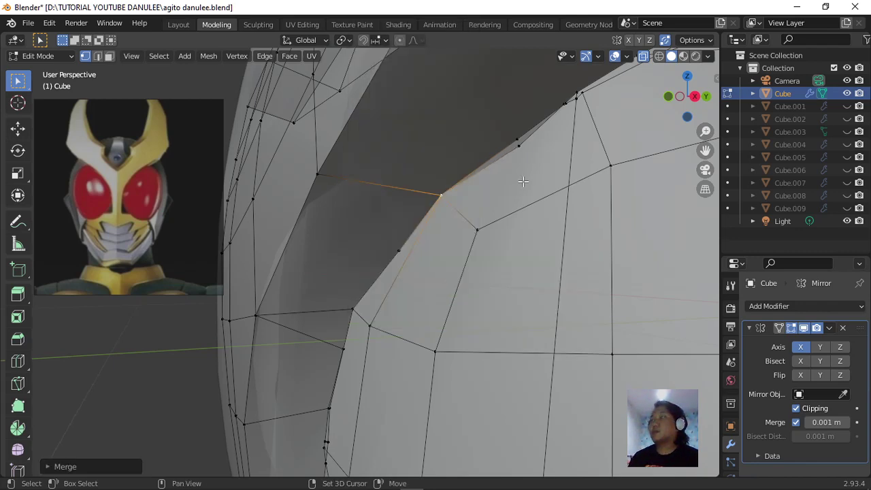
Merge the loose mid-edge vertices and the cluster at the next cross edge along the eye's upper rim using At Last.
scroll(506, 195, up, 3)
middle_drag(506, 195, 508, 249)
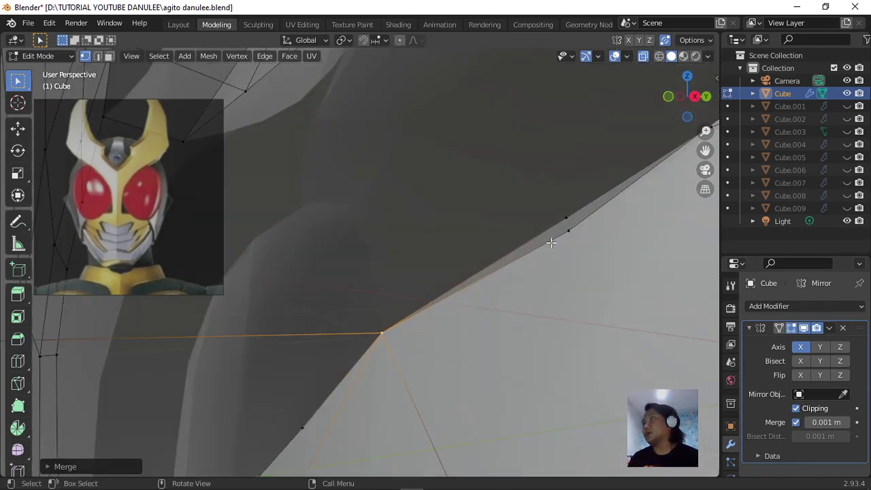
scroll(554, 242, down, 2)
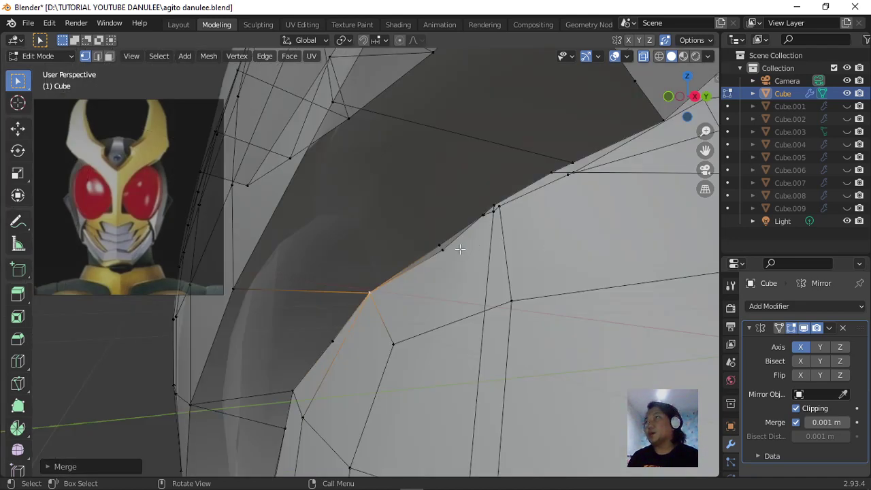
shift+click(439, 245)
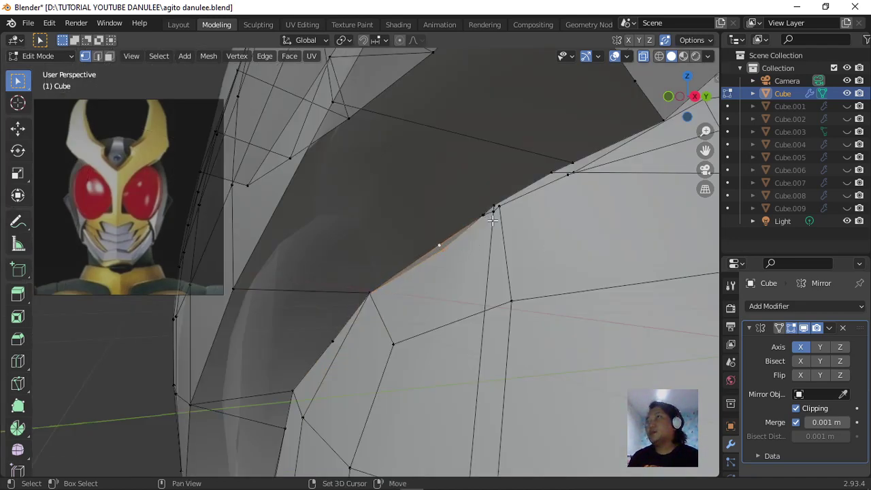
scroll(494, 217, up, 3)
middle_drag(494, 216, 363, 355)
key(alt+h)
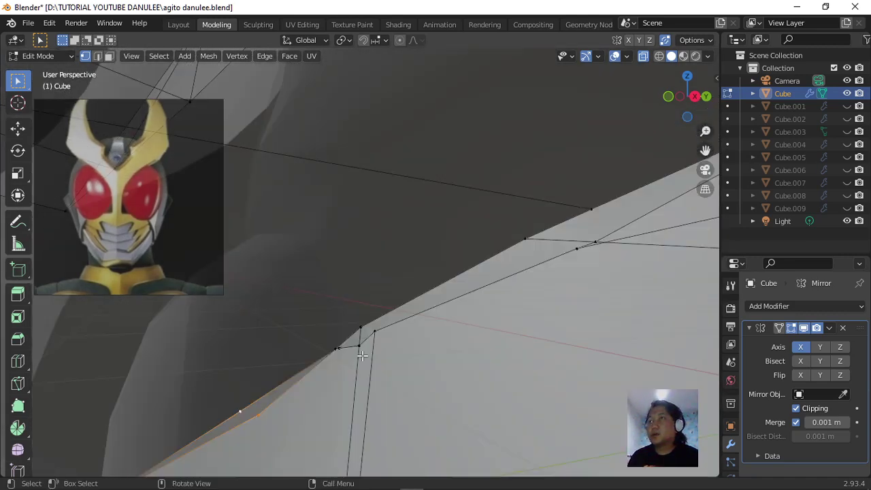
shift+scroll(355, 361, down, 3)
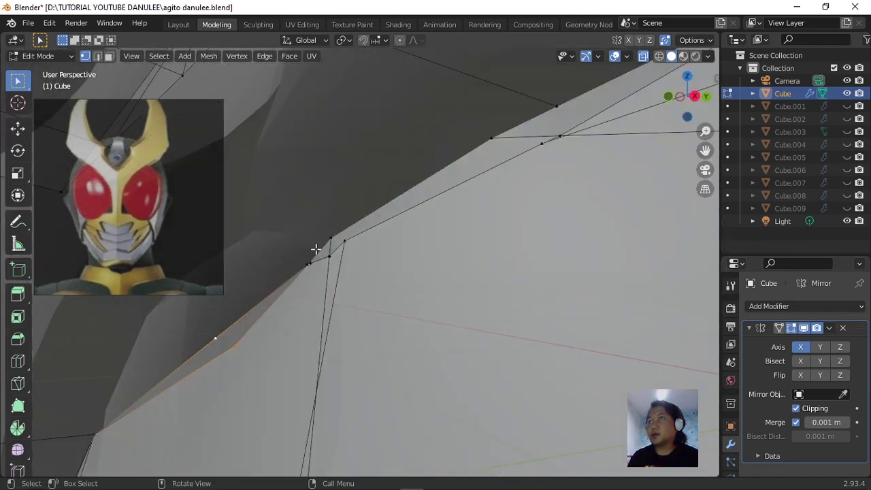
shift+click(311, 266)
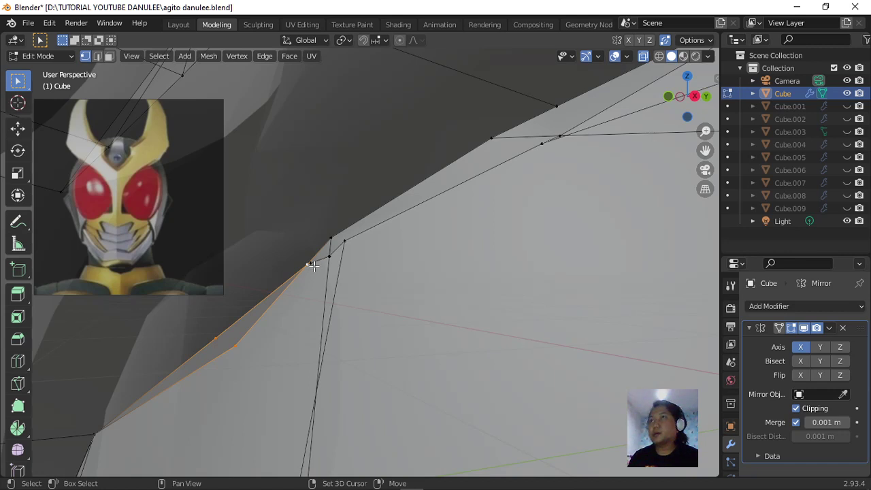
shift+click(333, 260)
shift+click(344, 243)
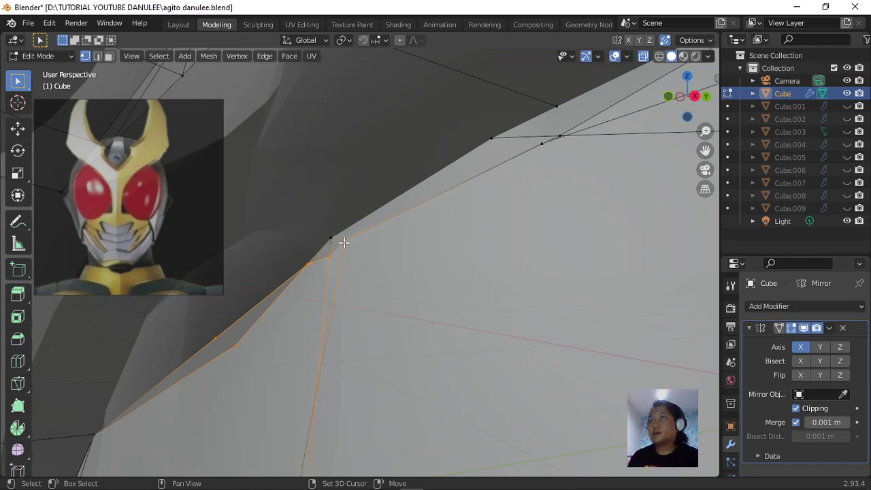
shift+click(329, 234)
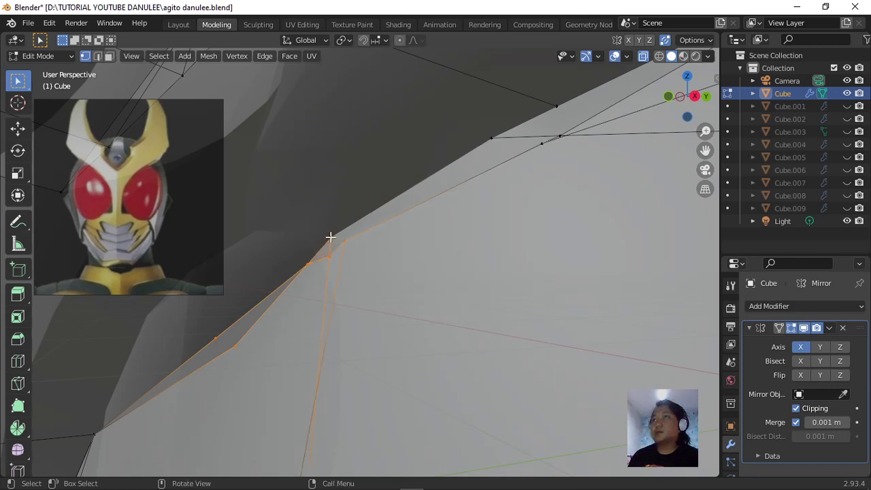
right_click(329, 238)
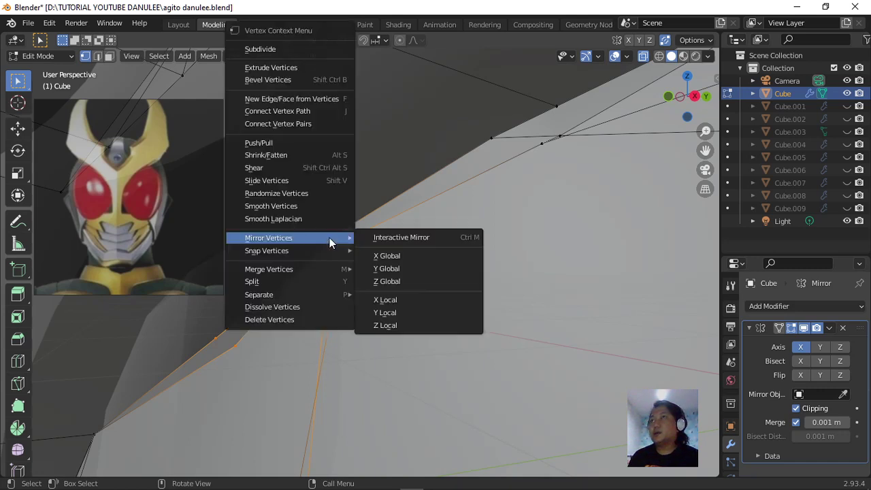
mouse_move(306, 270)
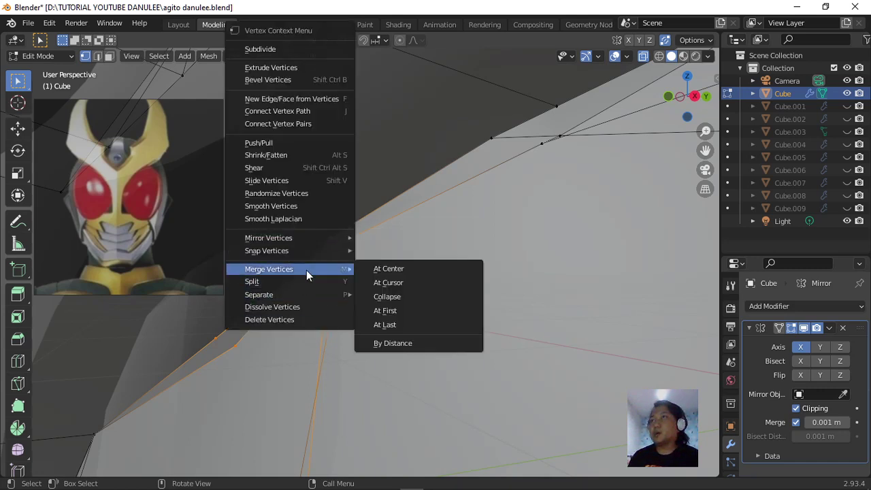
click(399, 324)
scroll(429, 299, down, 5)
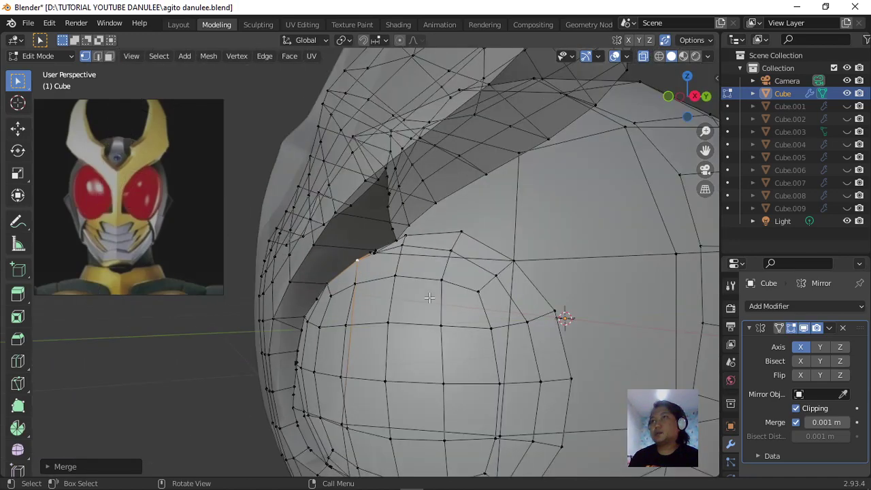
Merge the two close vertices on the next rim segment, where the horizontal helmet edge meets it, using At Last.
middle_drag(428, 300, 398, 319)
scroll(463, 333, up, 4)
scroll(385, 309, up, 3)
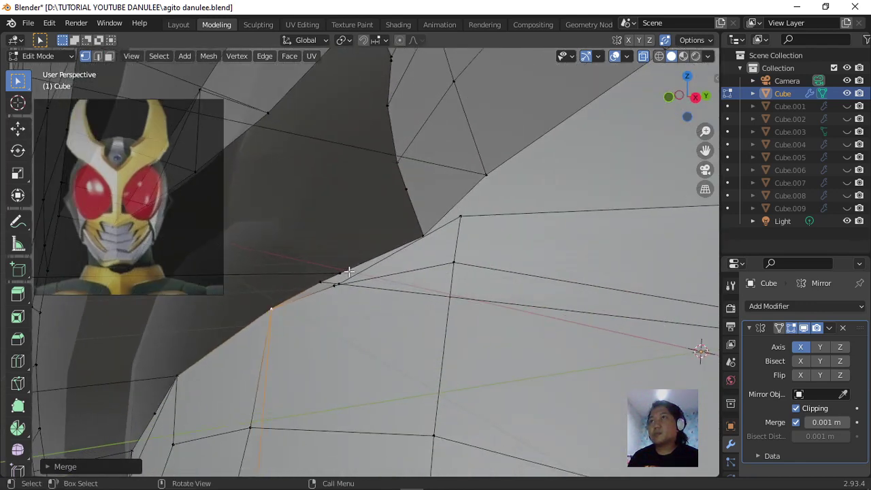
click(343, 277)
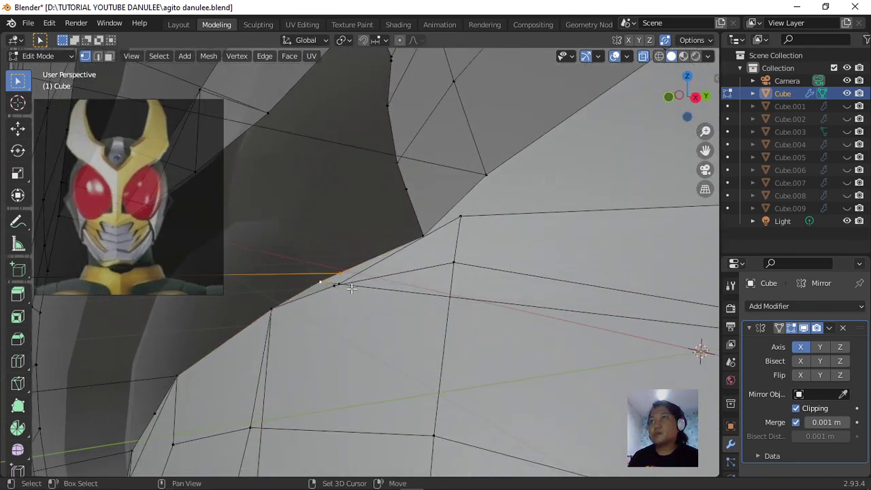
key(x)
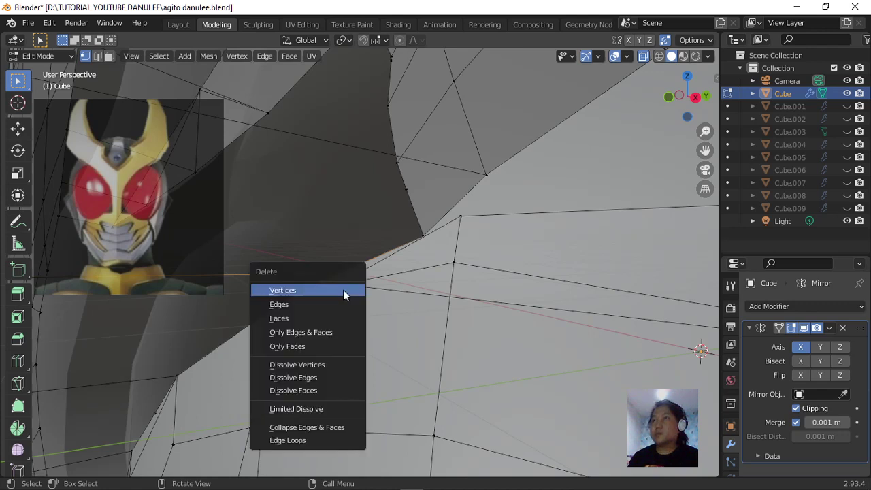
right_click(413, 275)
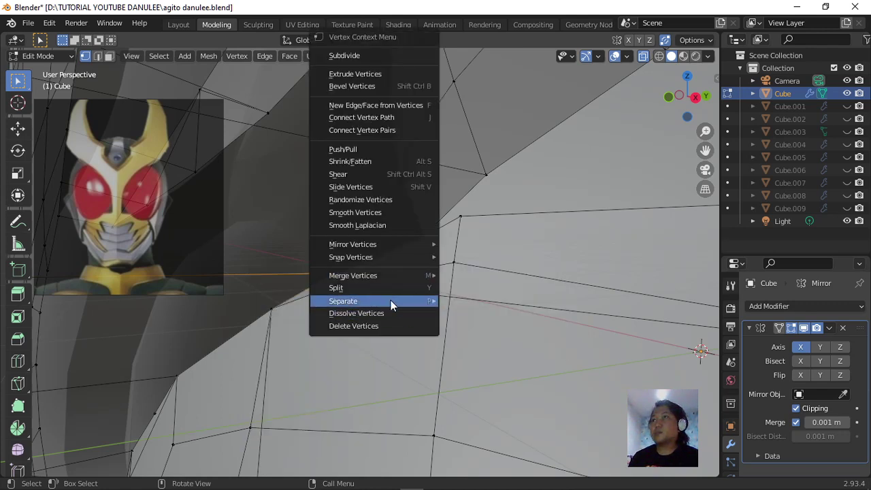
mouse_move(405, 277)
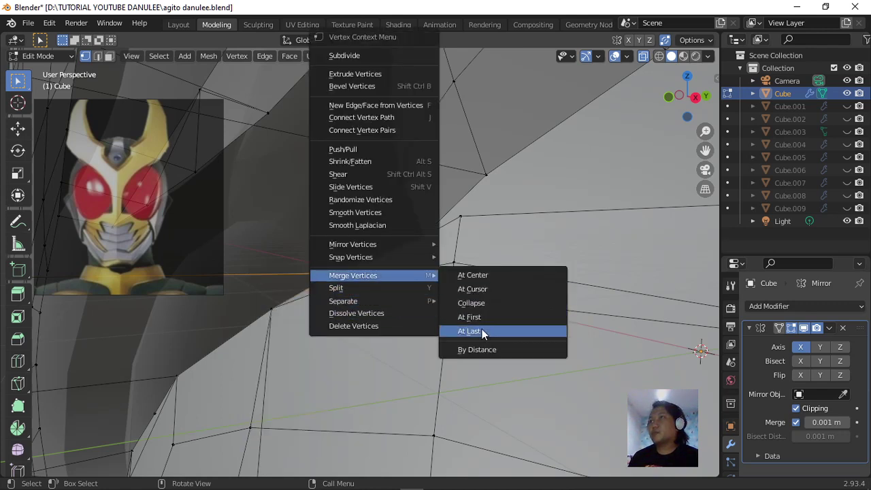
click(482, 329)
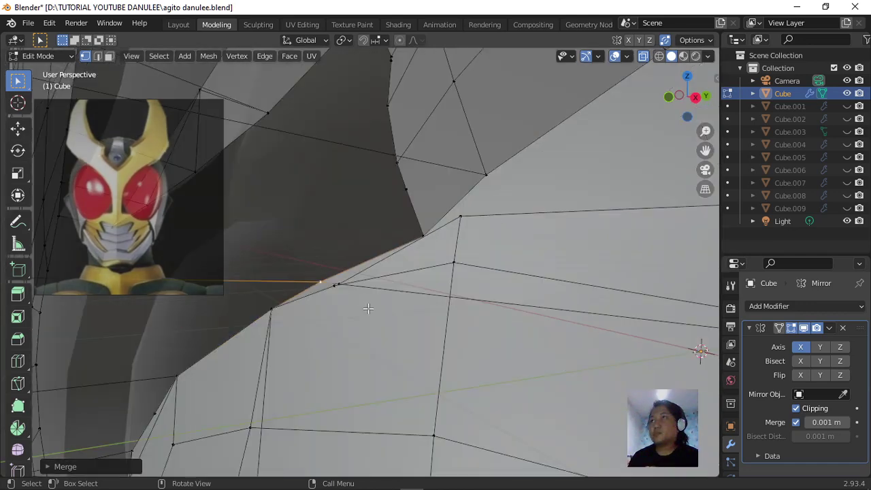
Merge the neighbouring vertices at the upper end of the eye rim into the rim corner using At Last.
middle_drag(378, 301, 371, 297)
click(283, 286)
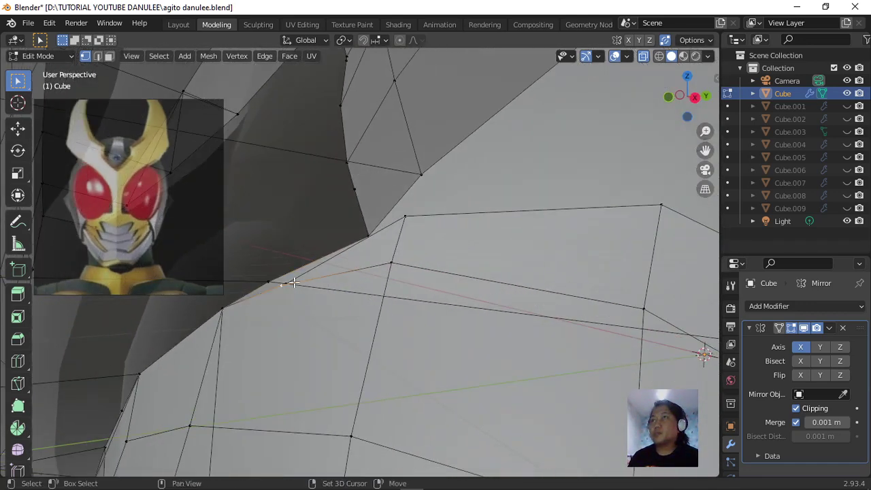
shift+click(394, 262)
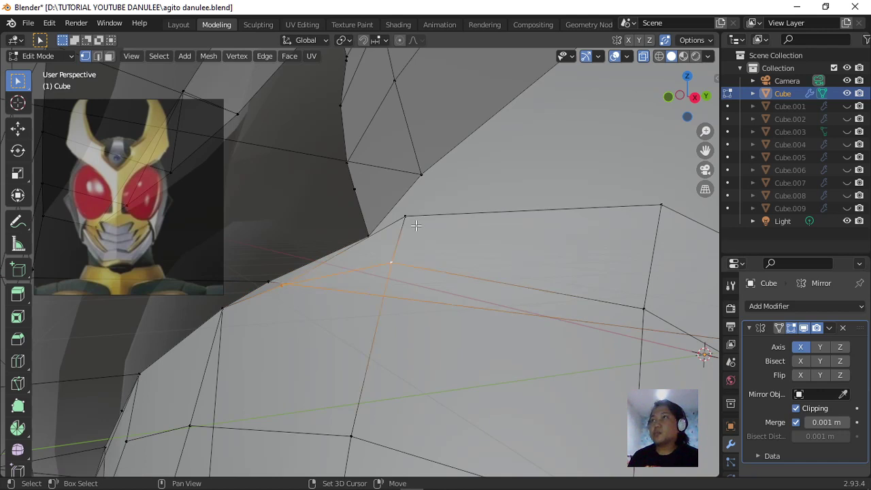
shift+click(407, 218)
right_click(390, 265)
mouse_move(391, 269)
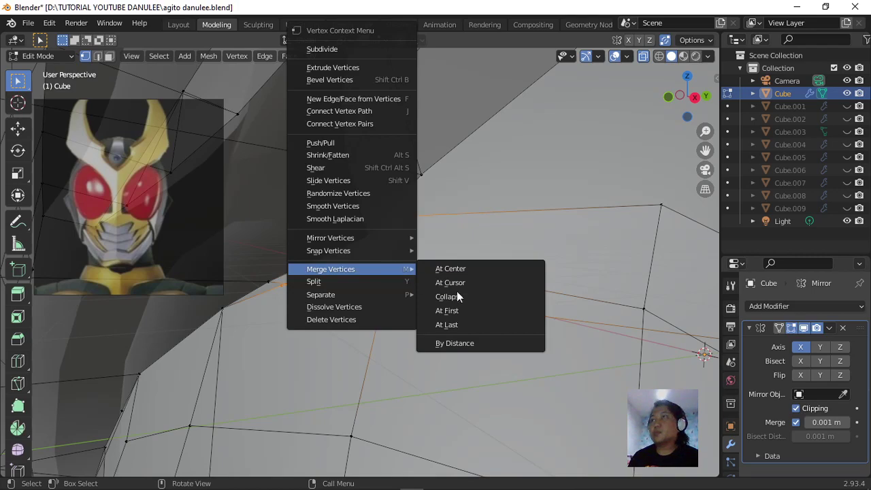
click(455, 324)
key(KP_Decimal)
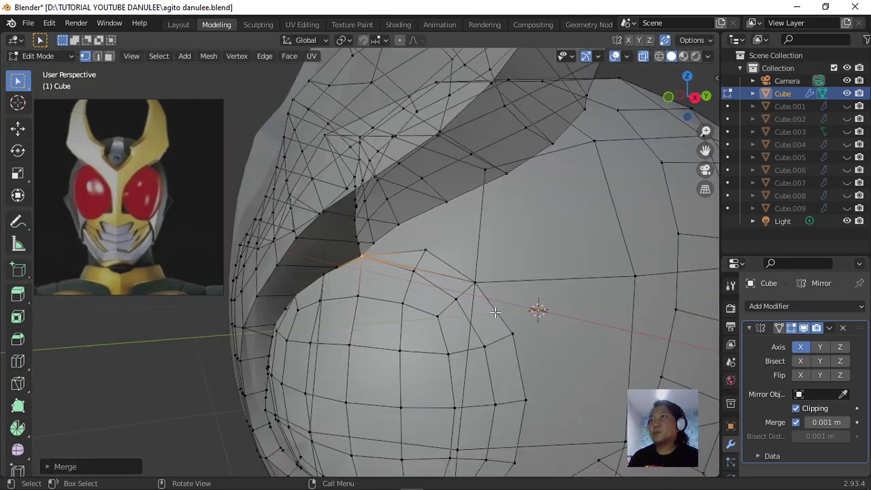
Merge the inner vertex beside that rim corner into the eye's top boundary vertex using At Last.
middle_drag(482, 325, 467, 316)
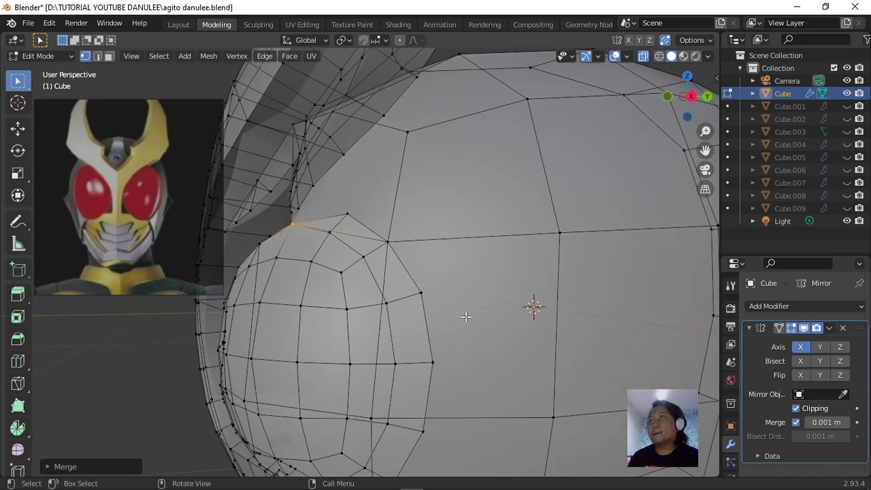
click(335, 235)
right_click(356, 215)
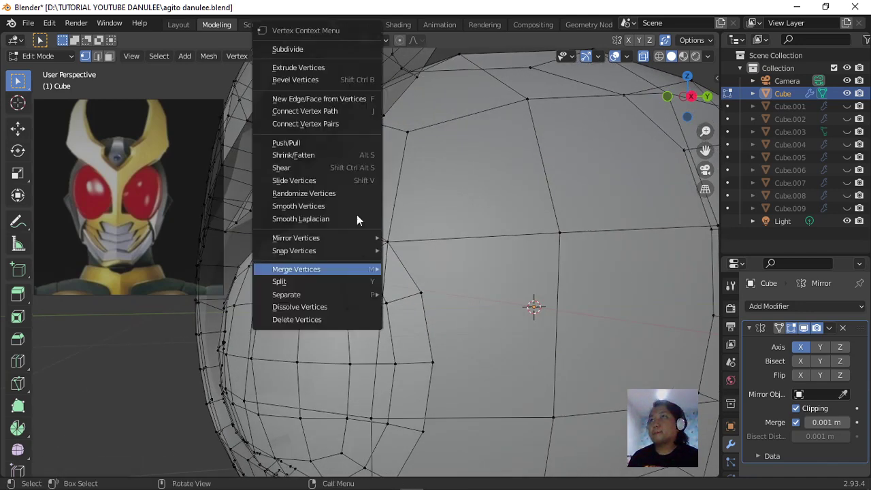
mouse_move(370, 270)
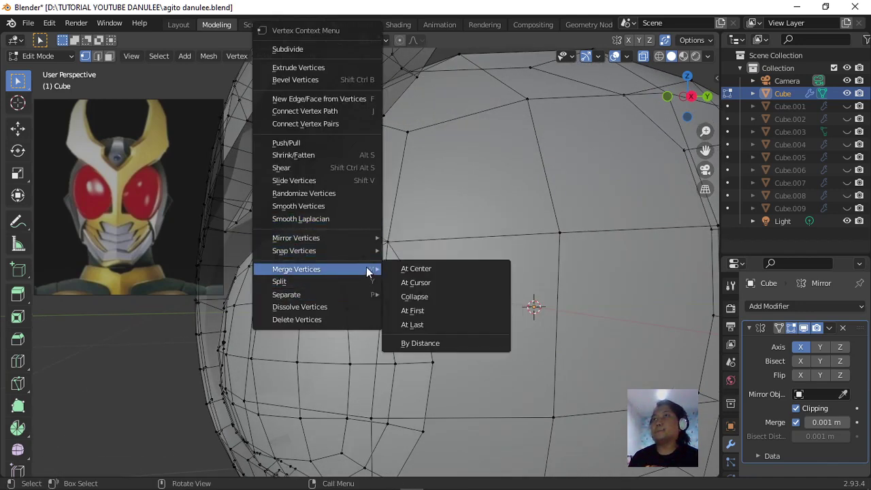
click(428, 325)
Merge the next inner vertex into the eye's upper rear corner vertex using At Last.
scroll(415, 297, up, 3)
shift+click(365, 254)
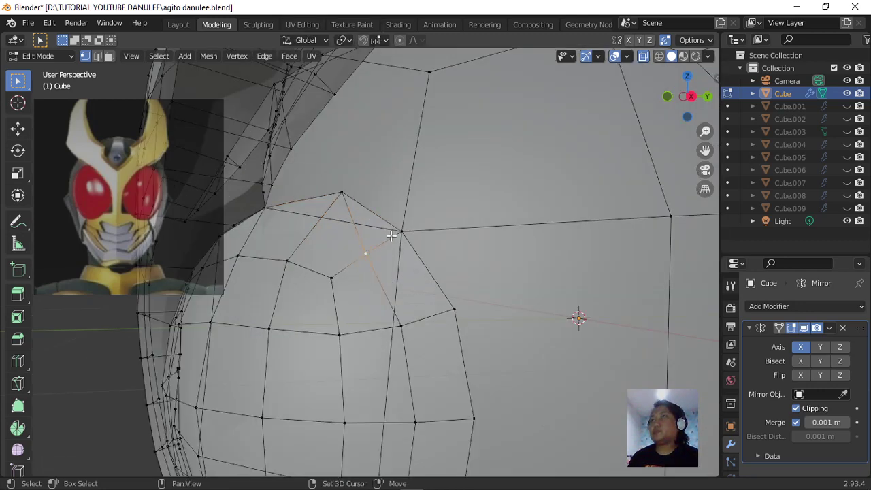
shift+click(409, 232)
right_click(409, 233)
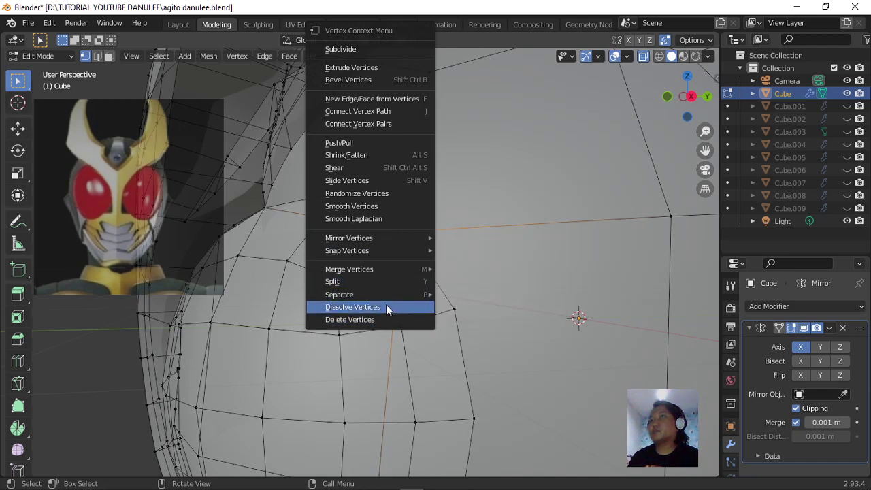
mouse_move(382, 272)
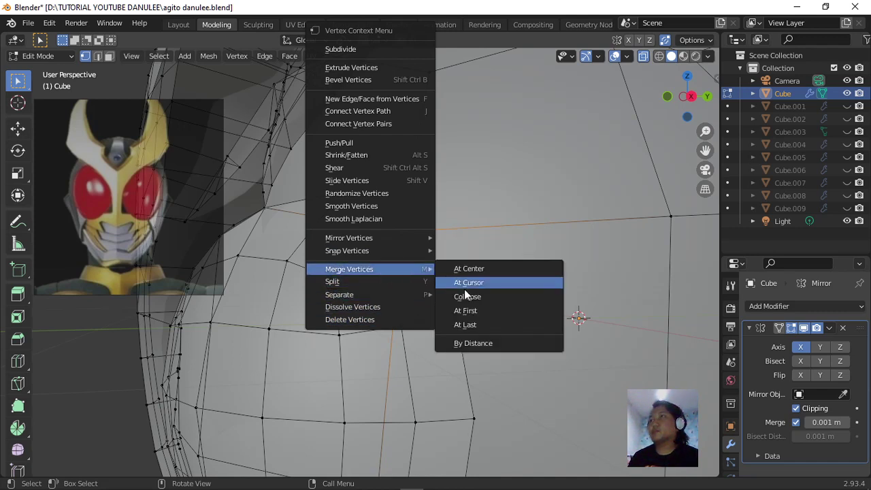
click(484, 321)
Vertex-slide the inner vertex below the upper rear corner outward onto the eye's outer boundary vertex.
click(423, 325)
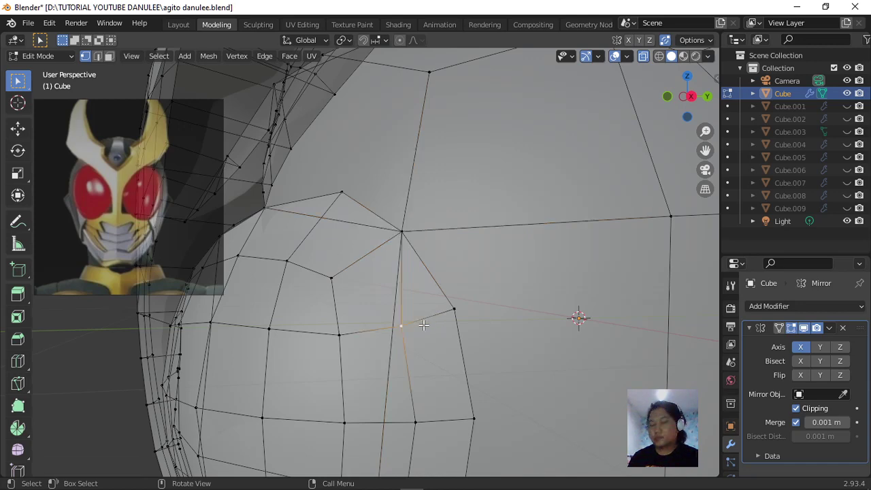
key(g)
key(g)
click(534, 300)
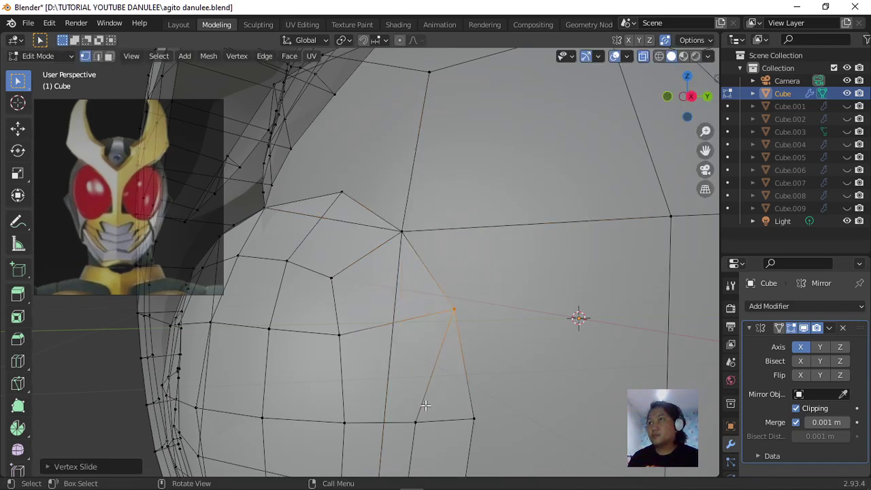
Select the inner vertex path along the eye's rear and lower side and edge-slide it outward onto the outer boundary.
scroll(458, 392, down, 3)
shift+middle_drag(435, 389, 418, 272)
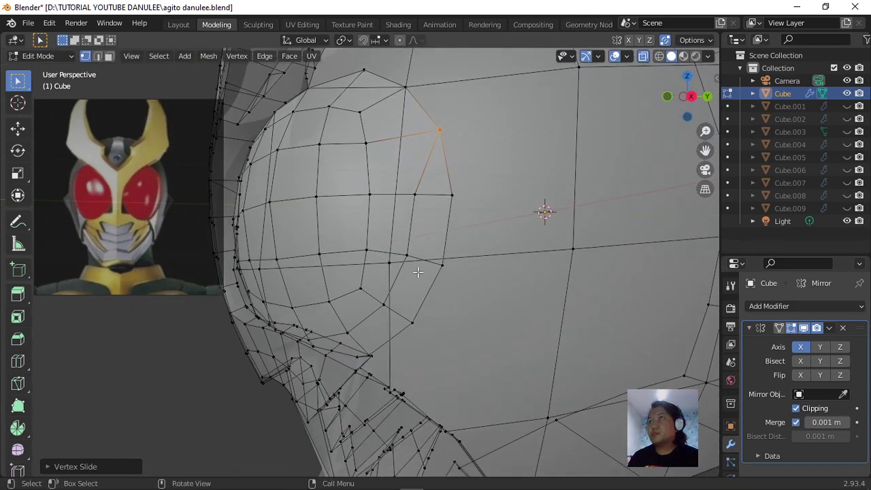
middle_drag(414, 215, 458, 228)
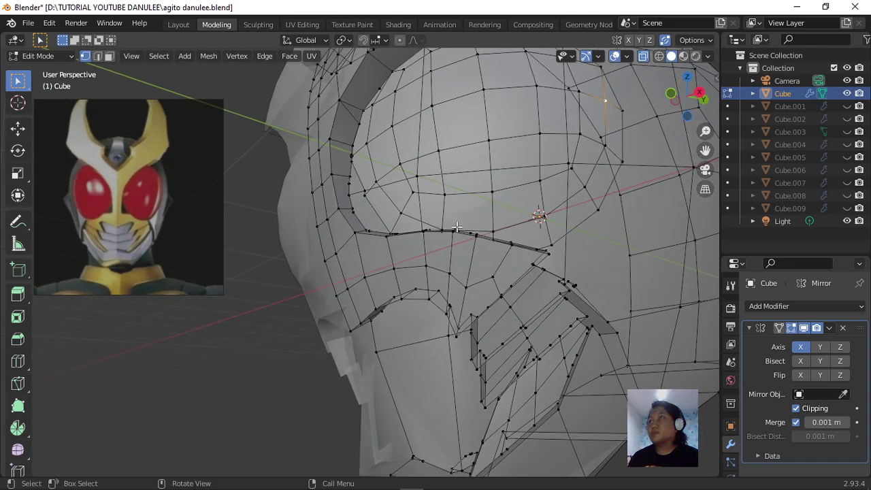
ctrl+click(494, 233)
key(g)
key(g)
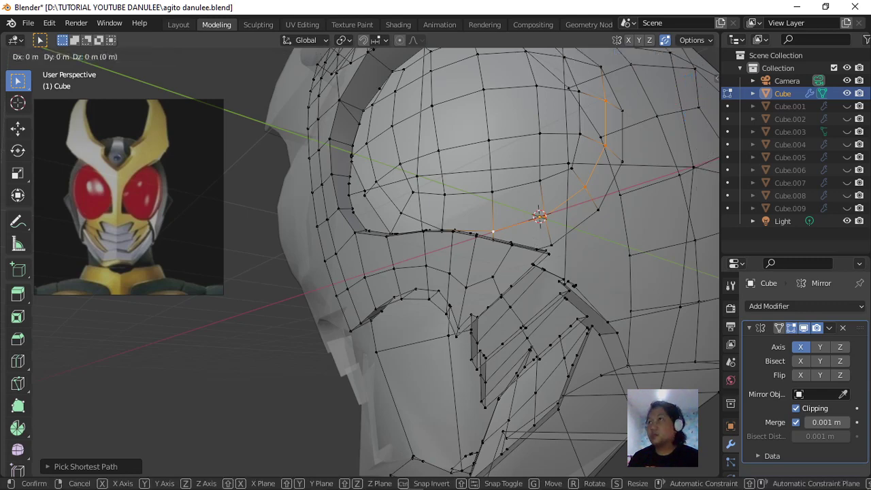
click(581, 318)
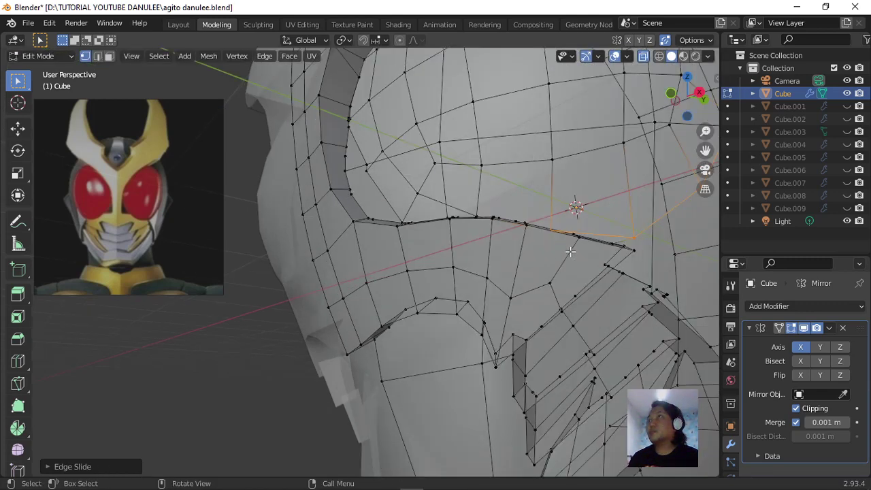
middle_drag(569, 249, 403, 279)
scroll(403, 279, up, 6)
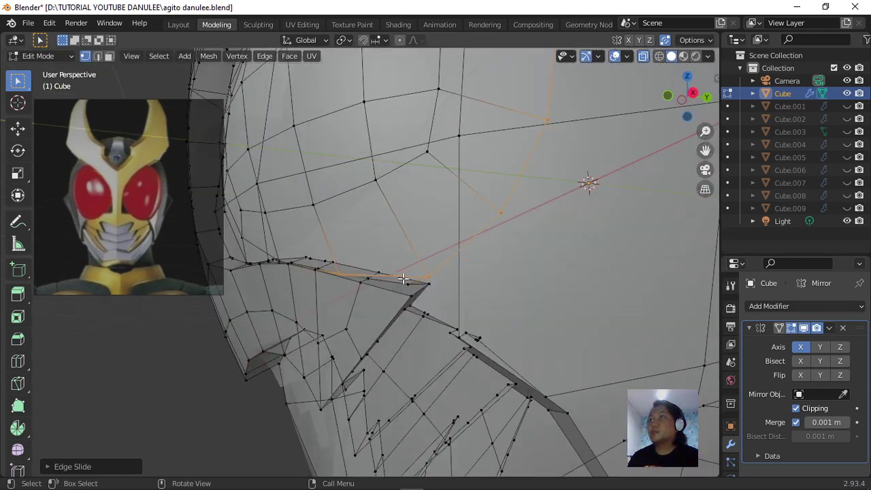
scroll(420, 277, down, 3)
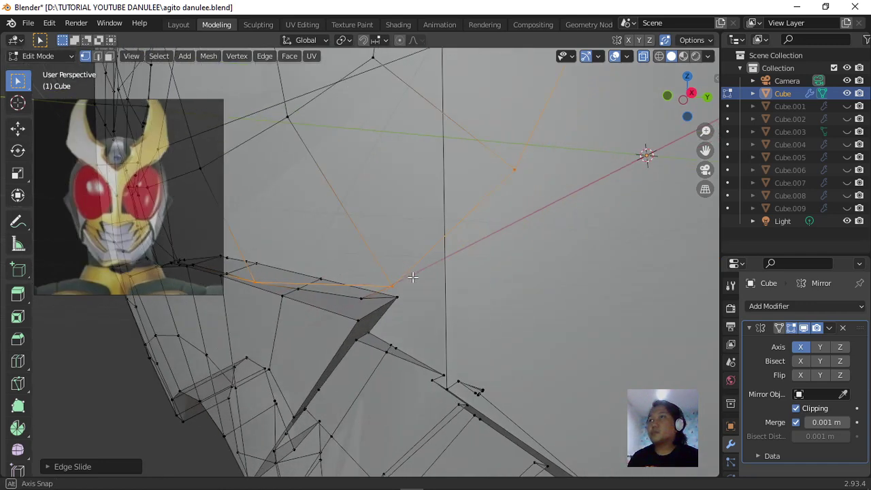
Merge the eye's lower rear corner vertex and the inner vertex beside it into the adjacent outer corner vertex using At Last.
scroll(398, 320, up, 3)
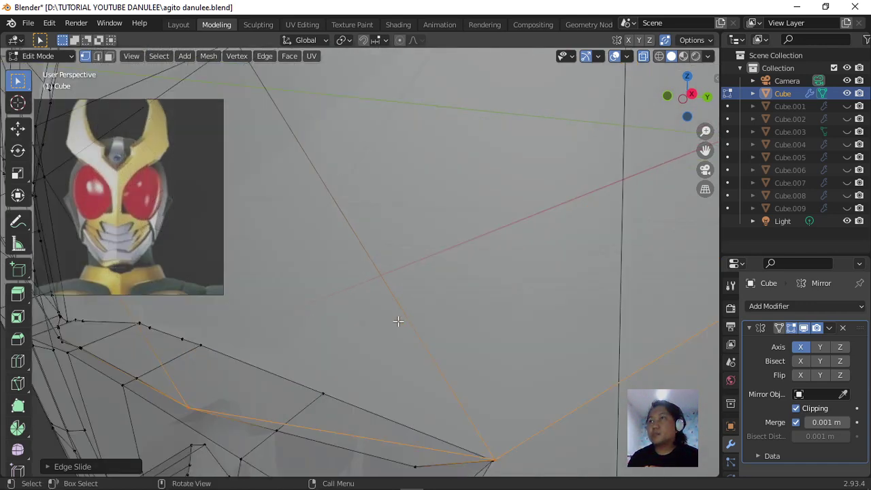
scroll(398, 320, down, 3)
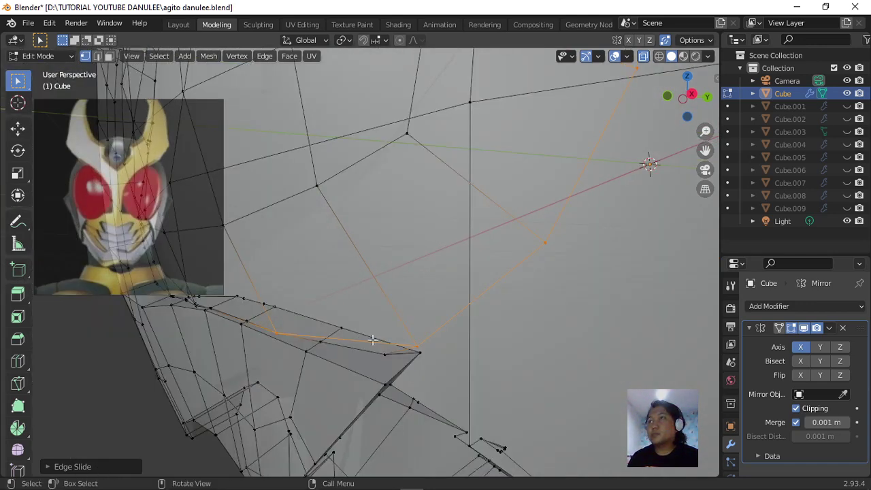
click(346, 331)
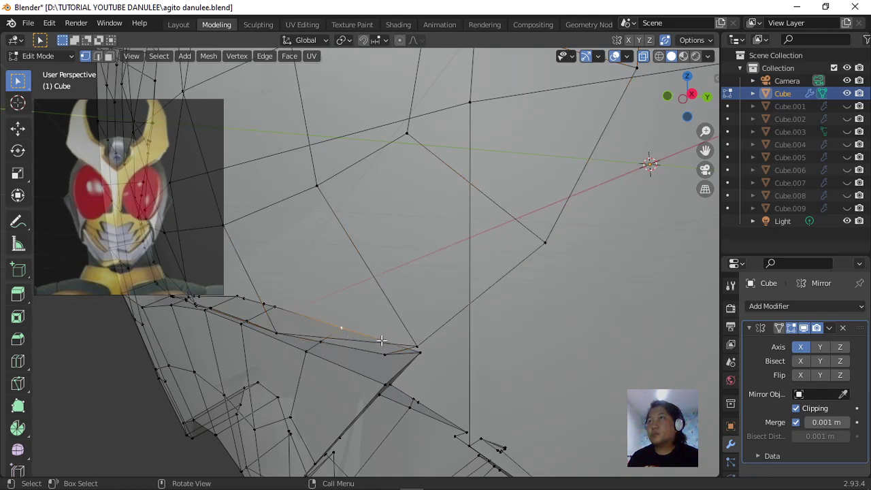
click(419, 349)
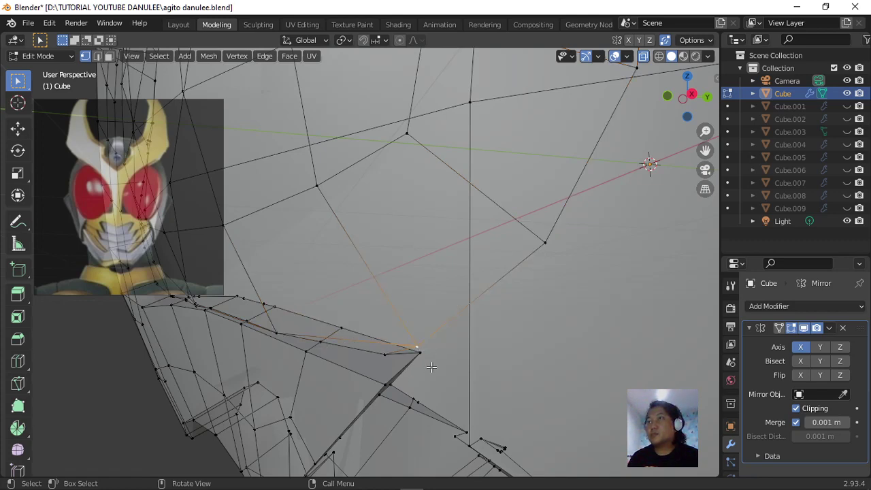
scroll(437, 363, up, 3)
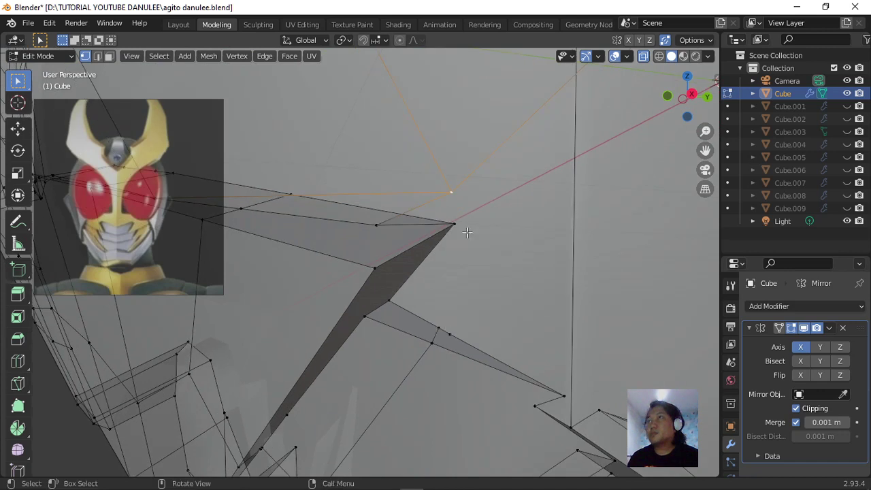
shift+click(382, 225)
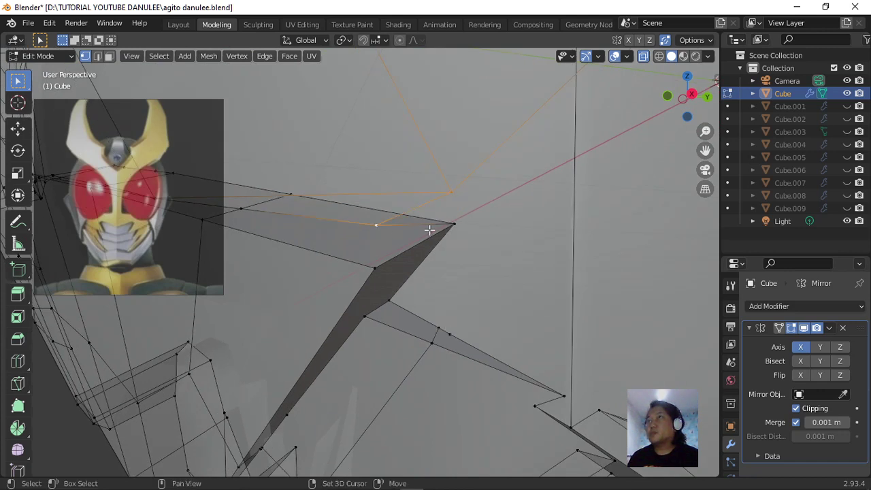
shift+click(460, 225)
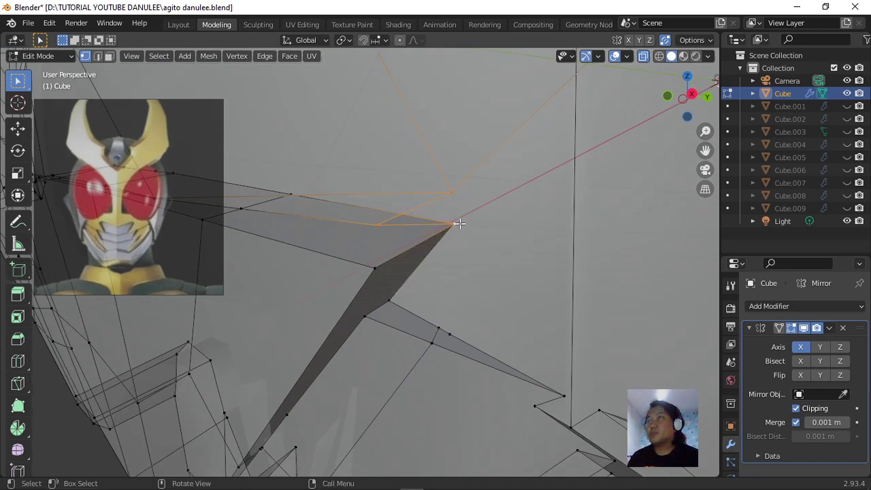
right_click(460, 223)
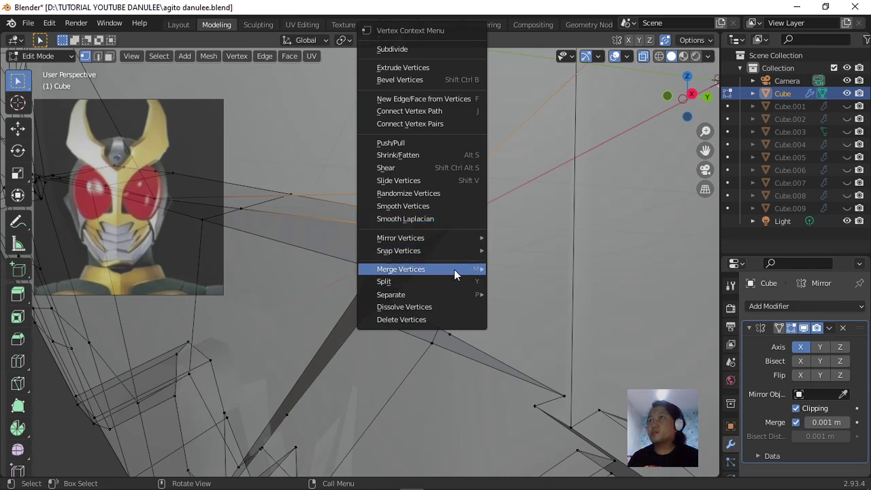
mouse_move(454, 268)
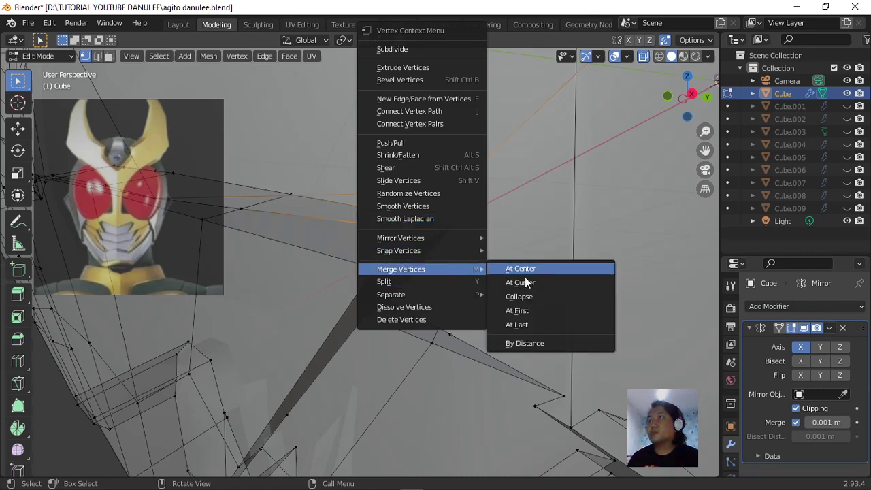
click(542, 324)
Vertex-slide the inner vertex along the eye's lower edge, just ahead of the merged corner, up onto the rim vertex above it.
scroll(447, 305, down, 4)
mouse_move(448, 306)
middle_down()
mouse_move(408, 301)
mouse_move(468, 341)
mouse_move(456, 307)
mouse_move(444, 311)
middle_up()
scroll(468, 342, up, 5)
click(441, 309)
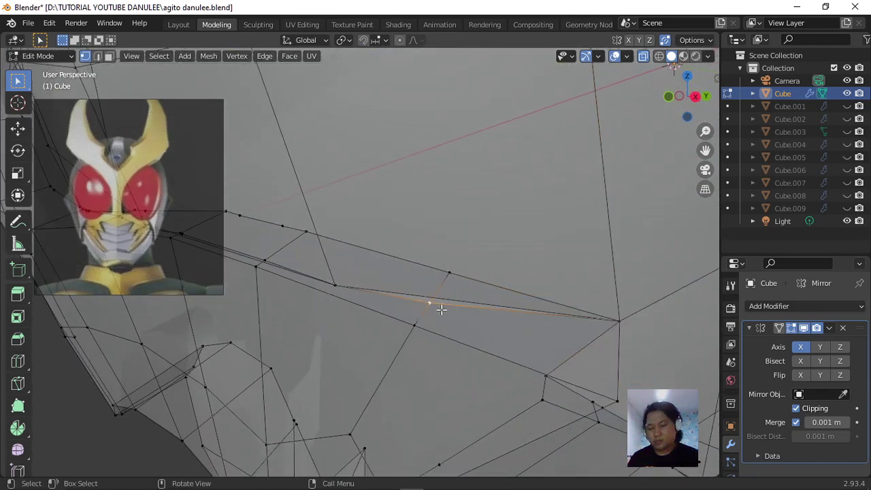
key(g)
key(g)
click(496, 204)
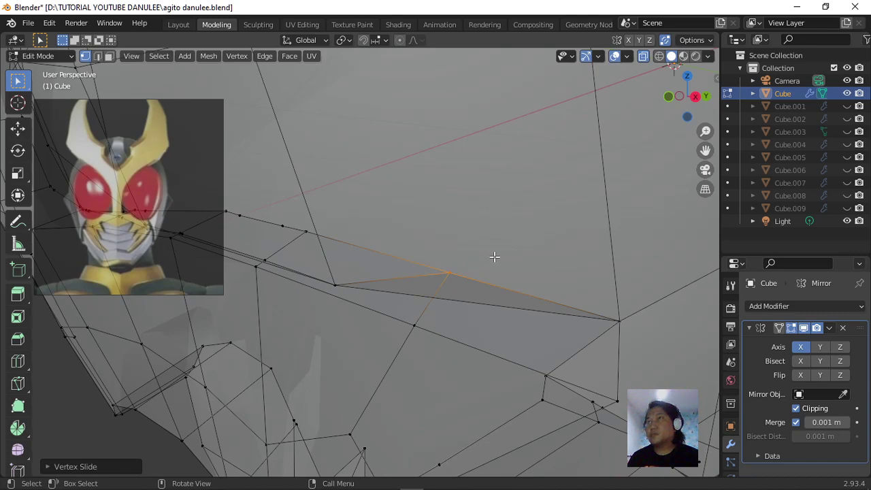
Vertex-slide that rim vertex forward onto the neighbouring eye boundary vertex on the lower edge.
scroll(499, 259, down, 2)
scroll(500, 259, down, 1)
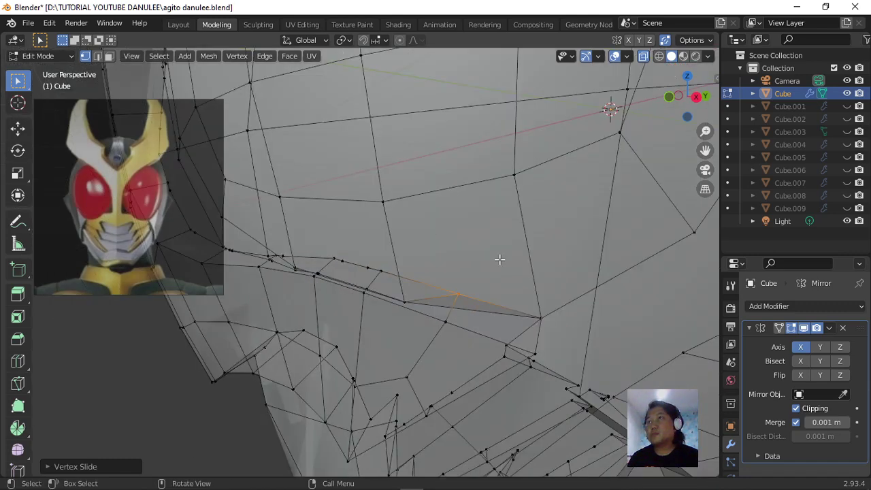
scroll(501, 265, up, 2)
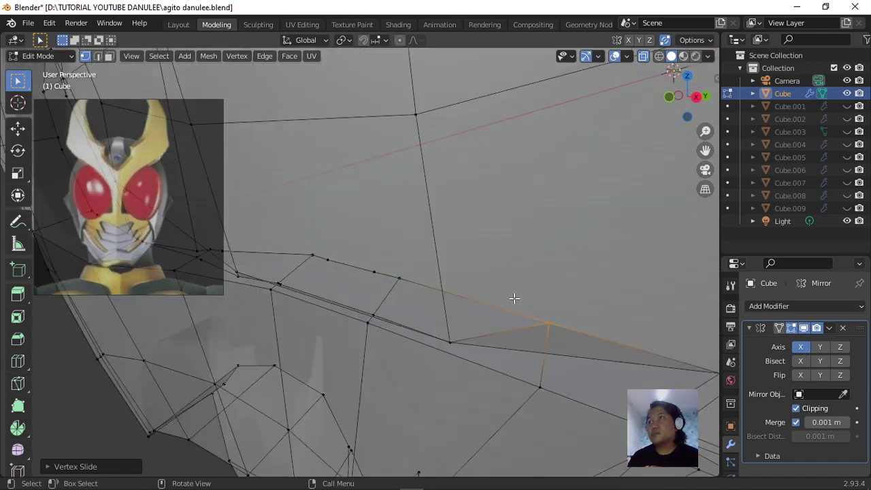
scroll(514, 298, down, 2)
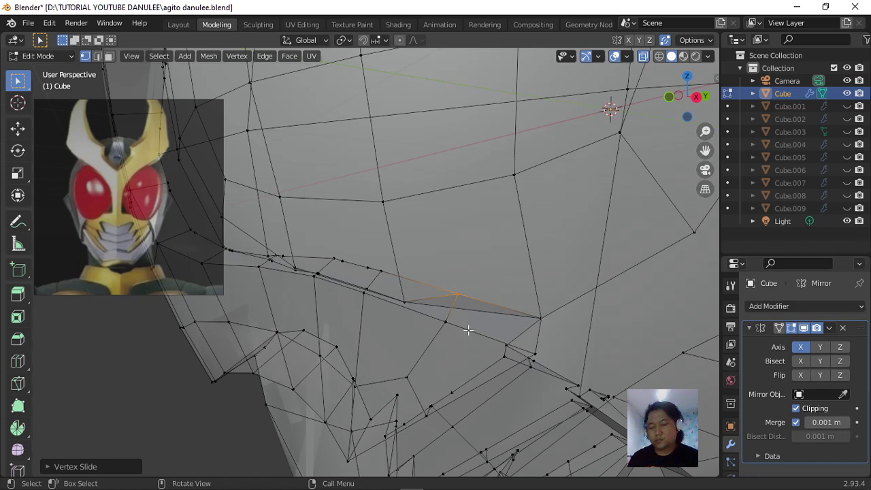
key(g)
key(g)
click(396, 347)
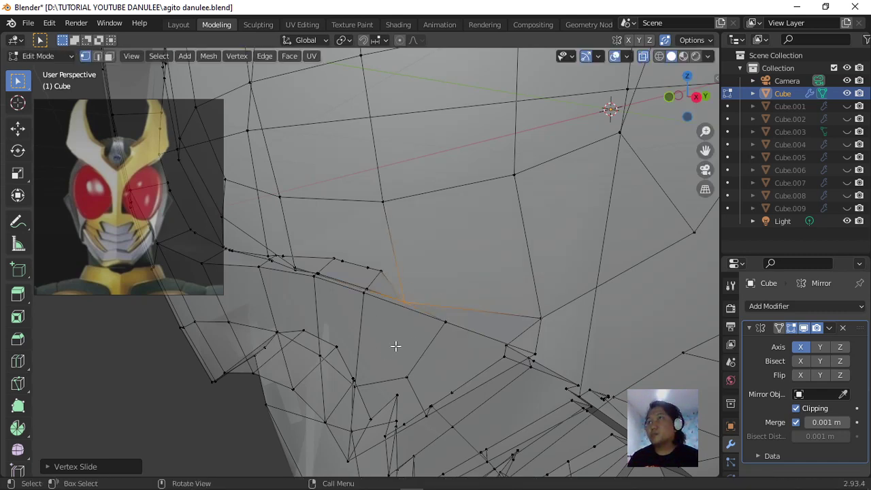
Vertex-slide the next raised rim vertex further forward down onto the inner vertex directly below it.
scroll(389, 300, up, 2)
click(403, 278)
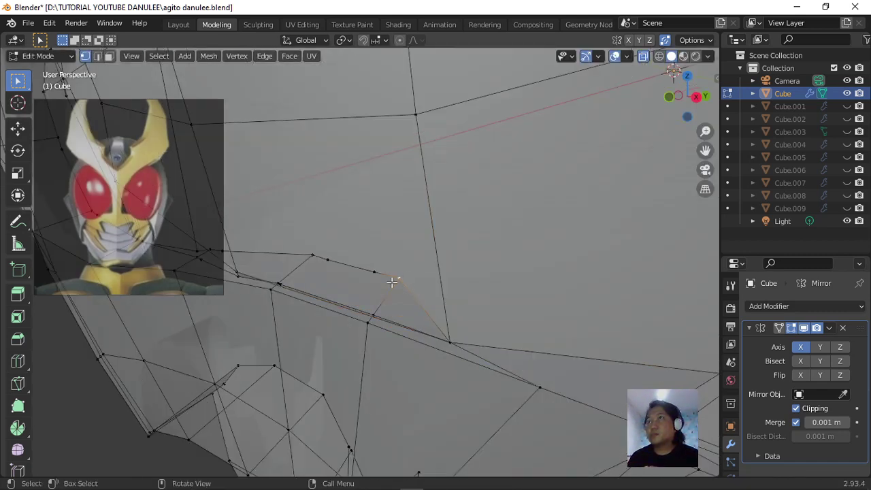
scroll(407, 296, up, 3)
scroll(404, 294, down, 3)
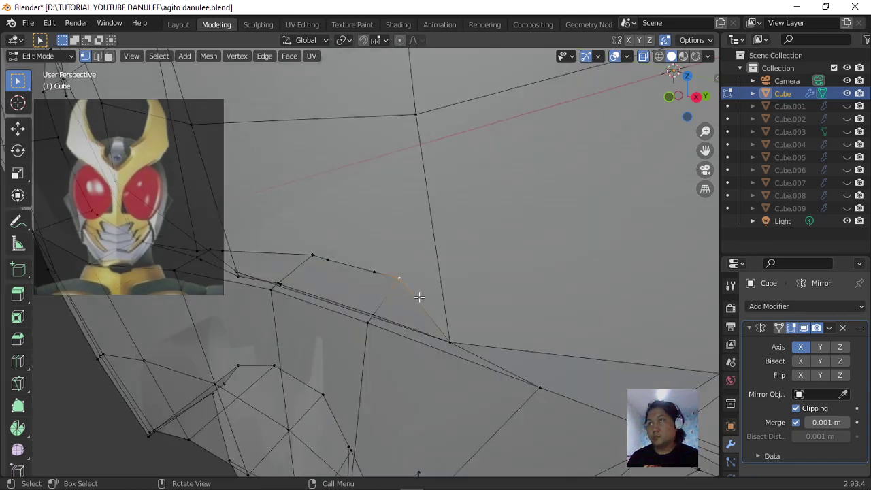
shift+middle_drag(405, 292, 443, 287)
scroll(472, 251, up, 3)
scroll(511, 251, down, 3)
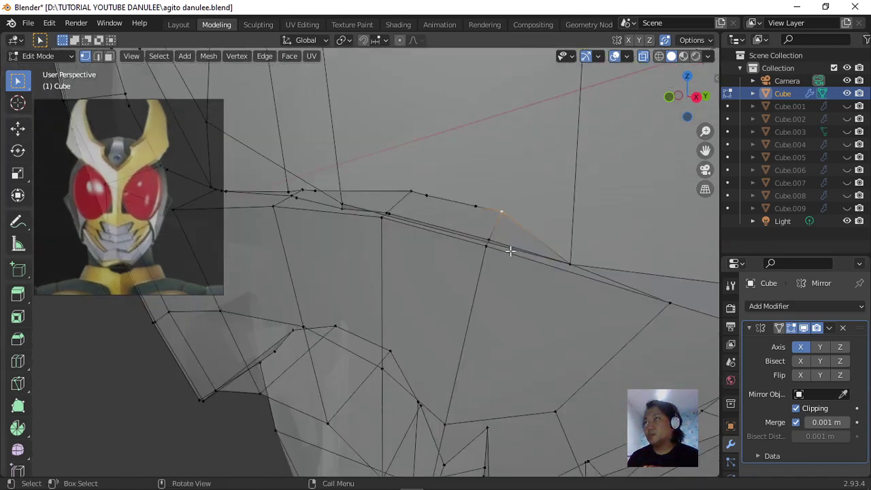
key(g)
key(g)
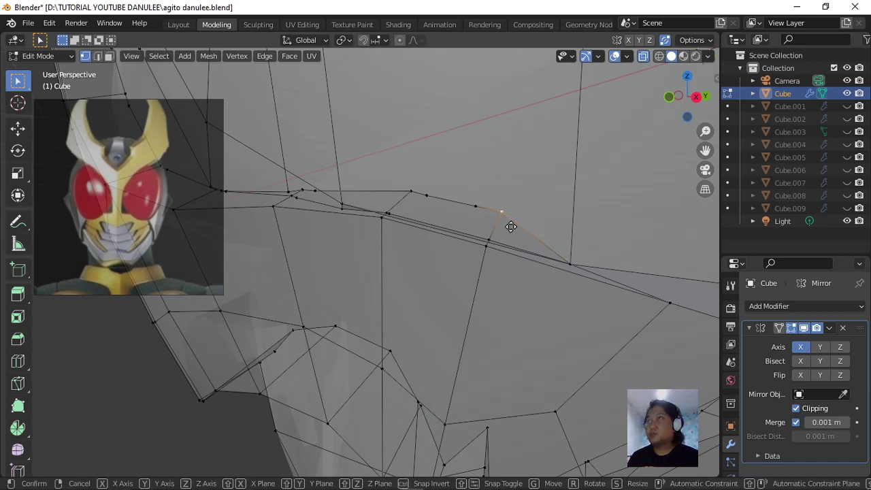
click(472, 260)
Vertex-slide the adjacent raised rim vertex down onto the same inner vertex.
click(476, 204)
key(g)
key(g)
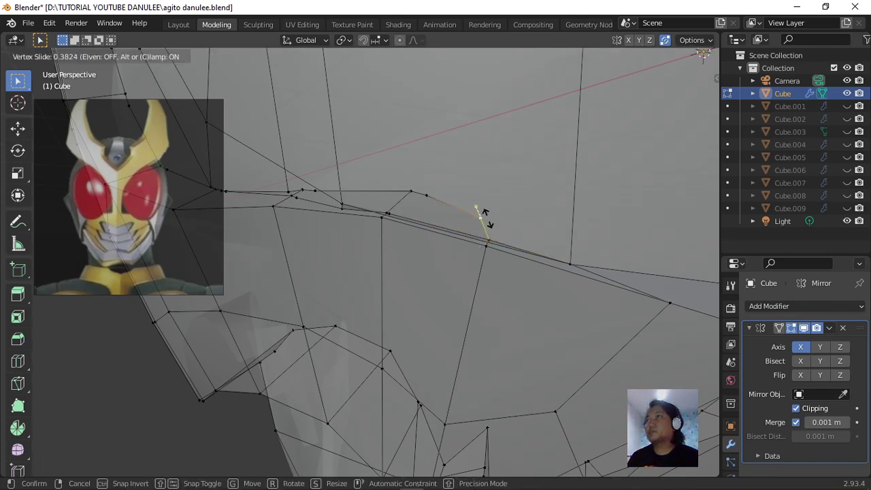
Vertex-slide the next rim vertex forward onto the close neighbouring vertex at the end of the raised rim edge.
click(429, 196)
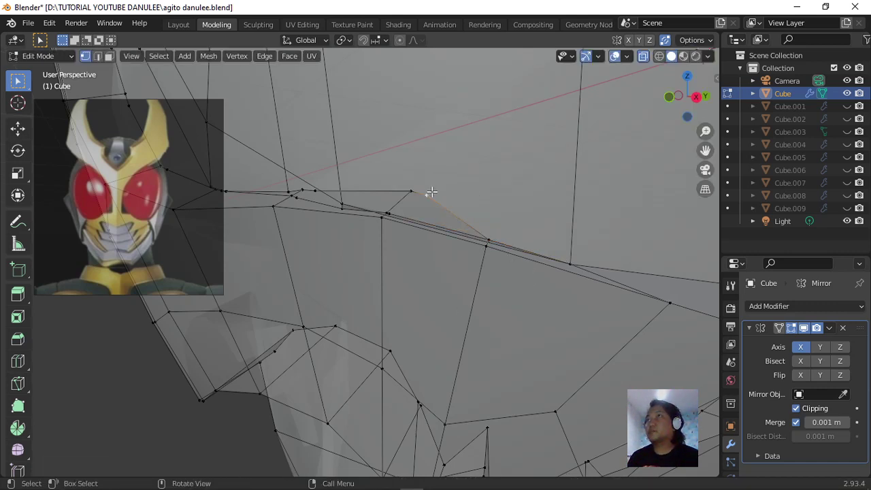
key(g)
key(g)
click(406, 183)
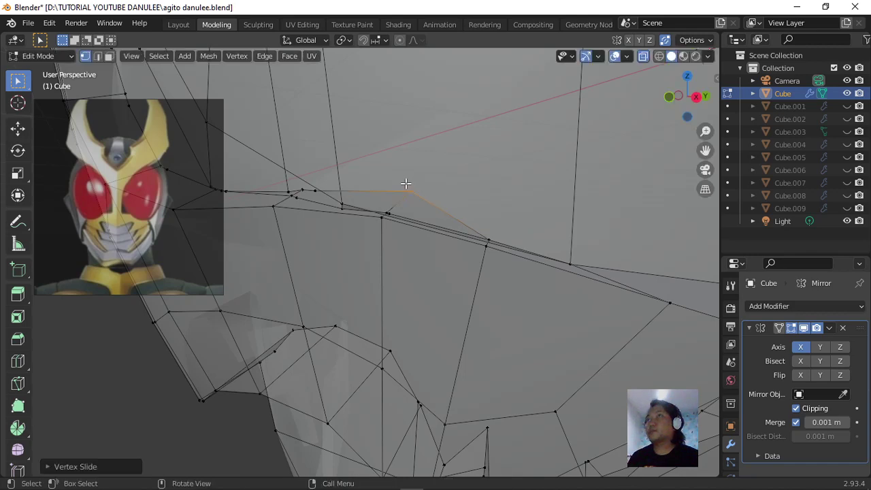
Vertex-slide the combined rim vertex down onto the inner vertex below it on the eye's lower edge.
key(g)
key(g)
click(402, 211)
scroll(404, 213, up, 5)
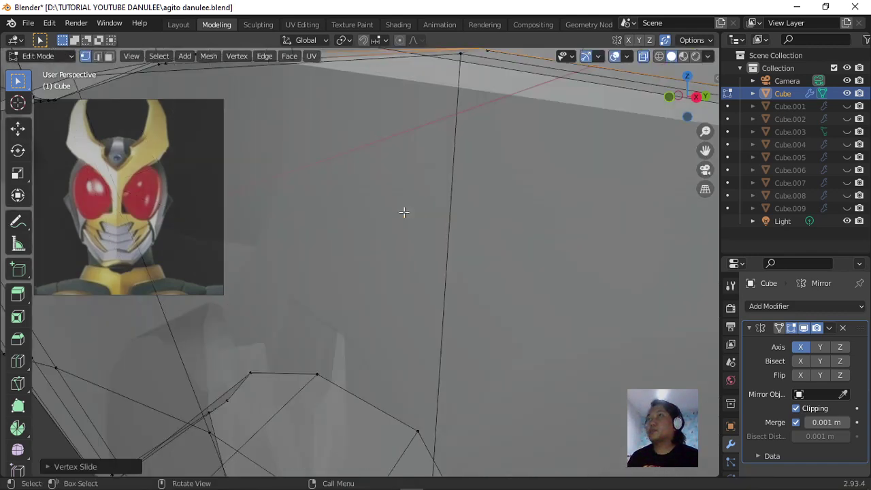
scroll(421, 227, down, 3)
key(g)
key(g)
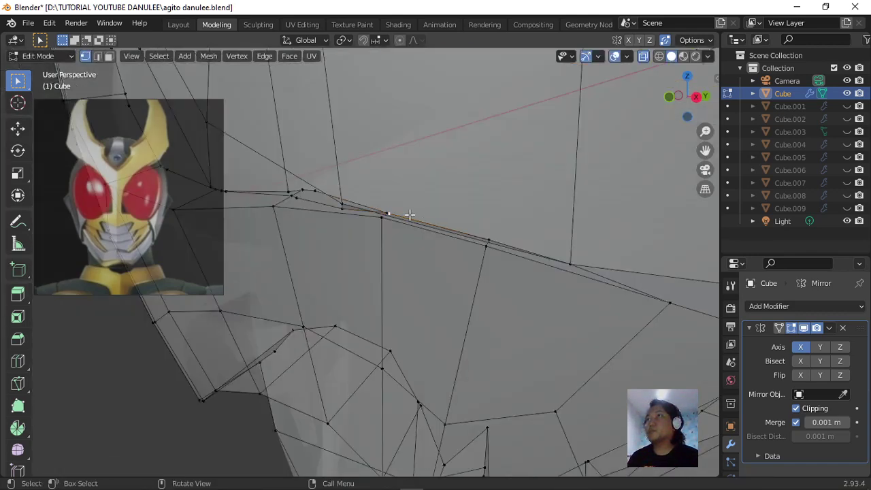
key(g)
key(g)
click(388, 212)
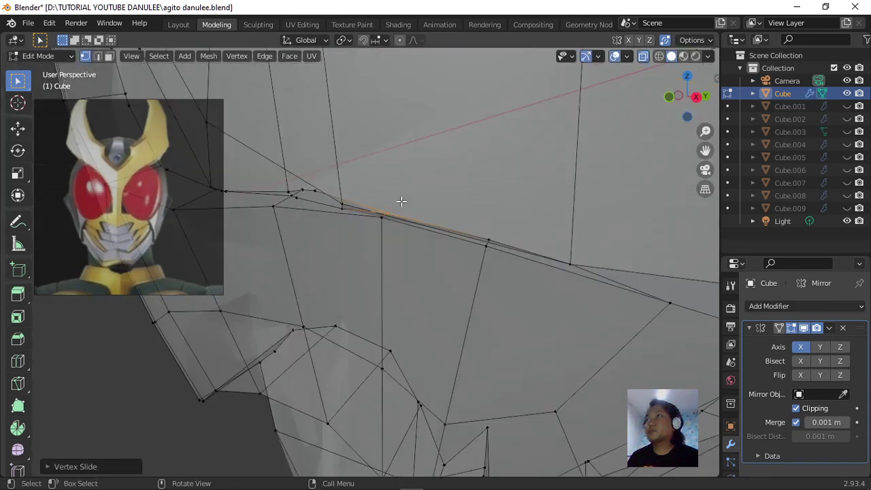
Vertex-slide the doubled inner vertex further forward up onto the eye boundary vertex just above it.
shift+middle_drag(404, 203, 413, 282)
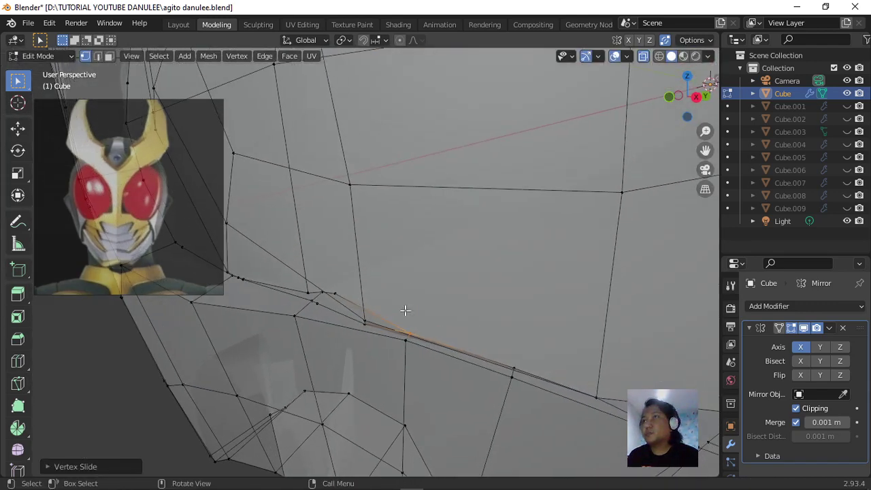
click(373, 329)
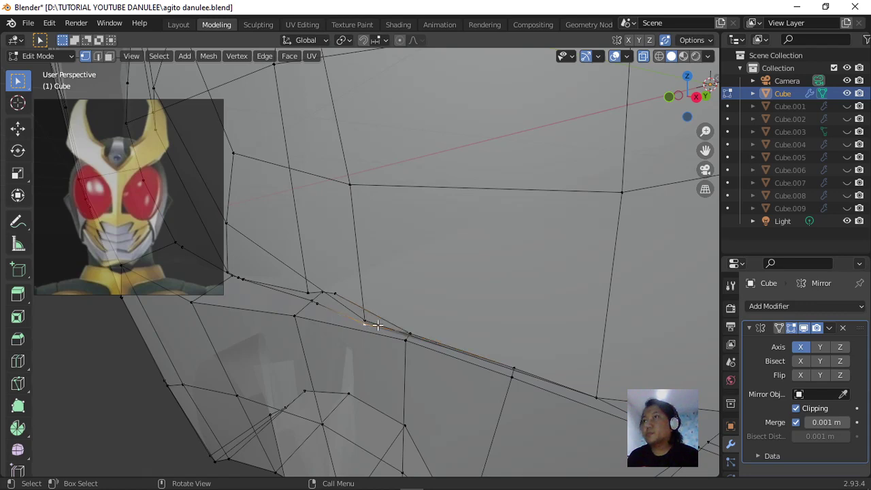
key(g)
key(g)
click(412, 293)
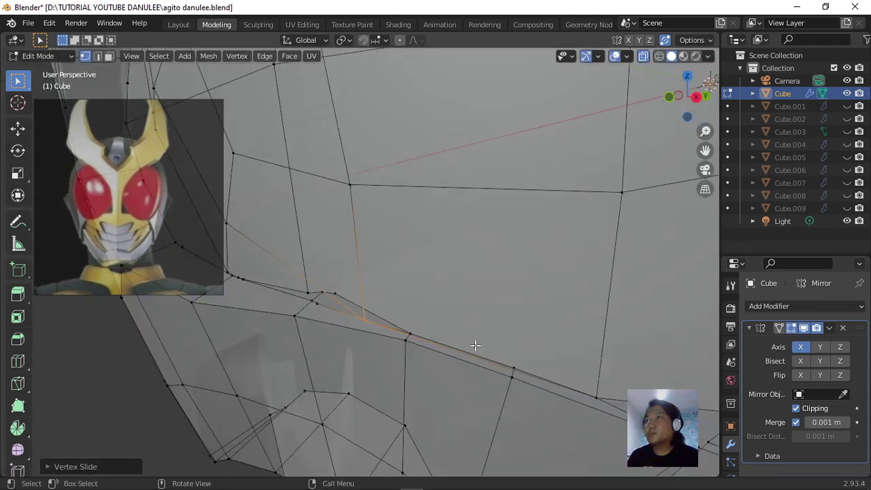
Vertex-slide the rim vertex just behind that boundary vertex forward onto it.
click(421, 331)
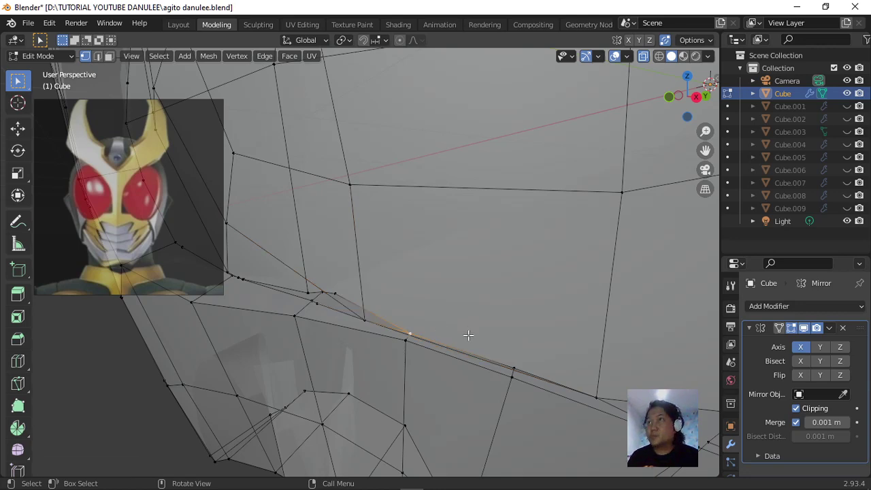
scroll(468, 335, up, 5)
scroll(462, 343, down, 5)
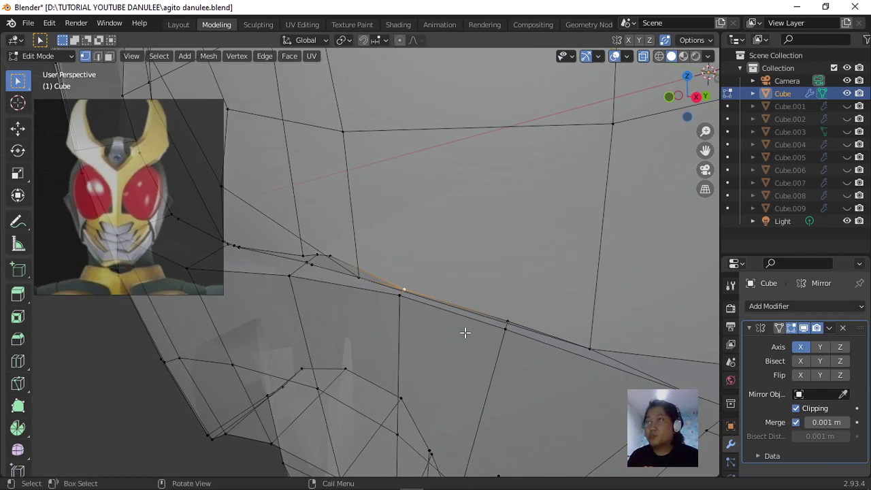
key(g)
key(g)
click(409, 325)
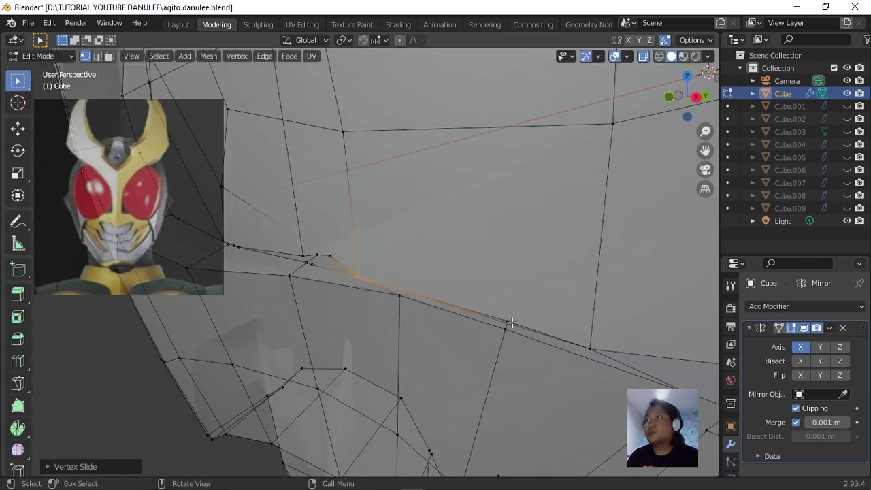
Vertex-slide the remaining inner vertex on the lower edge backward onto the next eye boundary vertex.
click(521, 322)
key(g)
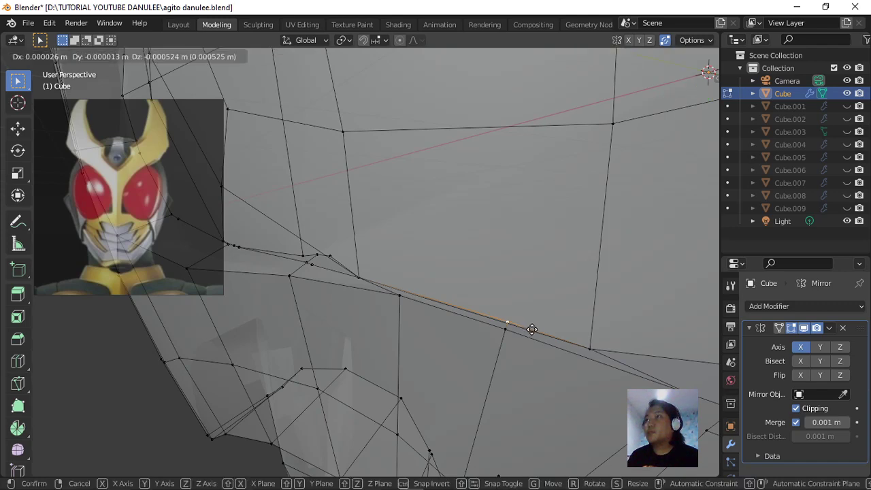
key(g)
click(651, 358)
scroll(534, 327, down, 4)
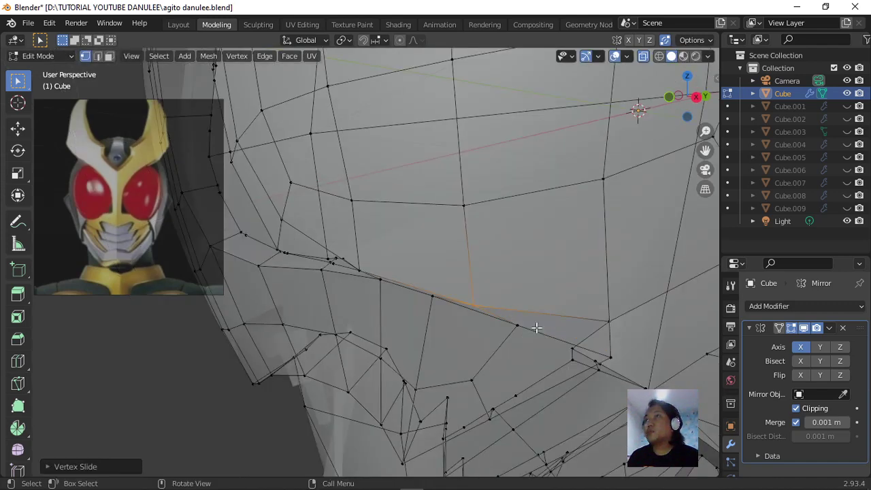
scroll(467, 313, up, 5)
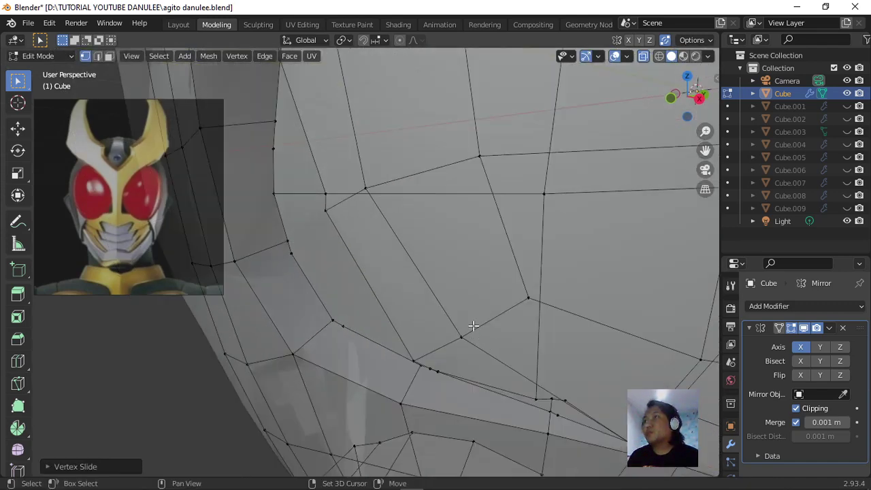
middle_drag(473, 325, 481, 275)
scroll(484, 273, up, 3)
scroll(497, 278, down, 2)
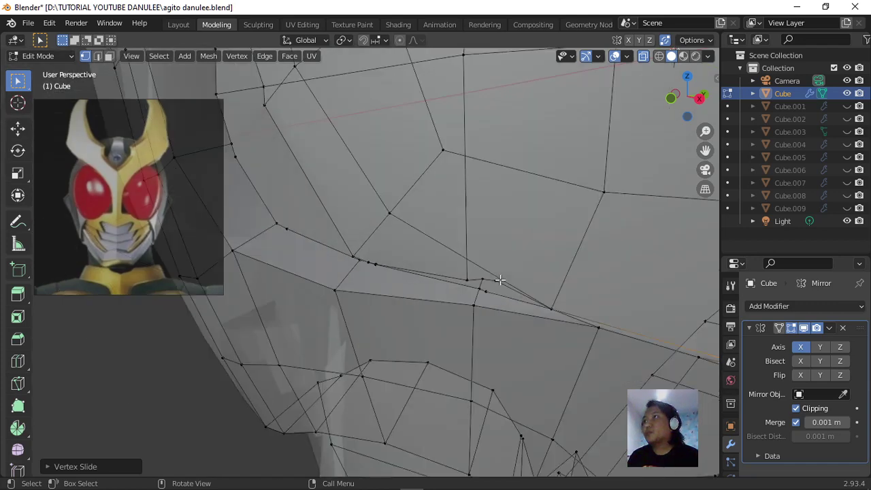
Vertex-slide the two stray vertices above the eye's lower edge, one backward and the other forward, onto their nearest neighbouring vertices.
click(494, 281)
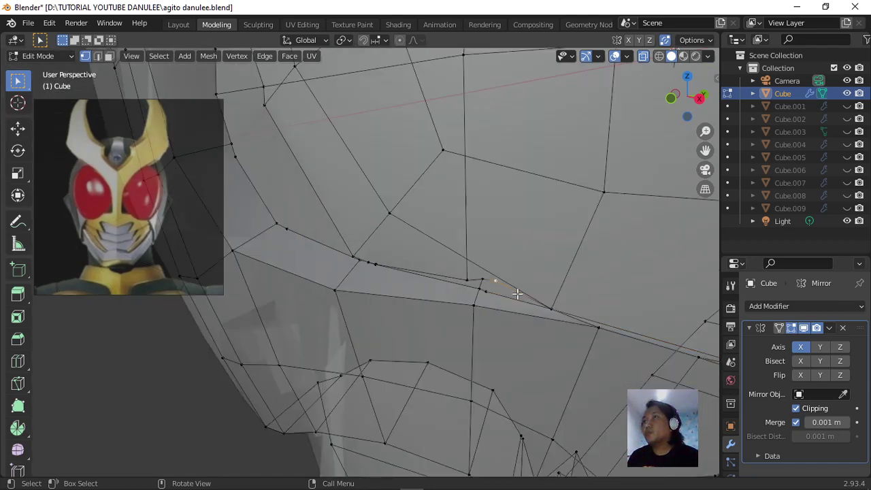
key(g)
key(g)
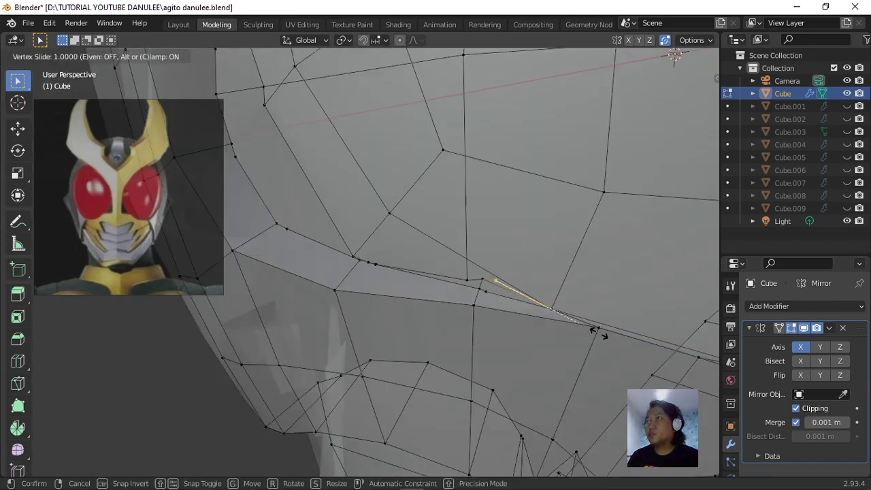
click(481, 288)
click(482, 277)
key(g)
key(g)
click(434, 284)
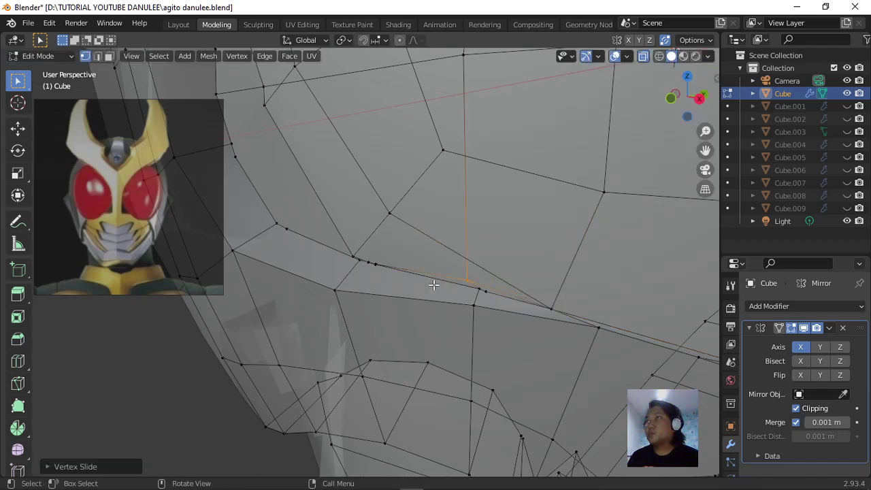
Vertex-slide the doubled rim vertices on the lower edge together and up onto the eye vertex just above them.
click(483, 292)
key(g)
key(g)
click(470, 294)
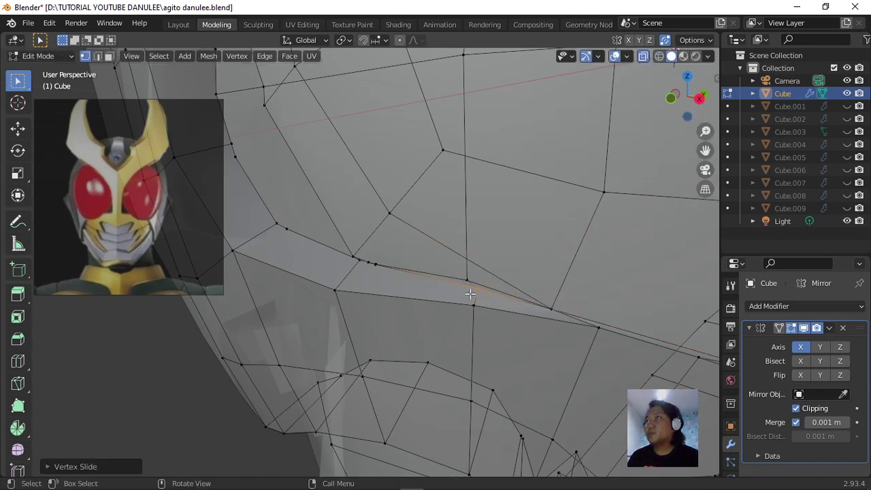
key(g)
key(g)
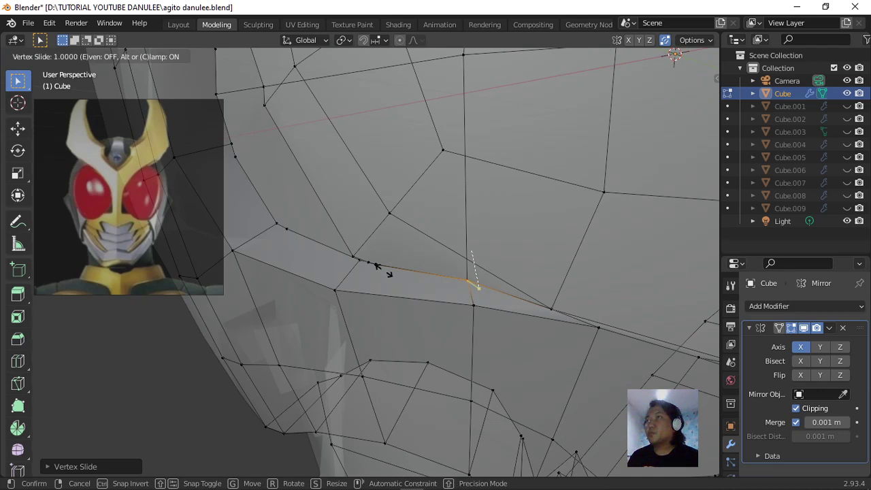
click(384, 271)
Vertex-slide the stray in-between vertex along the lower edge and the neighbouring eye vertex onto the rim's boundary vertex.
scroll(387, 285, up, 4)
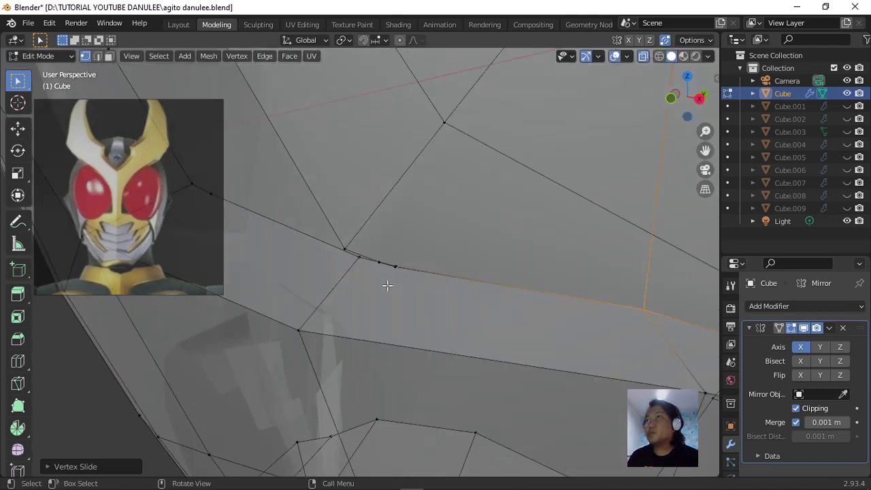
click(345, 244)
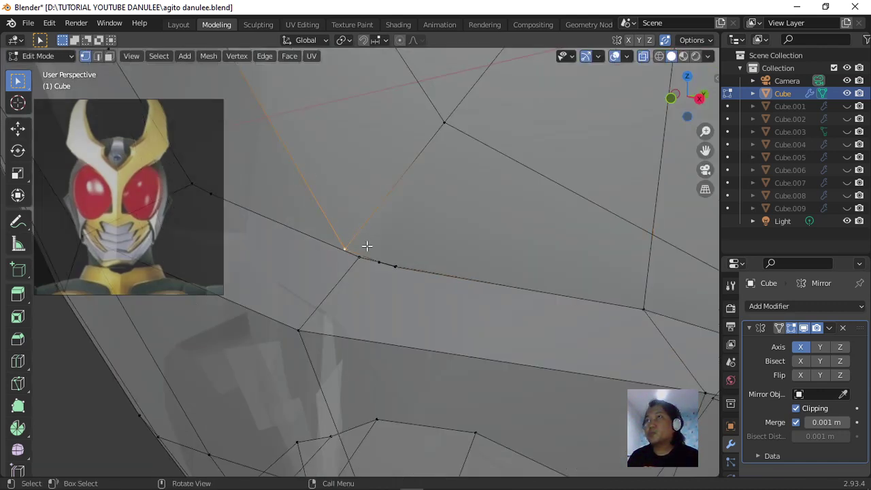
key(g)
key(g)
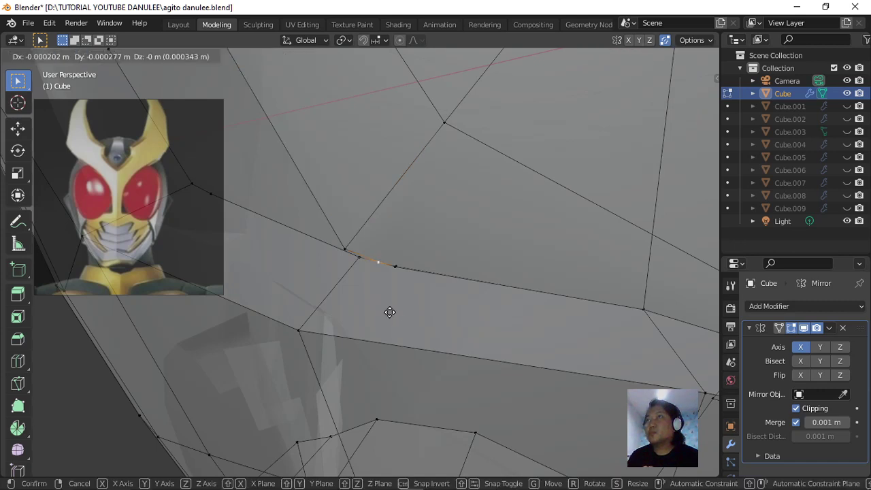
click(359, 269)
key(g)
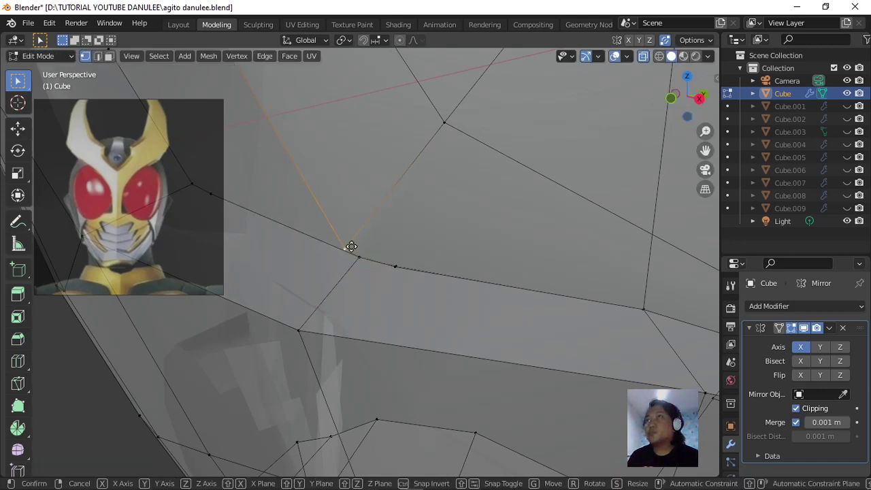
key(g)
click(395, 266)
Vertex-slide both doubled vertices just behind that boundary vertex forward onto it.
click(399, 270)
key(g)
key(g)
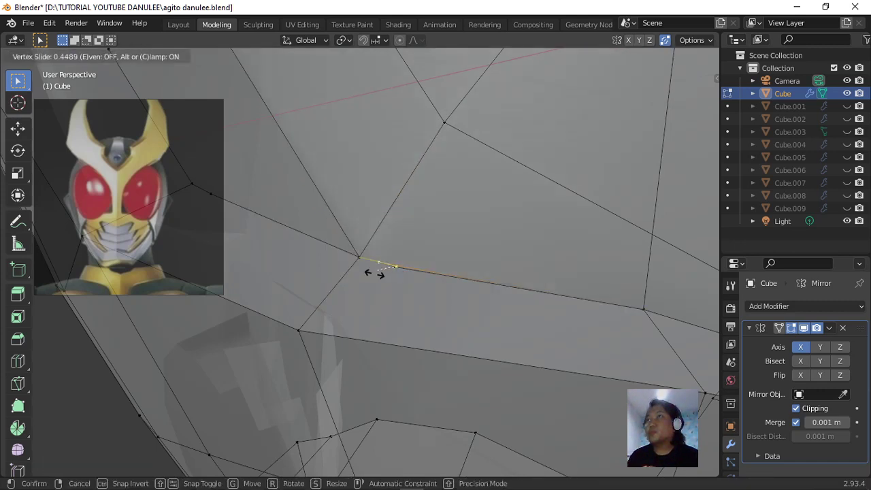
click(320, 272)
click(395, 267)
key(g)
key(g)
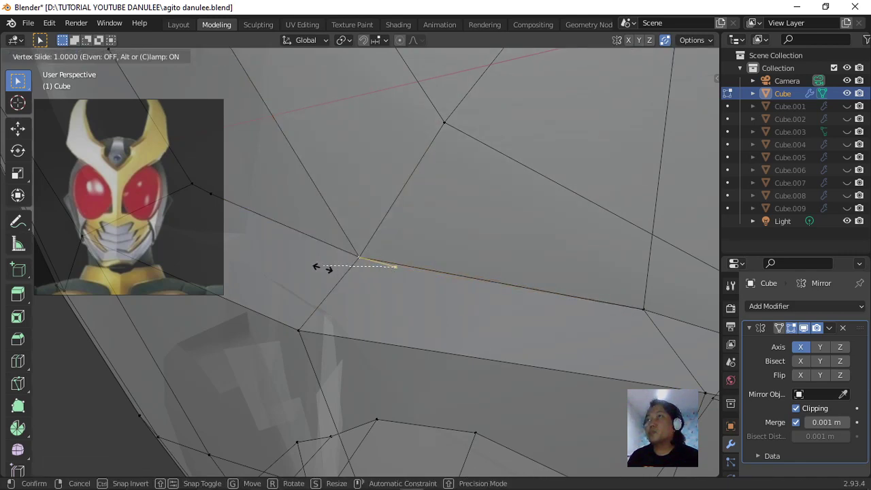
click(360, 273)
Vertex-slide the extra vertex at the eye's lower front bend forward onto the adjacent rim corner vertex.
scroll(364, 280, down, 2)
scroll(364, 280, down, 3)
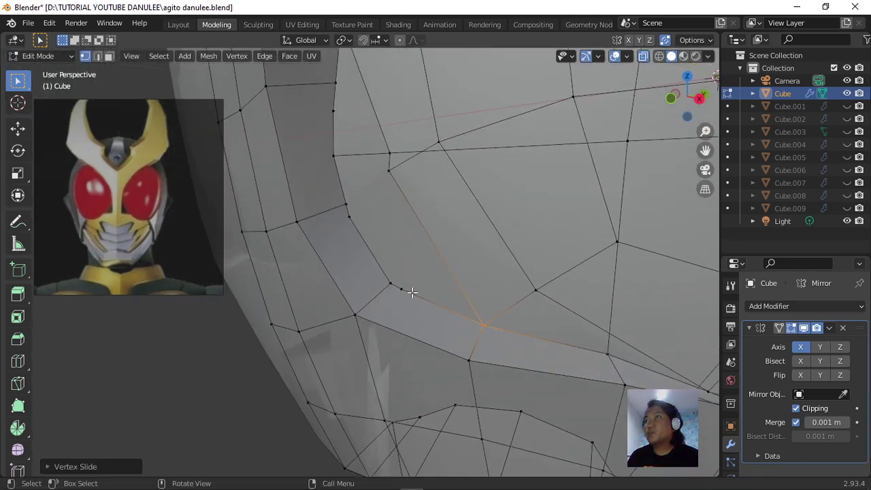
key(g)
key(g)
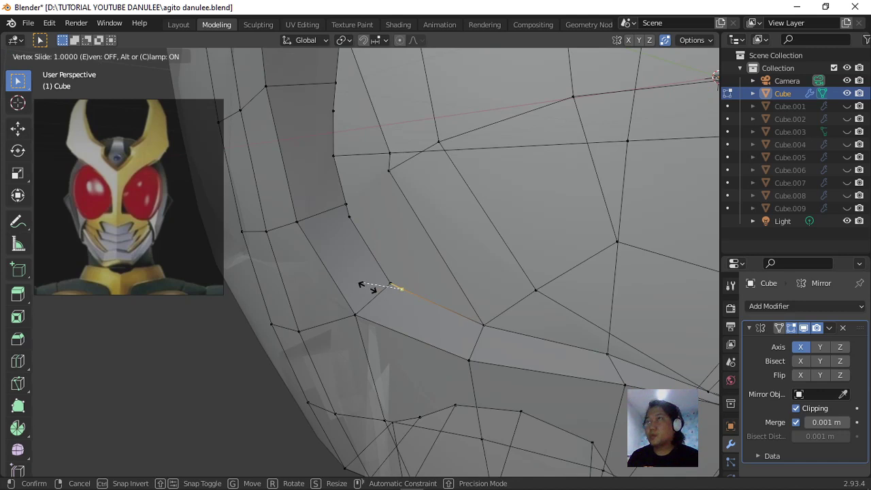
click(368, 289)
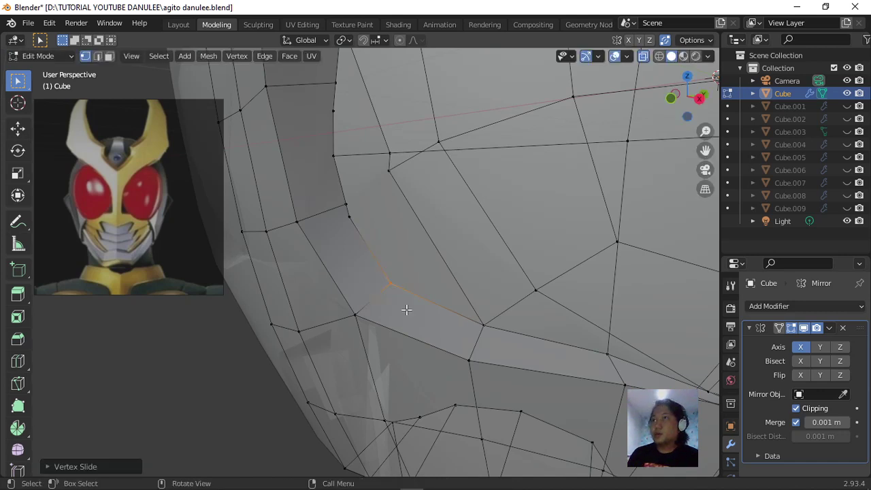
Vertex-slide the extra vertices just below and above the next rim vertex on the eye's front edge onto it.
click(353, 218)
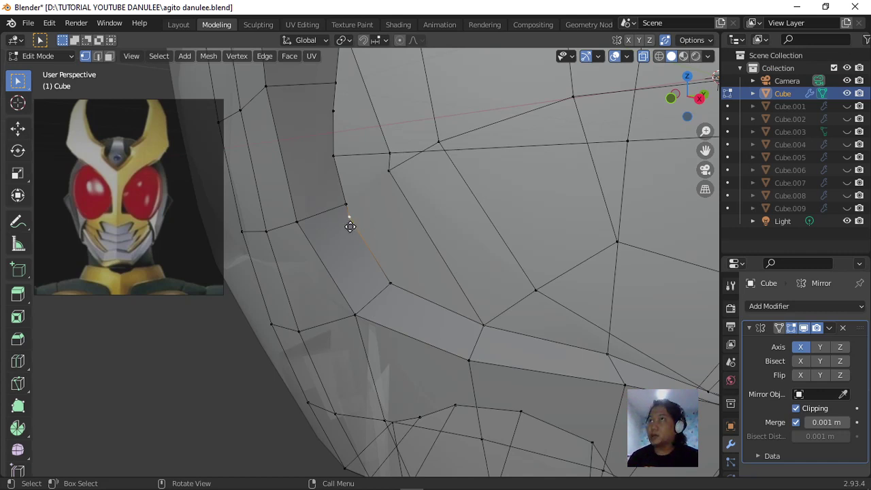
key(g)
click(340, 158)
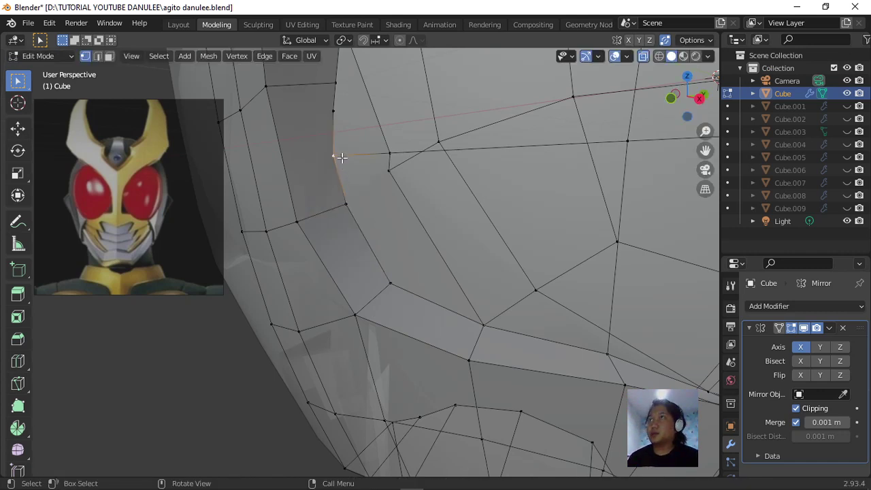
key(g)
key(g)
click(330, 112)
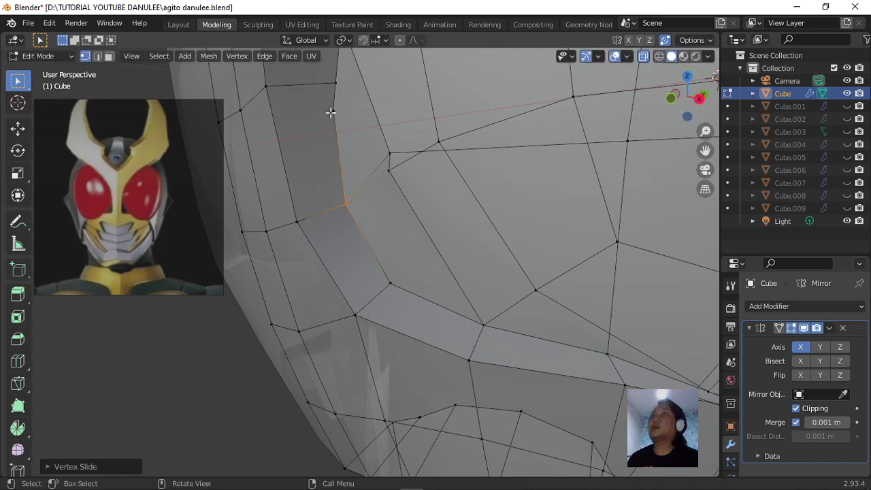
Vertex-slide the remaining extra vertex on the eye's front edge up onto the next rim vertex.
key(g)
key(g)
click(342, 70)
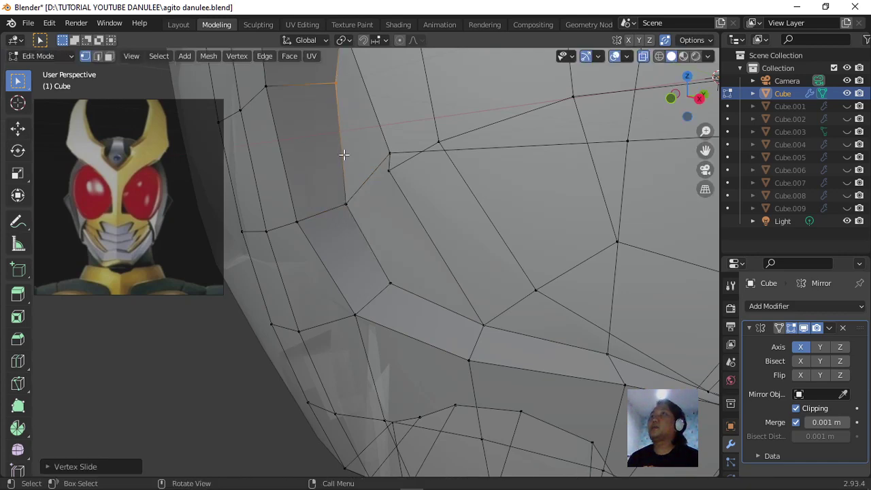
Vertex-slide the doubled vertex inside the eye's lower front corner up onto the eye vertex just above it.
middle_drag(345, 152, 396, 309)
scroll(431, 267, up, 1)
middle_drag(454, 279, 418, 313)
scroll(398, 306, up, 1)
click(405, 300)
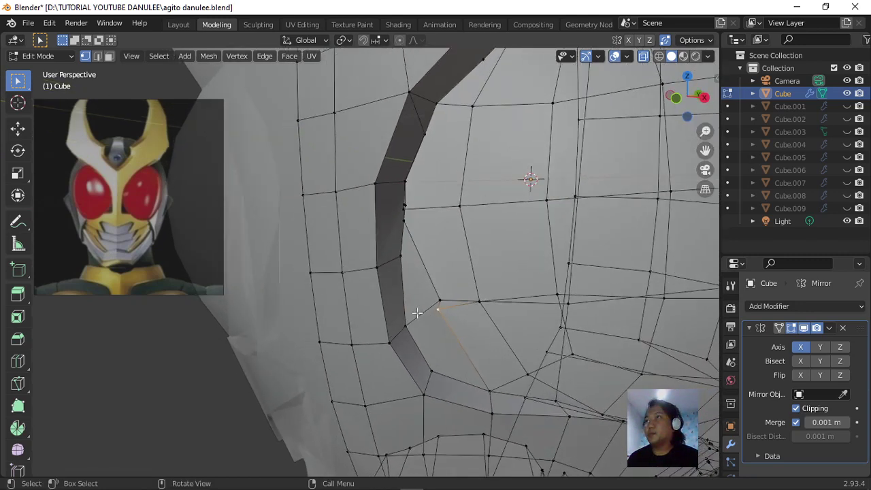
key(g)
key(g)
click(488, 361)
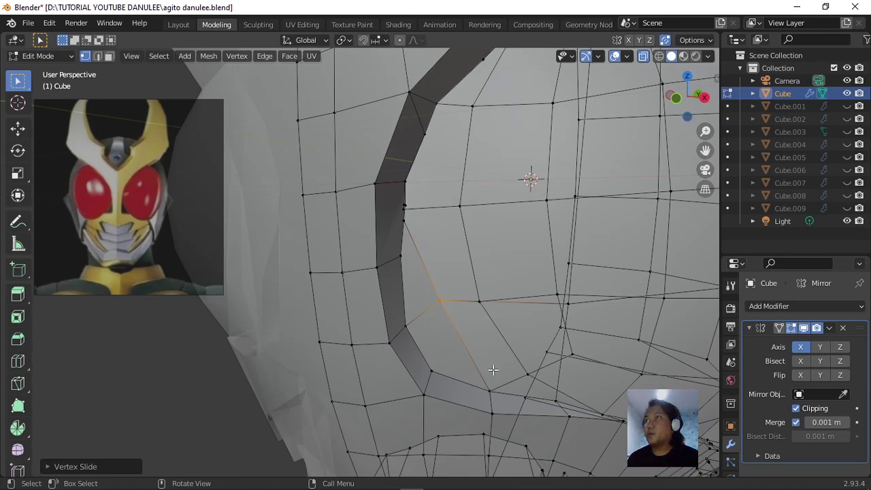
Try deleting the hidden head vertices behind the eye surface, and undo the deletion.
scroll(493, 370, down, 2)
middle_drag(493, 370, 538, 363)
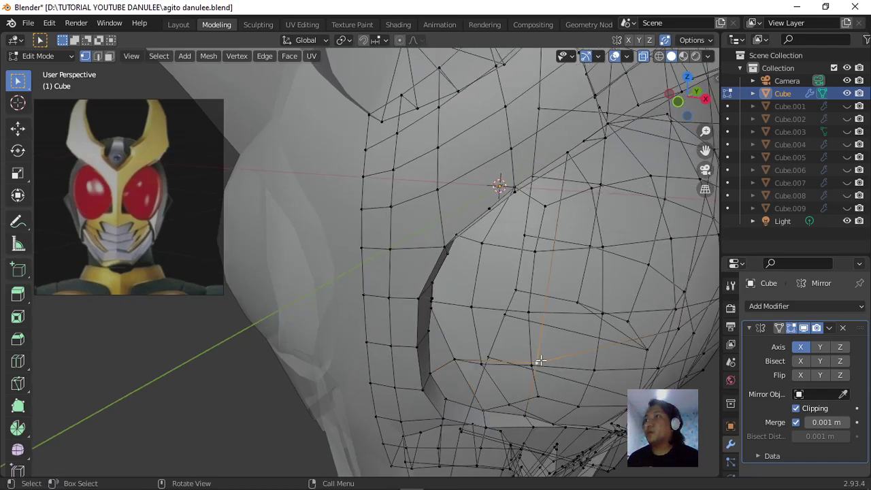
middle_drag(681, 347, 656, 334)
key(x)
click(617, 323)
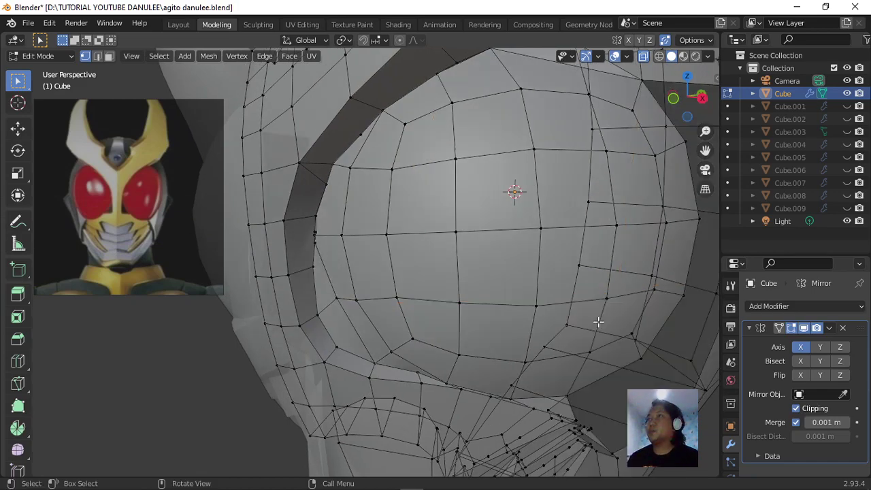
scroll(503, 285, down, 3)
middle_drag(502, 284, 467, 294)
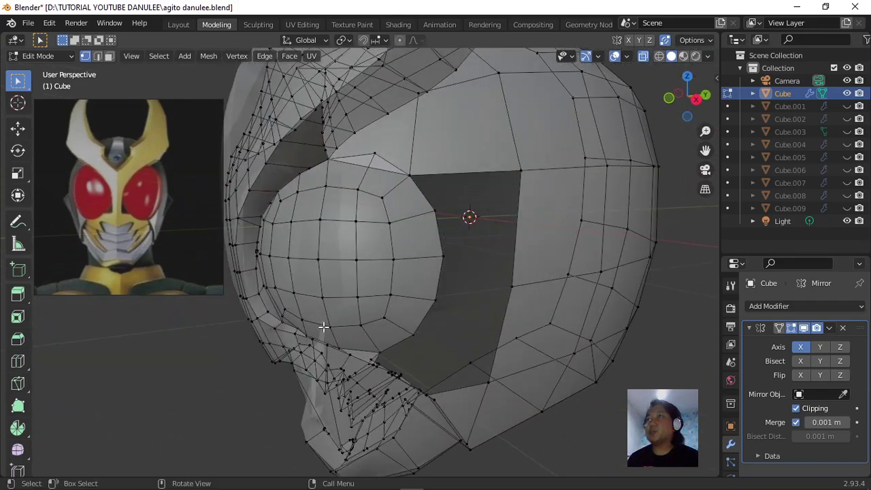
middle_drag(323, 327, 374, 316)
ctrl+click(378, 311)
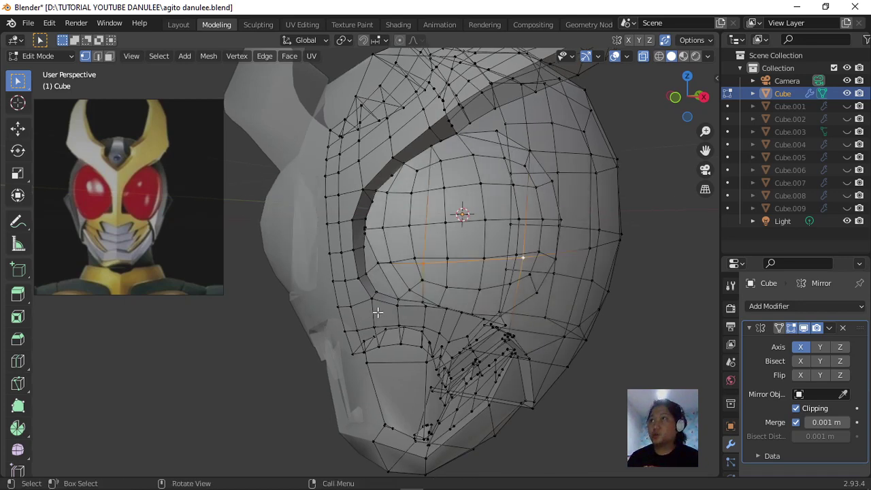
Check the helmet's face orientation and delete the two selected head vertices hidden behind the eye.
key(alt+a)
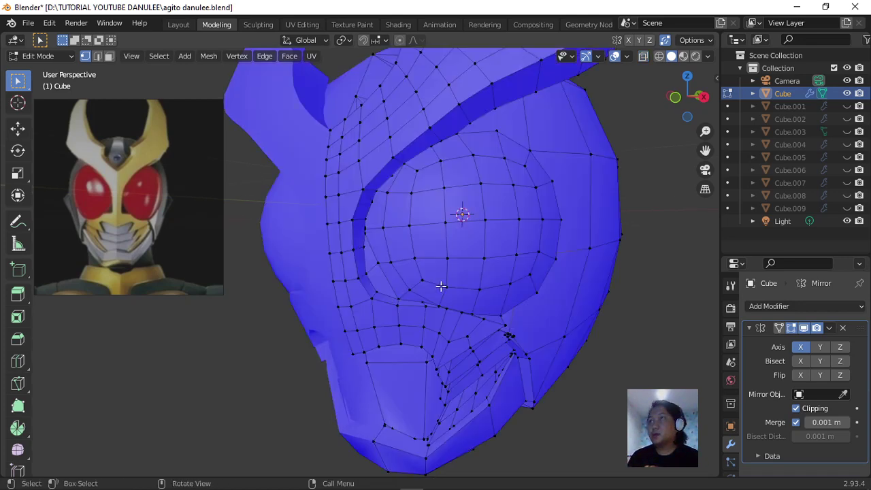
middle_drag(483, 288, 462, 294)
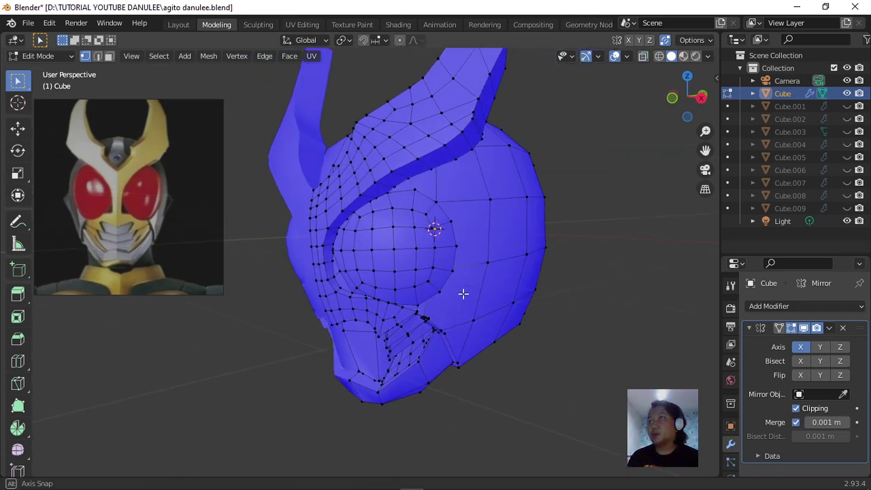
alt+click(456, 297)
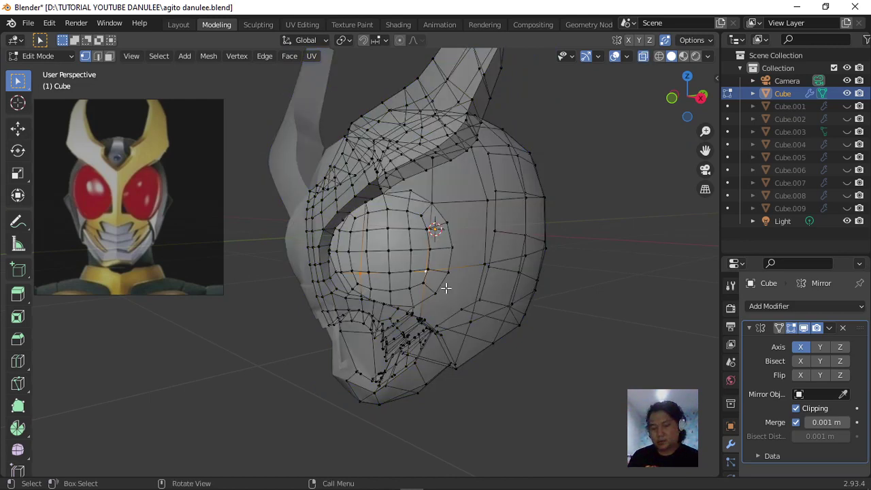
key(x)
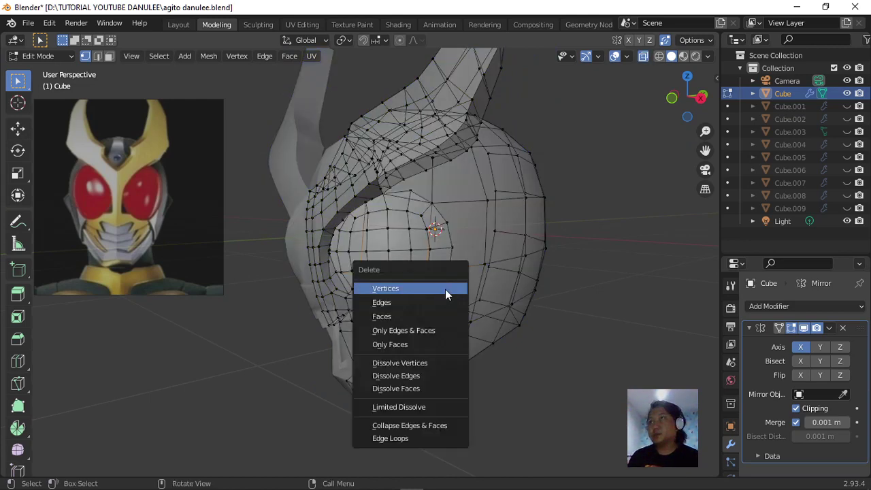
click(445, 290)
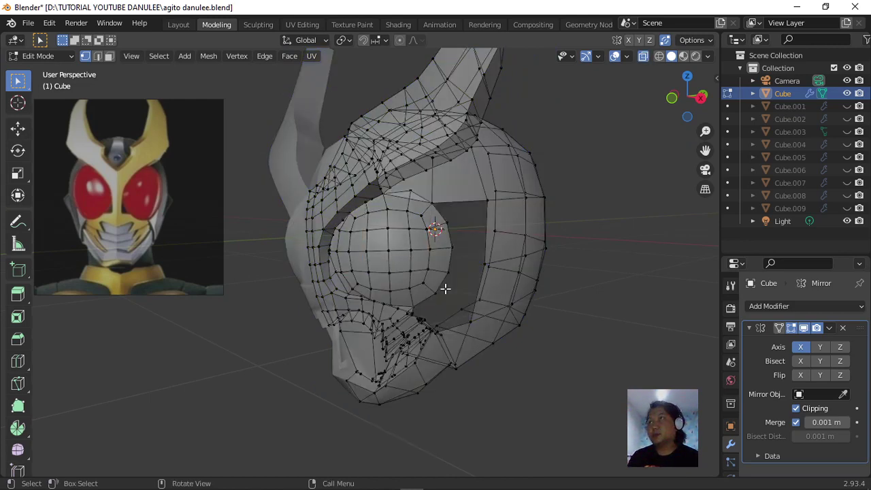
Turn off X-ray and display face orientation around the opening between the eye and the helmet's side.
key(alt+f)
middle_drag(439, 310, 400, 315)
scroll(405, 229, up, 3)
scroll(405, 230, up, 2)
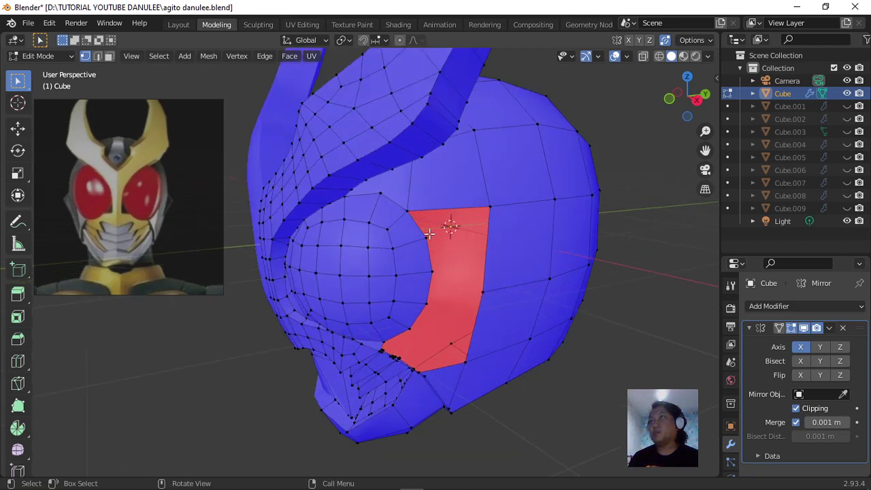
Select the boundary path from the rear edge to the eye's back vertex and fill the opening's upper part with a face.
scroll(436, 230, up, 1)
scroll(453, 245, down, 1)
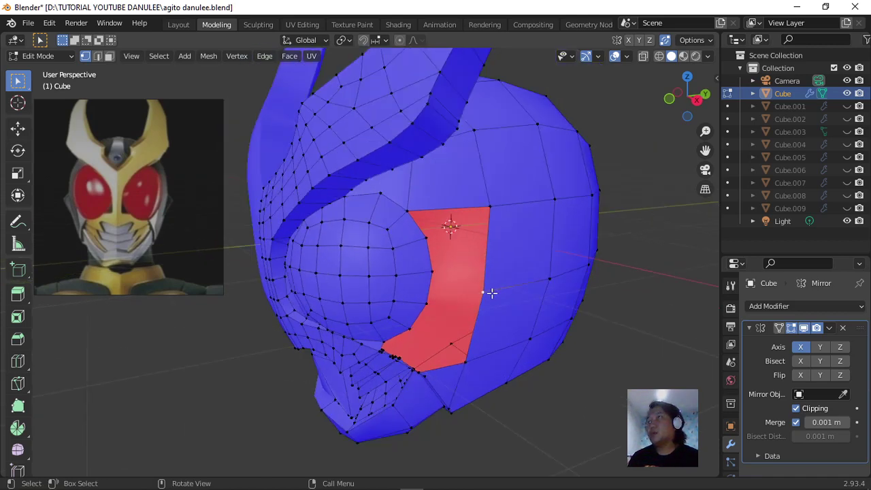
ctrl+click(432, 272)
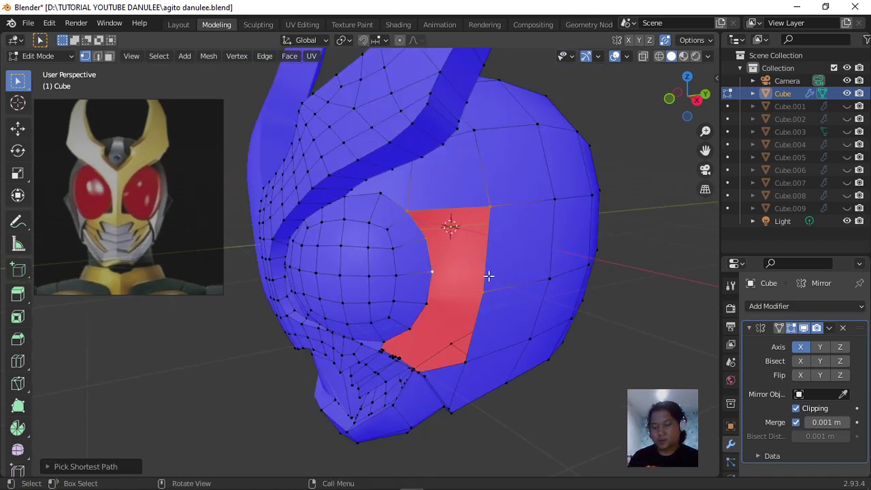
key(x)
click(488, 281)
Knife-cut the new face from the upper vertex on the eye's back edge to the face's upper rear corner.
scroll(492, 279, up, 2)
middle_drag(495, 271, 423, 271)
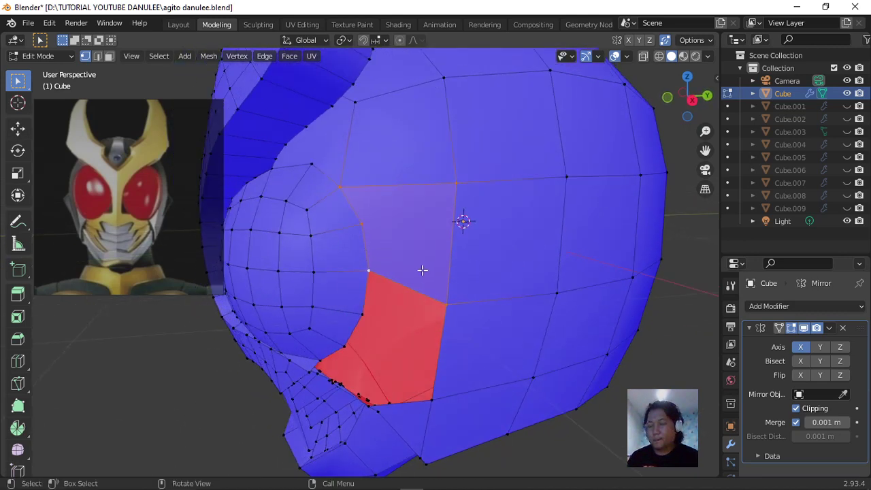
key(k)
click(363, 223)
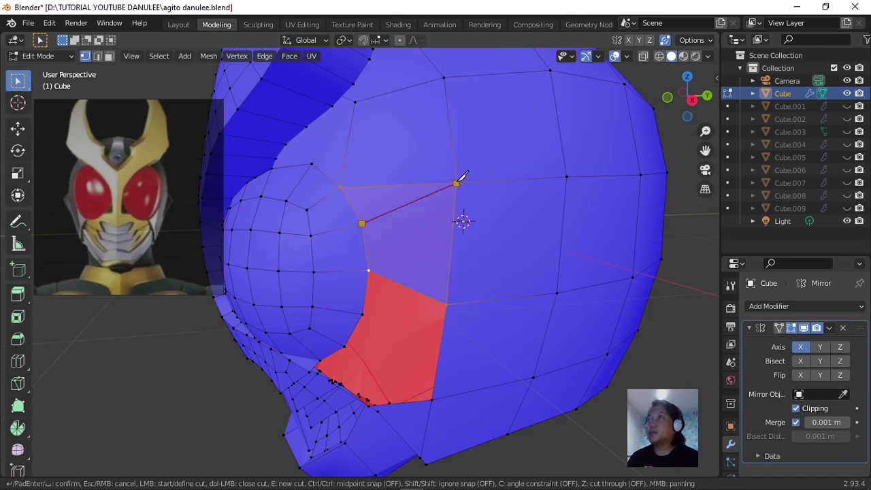
click(456, 183)
key(Return)
middle_drag(394, 277, 440, 302)
click(473, 327)
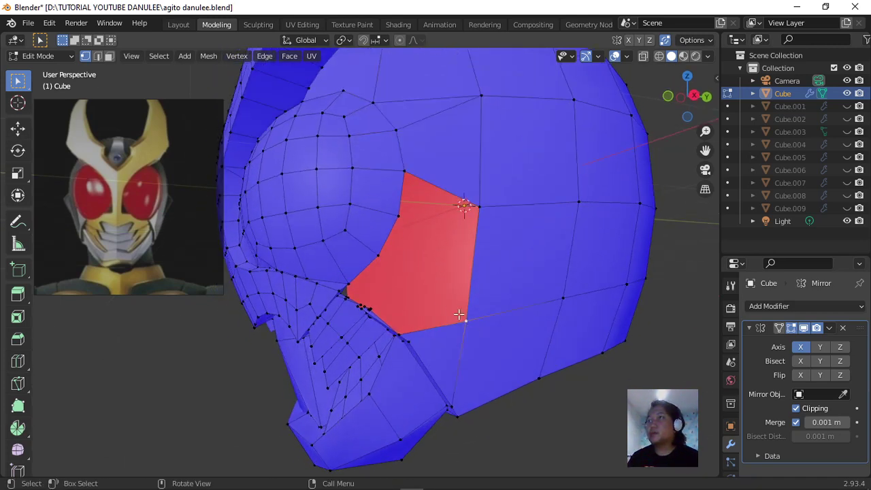
ctrl+click(381, 255)
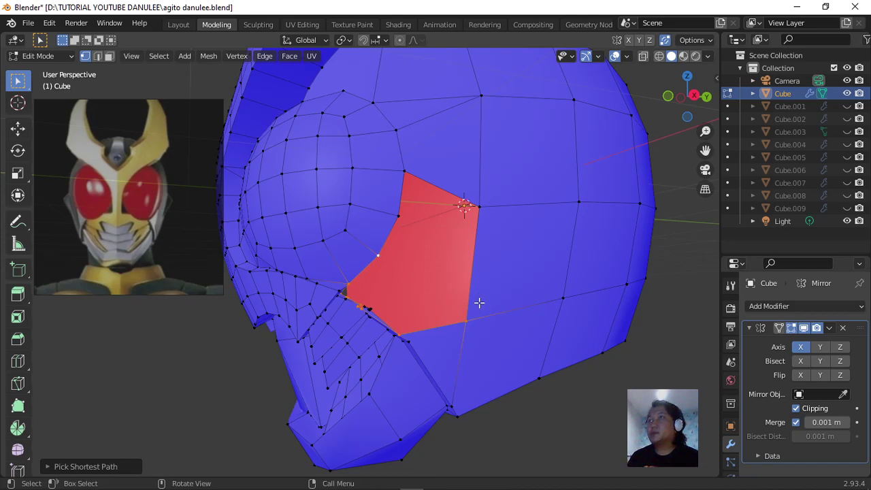
middle_drag(479, 303, 502, 313)
ctrl+click(461, 287)
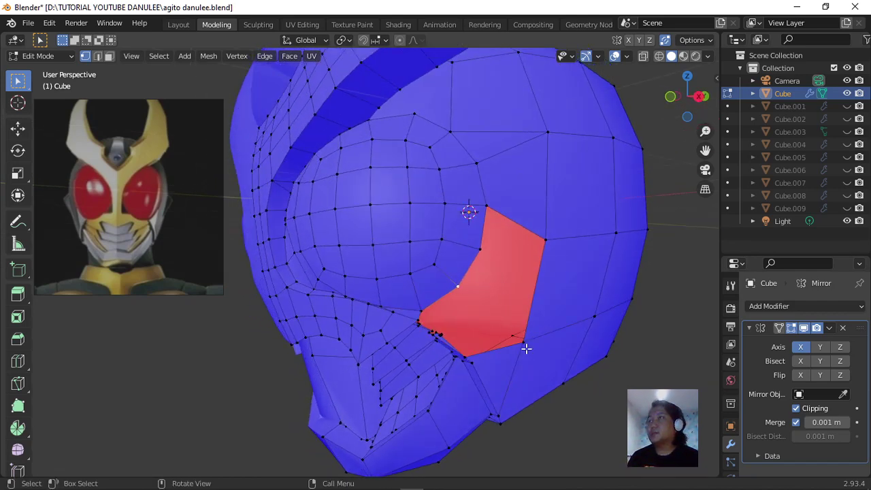
shift+click(526, 348)
shift+click(461, 285)
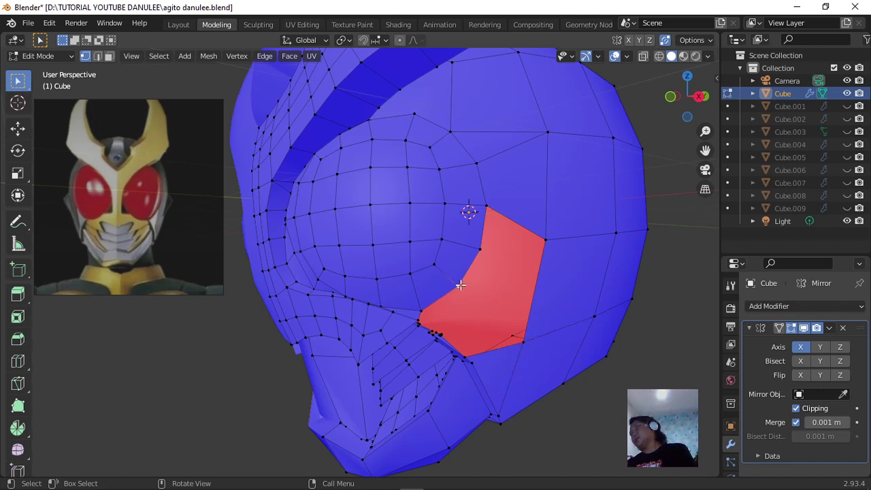
Select the boundary along the eye's back edge to the opening's rear edge and lower rear corner, and fill the middle part with a face.
ctrl+click(481, 248)
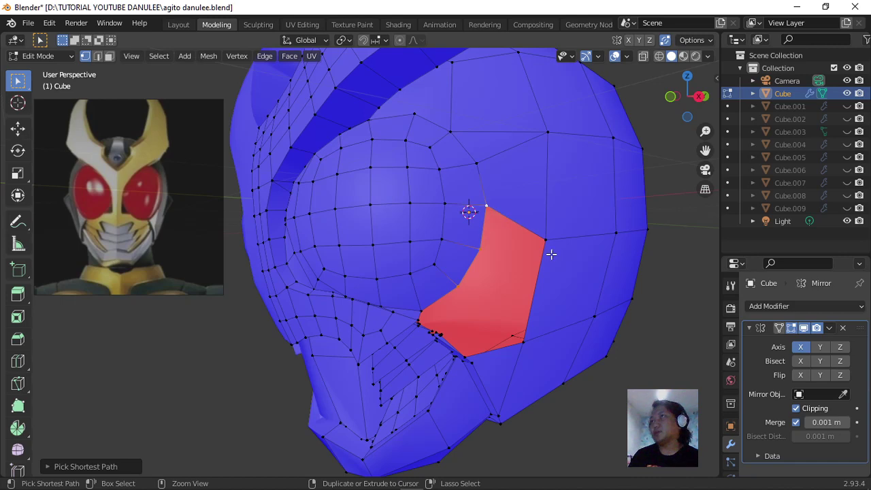
ctrl+click(546, 256)
ctrl+click(524, 339)
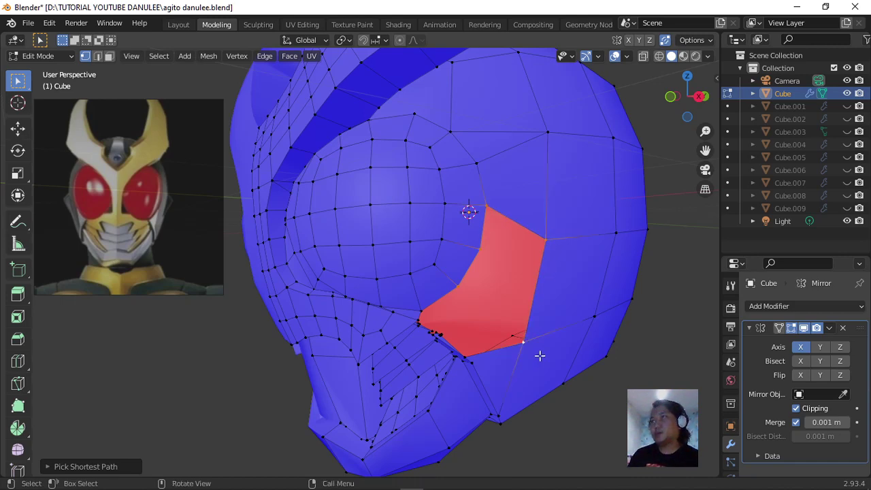
key(ctrl+z)
scroll(525, 306, up, 2)
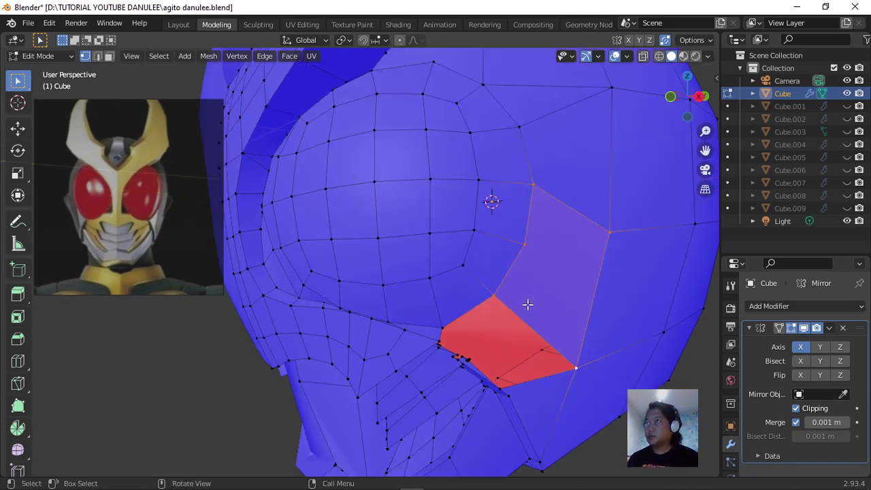
scroll(529, 302, down, 2)
middle_drag(528, 302, 511, 292)
scroll(490, 302, up, 2)
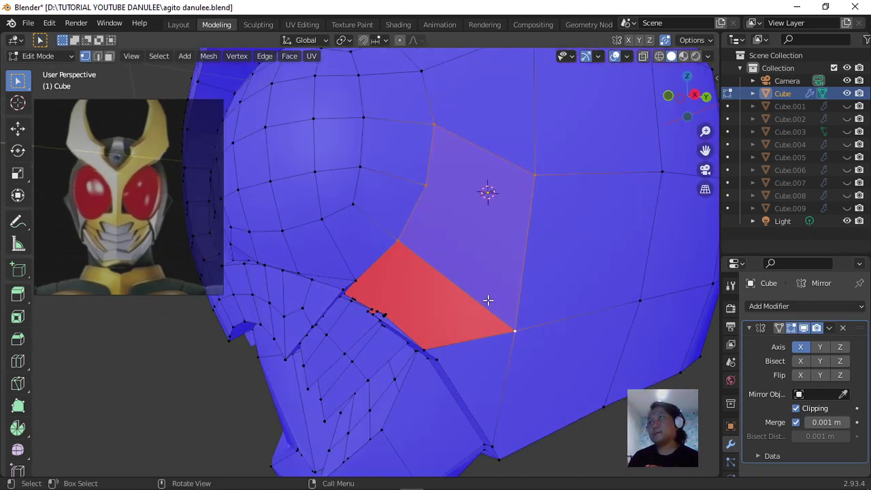
Knife-cut the new face from the middle vertex on the eye's back edge to the face's lower rear corner.
key(k)
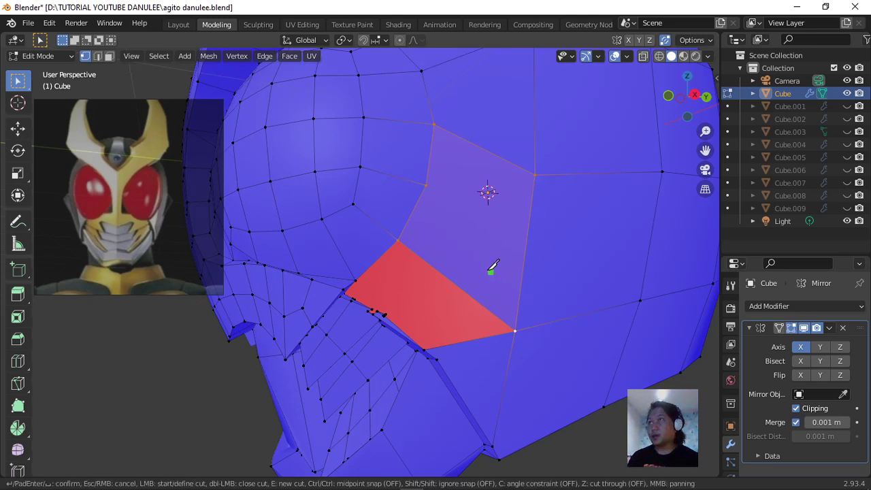
click(426, 185)
click(515, 331)
key(Return)
scroll(469, 287, down, 2)
middle_drag(469, 288, 523, 259)
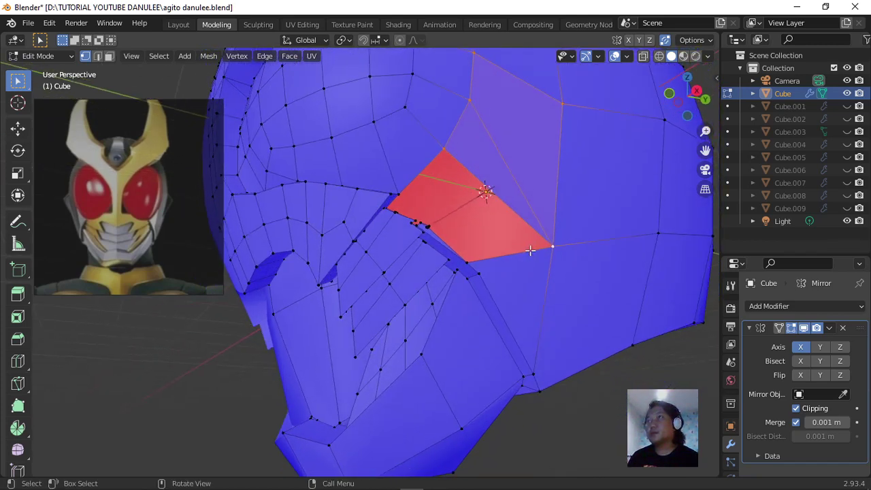
Select the boundary loop of the remaining opening below the eye and fill it with a face.
key(alt+a)
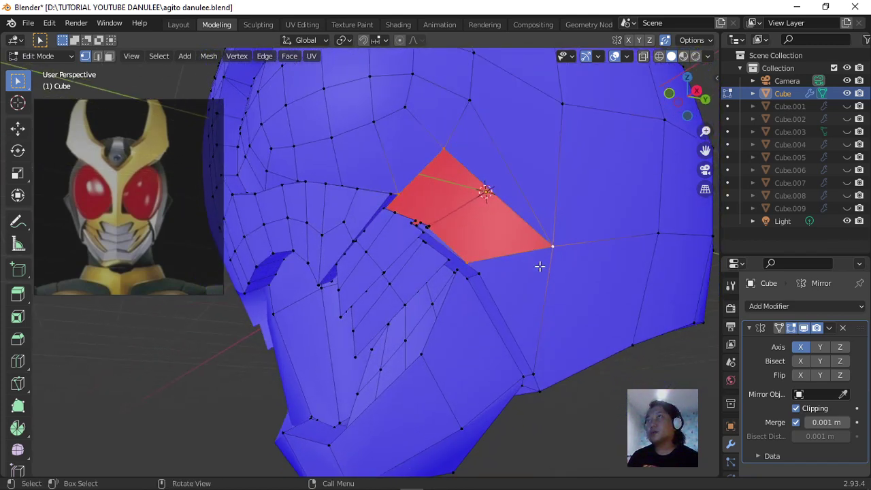
middle_drag(539, 265, 522, 263)
click(448, 264)
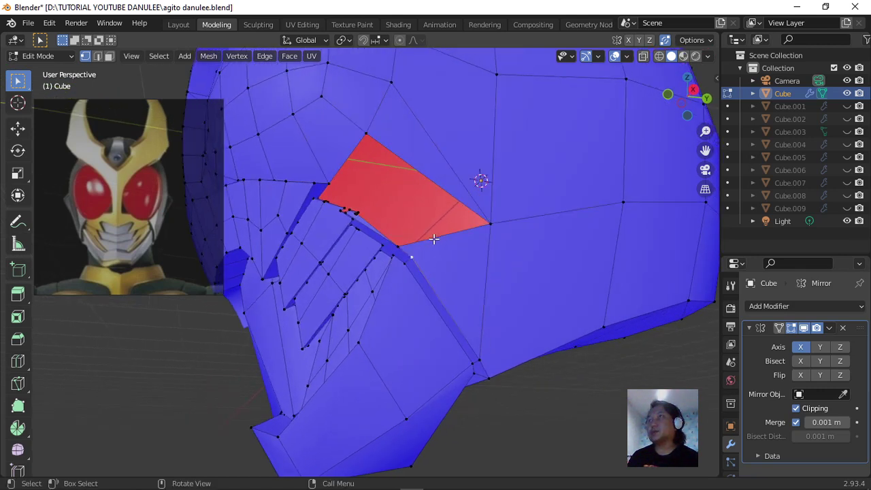
alt+click(434, 239)
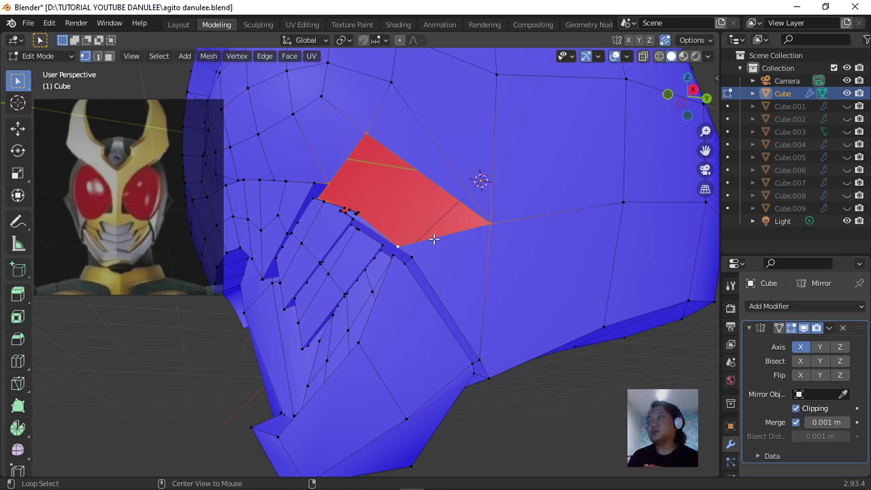
click(433, 239)
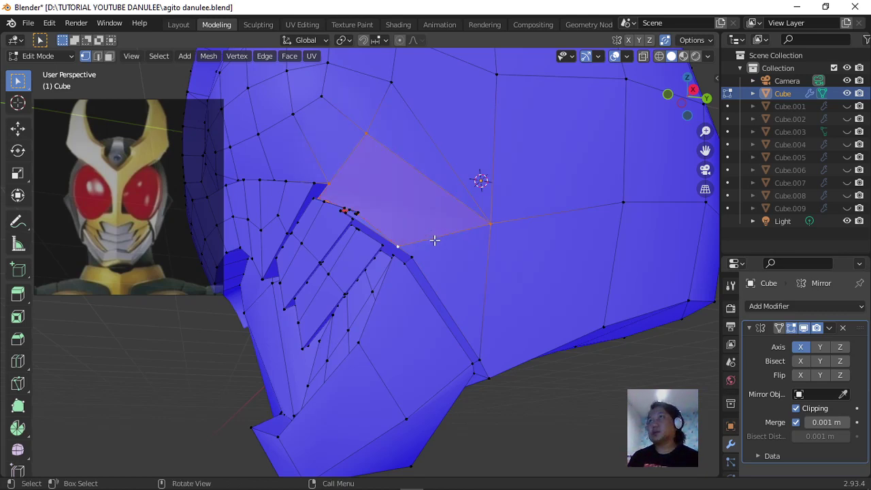
Knife-cut the lower face from its bottom vertex at the mouth-guard seam up to its top vertex on the eye's edge.
middle_drag(433, 239, 489, 276)
scroll(489, 276, up, 5)
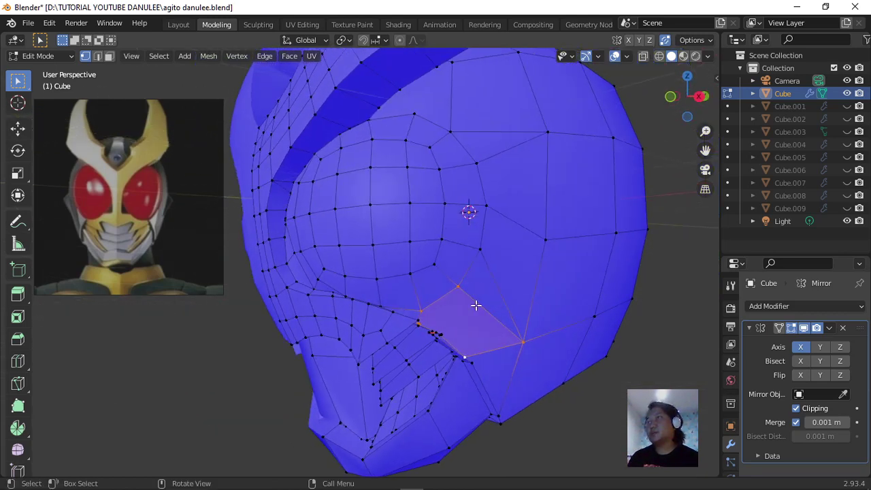
scroll(454, 291, up, 2)
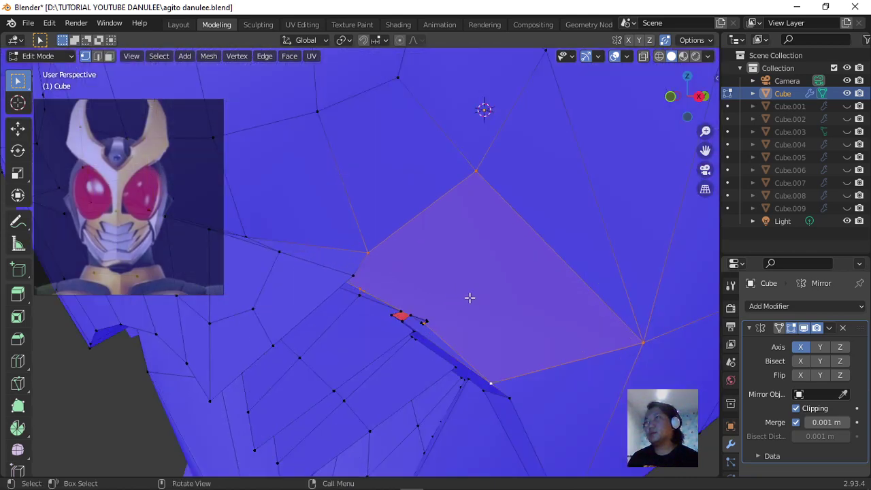
middle_drag(484, 308, 479, 315)
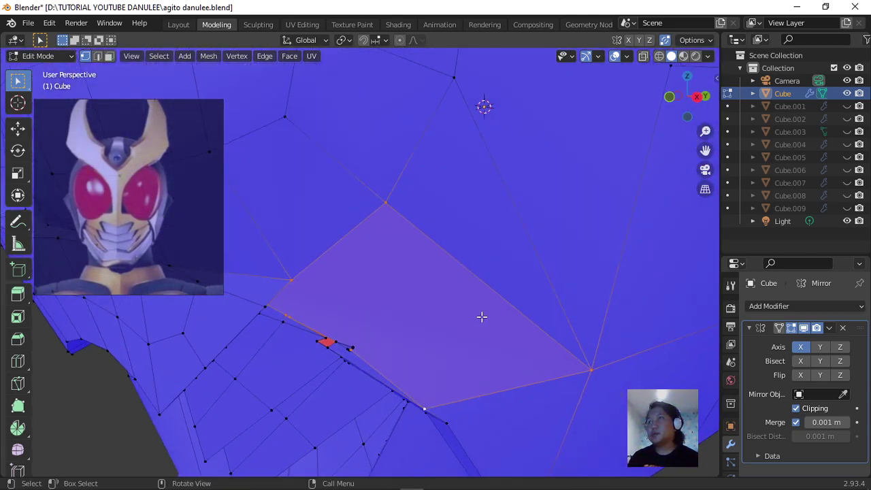
mouse_move(443, 341)
middle_down()
mouse_move(452, 342)
mouse_move(447, 334)
middle_up()
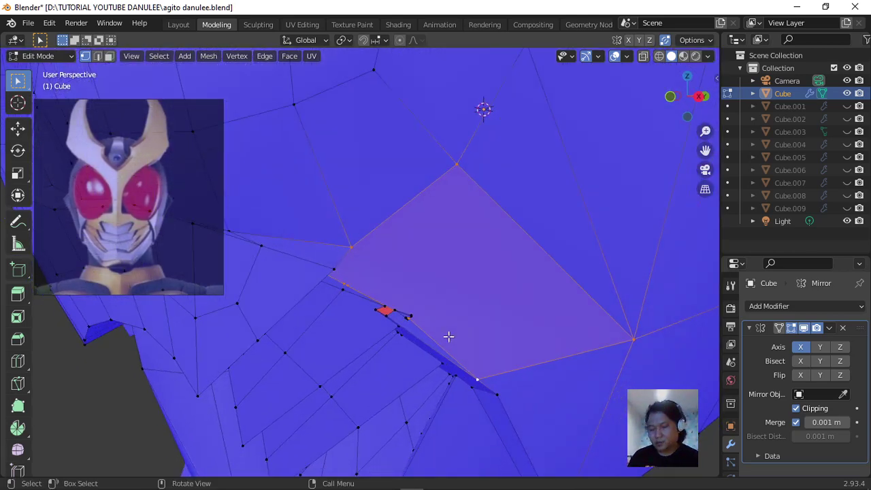
key(k)
click(477, 379)
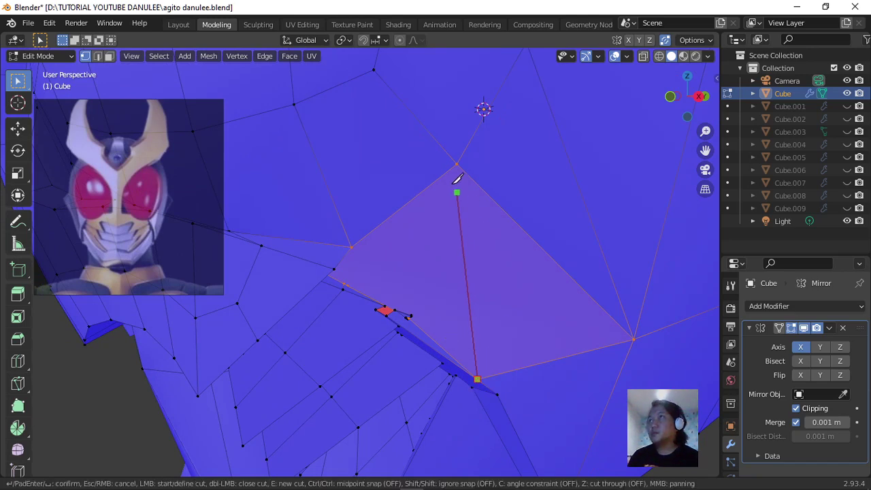
click(457, 164)
key(Return)
scroll(477, 255, down, 3)
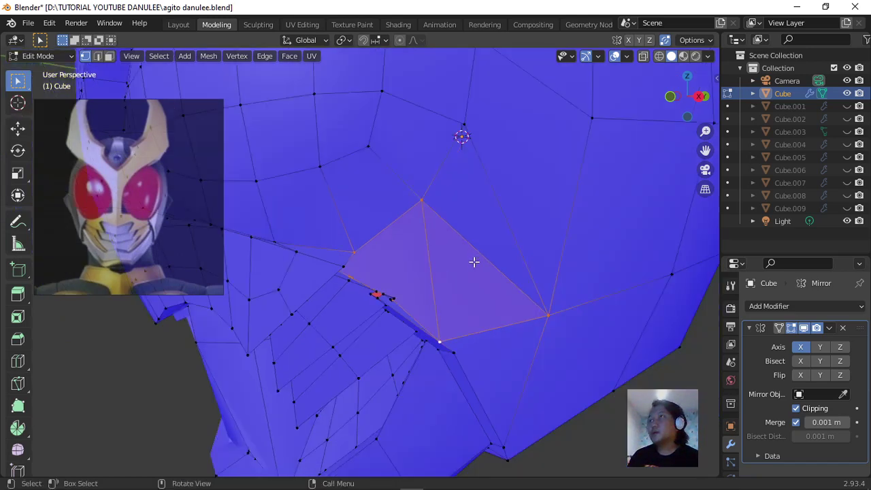
Turn off the face orientation overlay to inspect the cluster of stray vertices along the seam under the new faces.
mouse_move(474, 258)
middle_down()
mouse_move(449, 268)
mouse_move(479, 269)
mouse_move(461, 311)
mouse_move(476, 342)
middle_up()
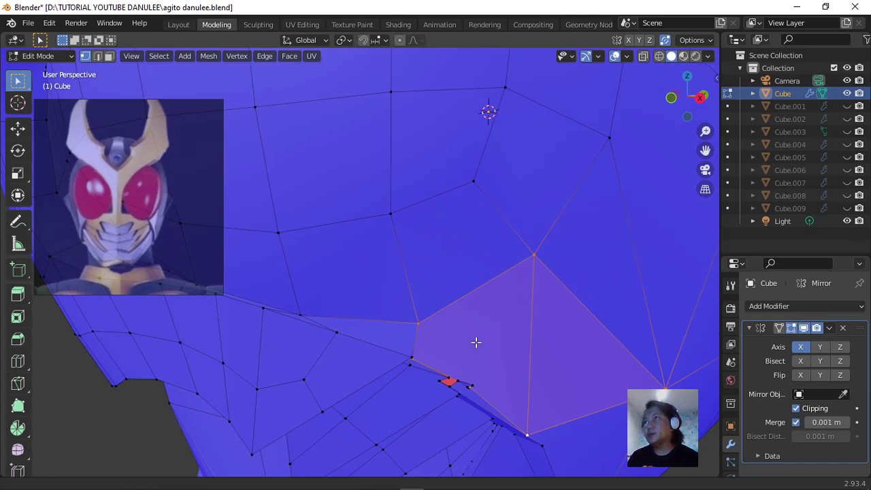
scroll(484, 288, up, 3)
mouse_move(484, 288)
middle_down()
mouse_move(531, 270)
mouse_move(568, 272)
mouse_move(375, 302)
mouse_move(370, 333)
mouse_move(402, 282)
mouse_move(430, 270)
mouse_move(405, 282)
mouse_move(414, 305)
middle_up()
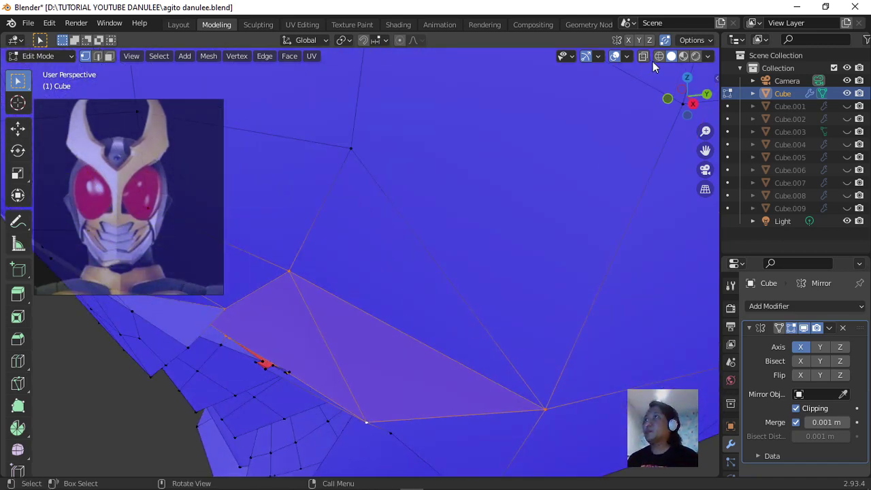
click(627, 55)
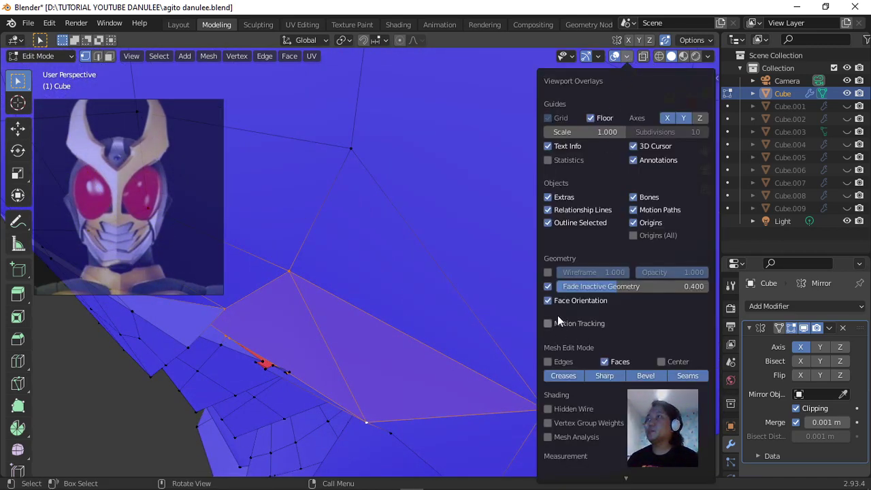
click(548, 300)
middle_drag(319, 373, 385, 264)
scroll(398, 324, up, 2)
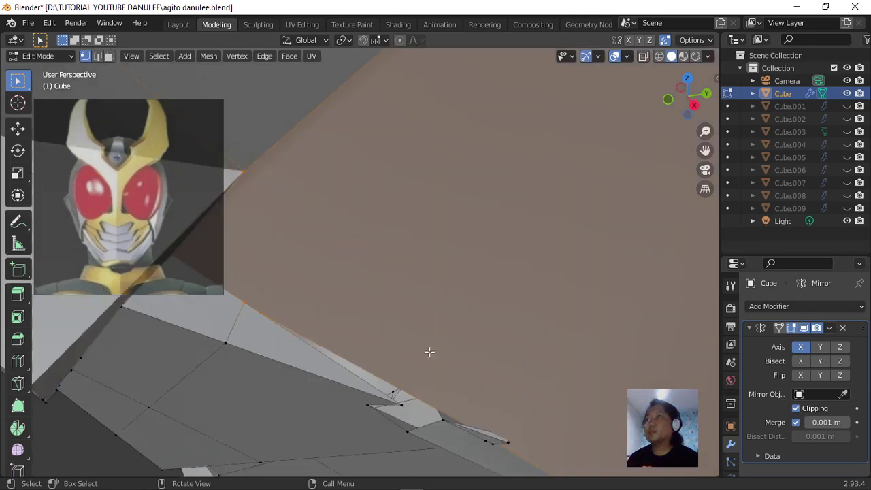
middle_drag(429, 351, 481, 297)
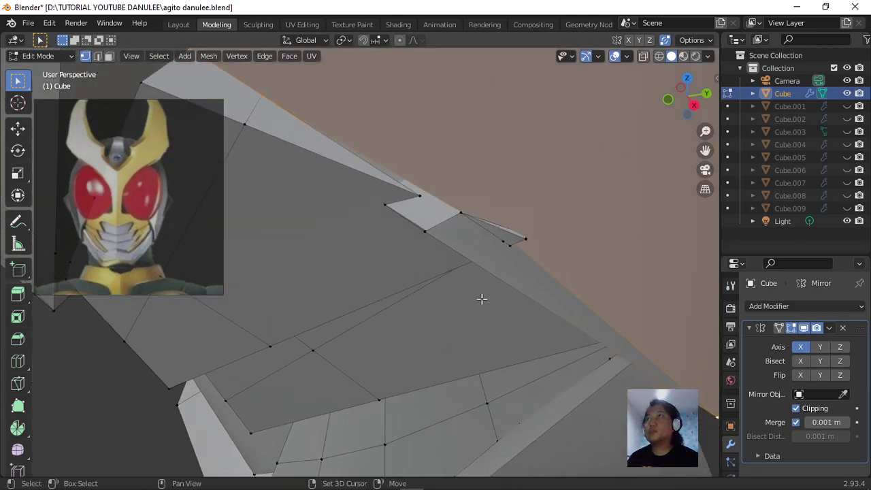
Vertex-slide the outermost stray vertex along its edge to the seam's corner vertex and turn on X-ray.
click(527, 250)
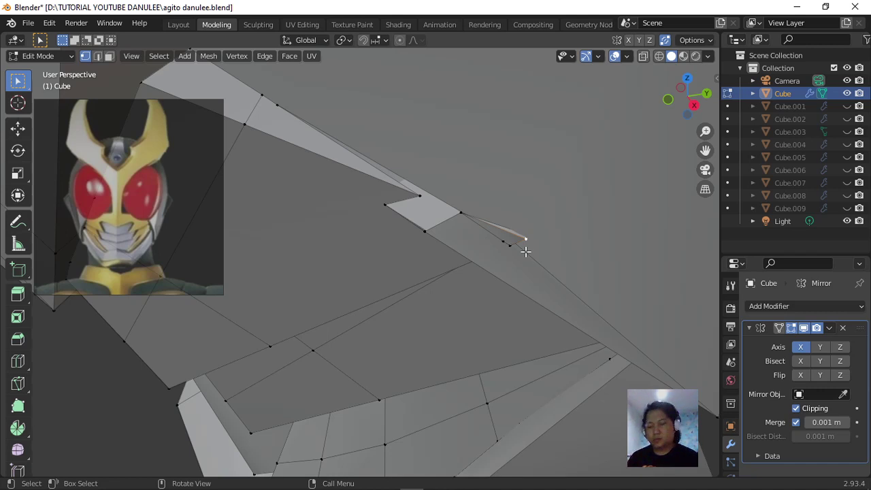
key(shift+v)
click(530, 255)
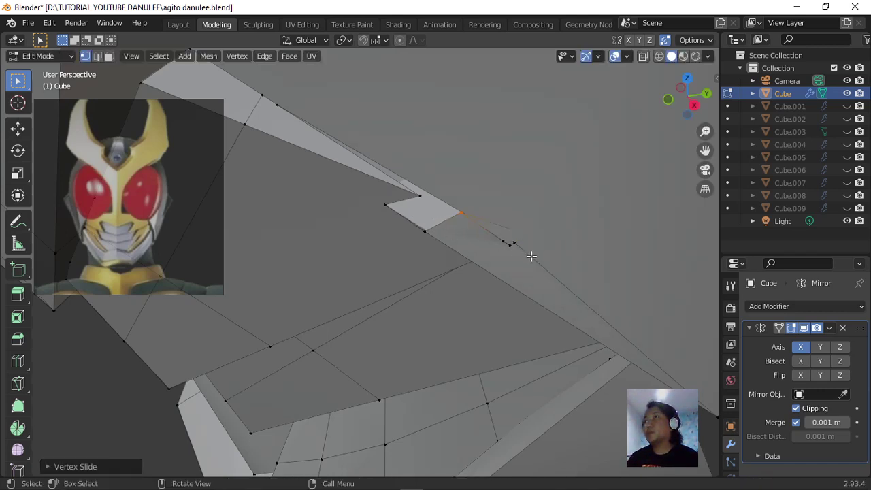
click(510, 257)
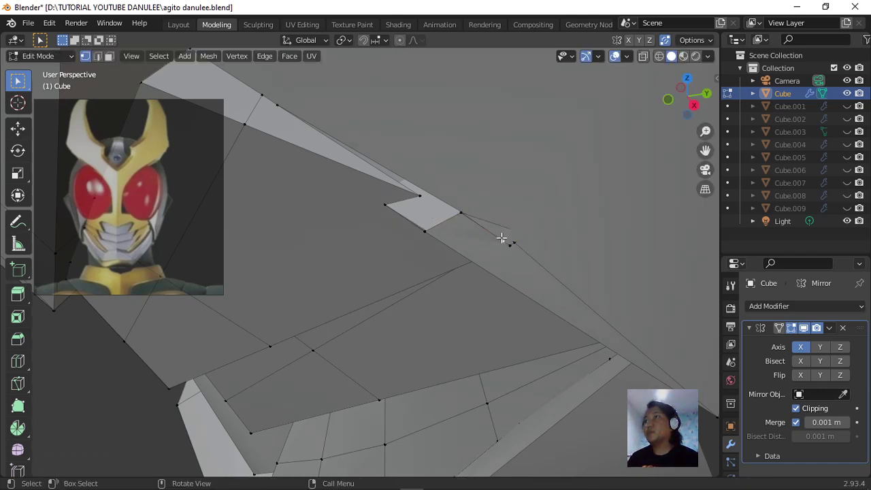
key(g)
right_click(525, 230)
key(alt+z)
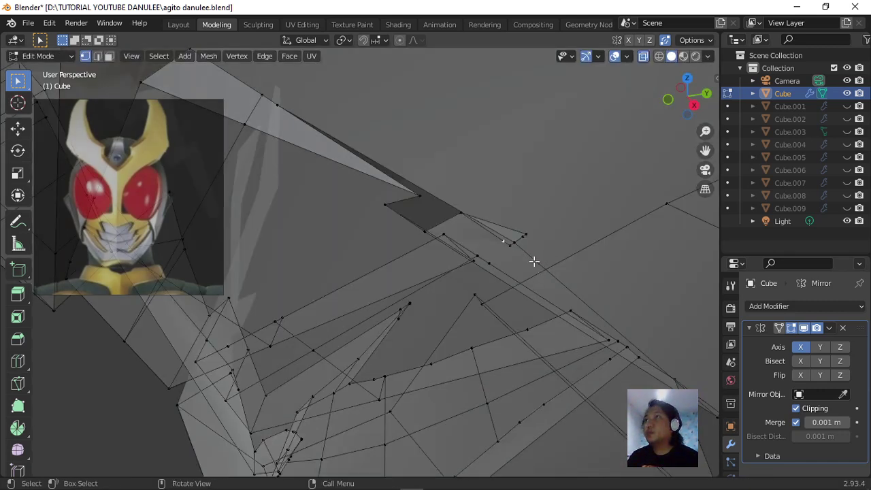
Vertex-slide the three lower stray vertices one by one along their edges to the seam's corner vertex.
key(g)
key(g)
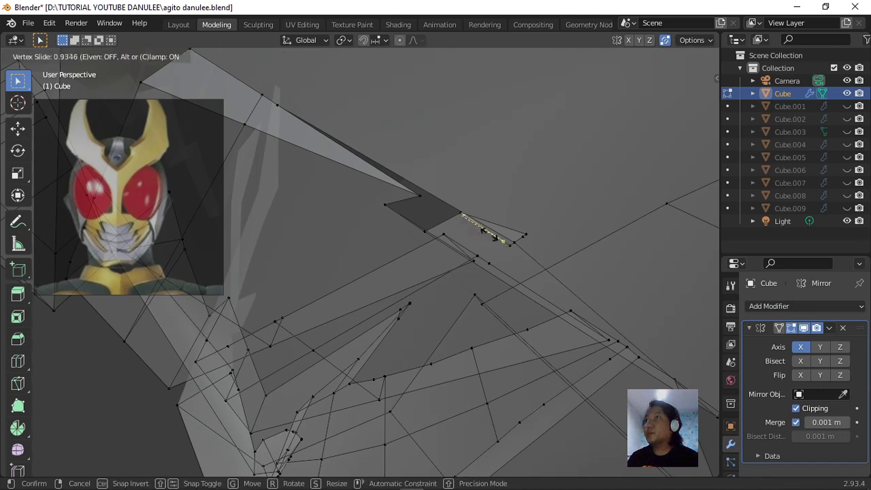
click(469, 222)
key(ctrl+z)
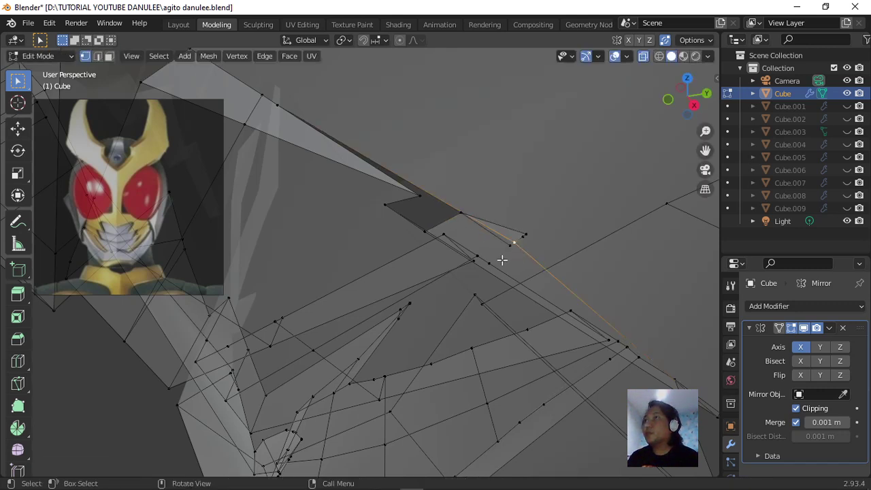
click(510, 253)
key(g)
key(g)
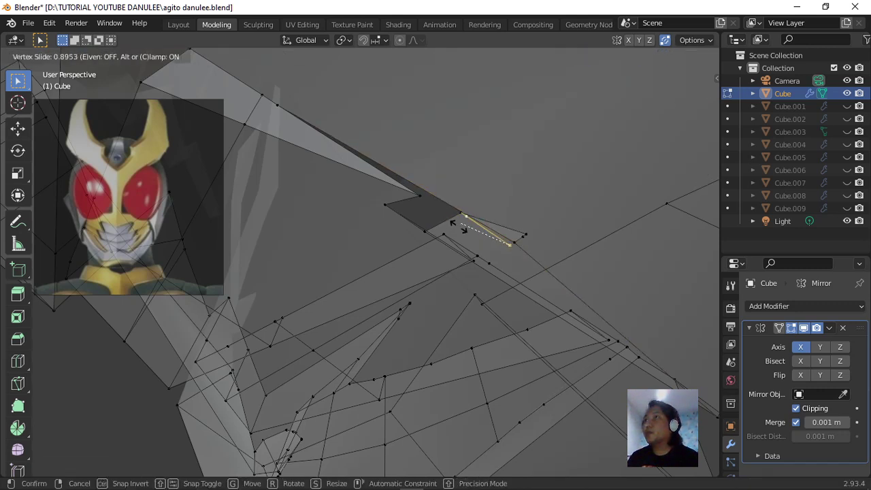
click(430, 213)
key(g)
key(g)
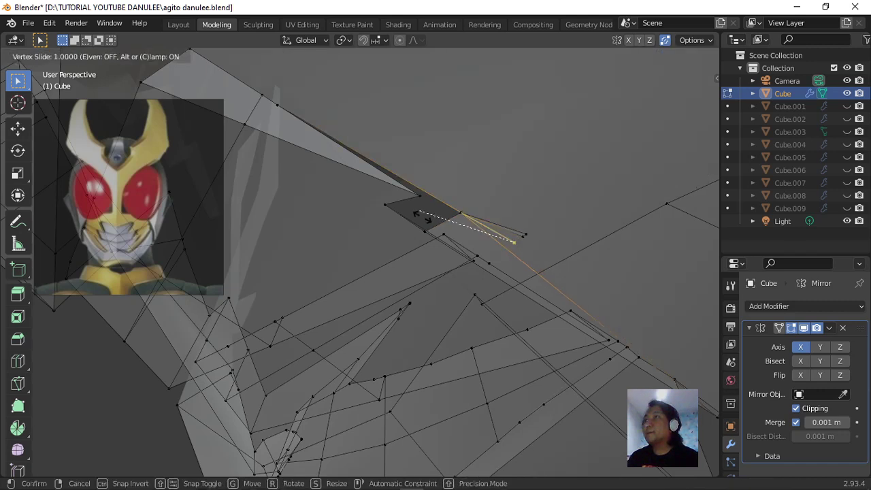
click(422, 217)
Vertex-slide the remaining outer stray vertices one by one along their edges to the seam's corner vertex and turn off X-ray.
key(g)
key(g)
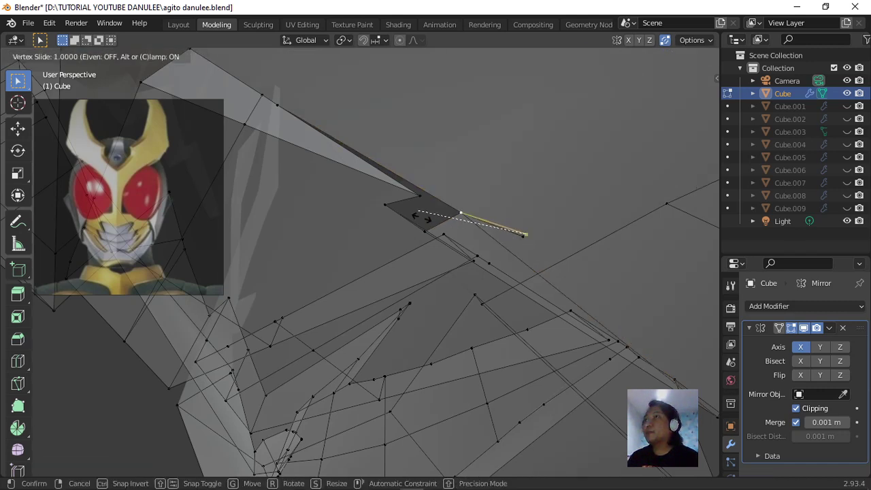
click(544, 243)
key(g)
key(g)
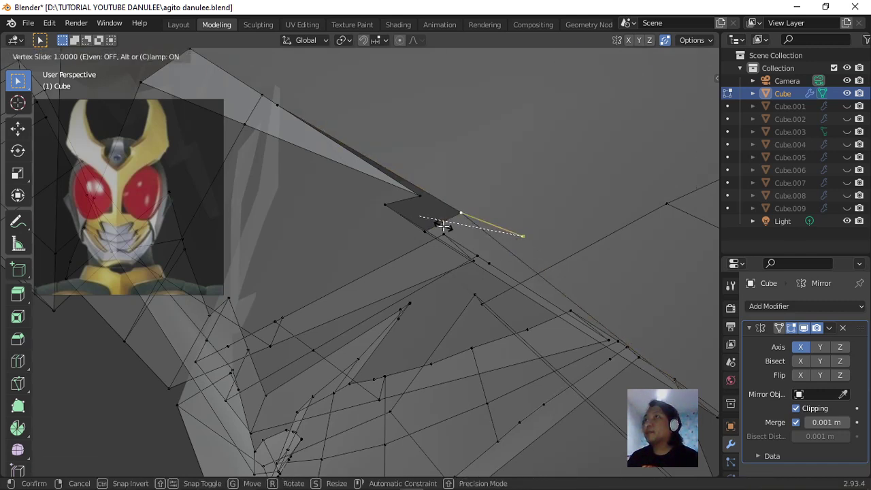
click(444, 225)
scroll(446, 225, down, 2)
scroll(446, 225, up, 5)
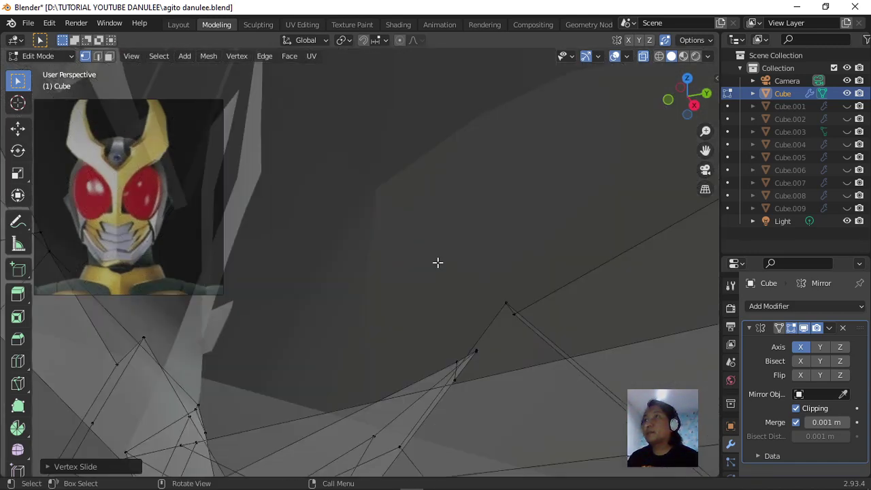
scroll(437, 262, down, 4)
middle_drag(455, 259, 452, 259)
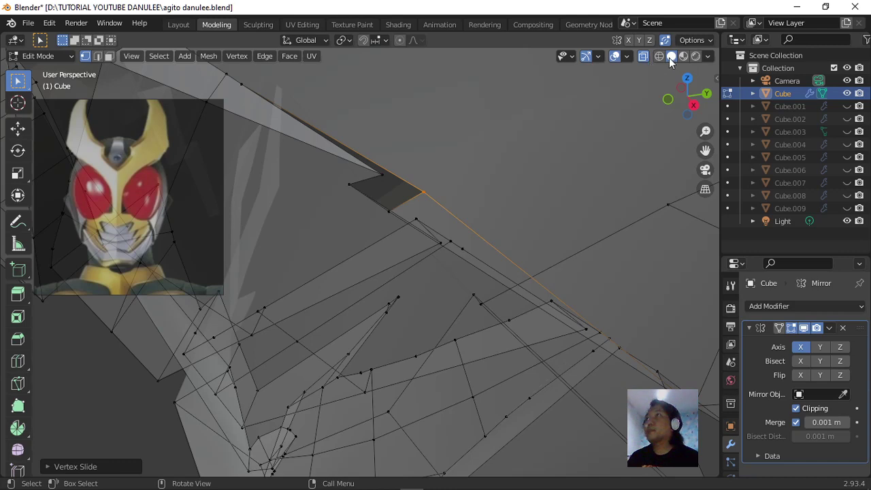
click(644, 56)
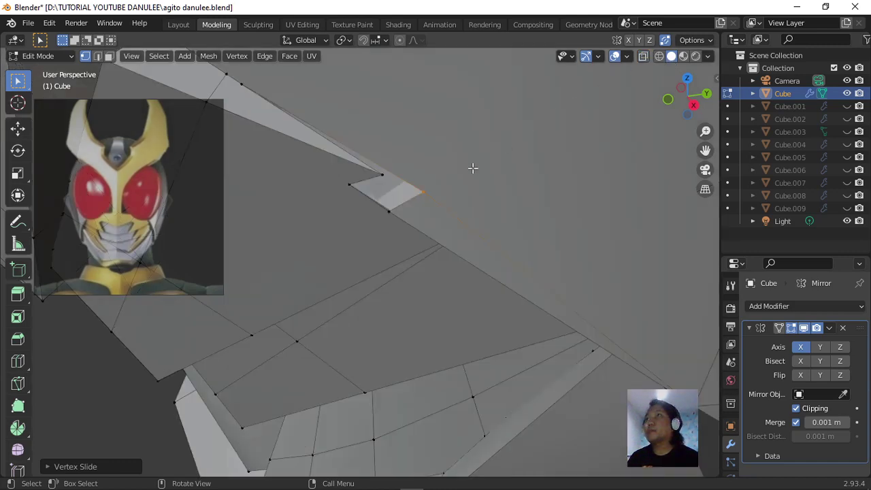
shift+scroll(410, 224, down, 3)
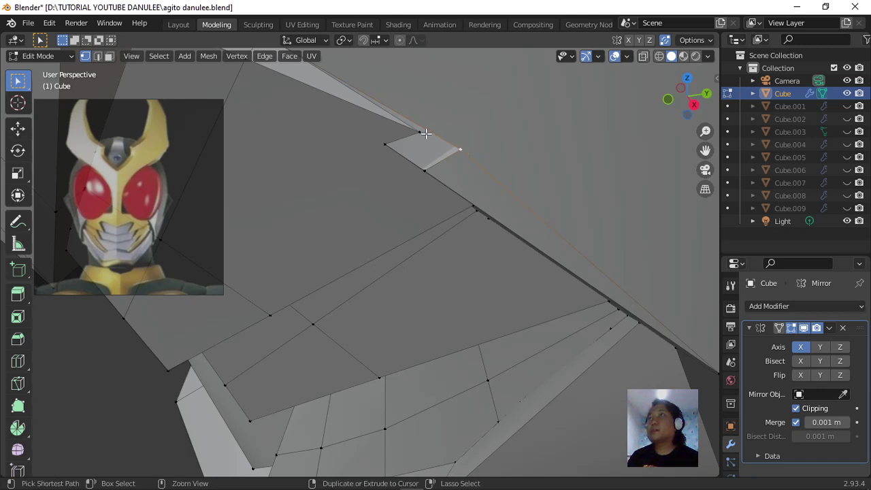
Vertex-slide the loose vertex on the narrow sliver face down its edge to the sliver's tip above the seam's corner.
ctrl+click(422, 132)
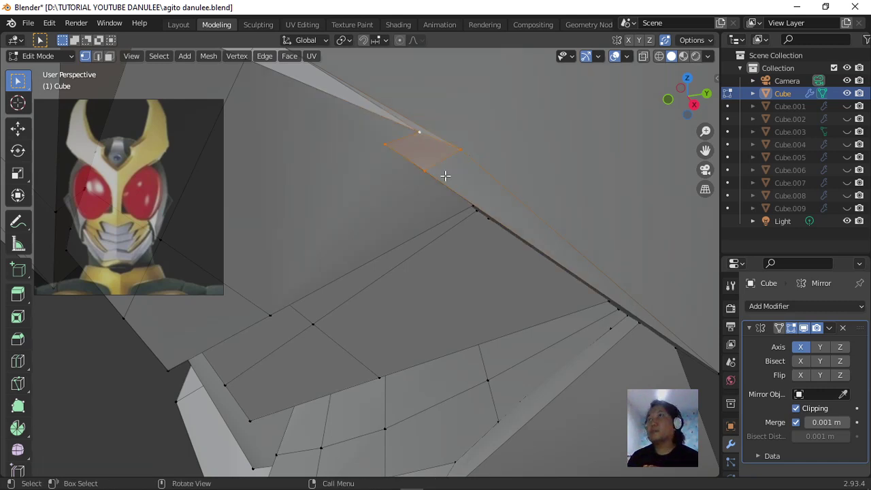
scroll(429, 177, down, 2)
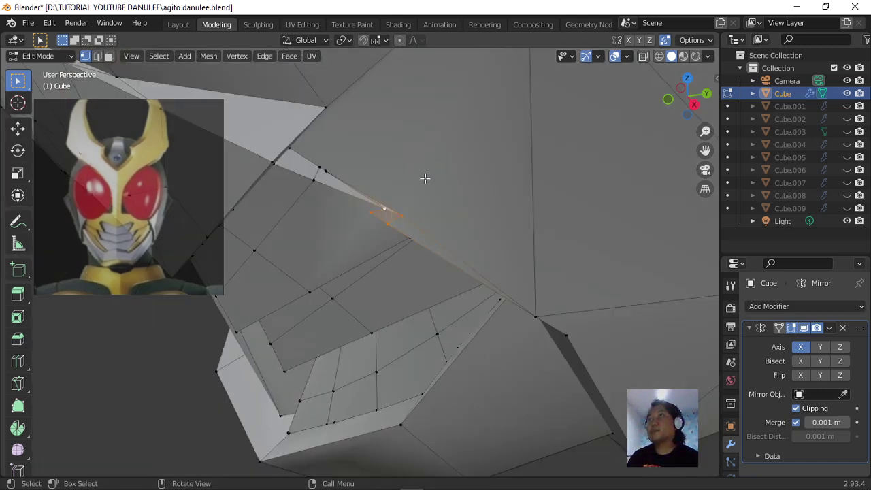
click(331, 171)
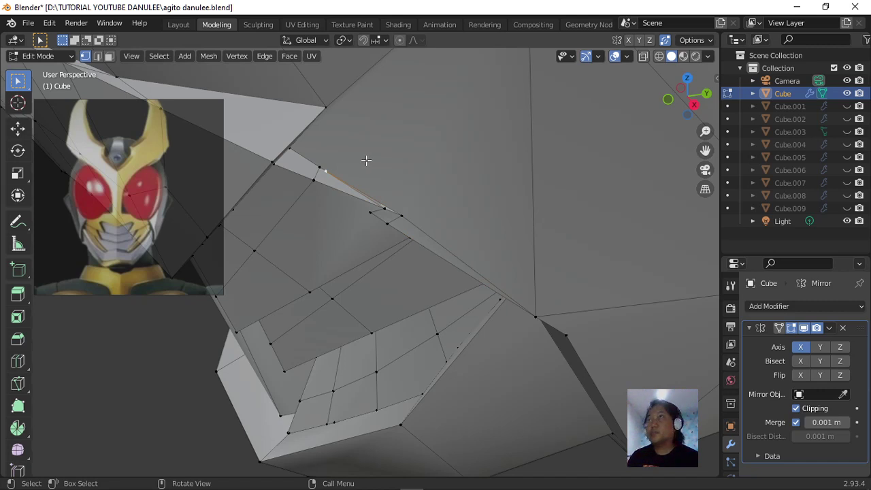
key(shift+v)
click(462, 245)
scroll(406, 212, up, 2)
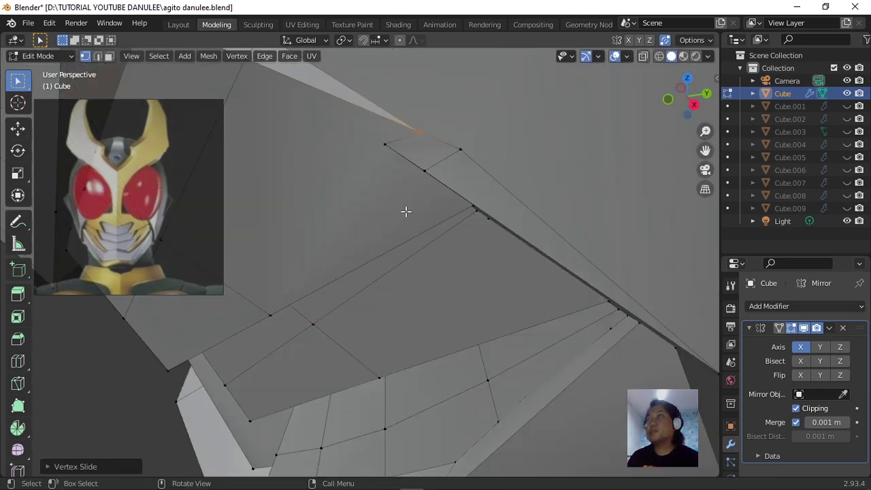
scroll(444, 201, down, 3)
mouse_move(443, 208)
middle_down()
mouse_move(436, 218)
mouse_move(472, 192)
mouse_move(446, 213)
middle_up()
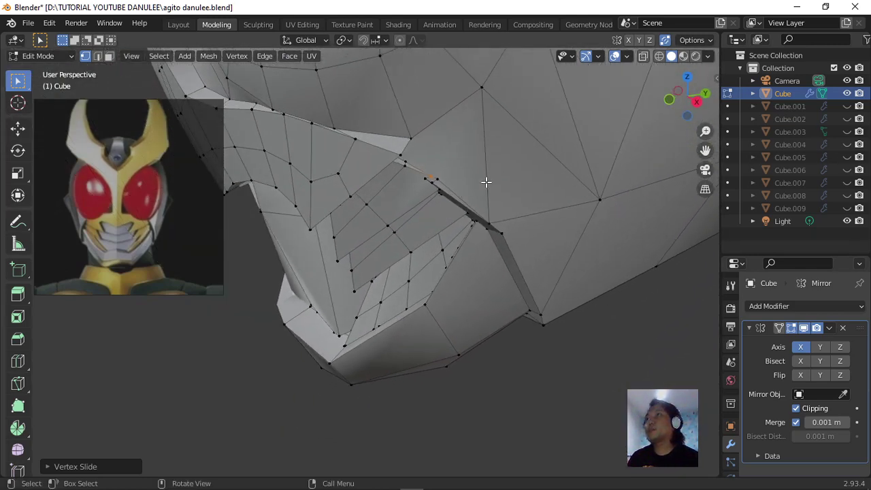
Collapse the small flap beside the seam by moving its stray vertices one by one onto its lower seam vertex.
scroll(486, 182, up, 2)
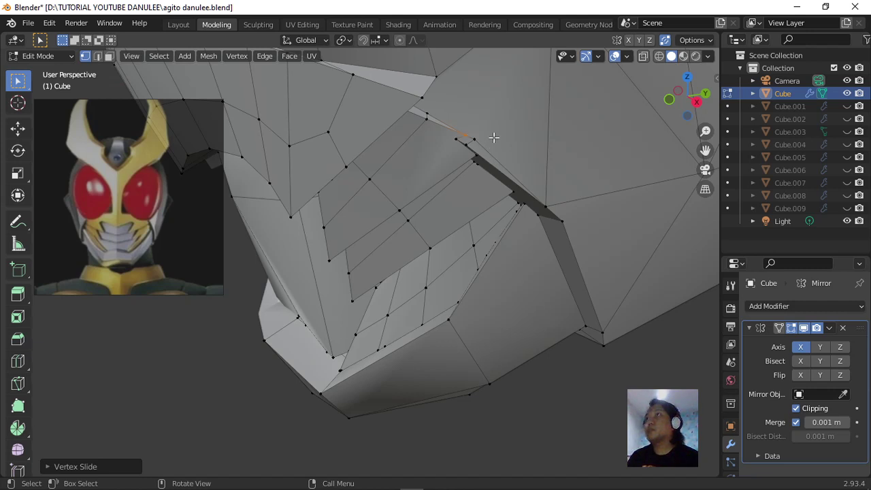
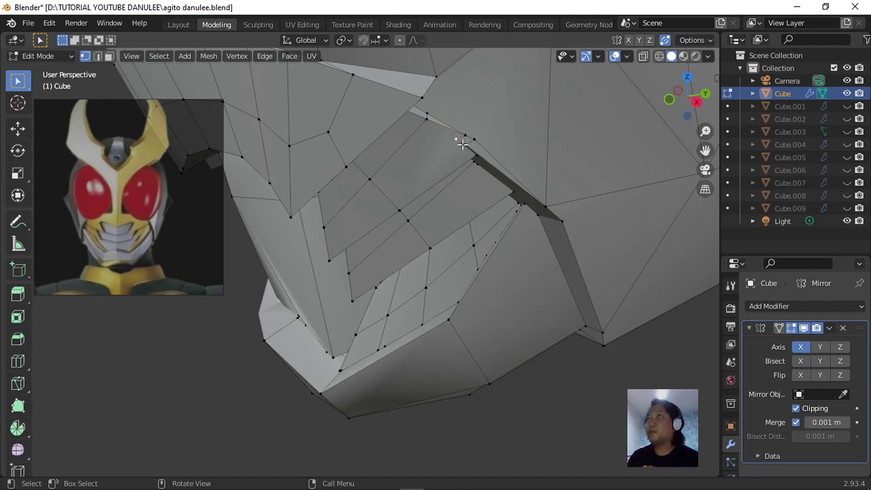
key(g)
key(g)
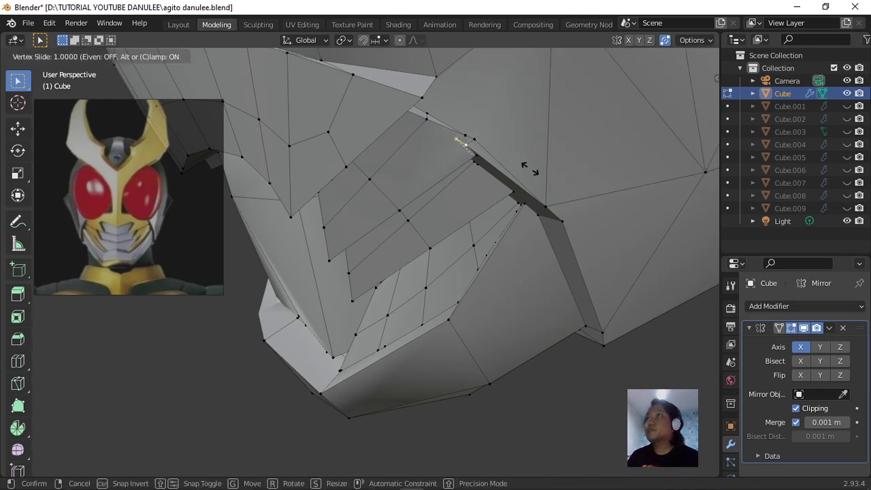
click(485, 155)
key(g)
key(g)
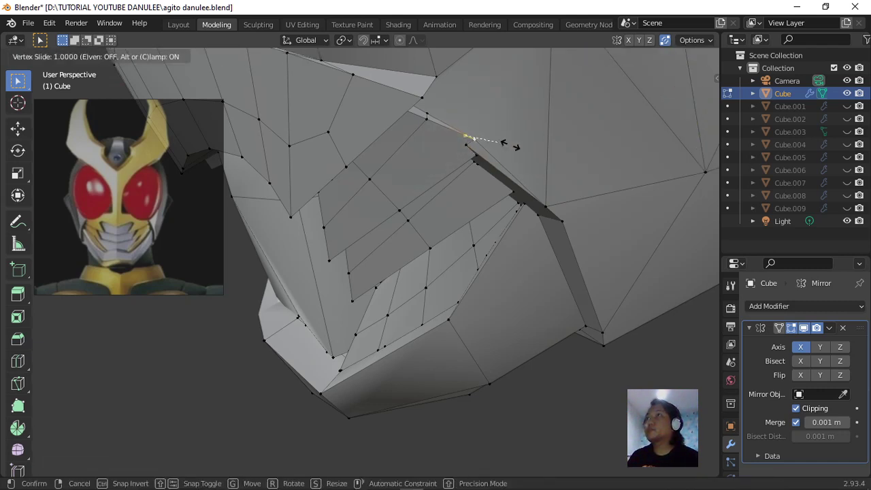
right_click(509, 145)
key(g)
click(470, 163)
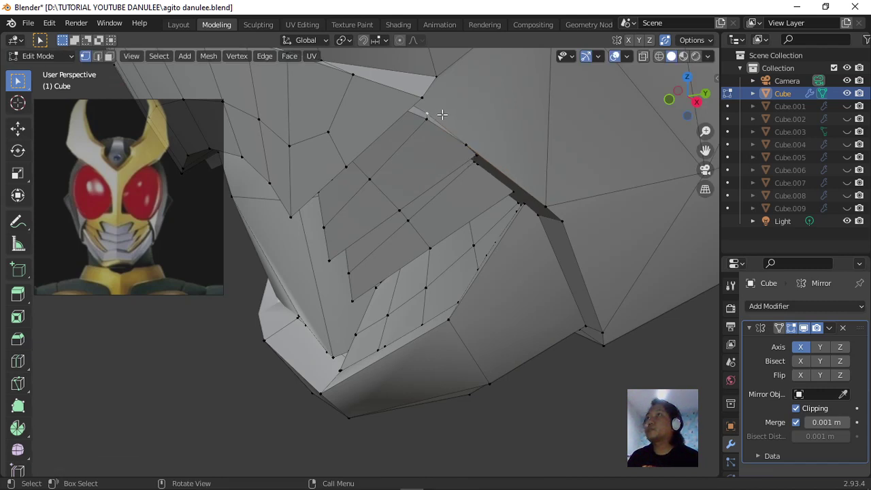
Vertex-slide the stray vertex above the collapsed flap down its edge to the same seam vertex.
key(g)
key(g)
click(530, 168)
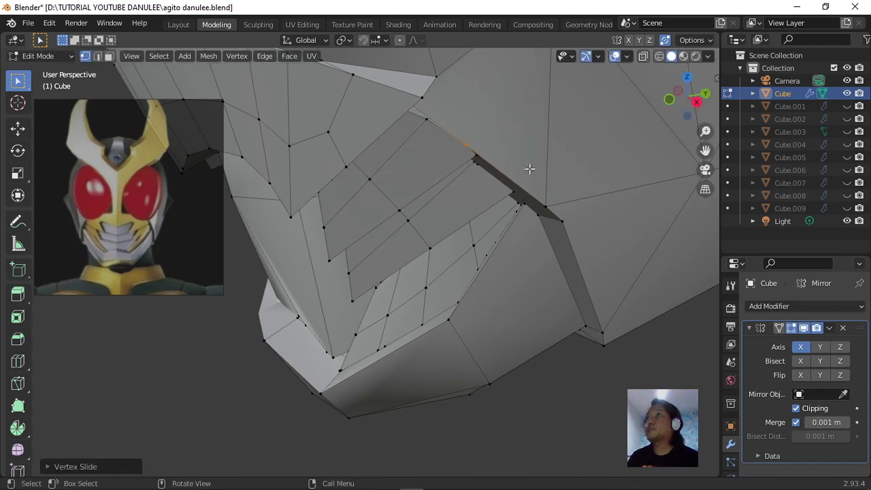
Knife-cut from the vertex at the upper end of the mouth-guard seam up to the pointed corner vertex above it.
click(439, 119)
scroll(438, 119, down, 2)
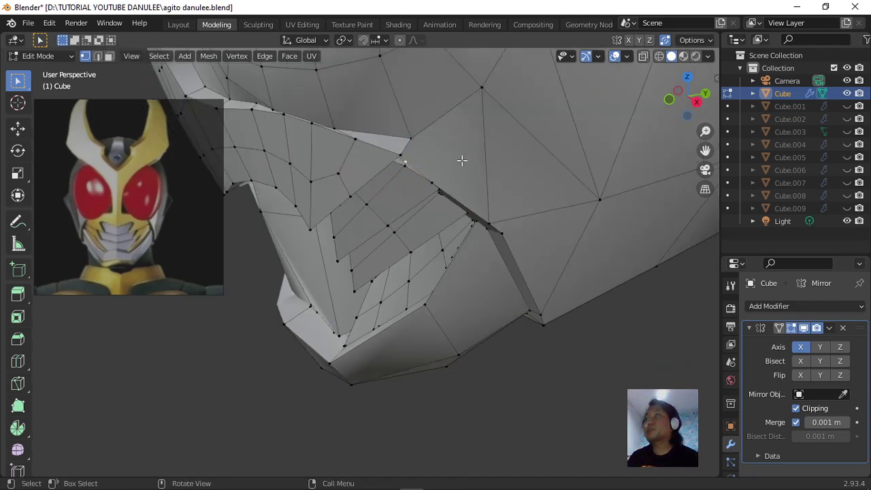
middle_drag(460, 160, 366, 216)
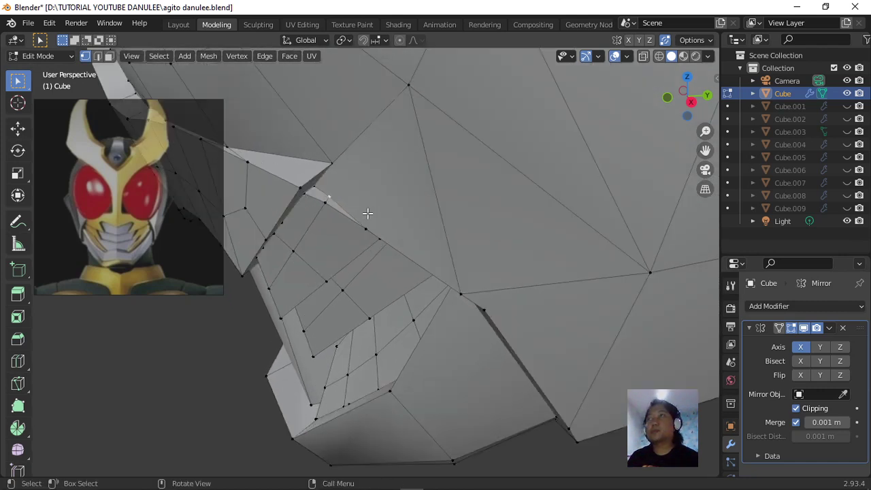
key(k)
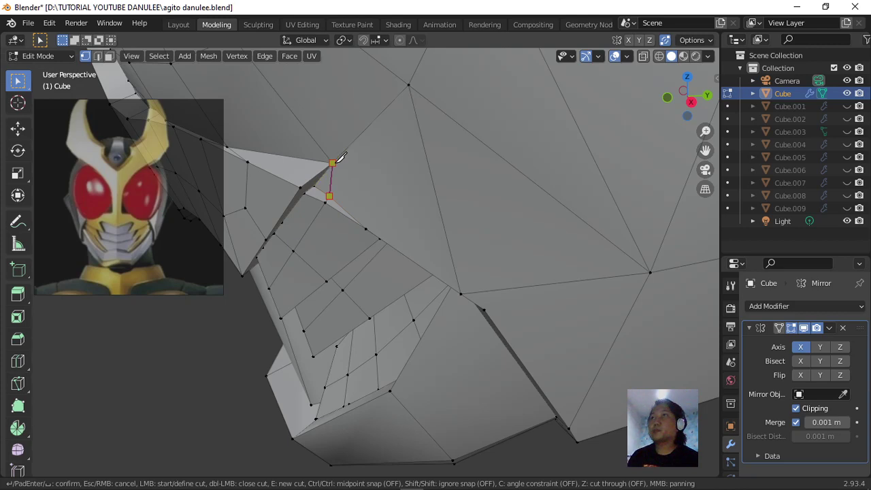
key(Return)
Vertex-slide the two stray vertices at the mouth opening's lower front corner one by one onto its corner vertex.
middle_drag(334, 162, 368, 264)
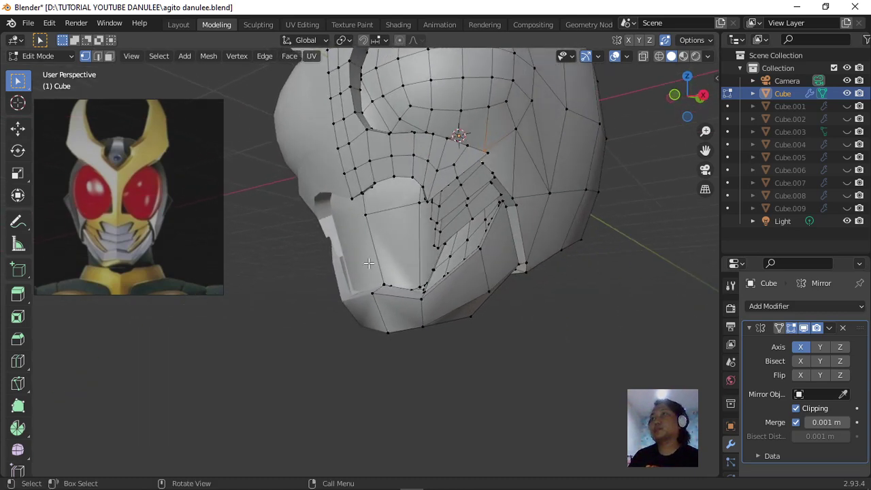
scroll(381, 293, up, 3)
scroll(510, 344, up, 3)
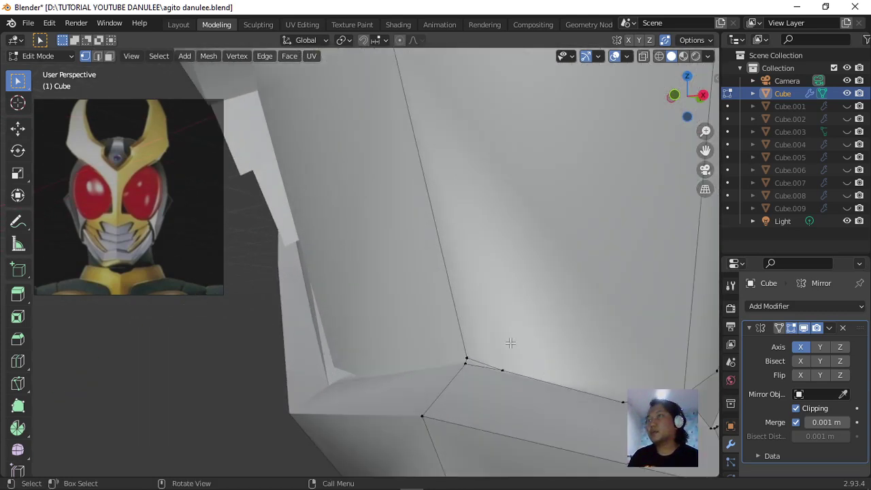
click(468, 364)
key(g)
key(g)
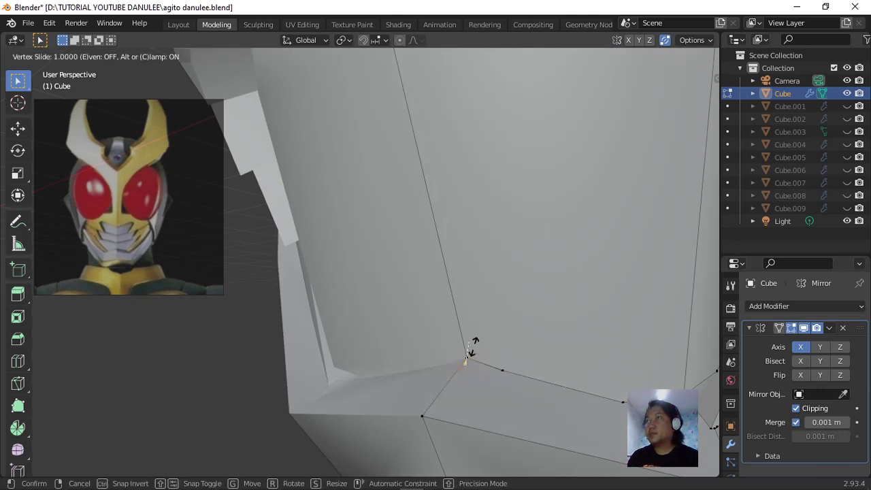
click(476, 350)
key(g)
key(g)
click(641, 380)
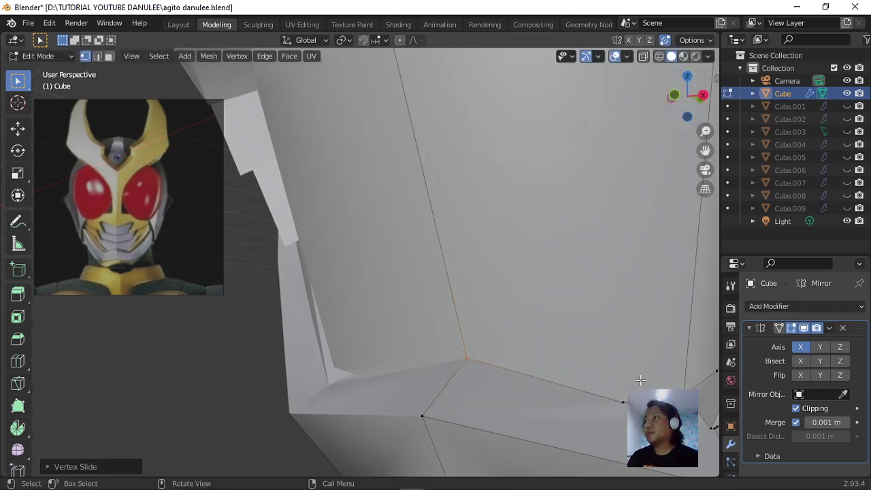
Turn on X-ray and vertex-slide two stray vertices beside the mouth opening's lower rear corner onto the nearby lower-edge vertex.
key(alt+z)
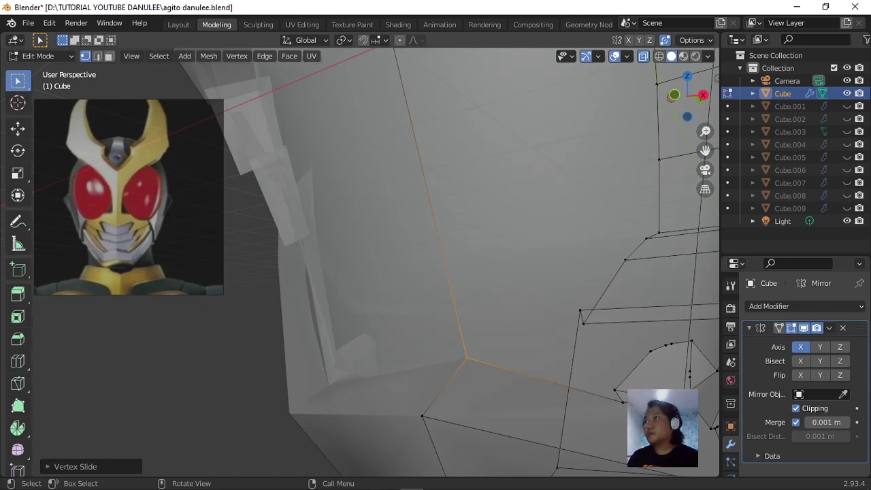
middle_drag(624, 387, 597, 386)
click(456, 354)
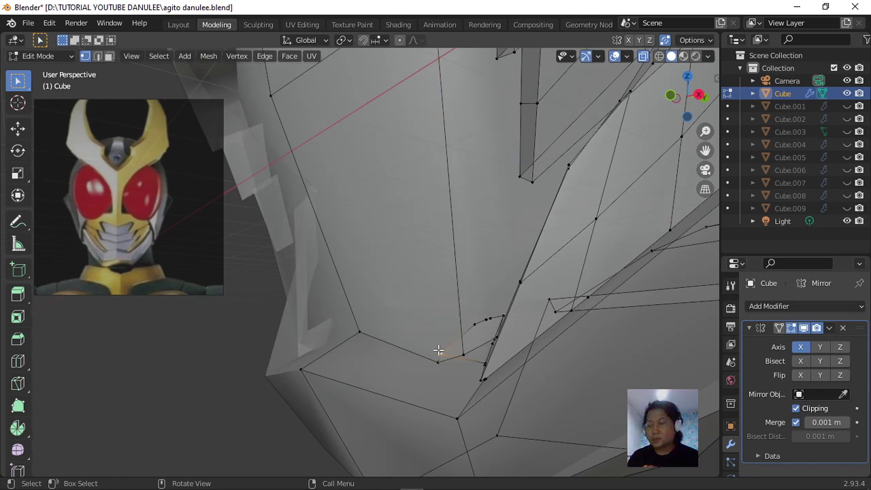
key(g)
key(g)
click(425, 386)
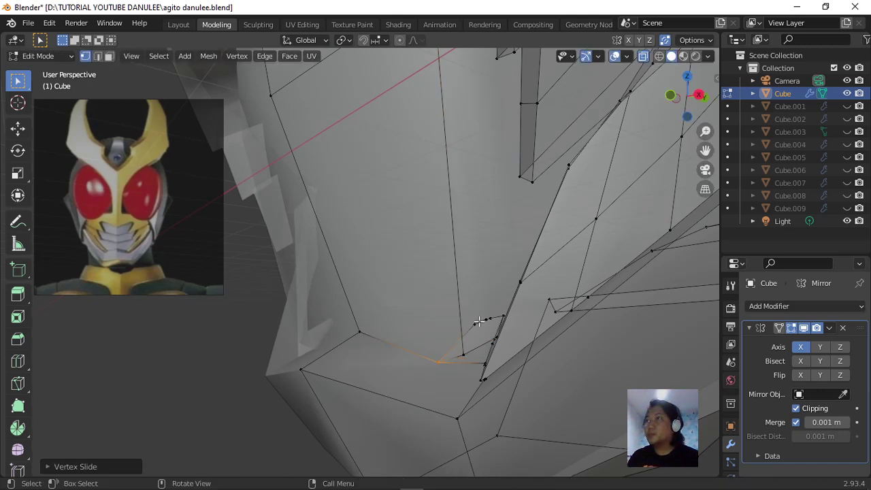
key(g)
key(g)
click(422, 401)
scroll(483, 367, up, 2)
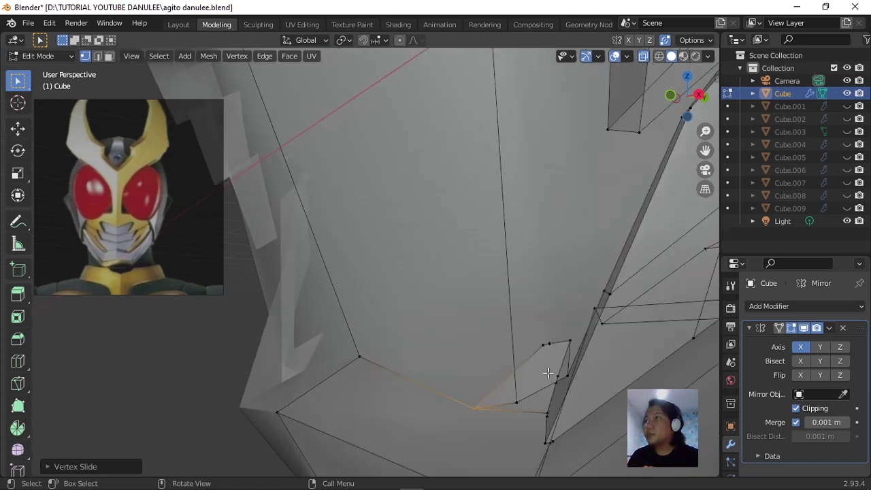
Vertex-slide the two stray vertices on the small triangle's slanted side down to the vertex at its base.
click(552, 383)
key(g)
key(g)
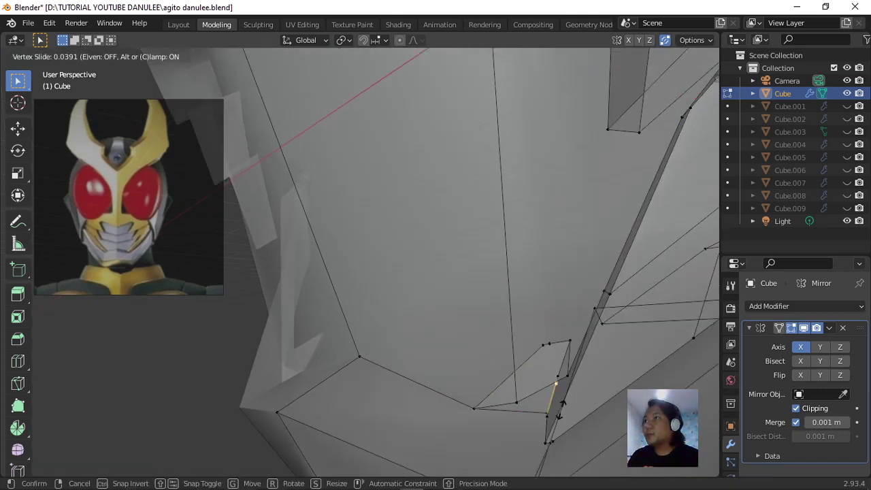
click(549, 59)
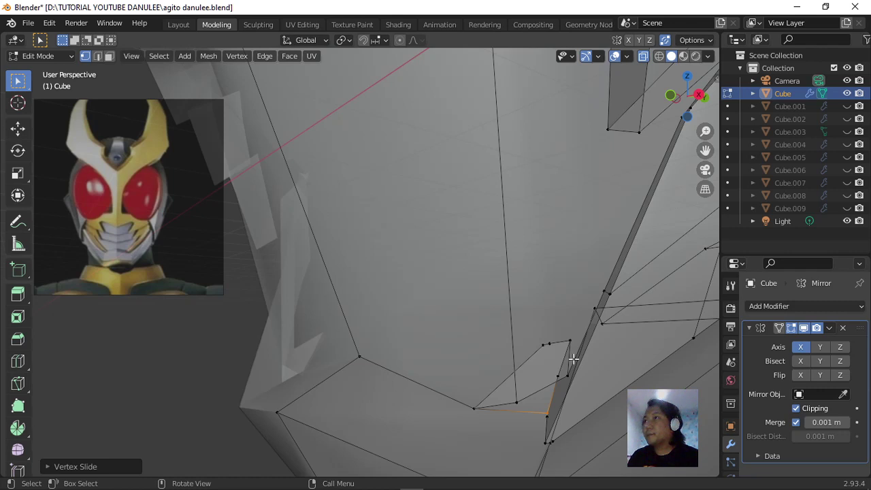
click(558, 375)
key(g)
key(g)
click(511, 77)
Vertex-slide the three stray vertices along the small triangle's upper edge one by one down to the same base vertex.
click(569, 342)
key(g)
key(g)
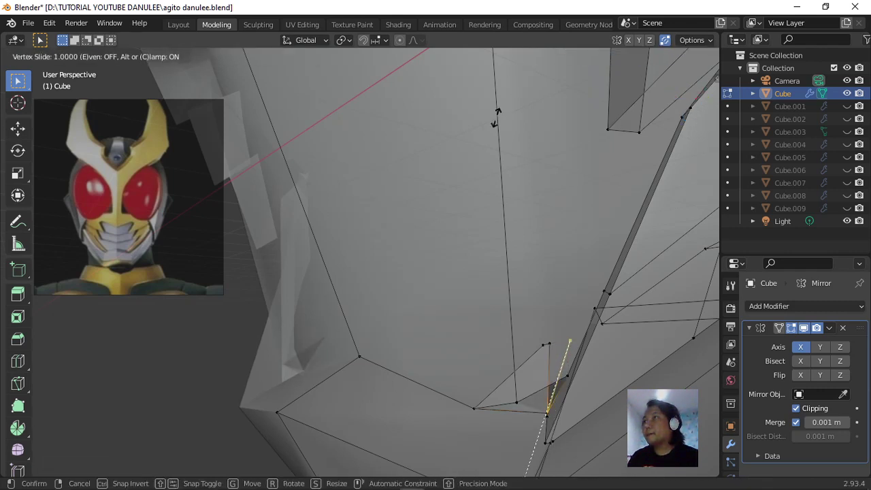
click(455, 272)
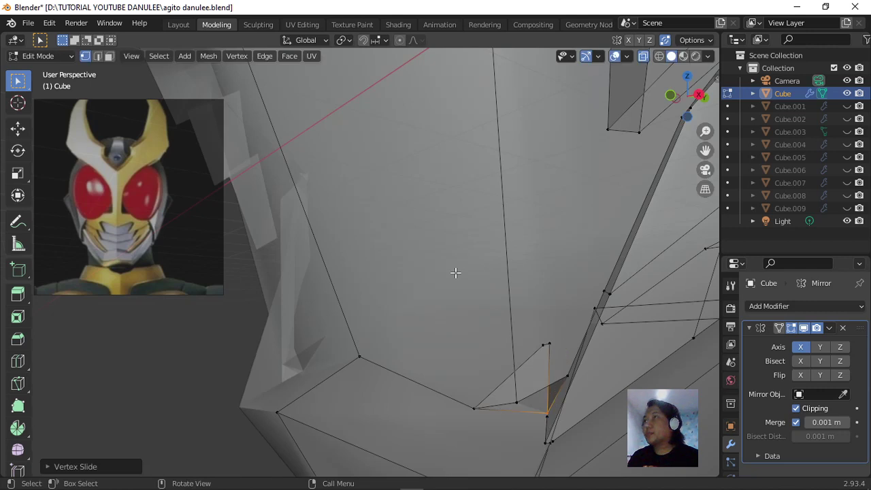
click(551, 351)
key(g)
key(g)
click(536, 71)
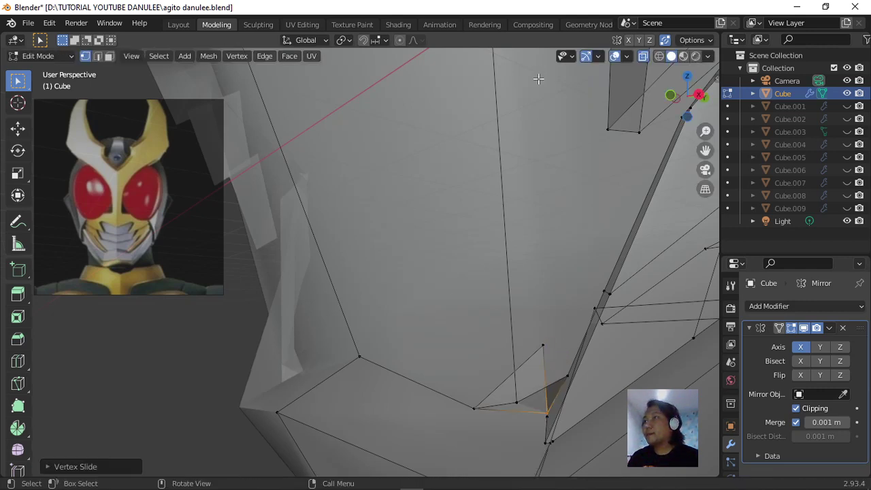
click(548, 350)
key(g)
key(g)
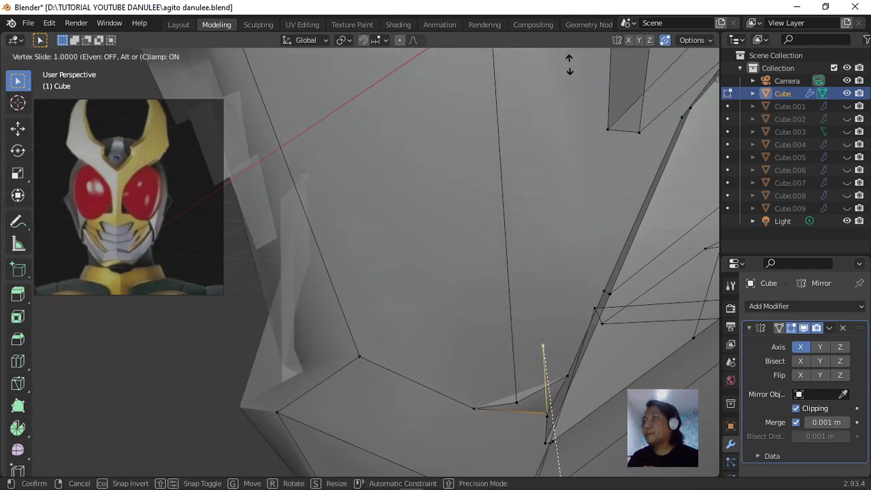
click(566, 66)
Vertex-slide the long vertical edge's lower end onto the adjacent lower-edge vertex and the neighbouring seam vertex down to the mouth opening's corner.
middle_drag(530, 308, 549, 310)
click(544, 292)
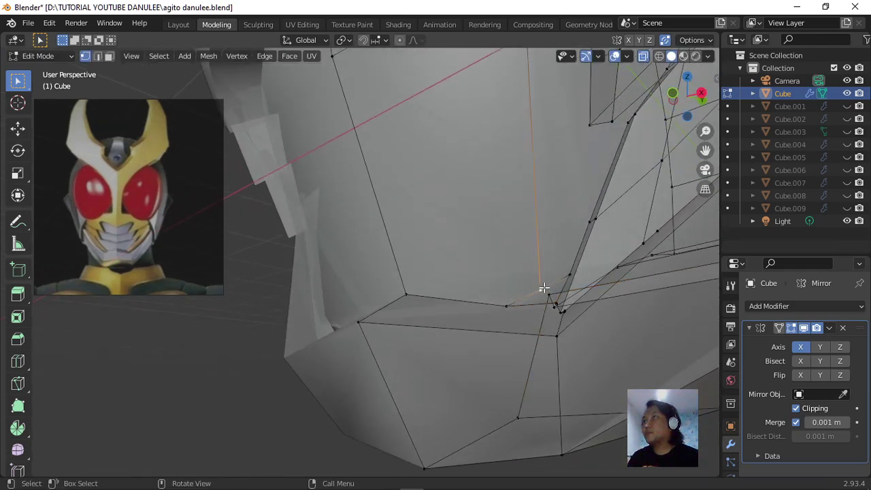
key(g)
key(g)
click(501, 320)
click(569, 273)
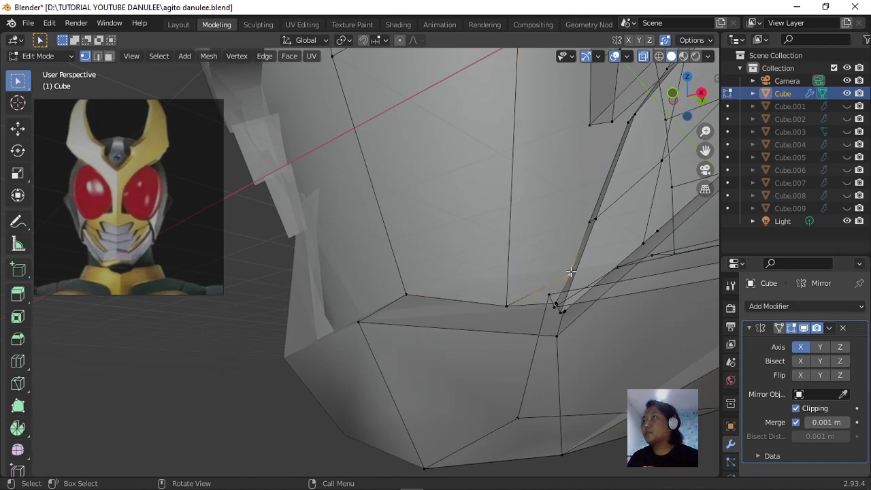
key(g)
key(g)
click(538, 342)
Vertex-slide the two remaining stray vertices at the mouth opening's lower corner onto their adjacent corner vertices.
middle_drag(558, 302, 496, 320)
shift+middle_drag(538, 353, 492, 315)
scroll(492, 315, up, 2)
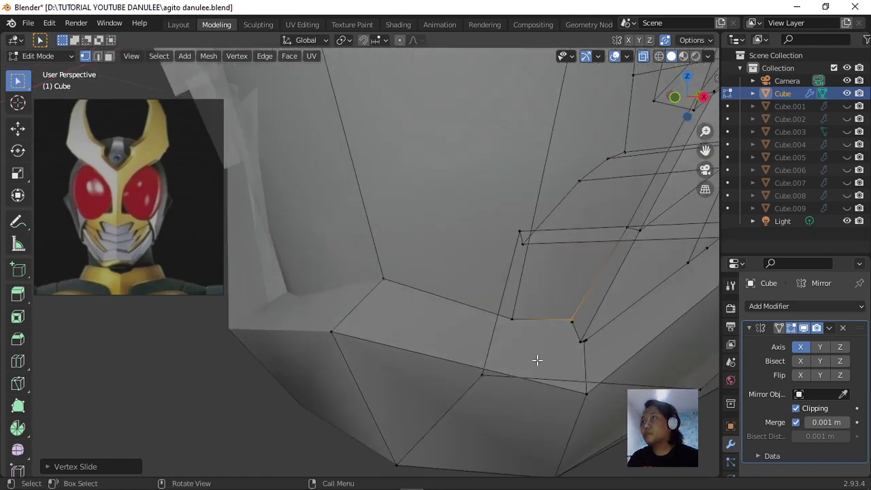
click(586, 343)
key(g)
key(g)
click(579, 361)
key(g)
key(g)
right_click(560, 358)
click(570, 326)
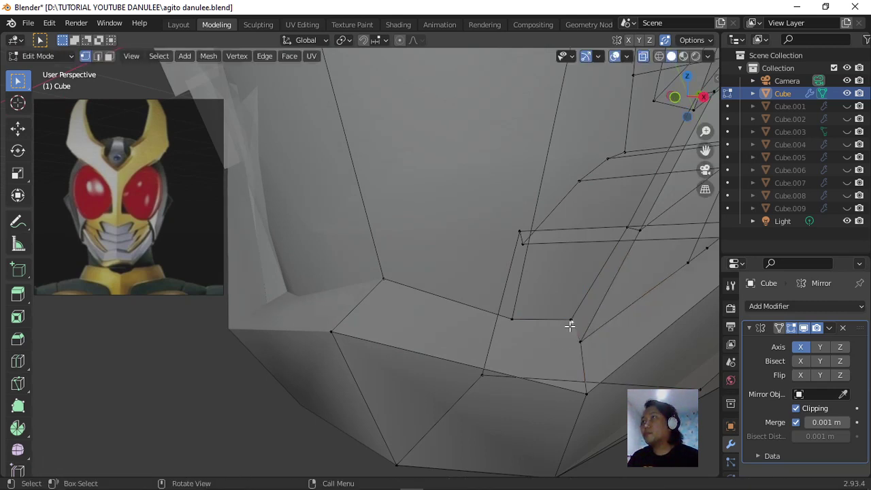
key(g)
key(g)
click(560, 295)
Merge the clustered vertices at the small triangle's tip on the mouth guard using At Center.
middle_drag(576, 256, 404, 259)
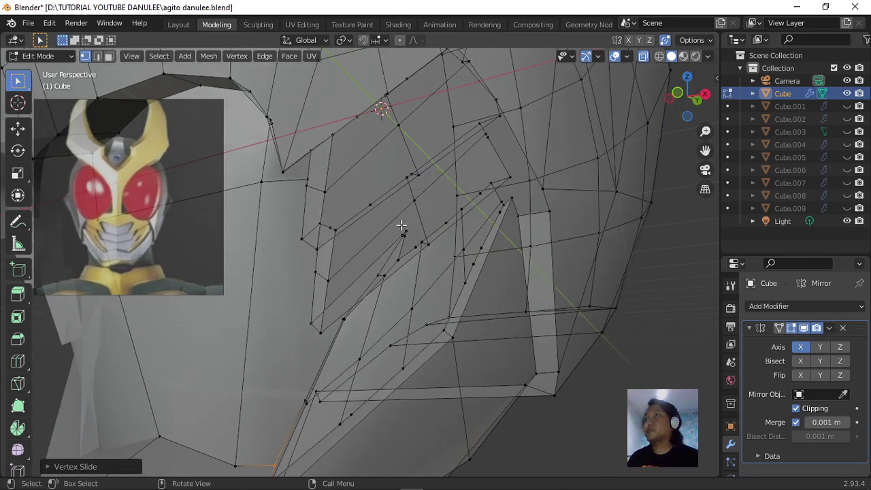
click(406, 235)
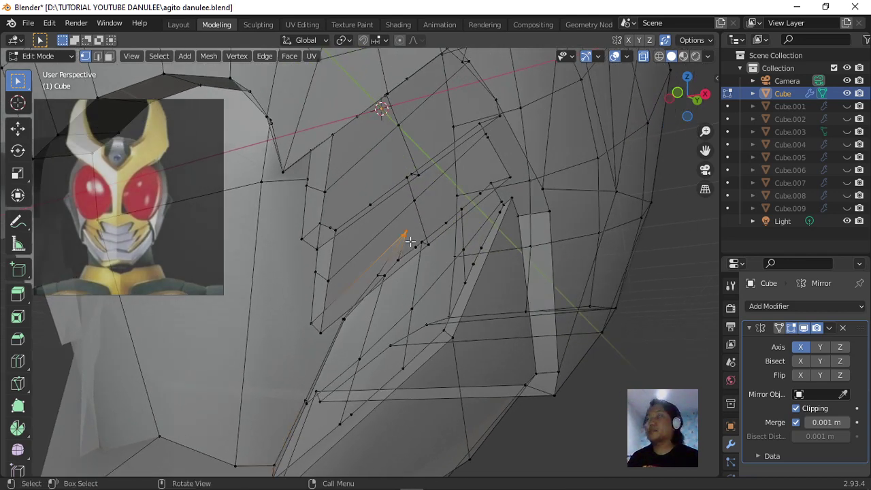
right_click(410, 242)
mouse_move(408, 269)
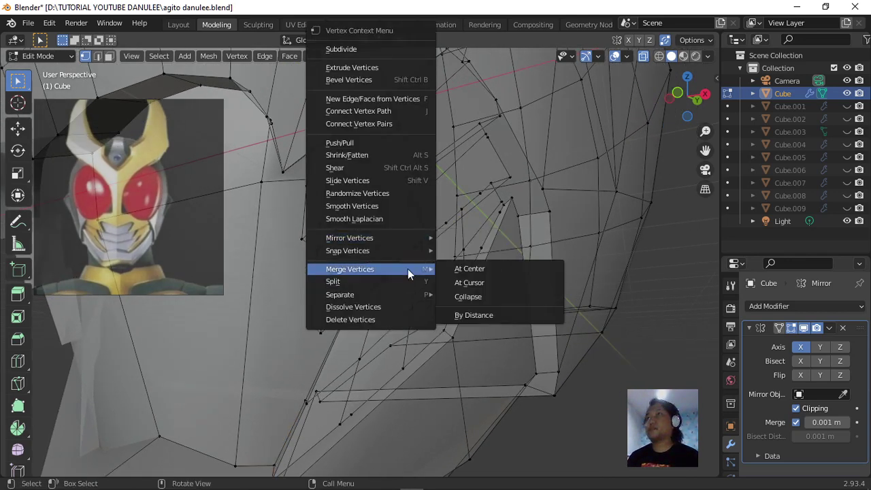
click(474, 273)
Vertex-slide the three stray vertices along the mouth guard's slanted slat edge one by one onto their neighbouring vertices.
middle_drag(418, 301, 457, 311)
scroll(453, 258, up, 2)
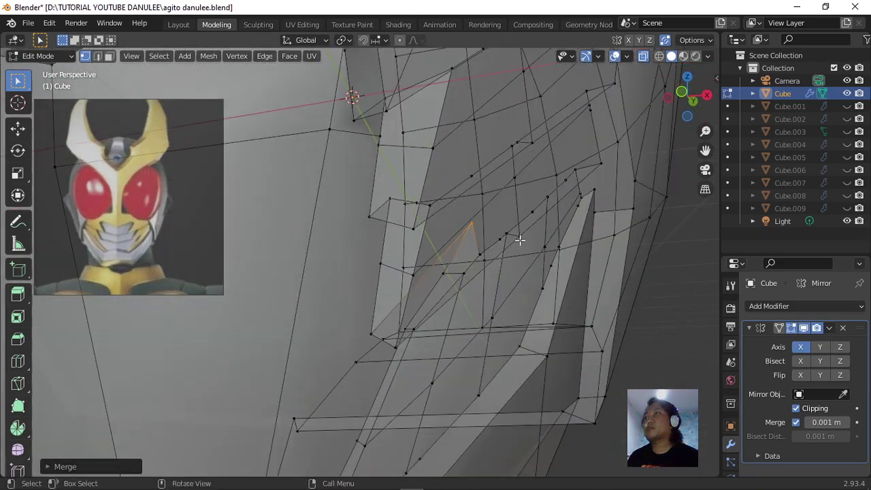
click(501, 242)
key(g)
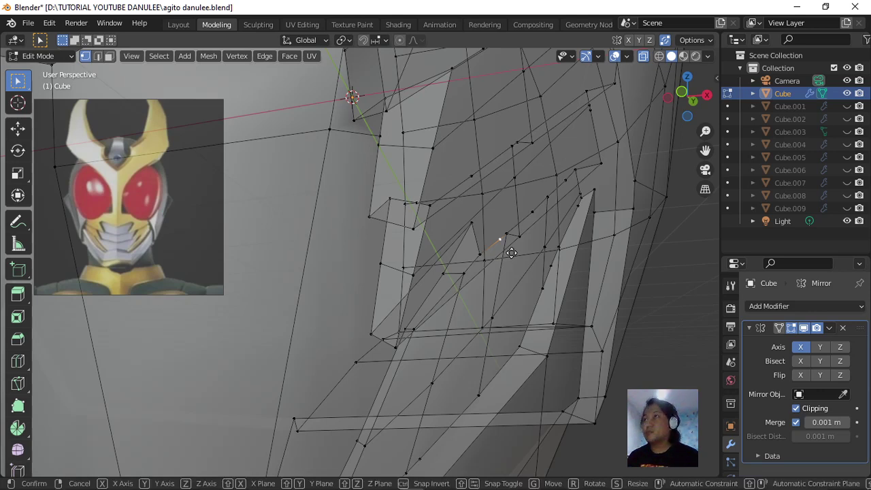
key(g)
click(535, 214)
key(g)
key(g)
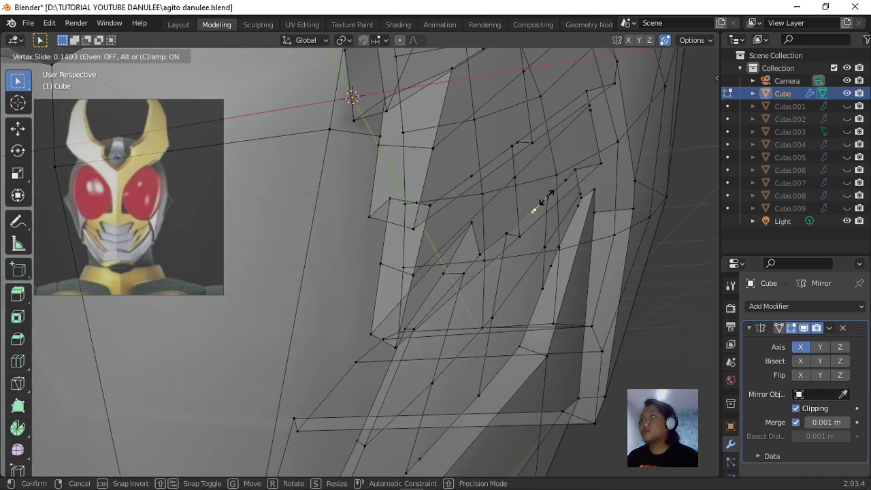
click(569, 172)
key(g)
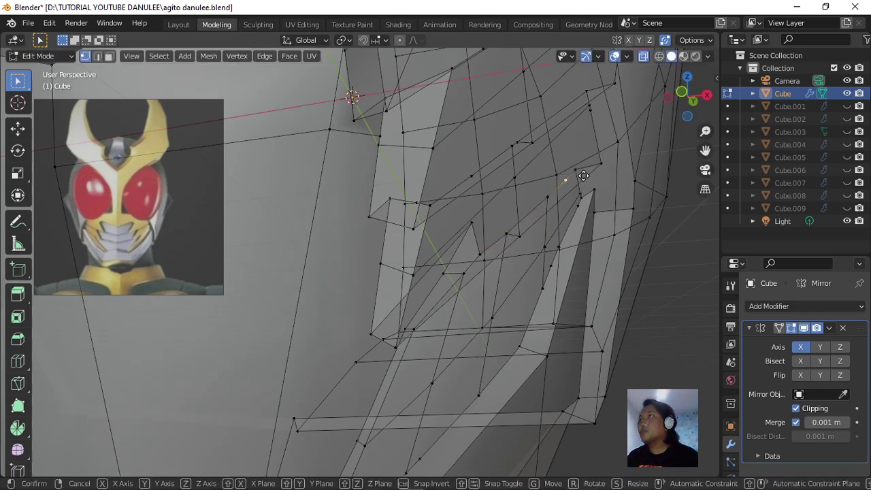
key(g)
click(600, 164)
Vertex-slide the stray vertex on the upper slat's slanted edge onto the adjacent vertex.
middle_drag(601, 210, 537, 302)
scroll(537, 302, up, 2)
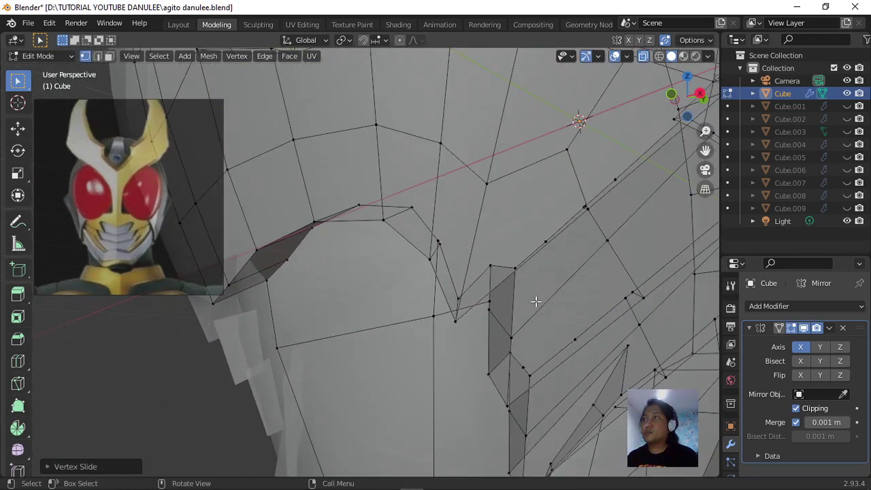
scroll(558, 289, down, 1)
click(553, 292)
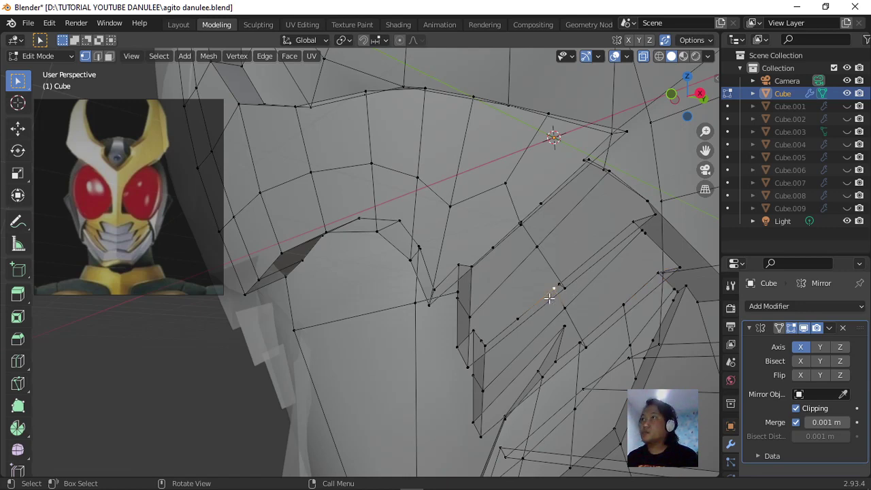
key(shift+v)
click(576, 269)
Turn off X-ray and enable the Face Orientation overlay for the whole helmet.
middle_drag(576, 269, 586, 307)
scroll(551, 292, down, 10)
click(628, 56)
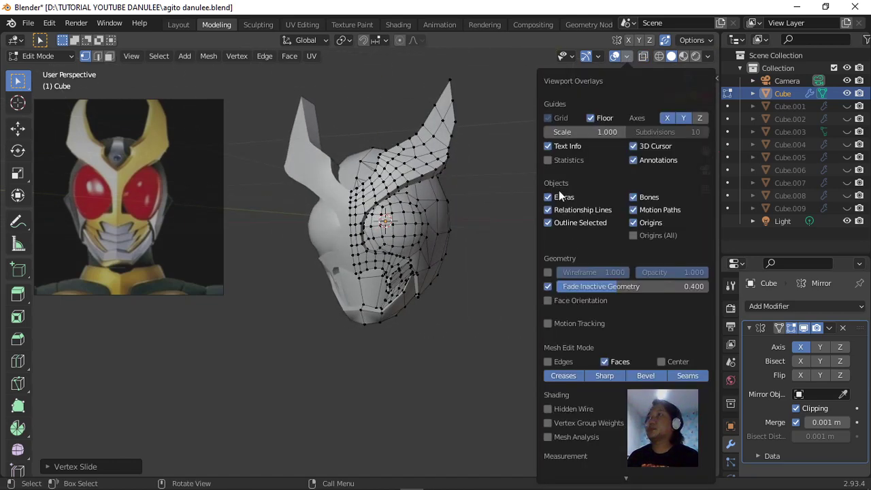
click(552, 300)
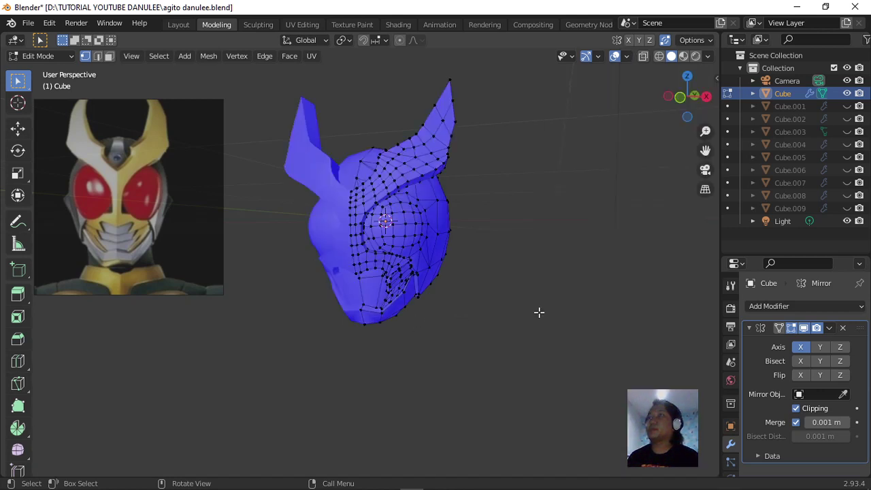
Examine the helmet's face orientation and topology from several sides, in both Object and Edit Mode.
middle_drag(540, 312, 509, 358)
key(Tab)
scroll(490, 298, up, 3)
scroll(500, 294, down, 3)
scroll(568, 298, up, 3)
key(Tab)
scroll(566, 292, down, 3)
scroll(508, 357, up, 5)
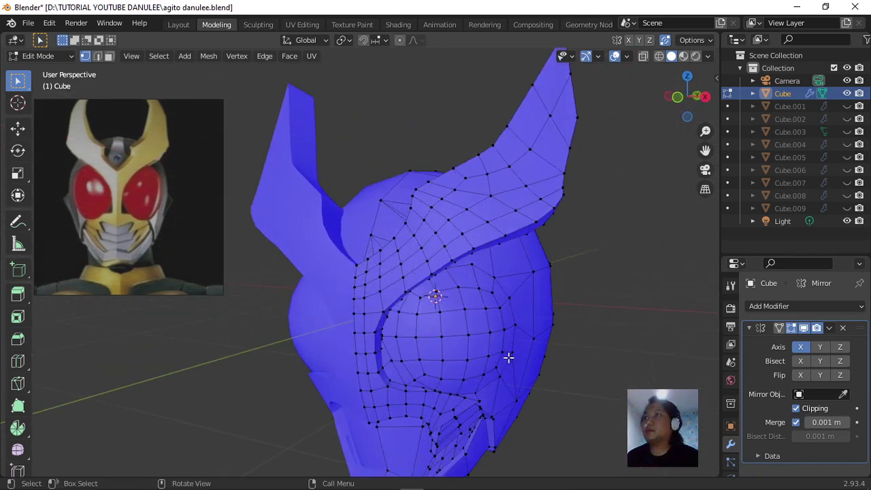
scroll(509, 358, down, 3)
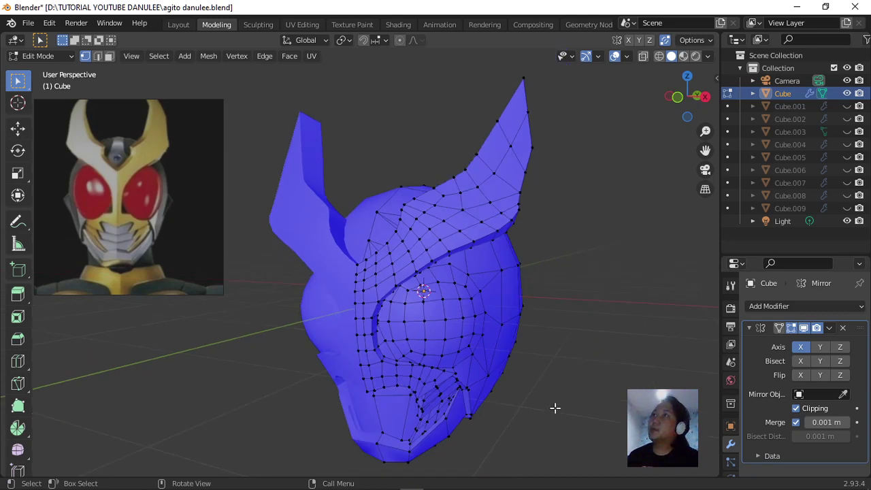
middle_drag(555, 407, 591, 396)
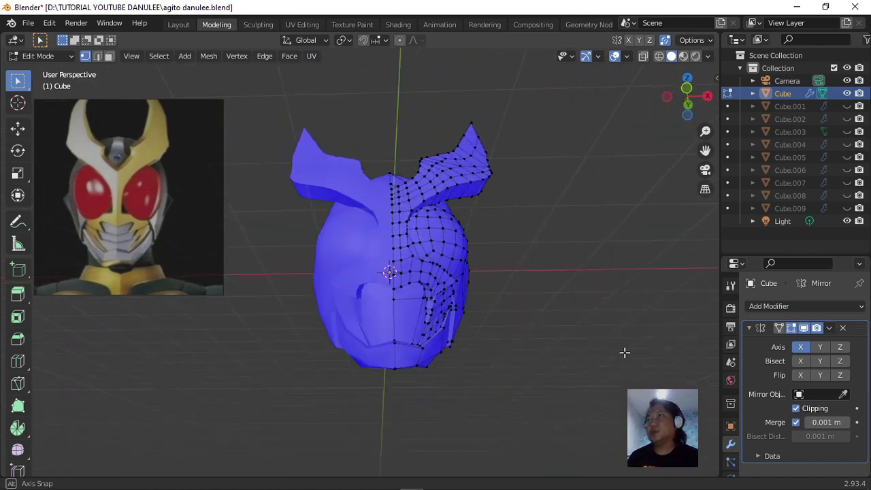
middle_drag(625, 352, 599, 334)
scroll(486, 270, up, 3)
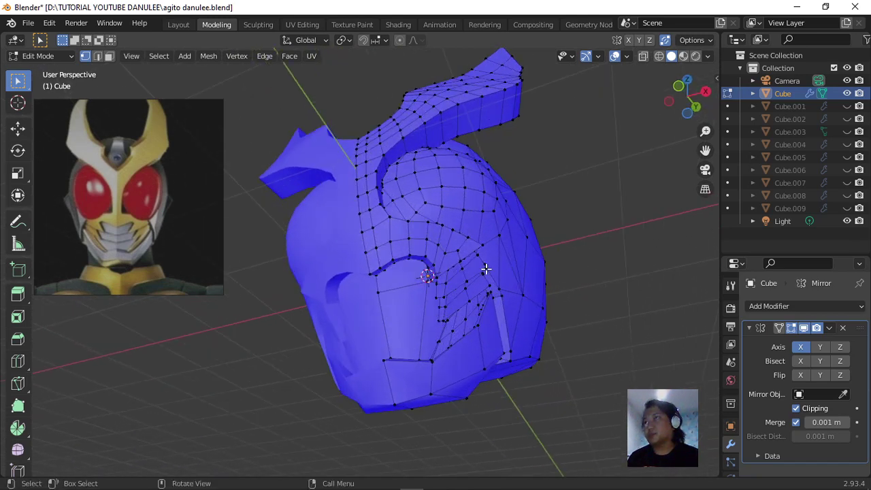
scroll(486, 270, up, 3)
scroll(525, 280, down, 4)
middle_drag(515, 286, 455, 278)
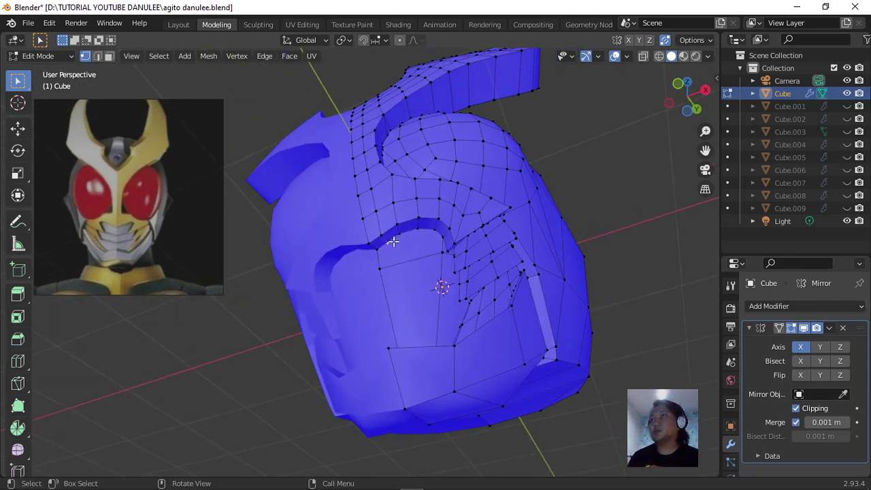
Select the vertical vertex path beside the face's centreline, from the mouth opening's upper edge to the brow.
middle_drag(389, 231, 413, 376)
scroll(397, 243, up, 1)
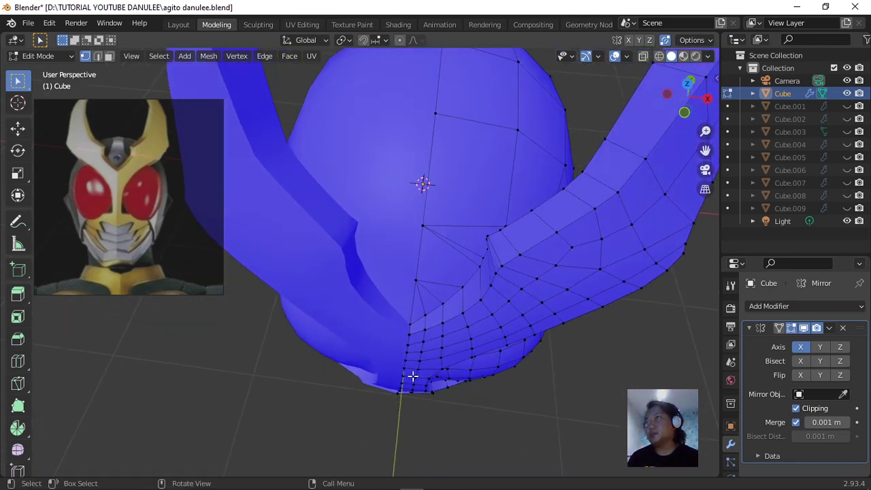
ctrl+click(424, 317)
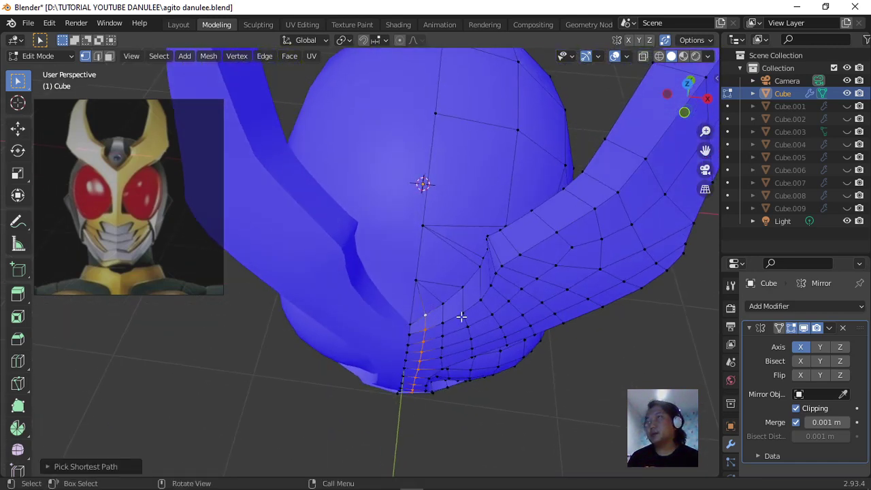
Try Dissolve Vertices on the selected path beside the centreline.
right_click(423, 304)
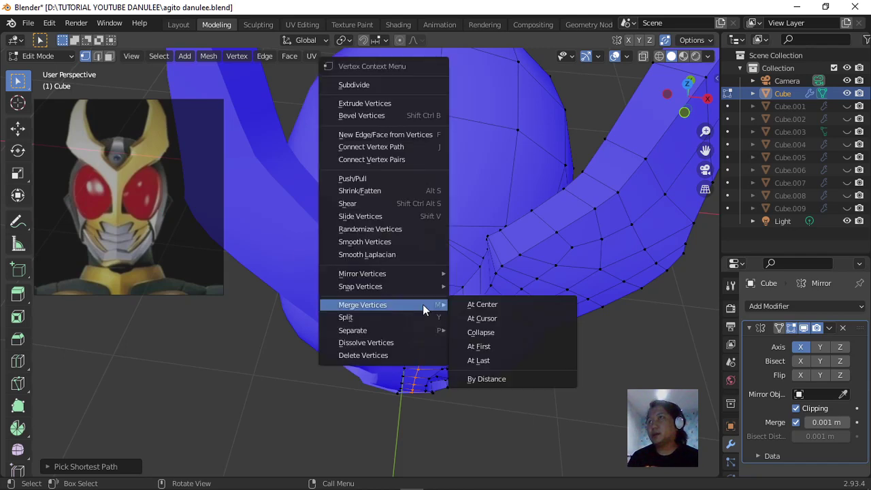
click(383, 341)
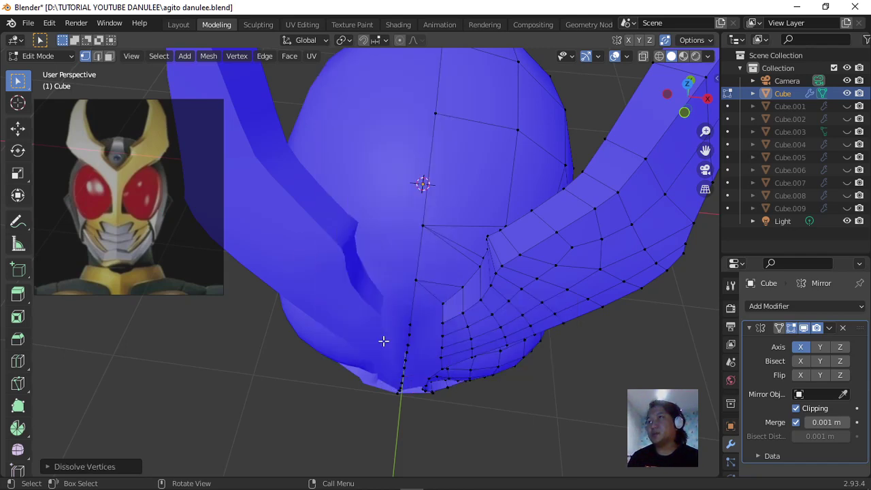
middle_drag(447, 347, 443, 278)
key(ctrl+z)
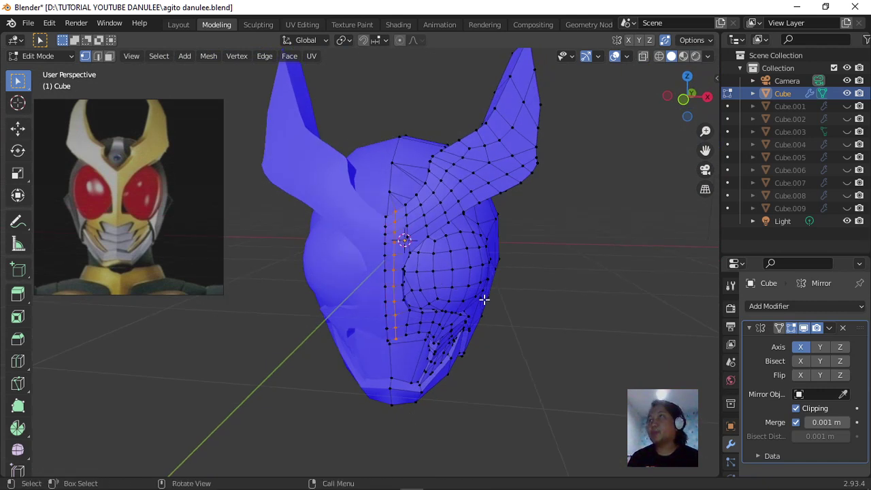
Remove the selected vertical edge line beside the centreline with Dissolve Edges.
key(x)
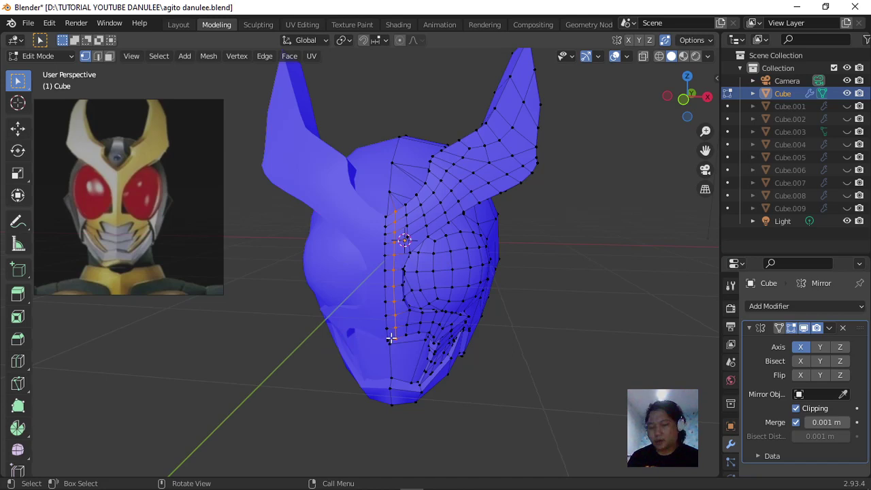
key(x)
click(351, 411)
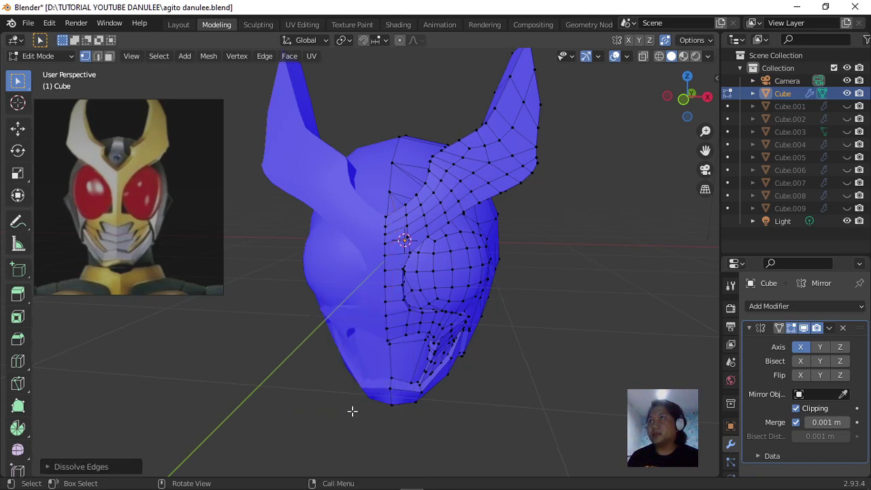
Dissolve the short leftover edge running from the centreline vertex above the brow down to the brow's upper border.
scroll(385, 230, up, 4)
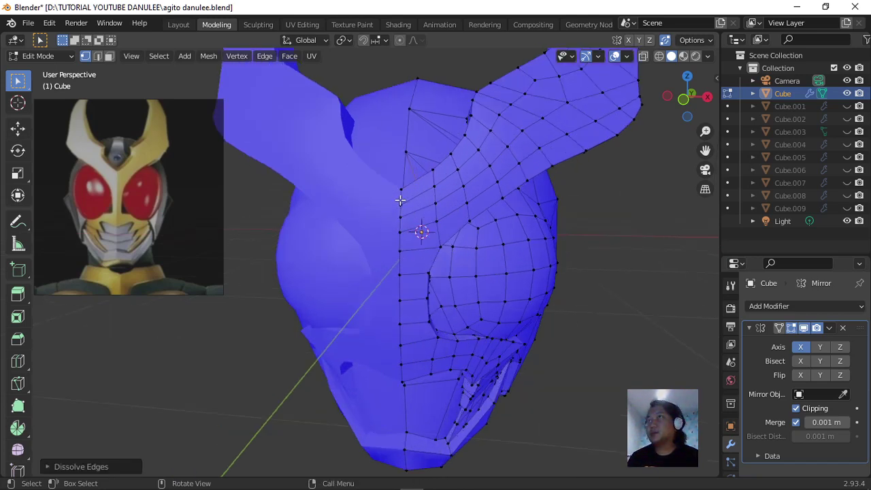
middle_drag(401, 200, 443, 317)
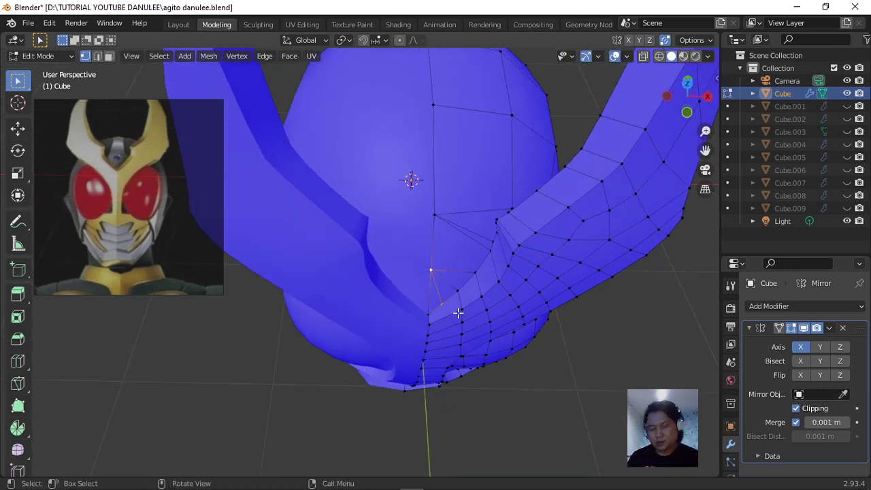
key(x)
click(458, 313)
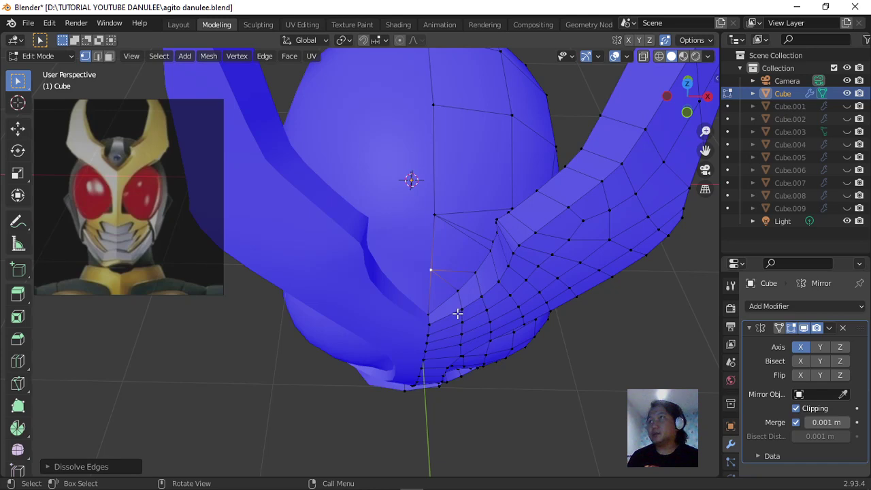
Dissolve the edge loop just below the brow's upper border, running from the centreline up into the horn.
middle_drag(458, 313, 413, 229)
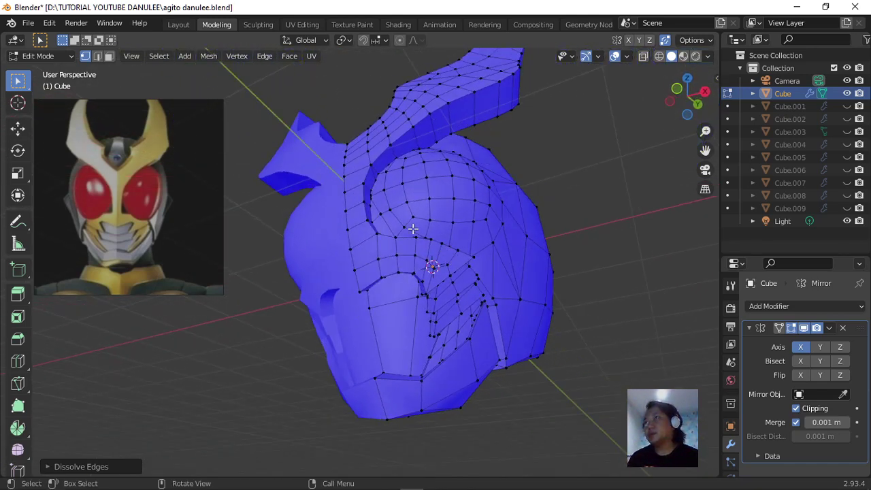
scroll(420, 265, up, 2)
middle_drag(447, 270, 502, 276)
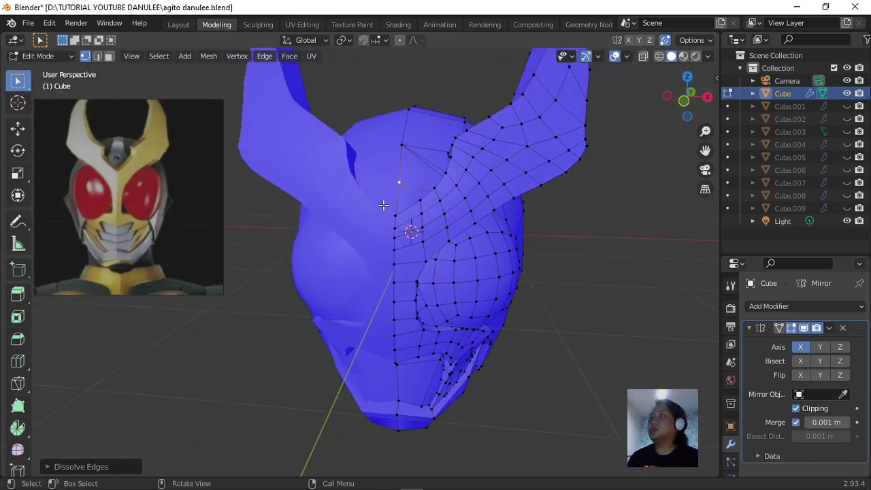
alt+click(427, 211)
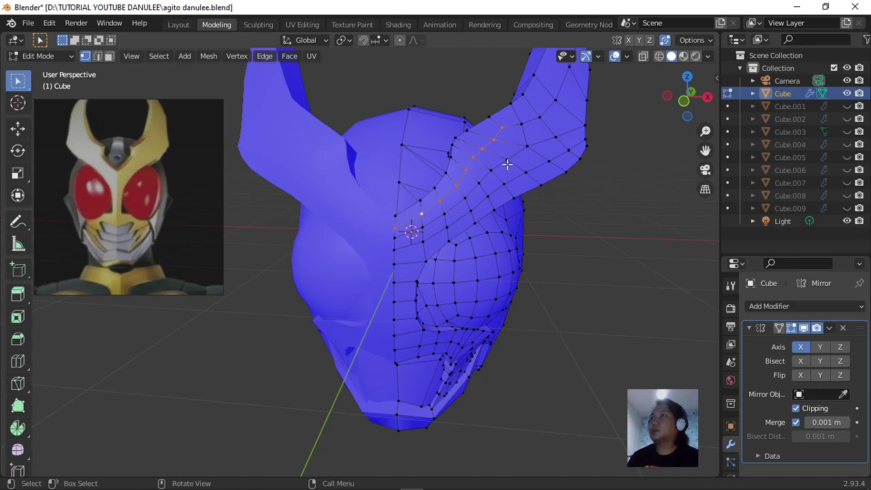
key(x)
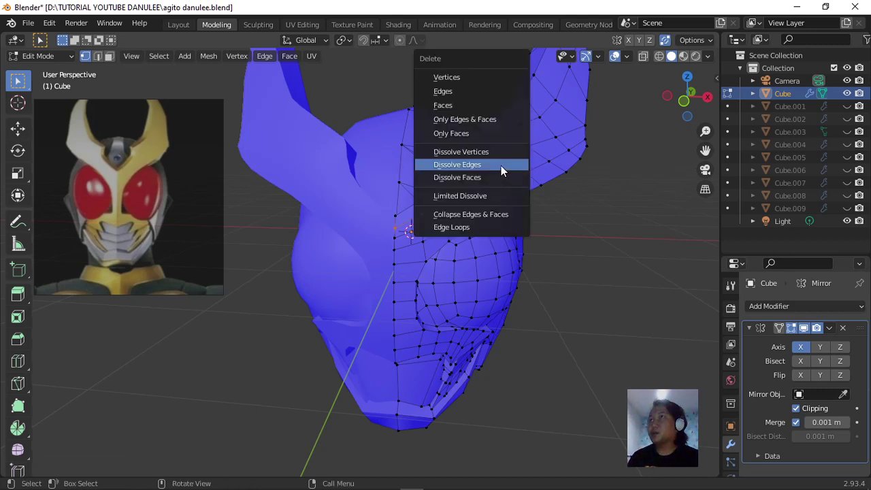
click(501, 166)
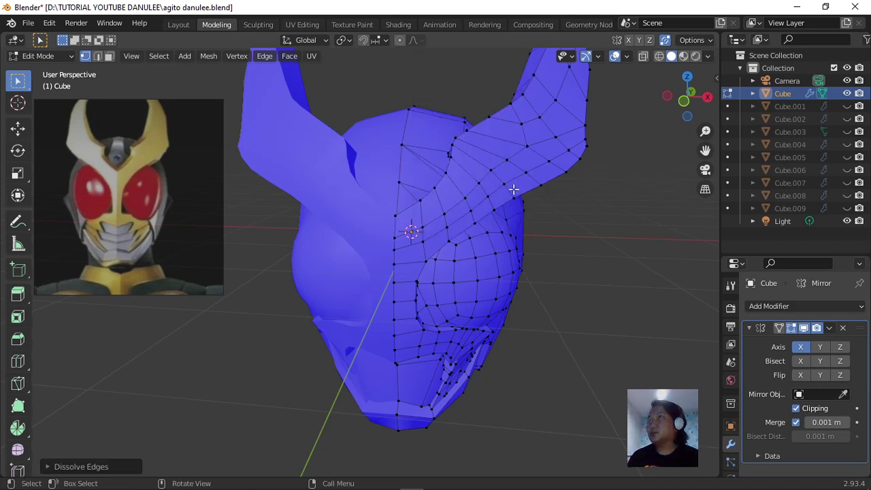
Dissolve the edge loop running along the lower brow from the centreline out to the horn's side edge.
alt+click(477, 201)
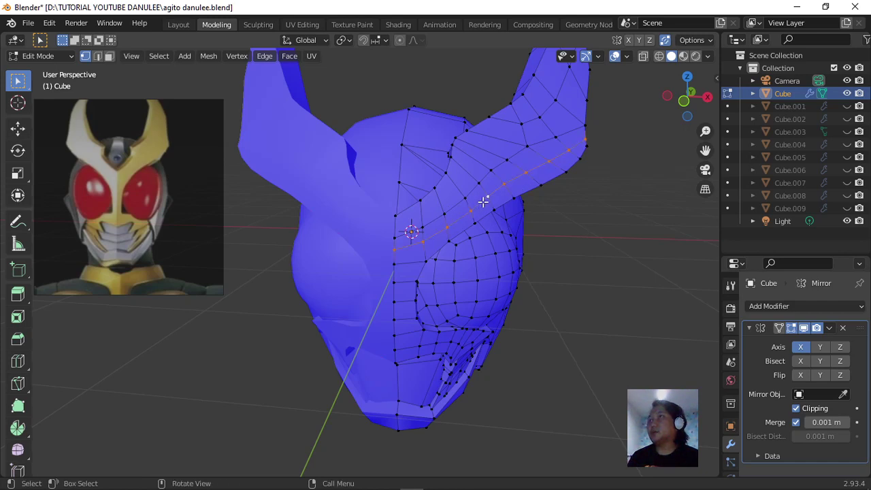
key(x)
click(484, 201)
middle_drag(484, 200, 467, 234)
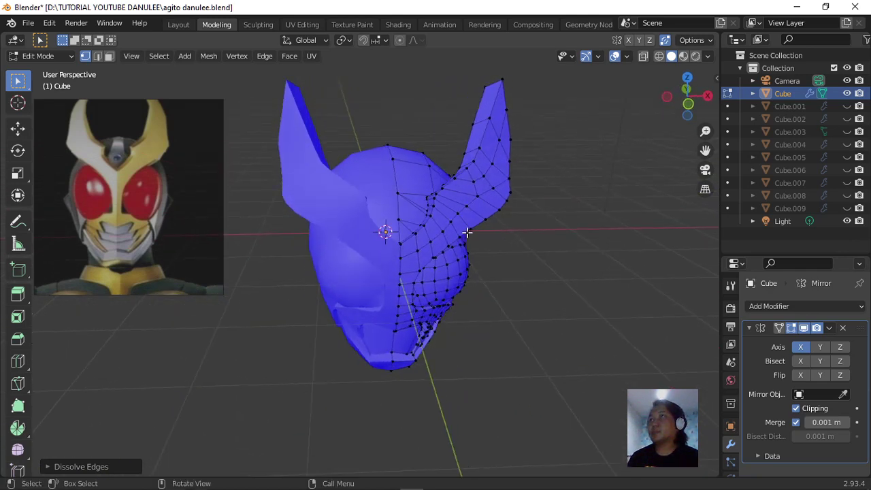
scroll(468, 232, up, 2)
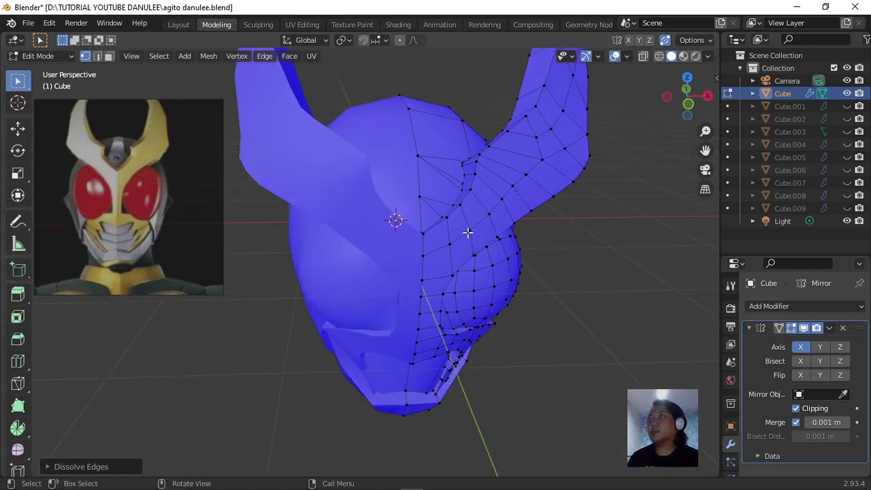
Dissolve the next surplus edge loop passing through the middle of the brow towards the forehead.
alt+click(482, 199)
key(x)
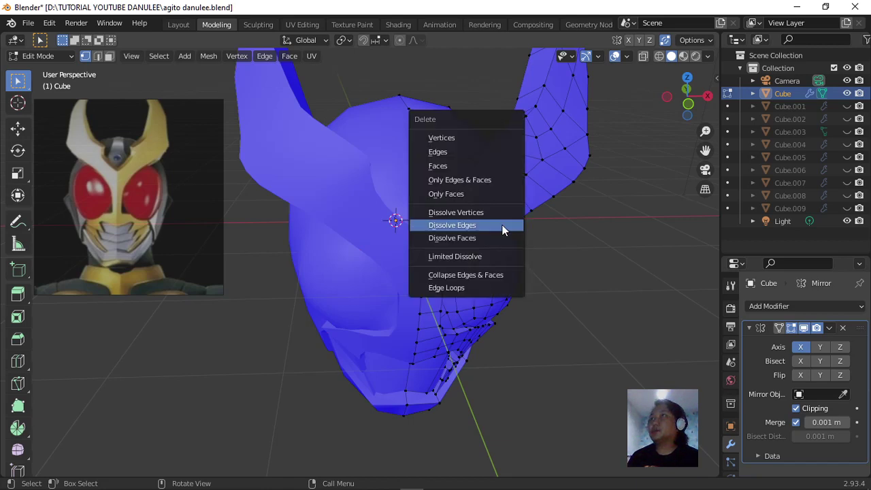
click(503, 230)
middle_drag(502, 225, 480, 222)
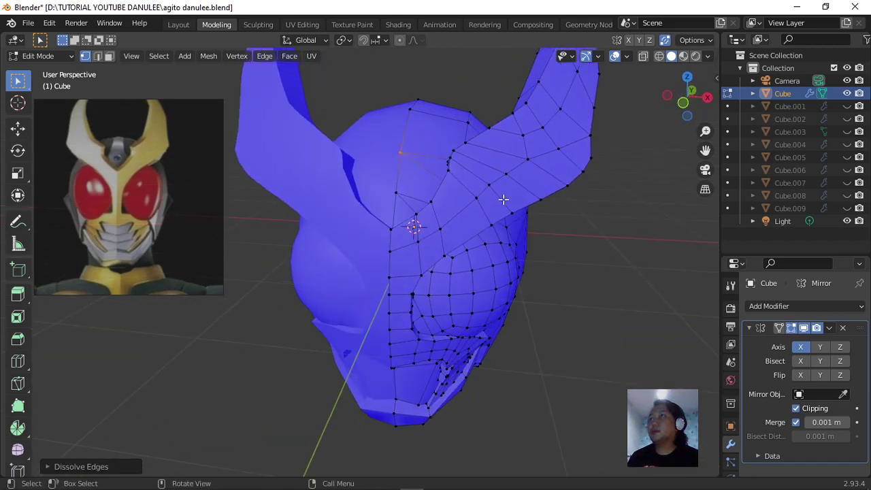
Dissolve the two surplus edge lines crossing the brow at the base of the horn.
alt+click(503, 198)
key(x)
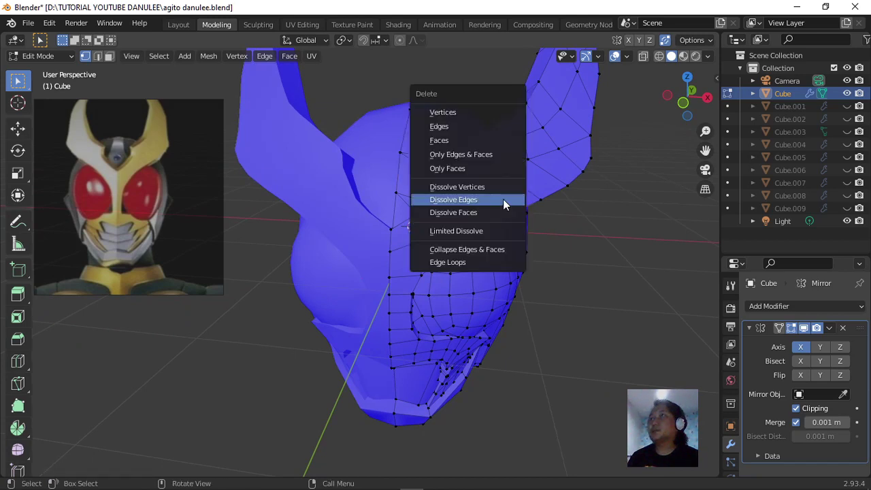
click(503, 198)
middle_drag(503, 199, 518, 218)
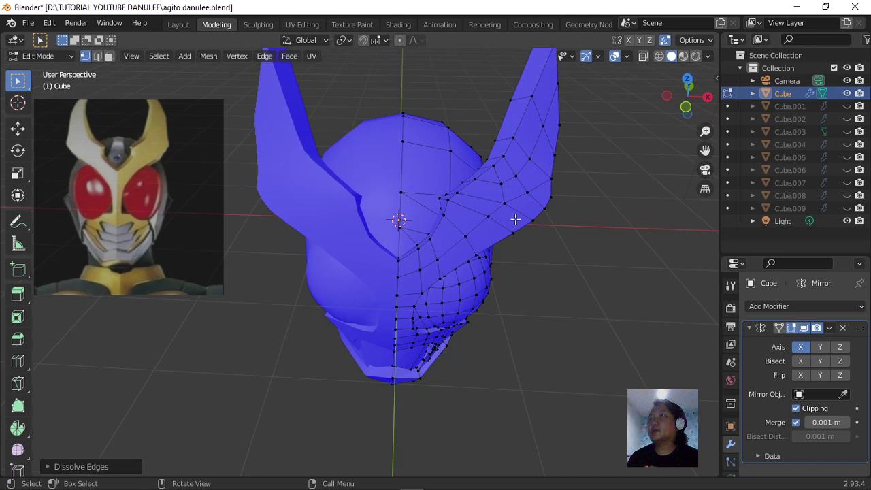
alt+click(486, 200)
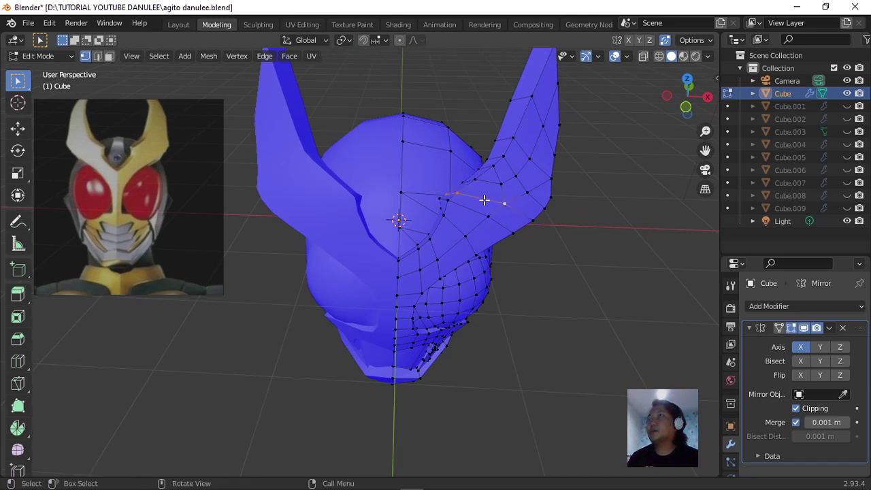
key(x)
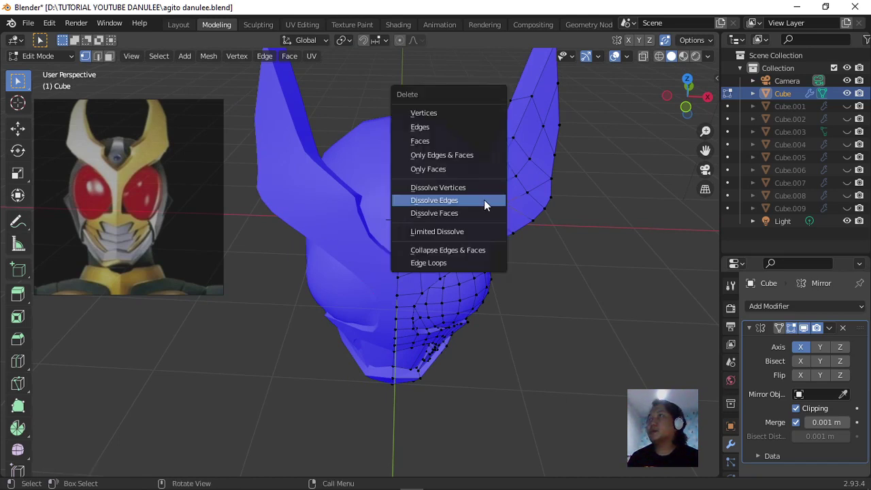
click(484, 200)
middle_drag(484, 200, 477, 220)
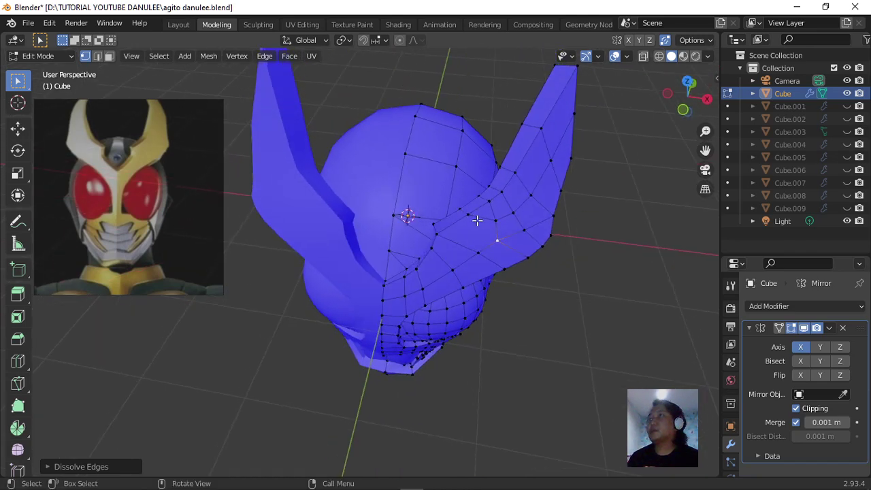
Dissolve the edge loop running from the brow up along the horn's front face.
alt+click(483, 215)
key(x)
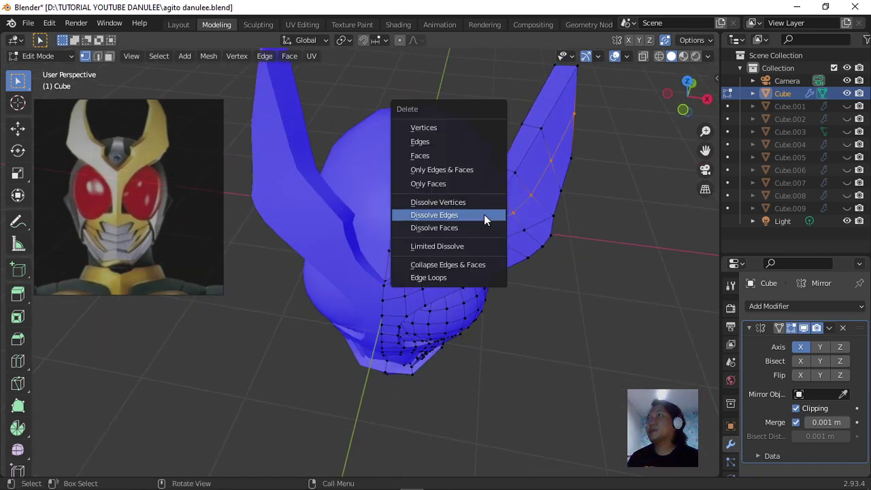
click(485, 214)
middle_drag(486, 213, 456, 238)
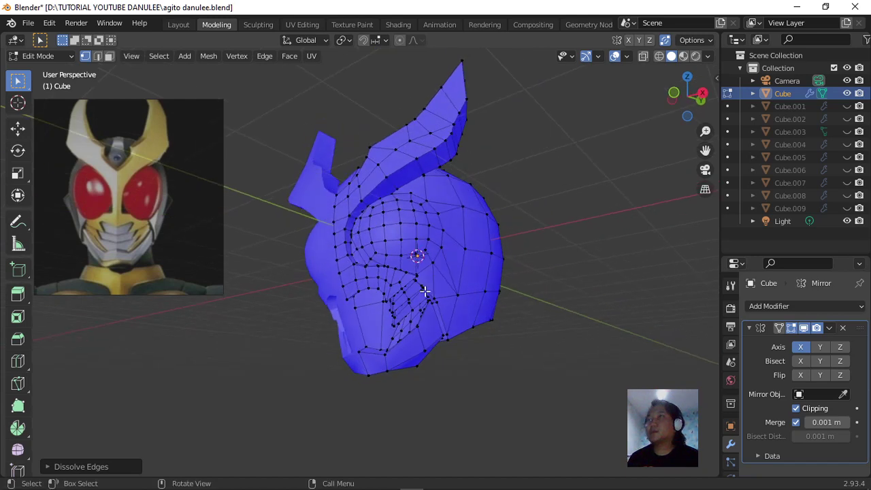
Dissolve the two surplus edge loops crossing the cheek strip between the eye's lower border and the mouth guard.
scroll(425, 291, up, 5)
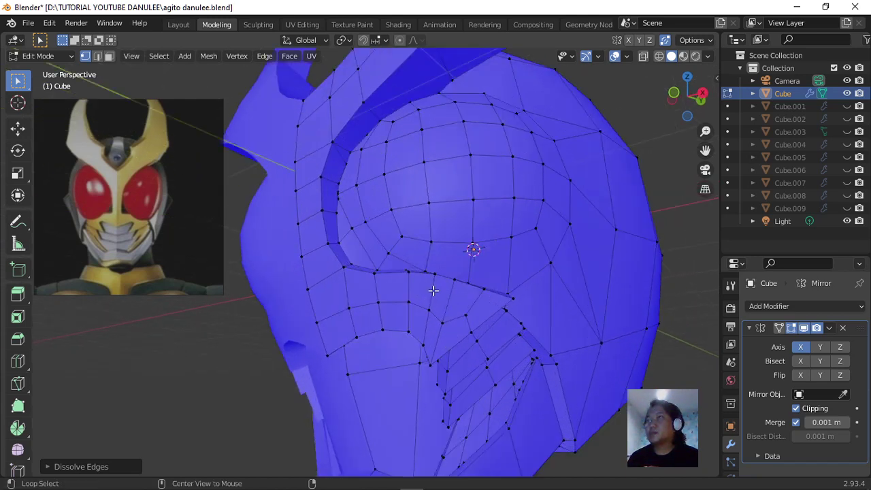
alt+click(434, 290)
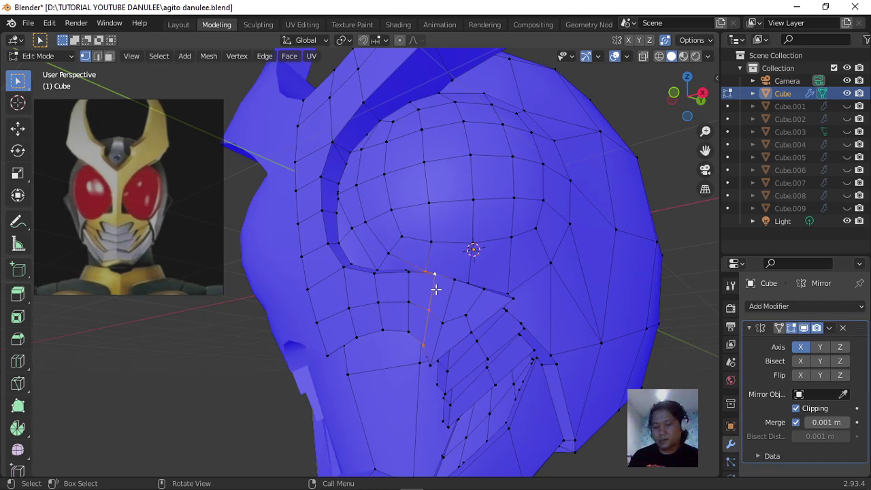
key(x)
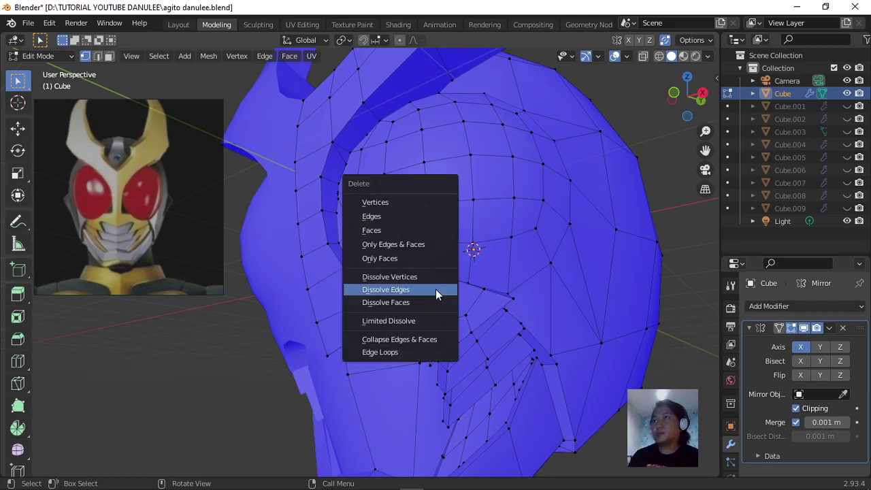
click(436, 289)
middle_drag(436, 288, 465, 286)
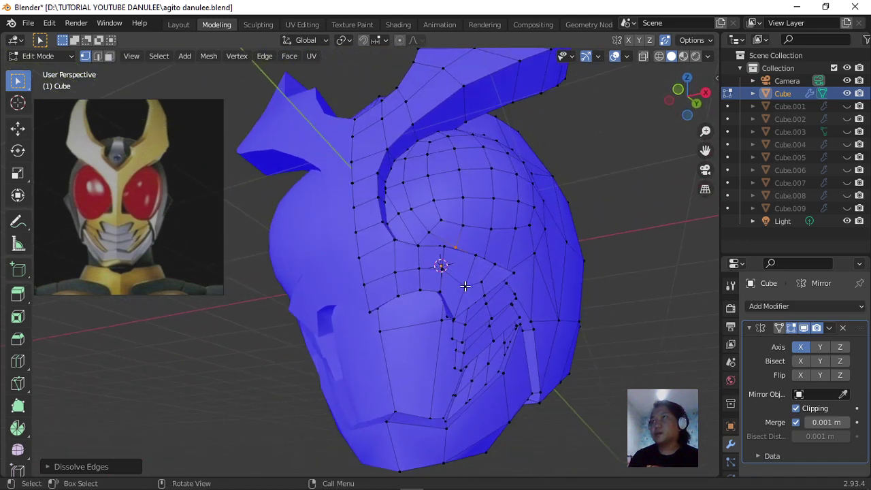
alt+click(457, 280)
key(x)
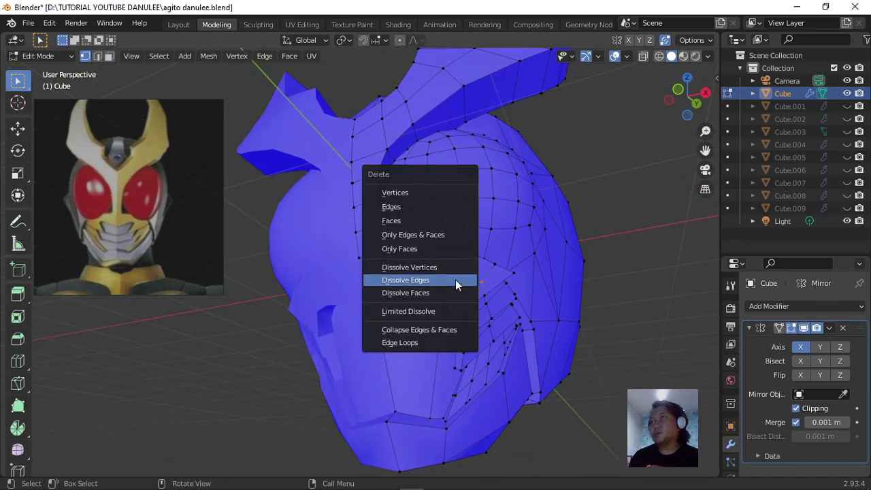
click(455, 280)
Knife a cut down the mouth plate from its curved upper edge, across the horizontal edge, to the plate's lower border.
middle_drag(497, 303, 465, 257)
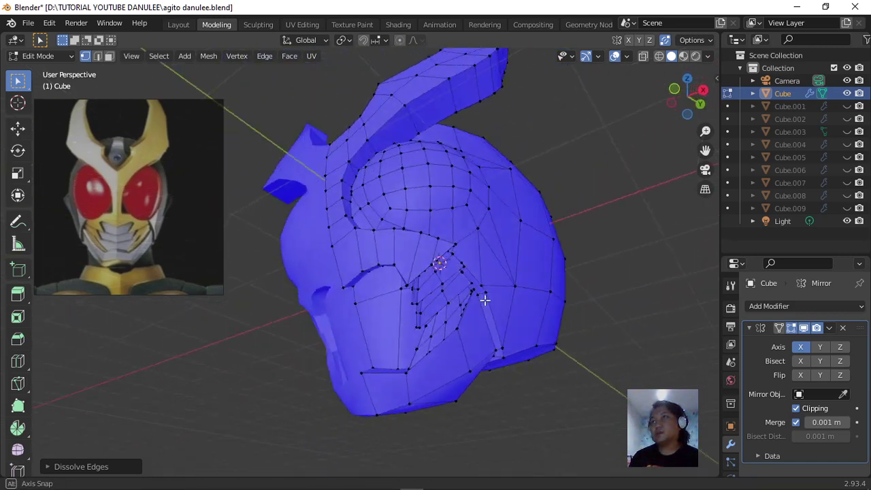
scroll(456, 253, up, 4)
scroll(471, 234, down, 3)
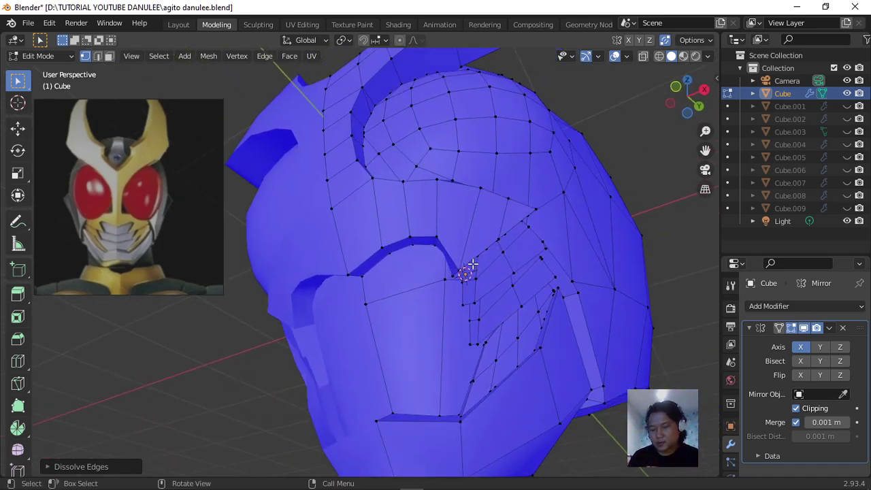
key(k)
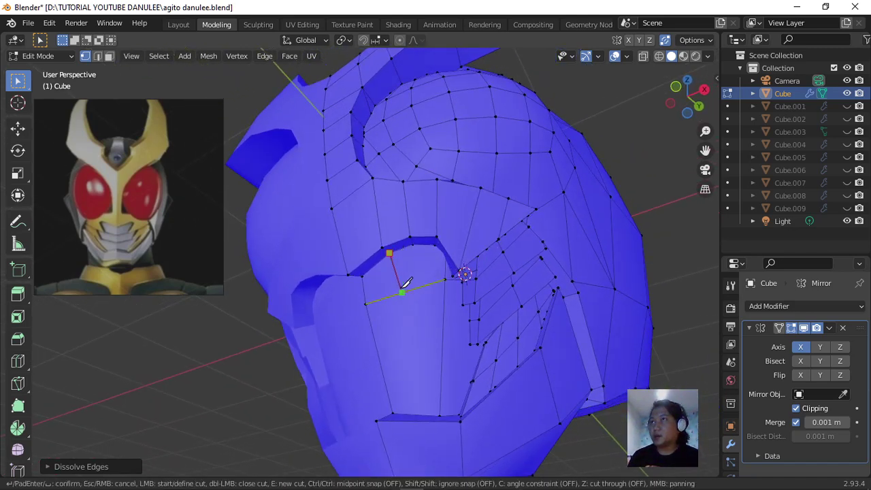
click(440, 415)
key(Return)
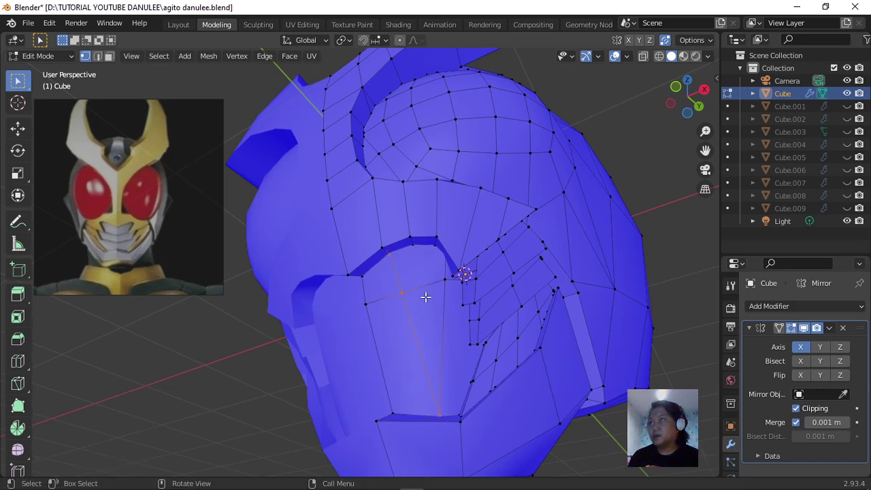
Knife a diagonal cut from the mouth plate's curved upper edge to the side vertex on the horizontal edge.
key(k)
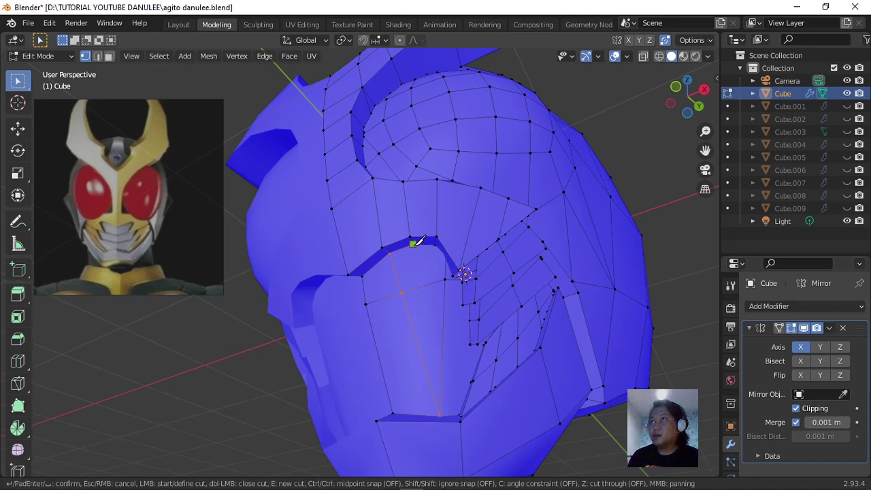
click(443, 276)
key(Return)
Turn on X-ray display to expose the hidden vertices where the mouth plate's corner meets the cheek vents.
middle_drag(416, 300, 444, 269)
scroll(444, 268, up, 3)
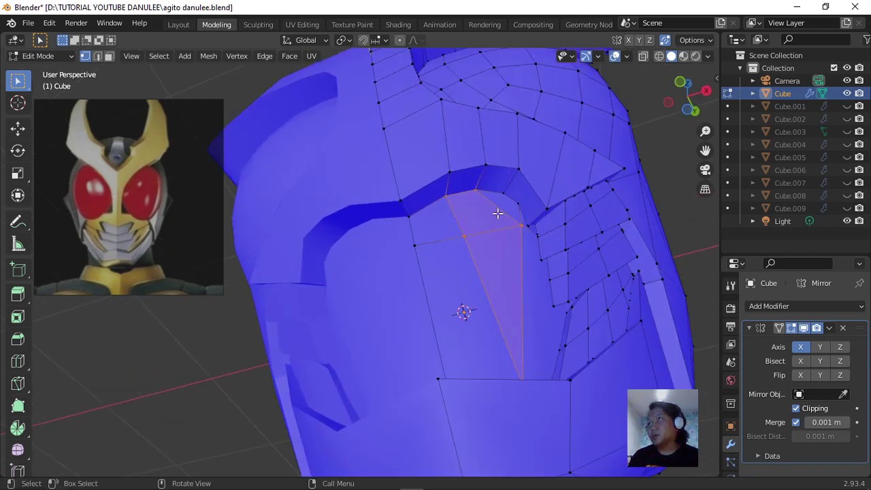
scroll(527, 233, up, 5)
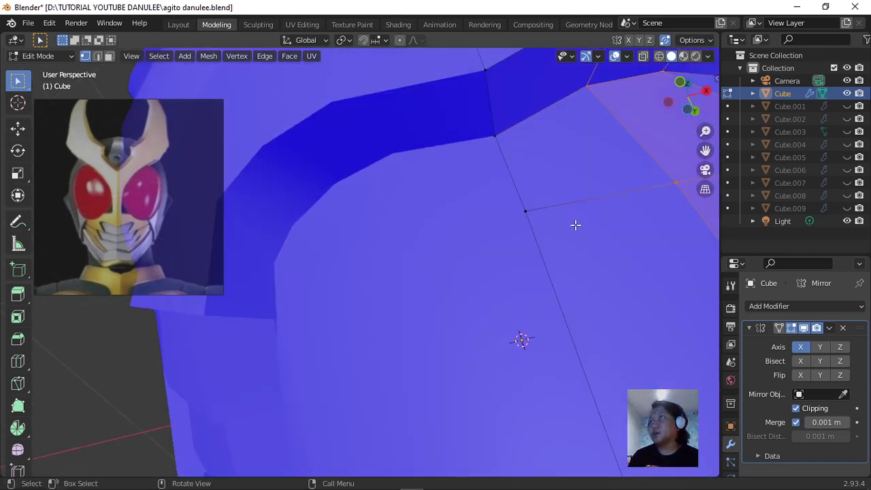
middle_drag(576, 225, 447, 333)
middle_drag(332, 383, 410, 317)
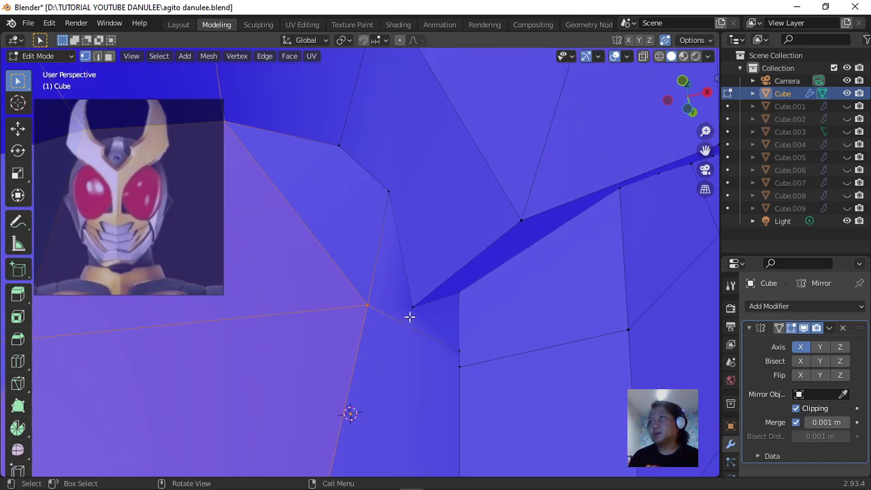
key(alt+z)
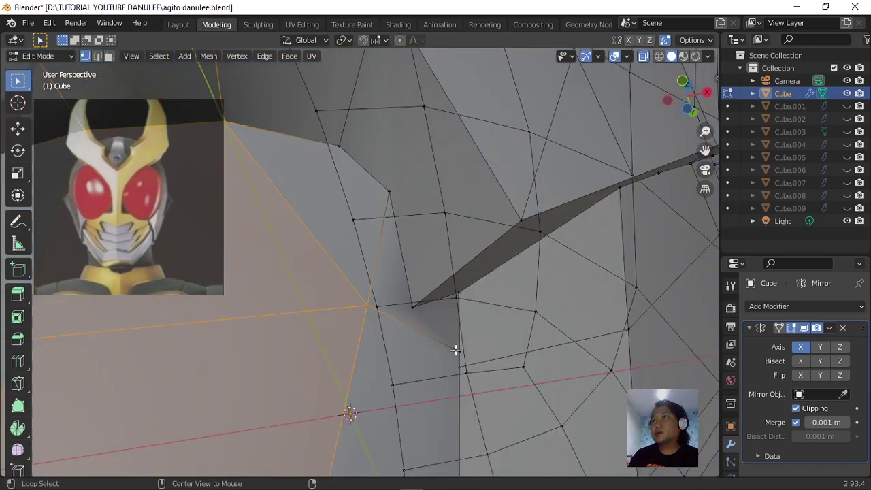
key(alt+z)
key(alt+z)
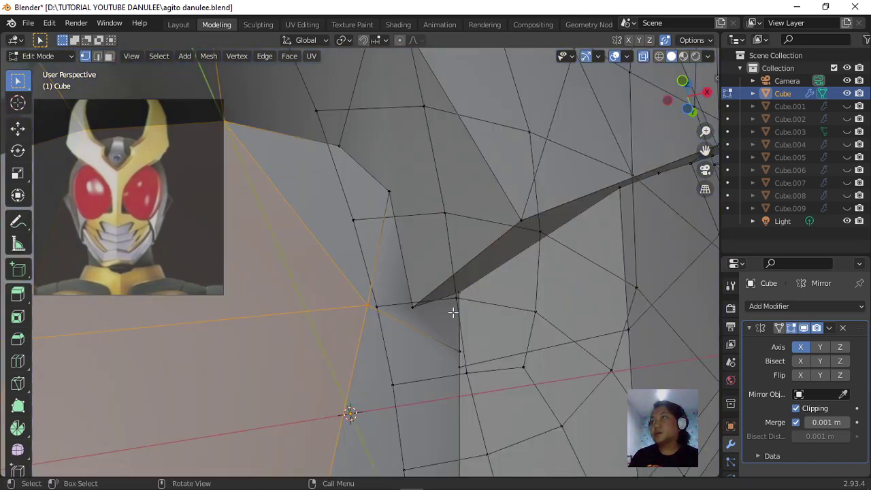
Knife a cut from the mouth plate's side vertex through the recess's inner corner to the adjacent vent-edge vertex.
scroll(453, 312, down, 3)
mouse_move(453, 317)
middle_down()
mouse_move(443, 322)
mouse_move(455, 321)
mouse_move(450, 316)
middle_up()
scroll(416, 273, up, 4)
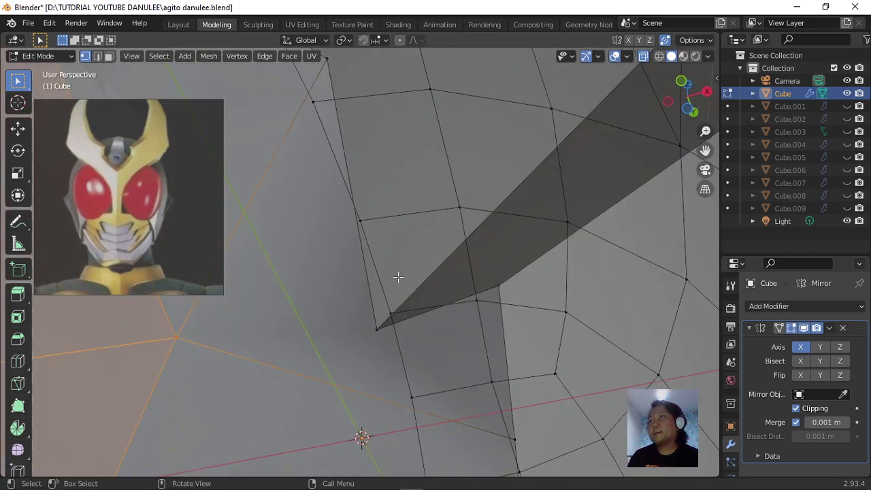
scroll(398, 277, down, 2)
middle_drag(366, 302, 356, 307)
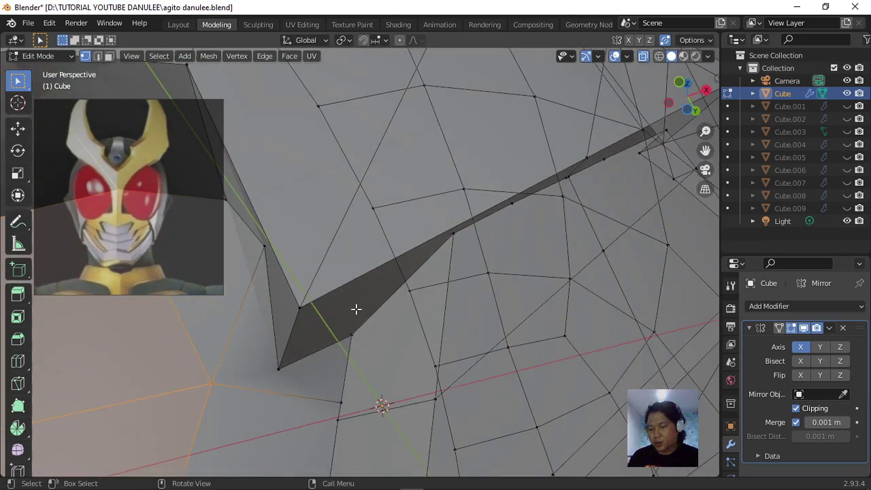
key(k)
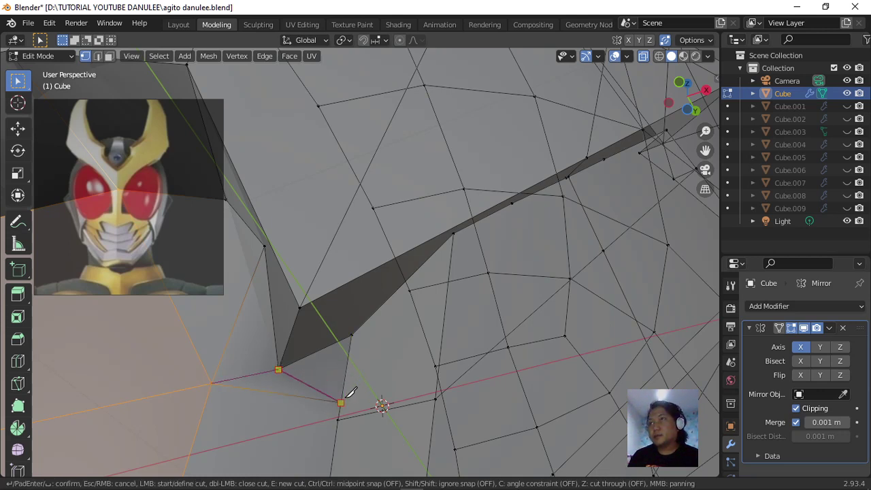
key(Return)
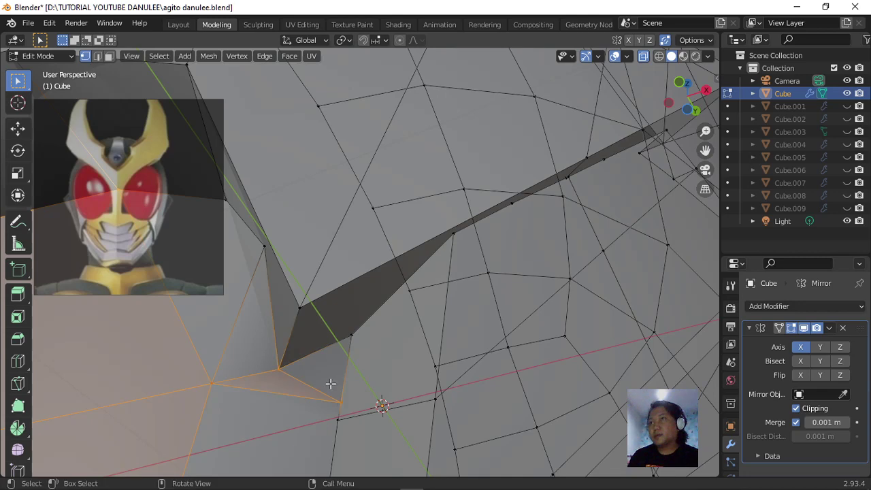
Slide the vertex just below the vent corner up its edge onto the neighbouring vertex with Vertex Slide.
click(342, 416)
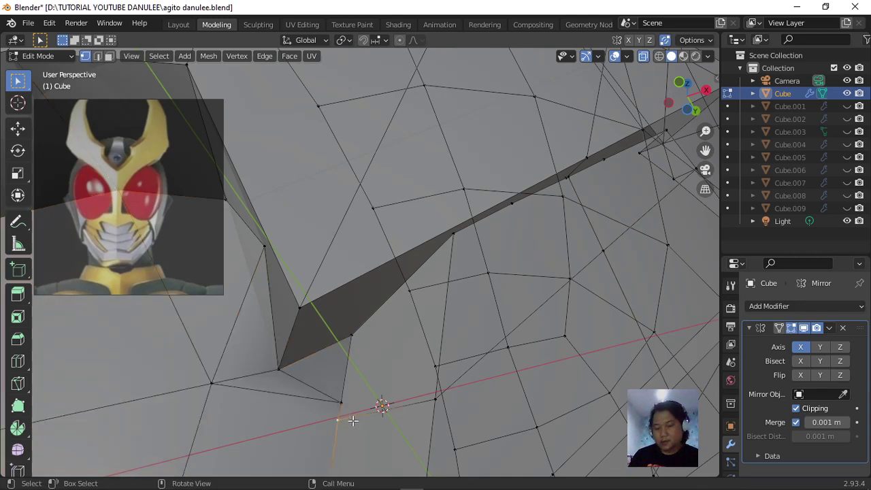
key(shift+v)
click(363, 379)
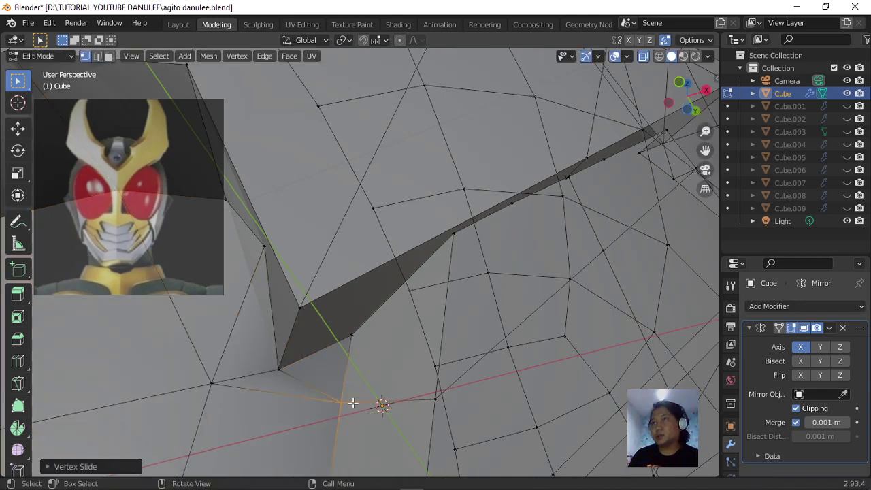
scroll(353, 403, down, 5)
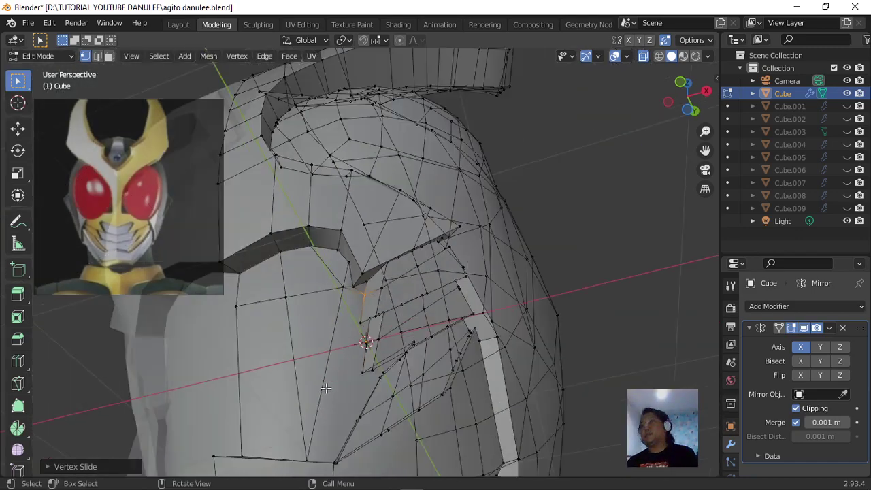
middle_drag(336, 374, 357, 341)
scroll(268, 349, up, 3)
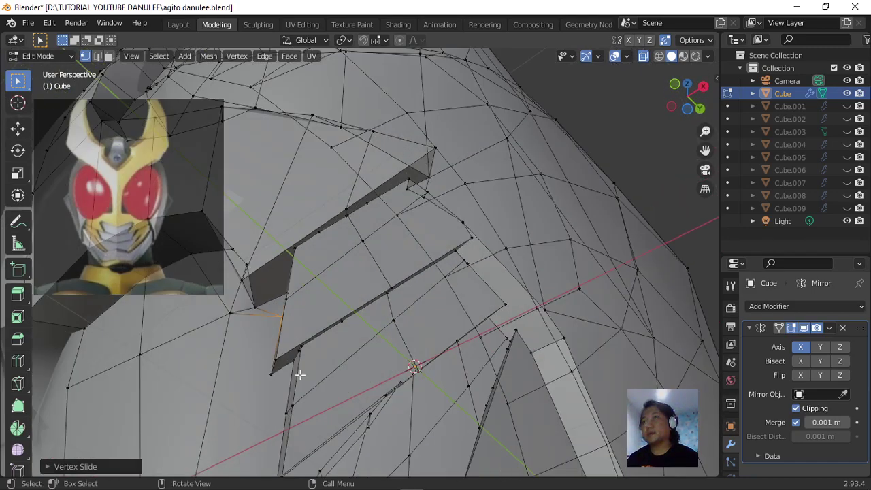
Knife a cut from the lower cheek vent's outer corner down to the vertex at the mouth plate's lower corner.
middle_drag(299, 375, 335, 309)
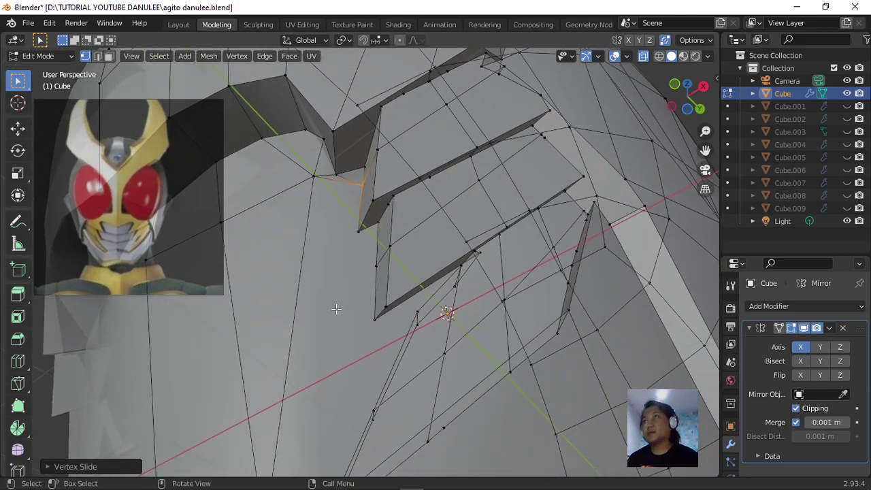
scroll(336, 309, down, 5)
scroll(335, 311, up, 6)
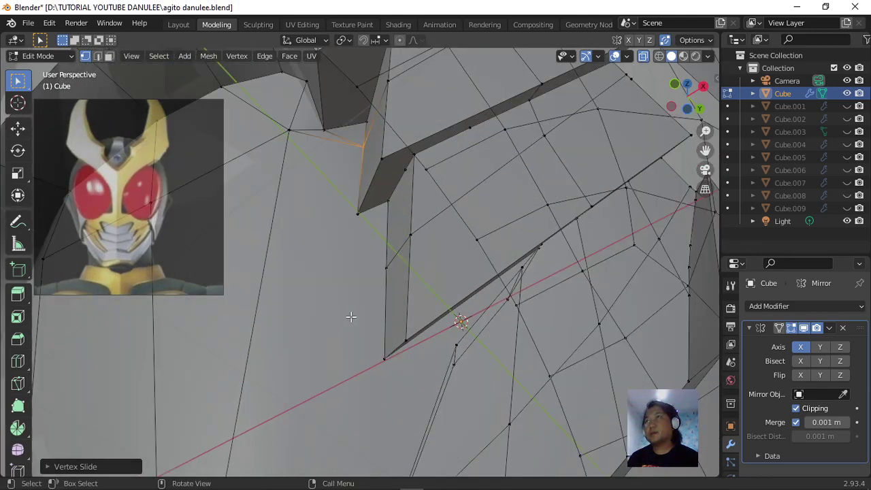
middle_drag(358, 315, 401, 352)
key(k)
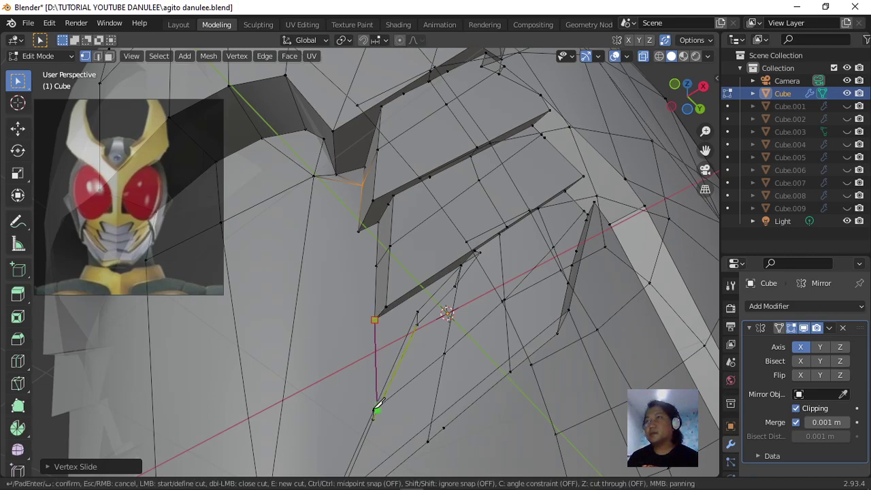
scroll(363, 392, down, 3)
middle_drag(361, 387, 404, 412)
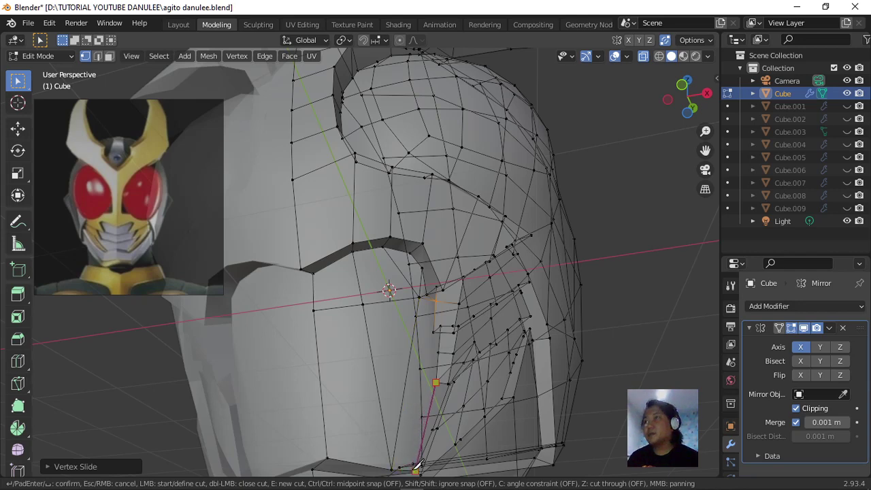
key(Return)
scroll(440, 405, up, 2)
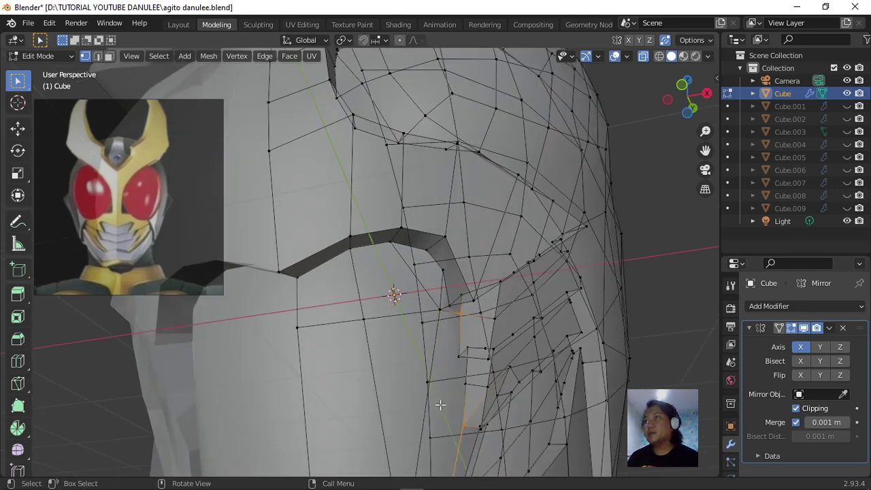
Knife a cut along the mouth plate's side, joining the outer corners of the two neighbouring cheek vents.
middle_drag(457, 400, 425, 384)
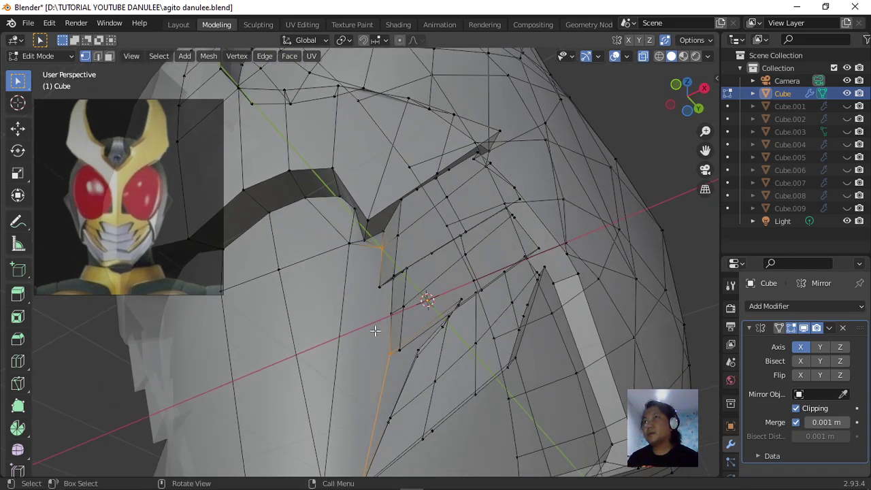
key(k)
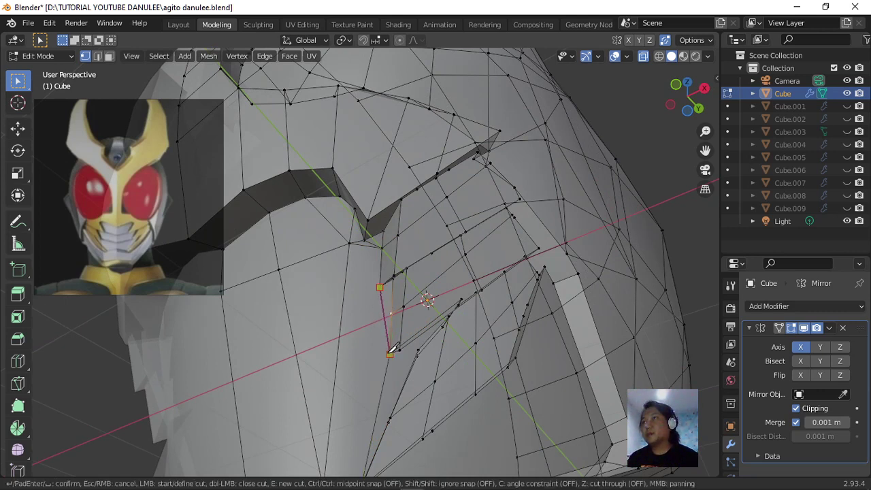
key(Return)
Turn off X-ray display to show the mouth guard and vents as solid surfaces.
scroll(390, 398, down, 5)
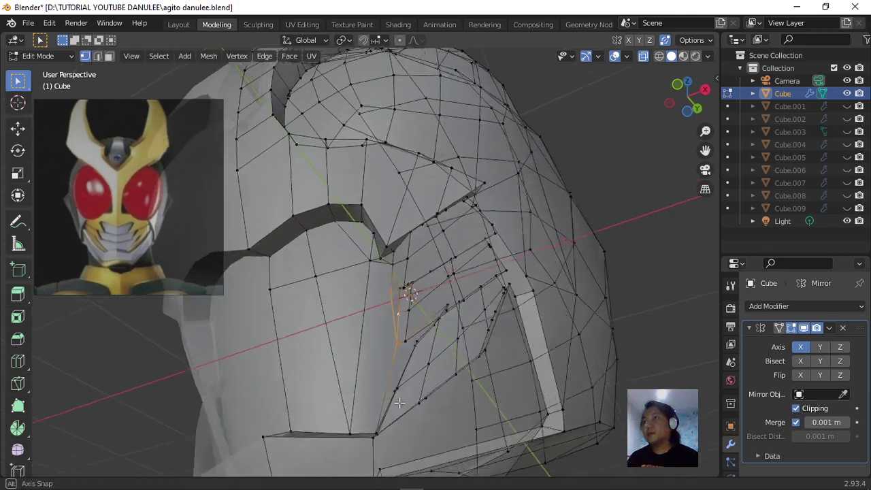
mouse_move(399, 402)
middle_down()
mouse_move(415, 410)
mouse_move(406, 408)
middle_up()
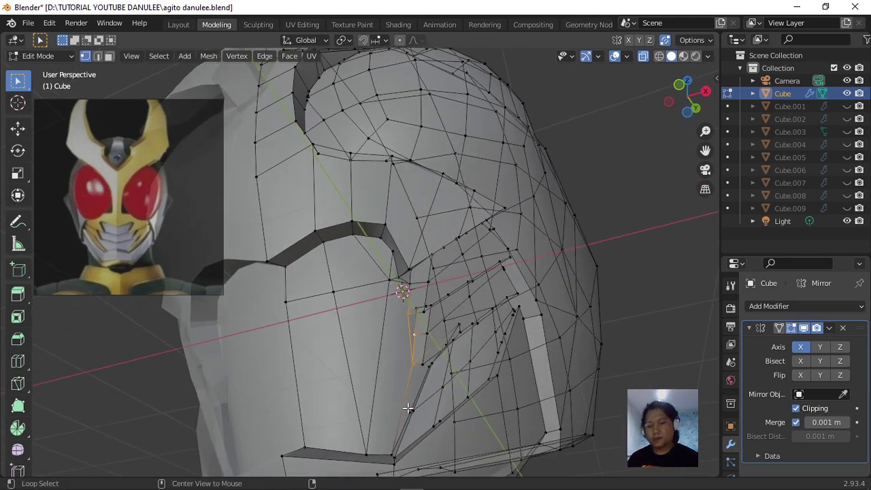
key(alt+z)
mouse_move(421, 440)
middle_down()
mouse_move(422, 426)
mouse_move(436, 433)
mouse_move(425, 406)
mouse_move(429, 390)
mouse_move(443, 399)
mouse_move(422, 385)
middle_up()
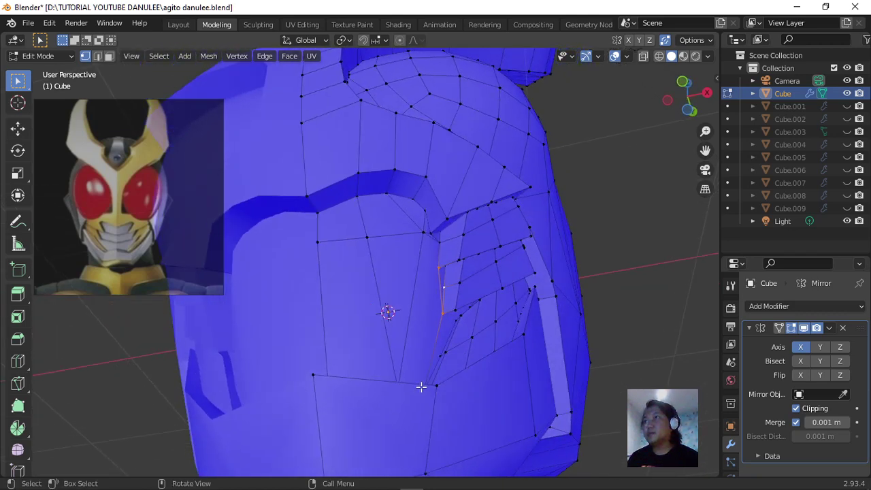
Knife a short cut from the upper end of the lowest cheek slit to the adjacent vent's corner vertex.
scroll(467, 352, up, 4)
scroll(527, 364, down, 2)
mouse_move(529, 373)
middle_down()
mouse_move(508, 365)
mouse_move(515, 368)
middle_up()
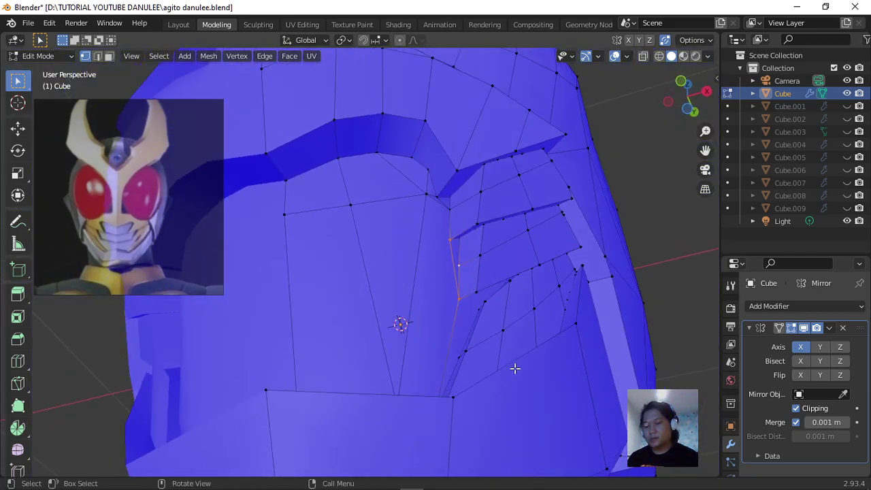
key(k)
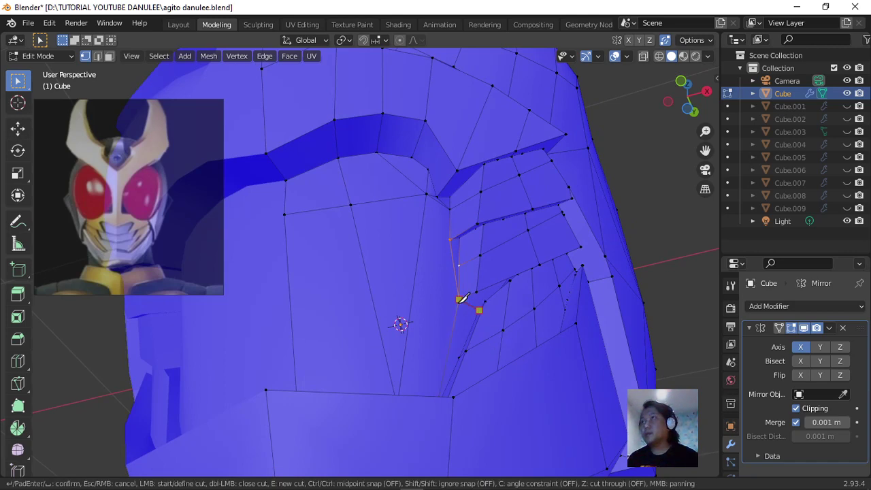
click(461, 298)
key(Return)
Examine the whole helmet from the front, side, underside and above to check its surfaces and horns.
middle_drag(460, 364, 571, 364)
scroll(572, 364, down, 8)
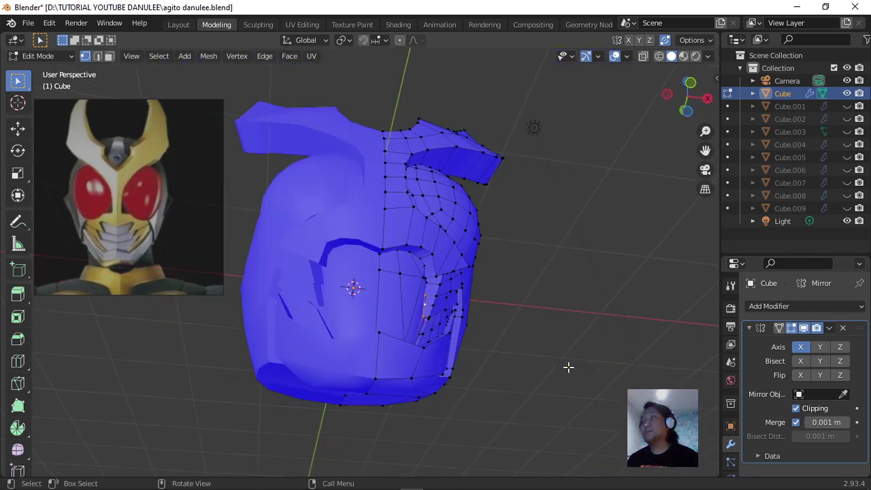
middle_drag(404, 332, 587, 381)
scroll(469, 399, up, 3)
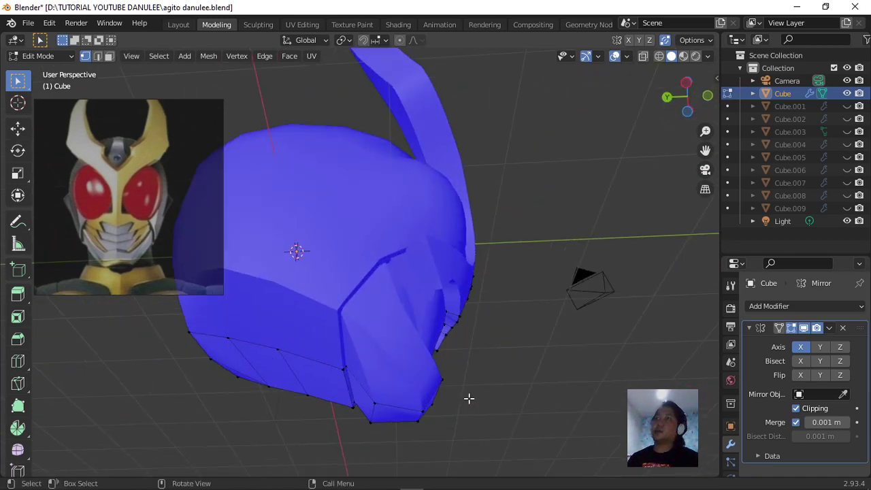
scroll(488, 383, down, 4)
middle_drag(488, 383, 415, 421)
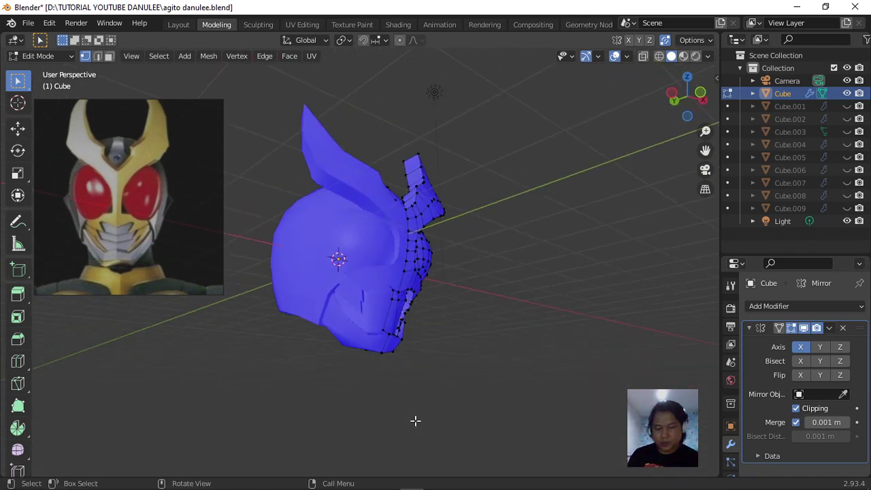
scroll(447, 387, up, 3)
scroll(483, 373, down, 1)
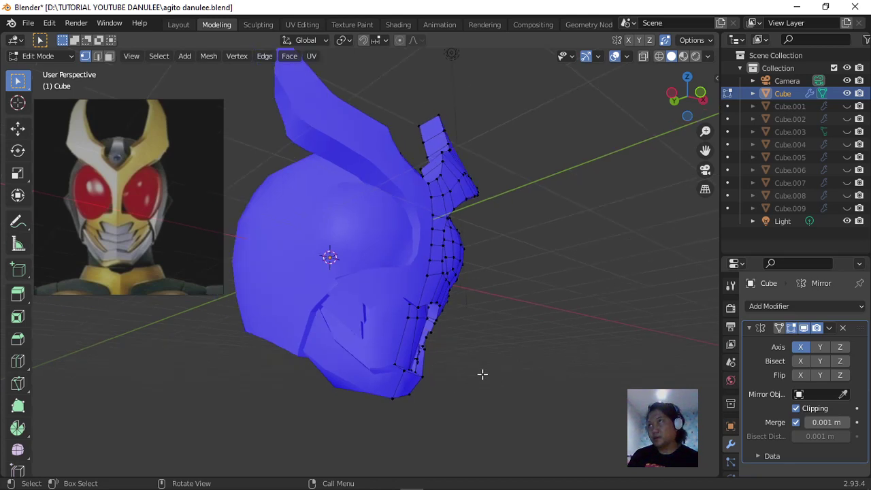
middle_drag(482, 374, 439, 396)
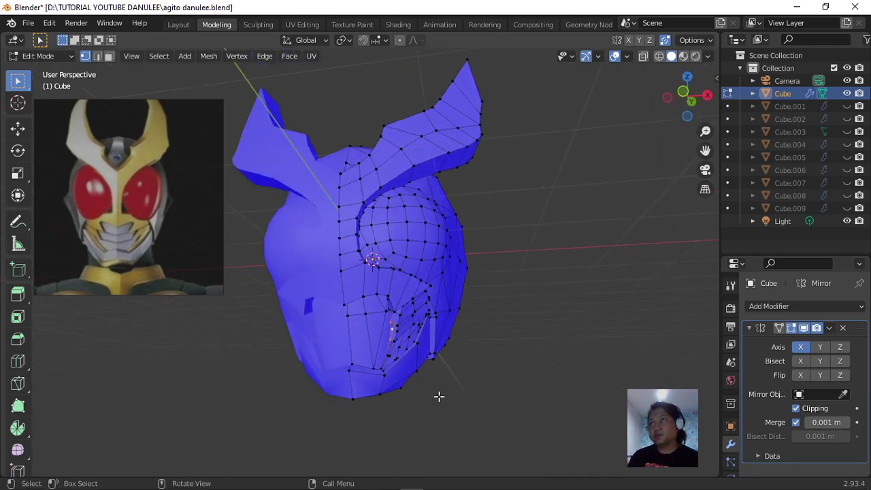
scroll(466, 347, up, 3)
scroll(467, 347, down, 3)
middle_drag(467, 346, 422, 401)
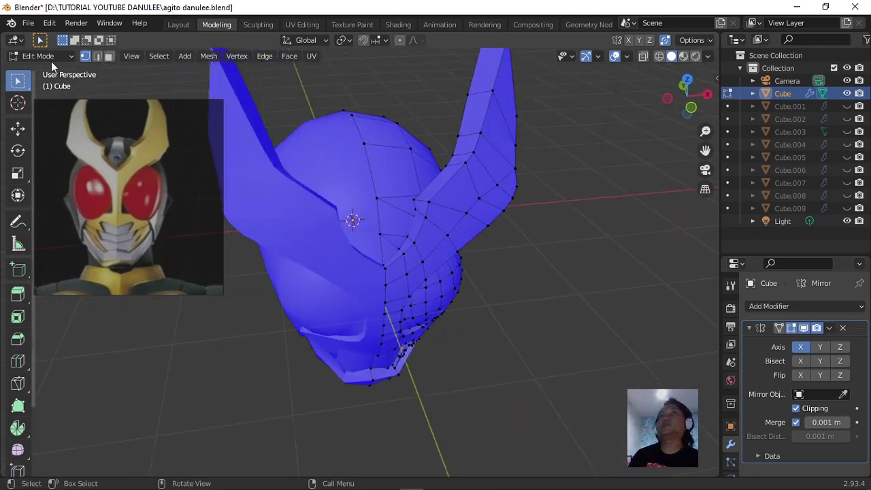
Close the PureRef reference image overlaid on the viewport.
click(28, 25)
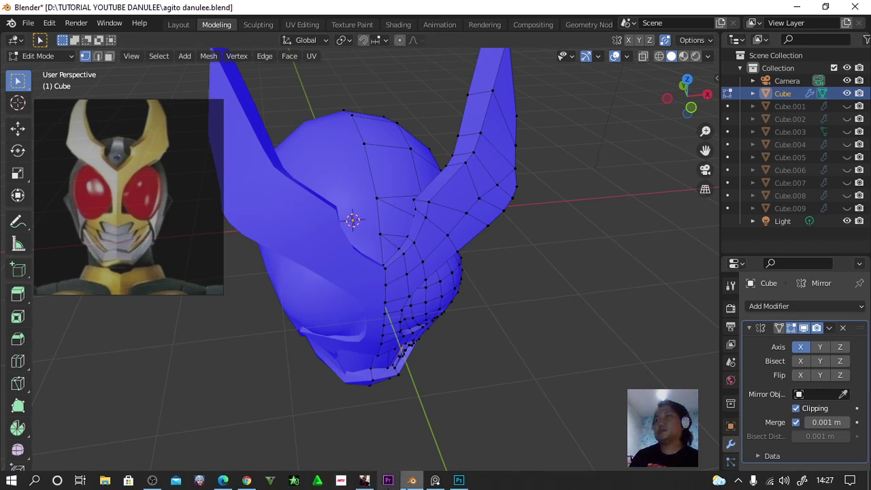
mouse_move(436, 484)
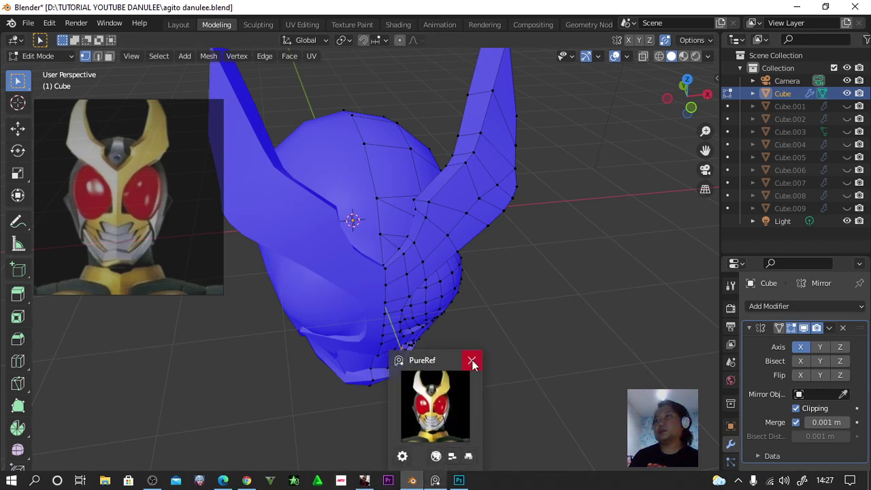
click(473, 360)
click(132, 205)
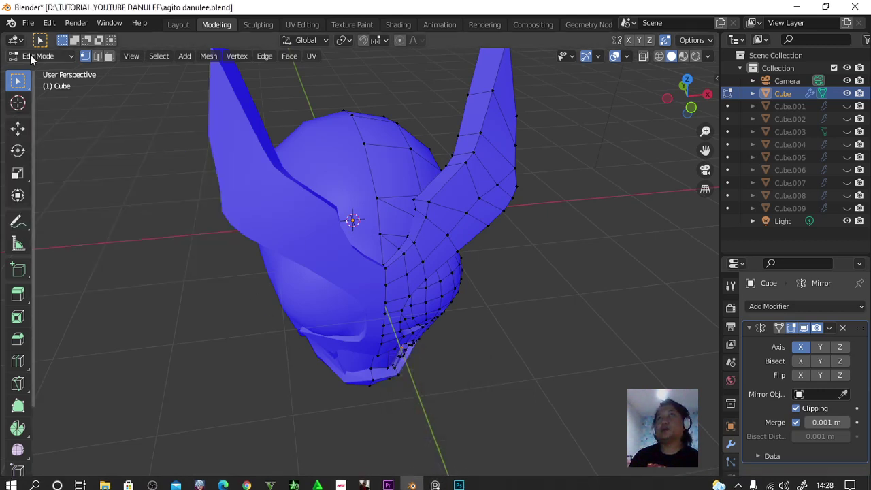
click(28, 23)
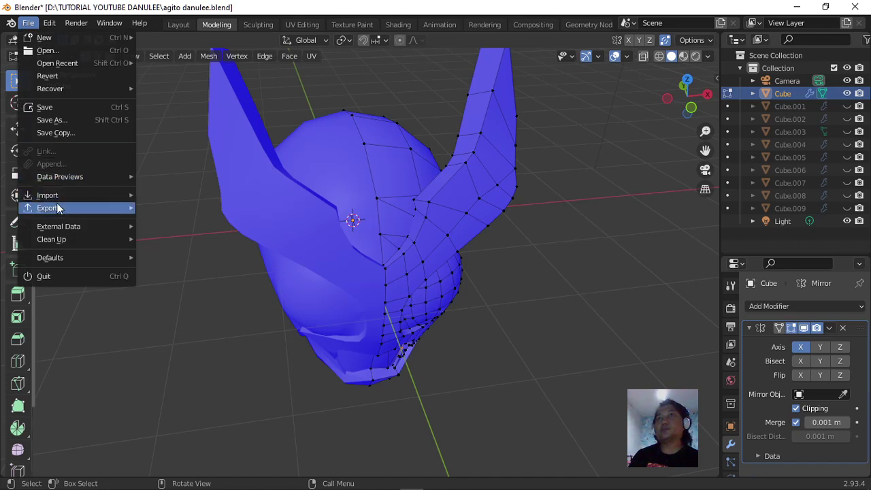
mouse_move(60, 208)
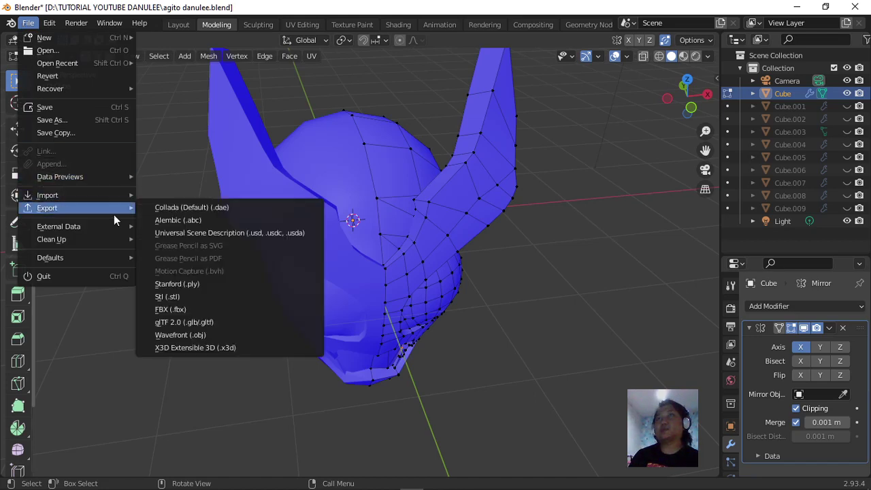
click(200, 336)
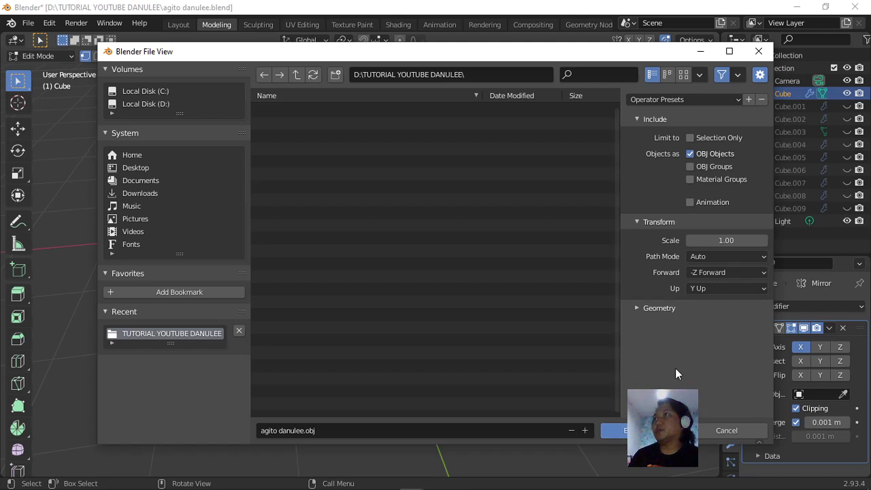
click(734, 433)
Switch the helmet to Object Mode and export it as the Wavefront file agito danulee.obj, limited to Selection Only.
scroll(582, 312, down, 5)
middle_drag(552, 328, 401, 307)
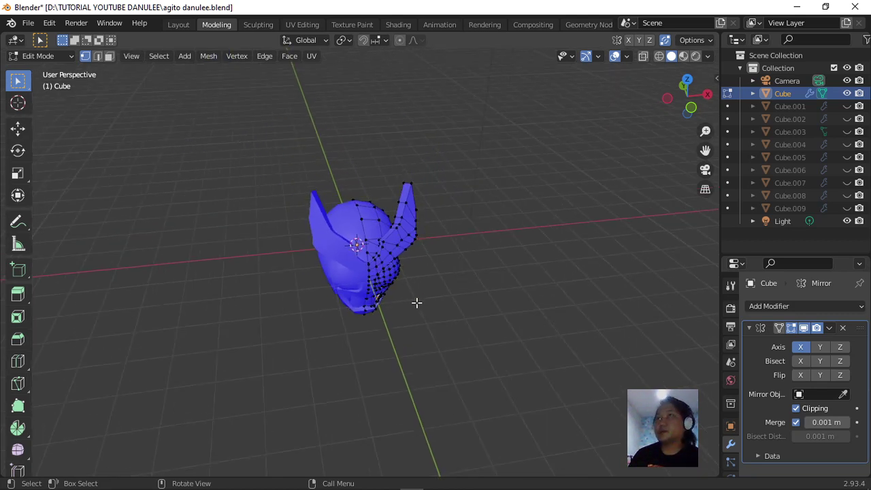
key(Tab)
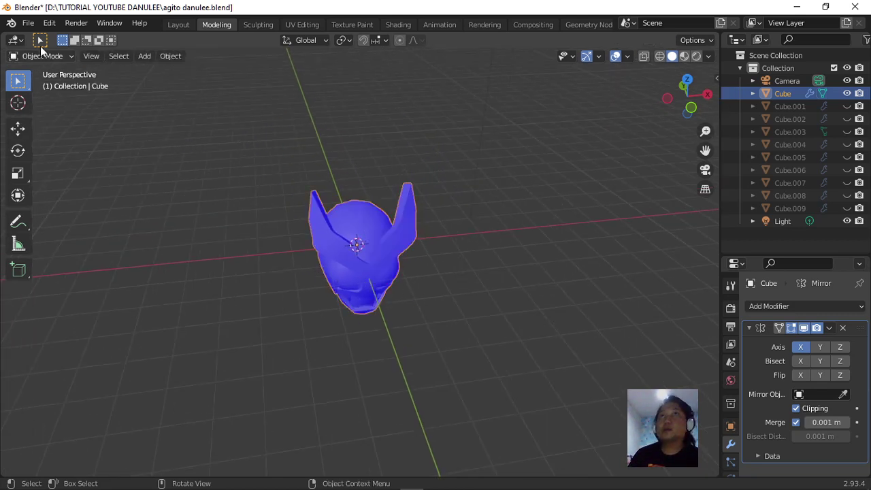
click(27, 24)
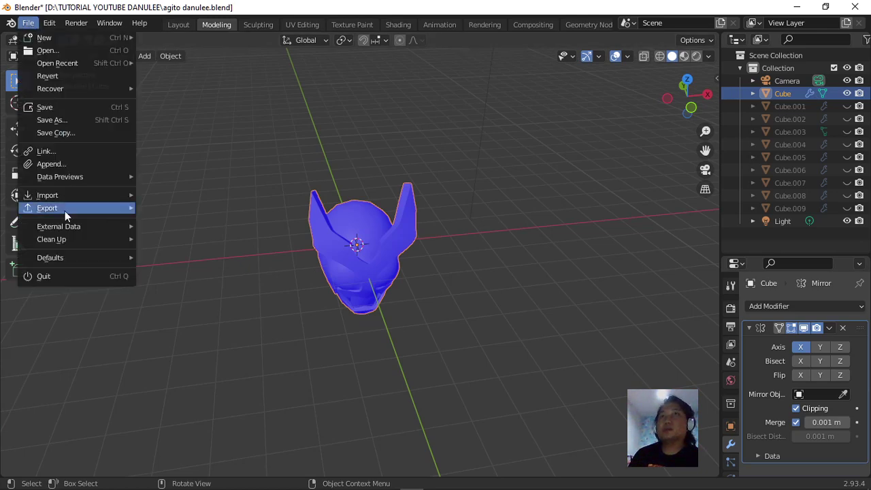
mouse_move(66, 209)
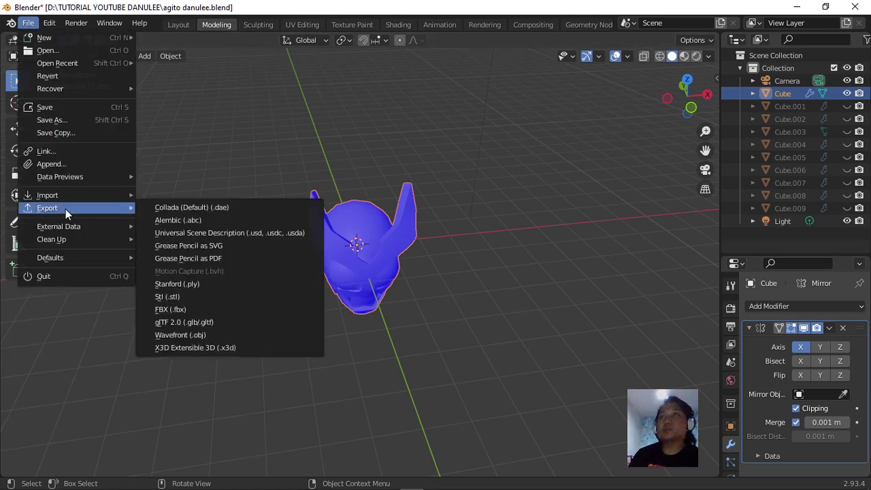
click(207, 336)
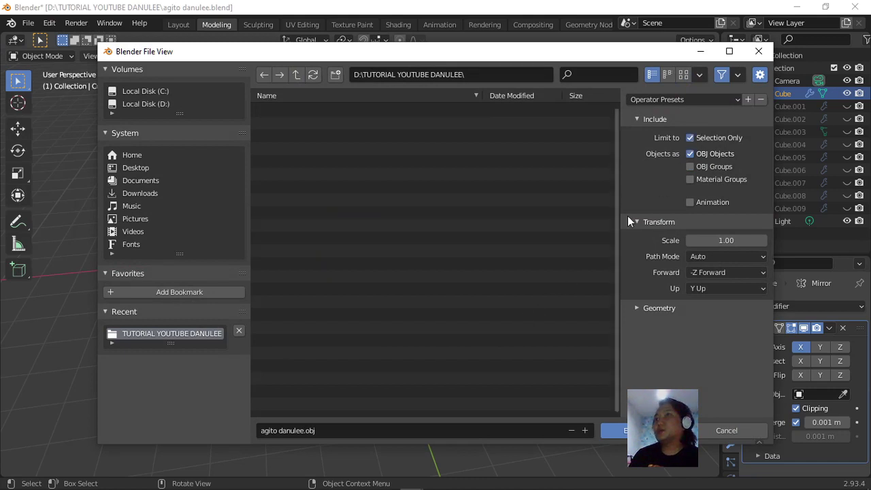
click(614, 432)
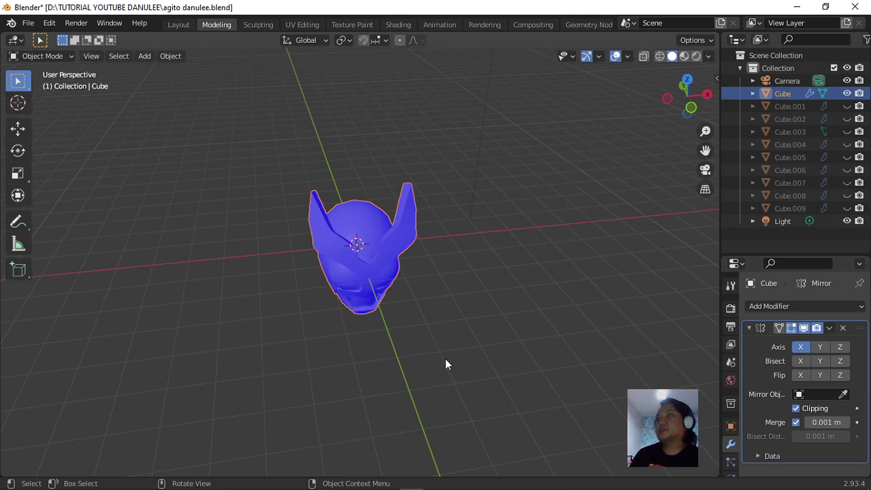
scroll(445, 358, up, 3)
middle_drag(445, 358, 469, 367)
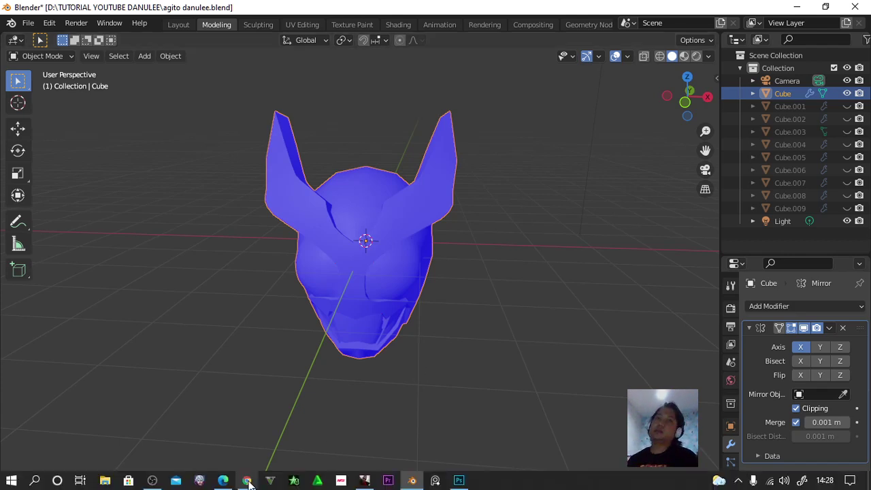
scroll(421, 423, up, 3)
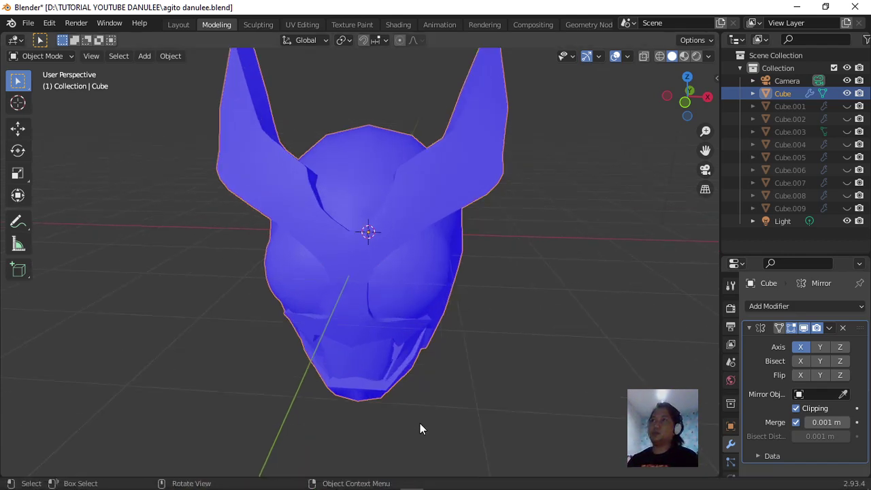
middle_drag(419, 423, 380, 374)
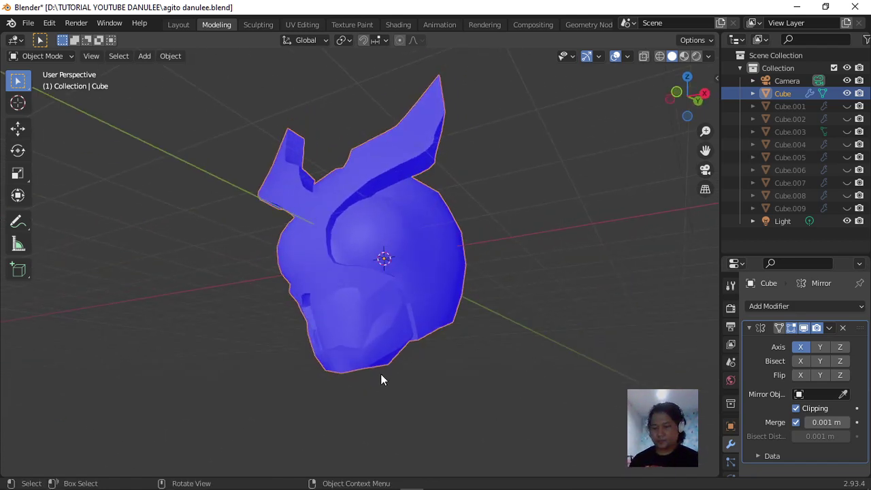